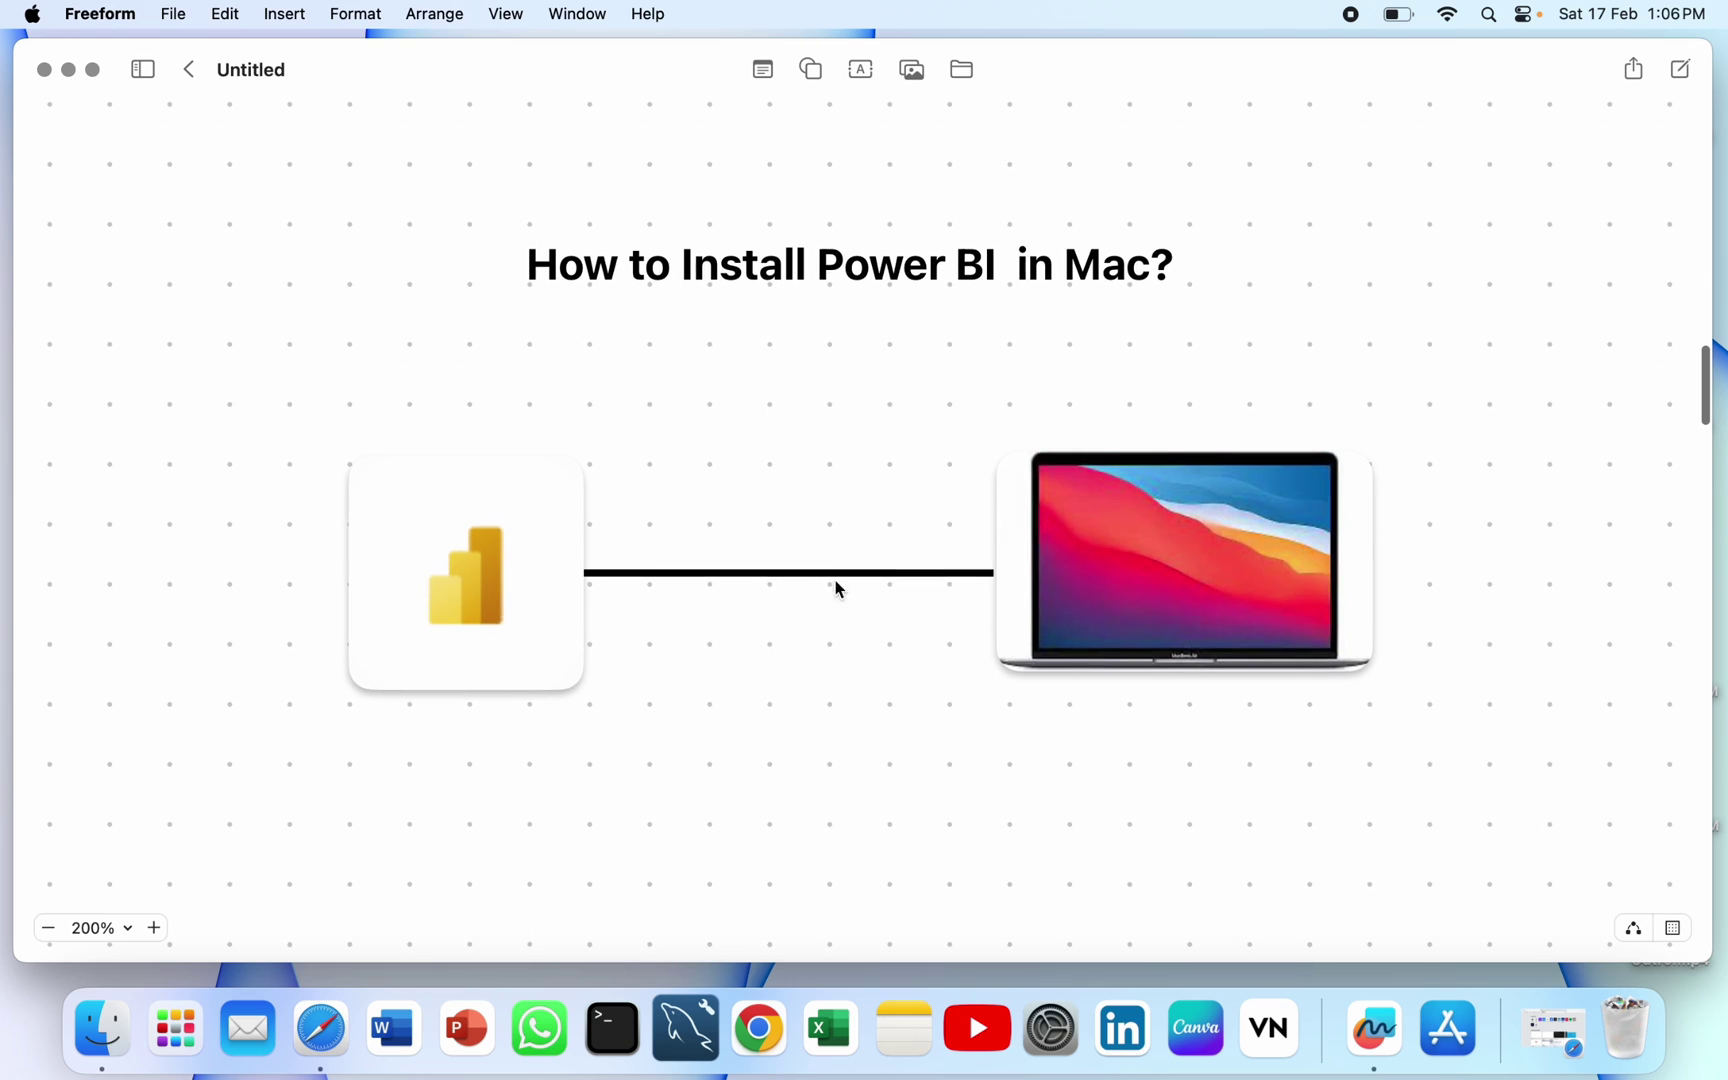
Step: Switch to Safari and search the web for "power bi for mac"
{"action": "left_click", "coordinate": [323, 1025]}
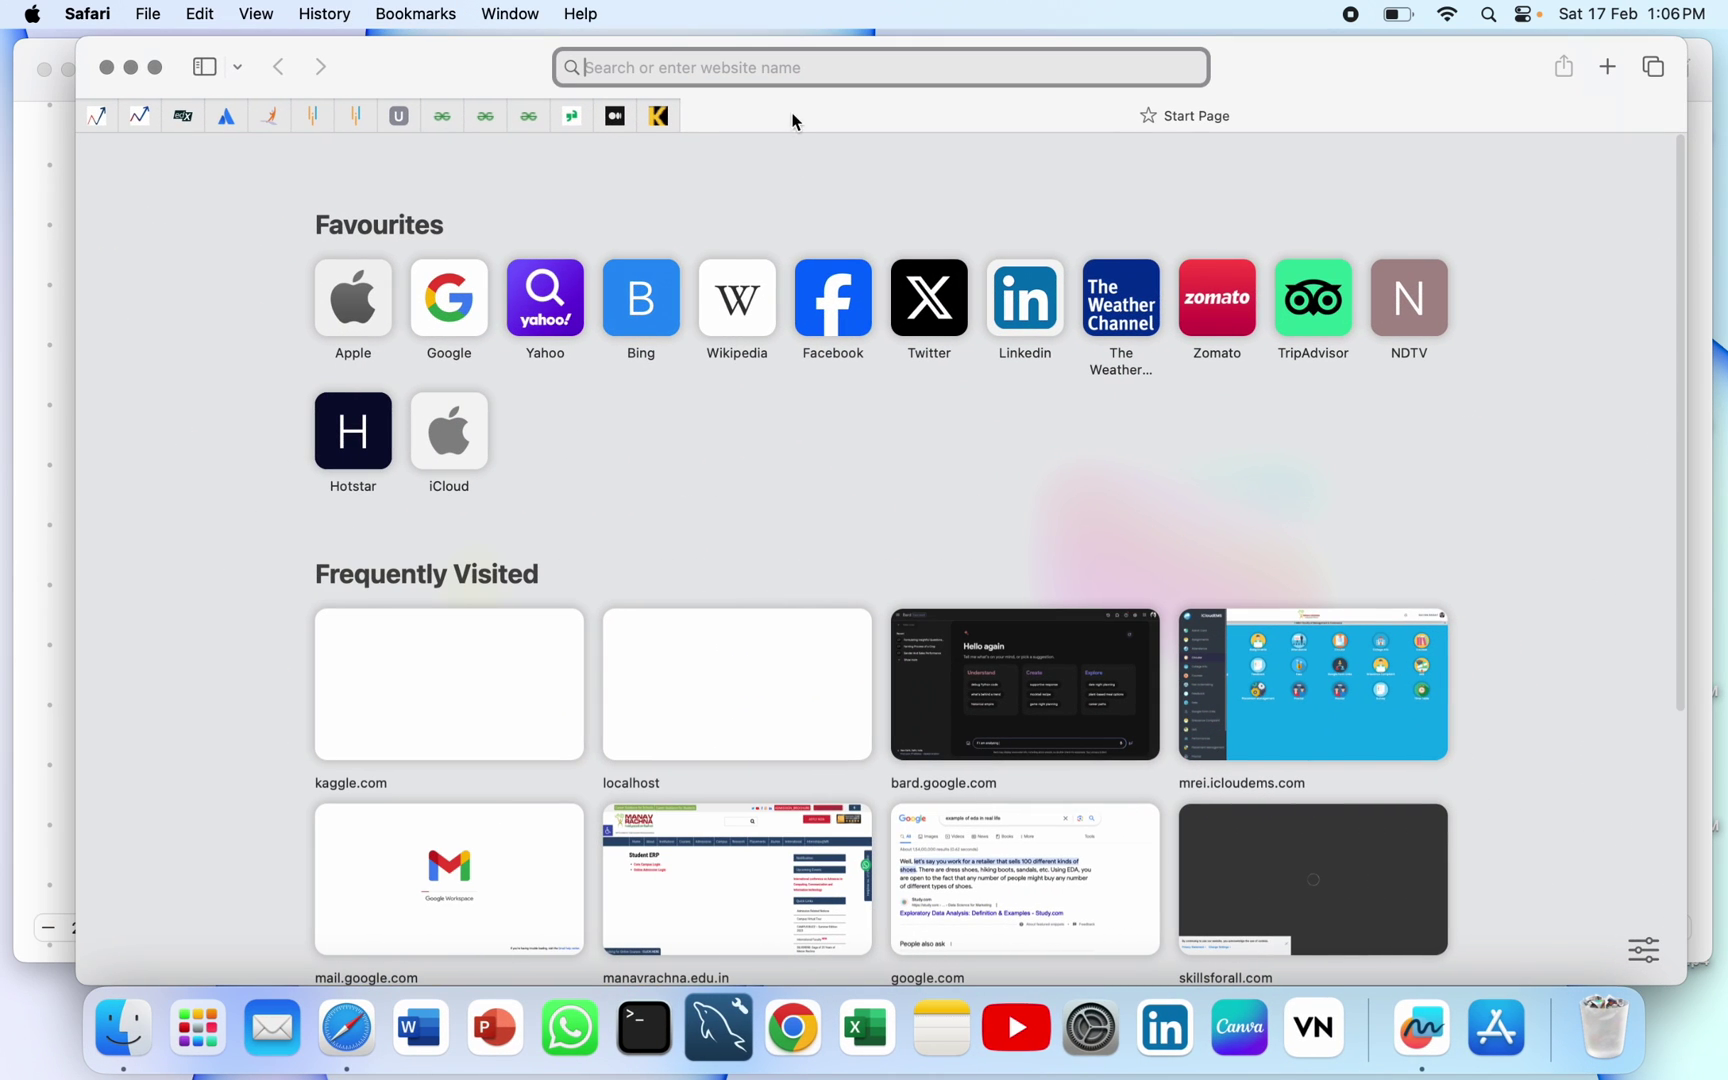
{"action": "type", "text": "power"}
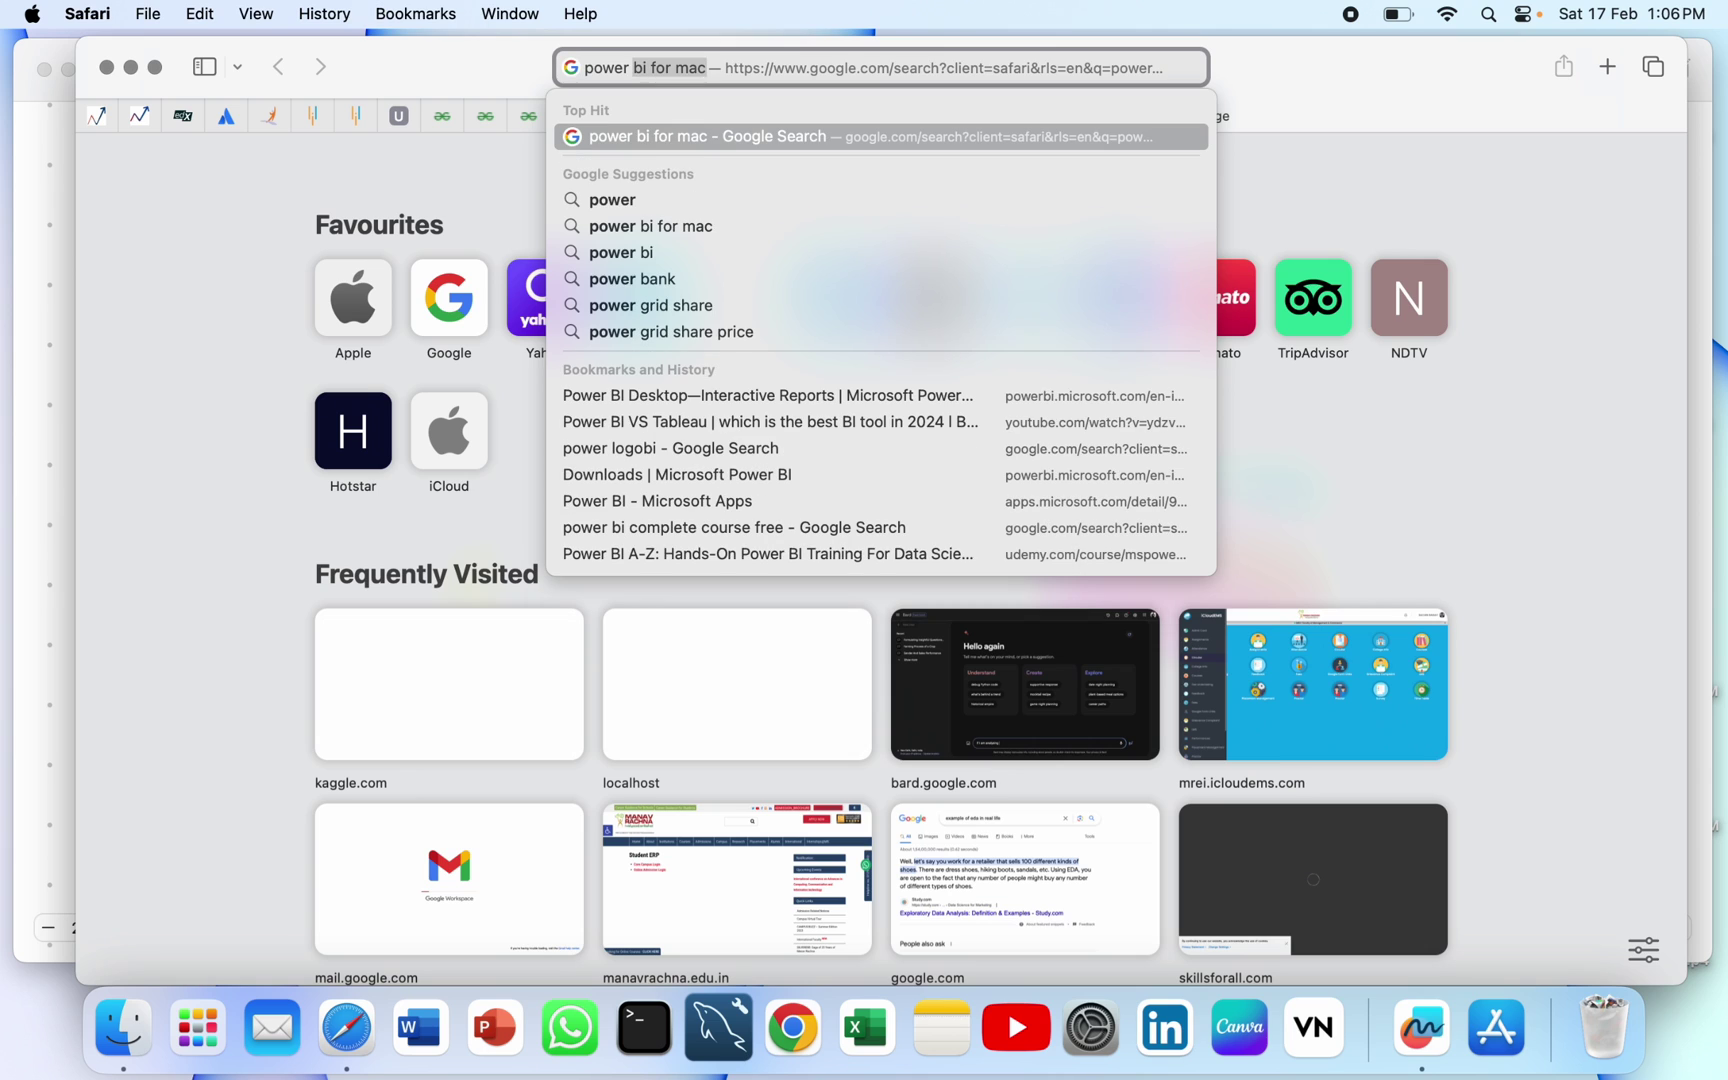
{"action": "key", "text": "Return"}
{"action": "scroll", "coordinate": [798, 345], "scroll_direction": "down", "scroll_amount": 3}
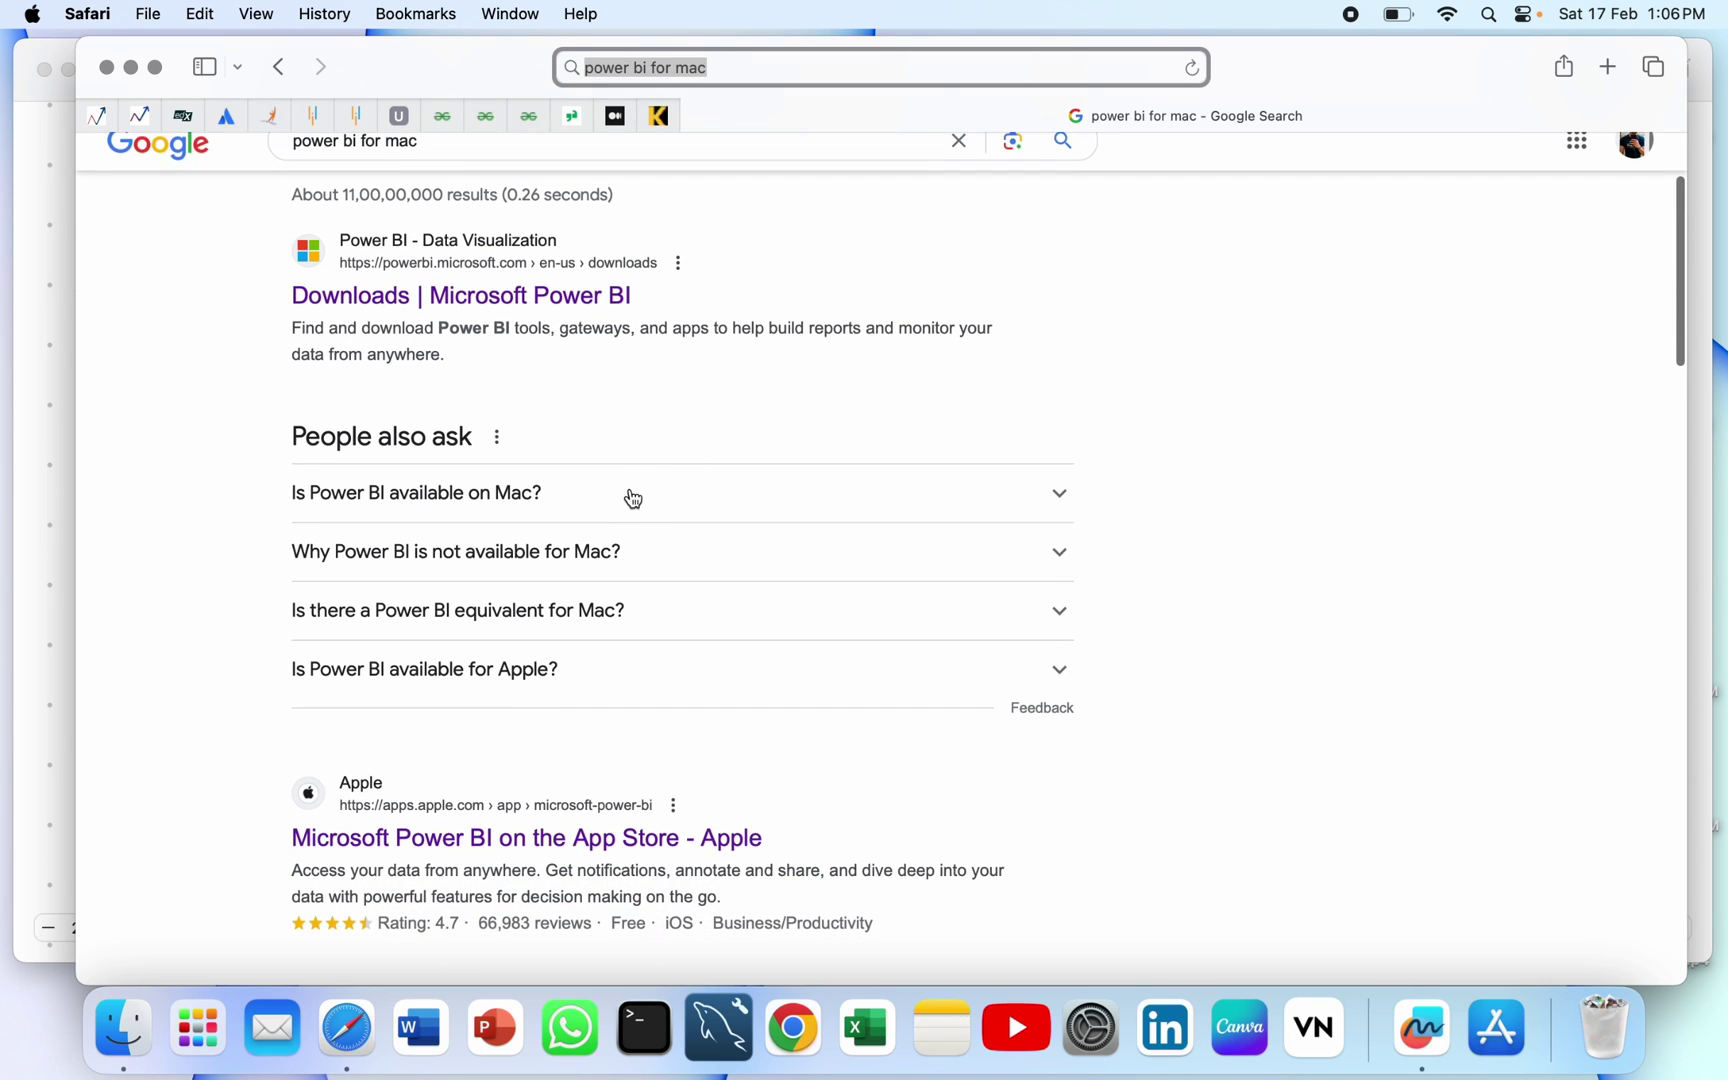
Step: Expand the question "Is Power BI available on Mac?" in the search results and read its answer
{"action": "left_click", "coordinate": [633, 499]}
{"action": "scroll", "coordinate": [625, 501], "scroll_direction": "down", "scroll_amount": 2}
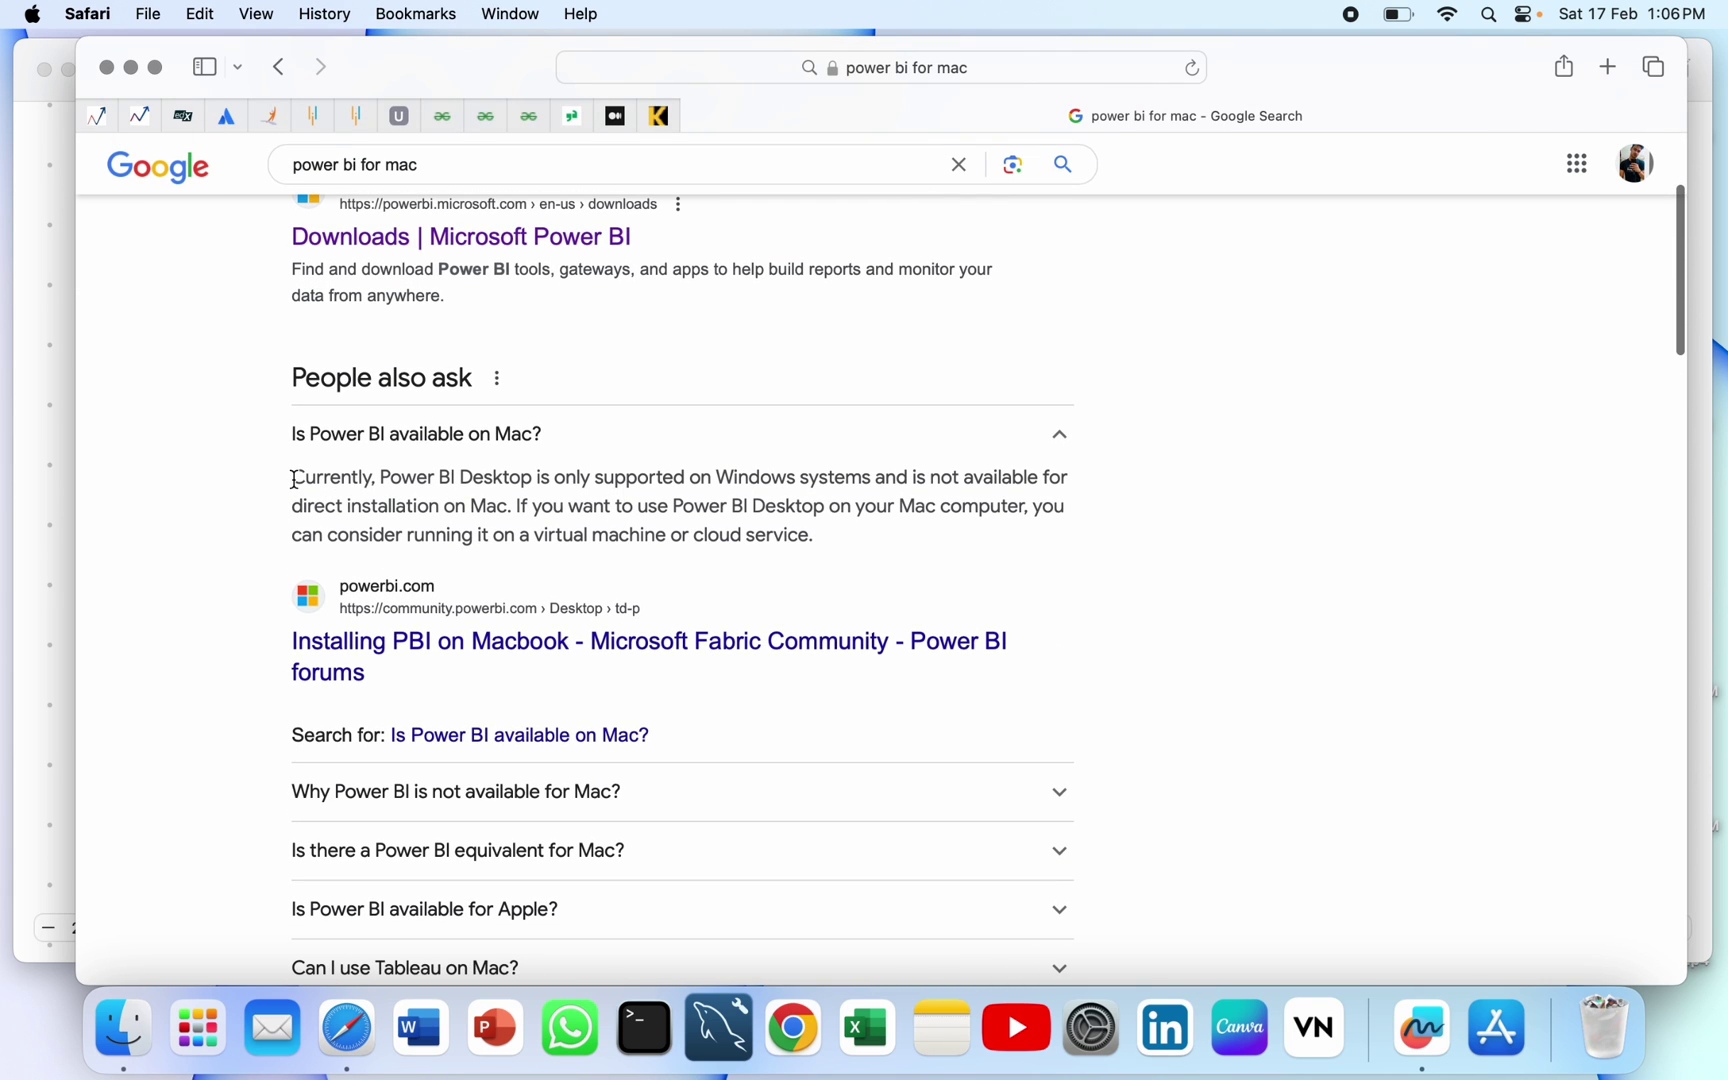
{"action": "left_click_drag", "start_coordinate": [293, 478], "coordinate": [907, 540]}
{"action": "left_click", "coordinate": [628, 525]}
{"action": "left_click_drag", "start_coordinate": [381, 470], "coordinate": [1060, 477]}
{"action": "left_click", "coordinate": [953, 475]}
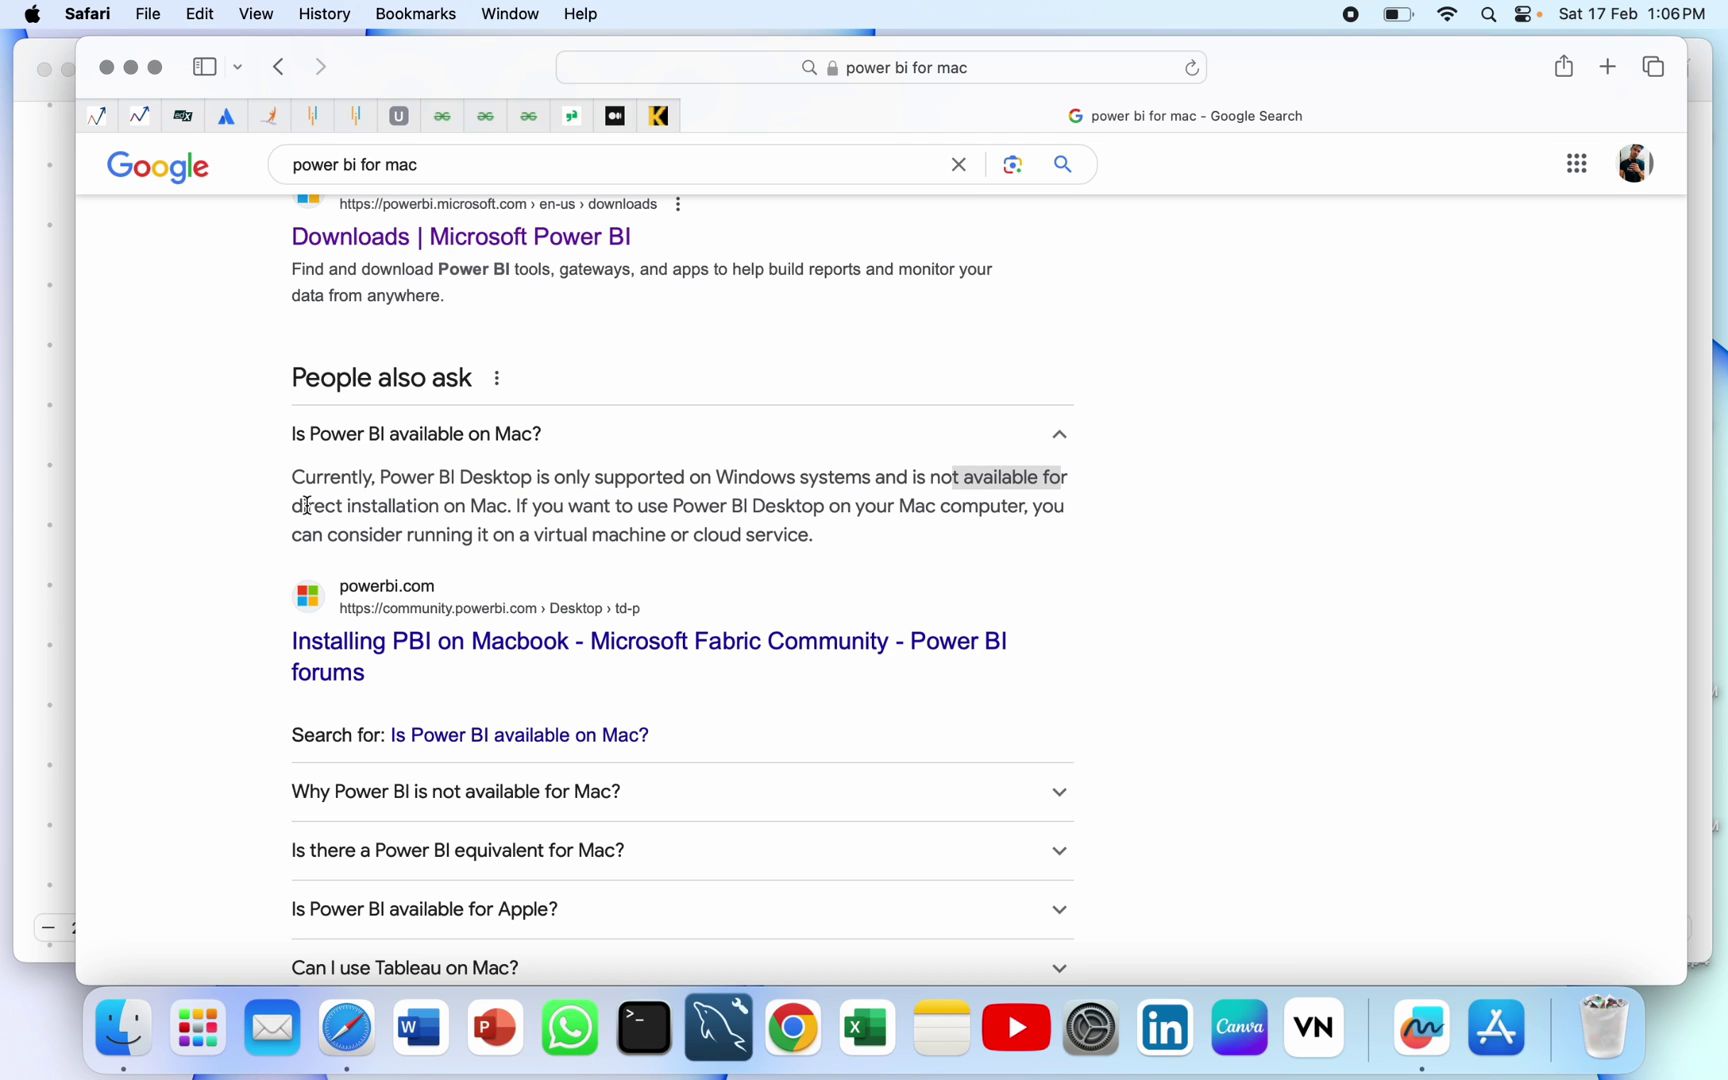
{"action": "left_click", "coordinate": [471, 530]}
{"action": "scroll", "coordinate": [498, 512], "scroll_direction": "up", "scroll_amount": 2}
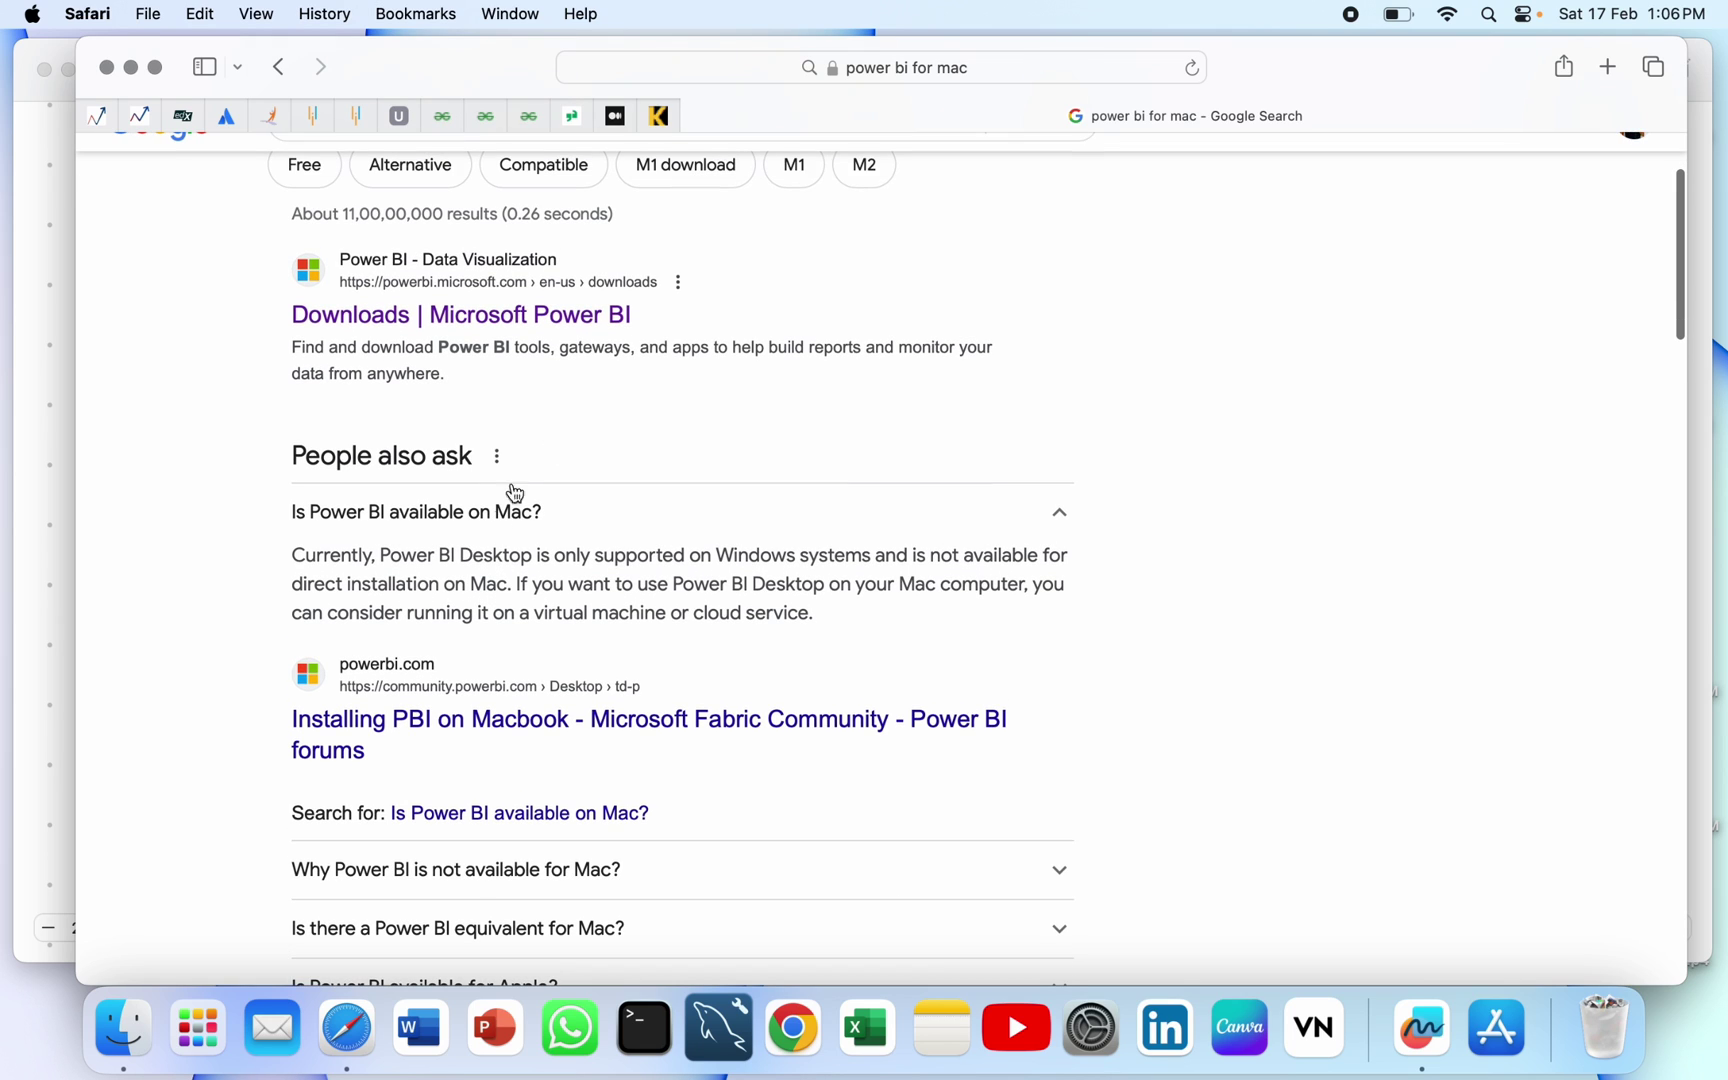
Step: Minimise Safari to return to the Freeform board and review its diagram and the list under "We Need to Install"
{"action": "mouse_move", "coordinate": [152, 68]}
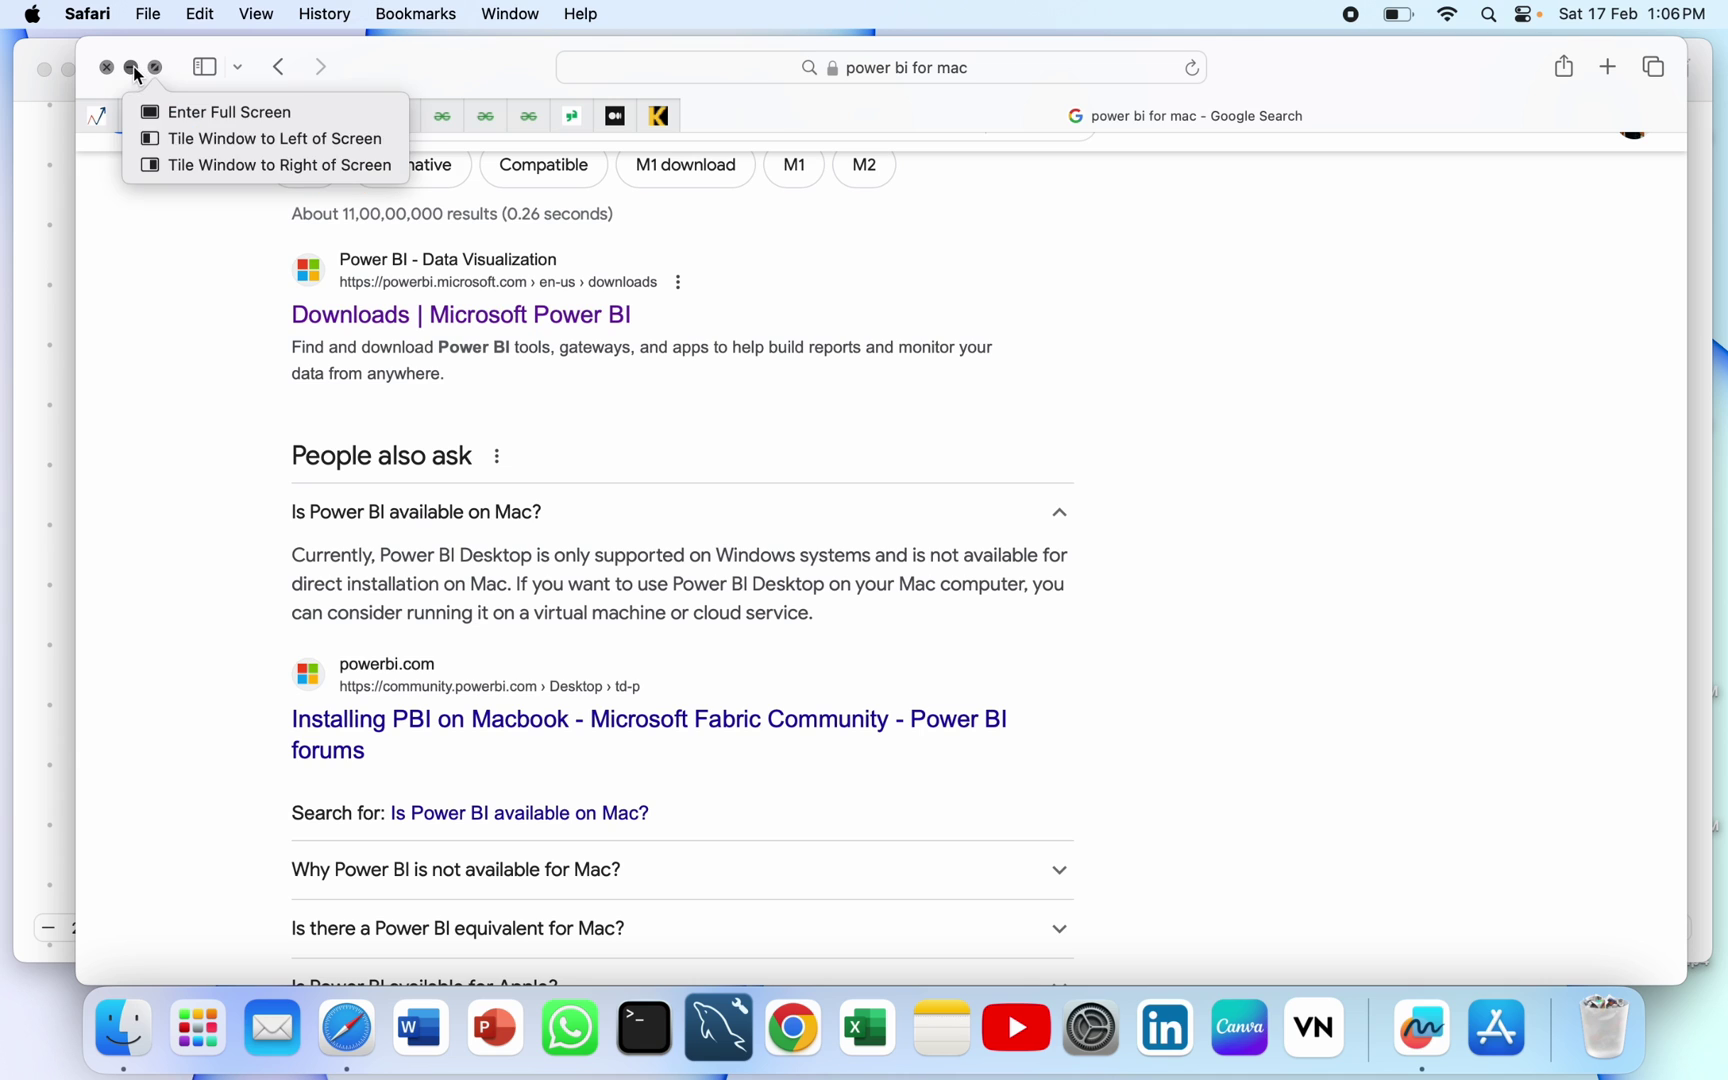
{"action": "left_click", "coordinate": [131, 67]}
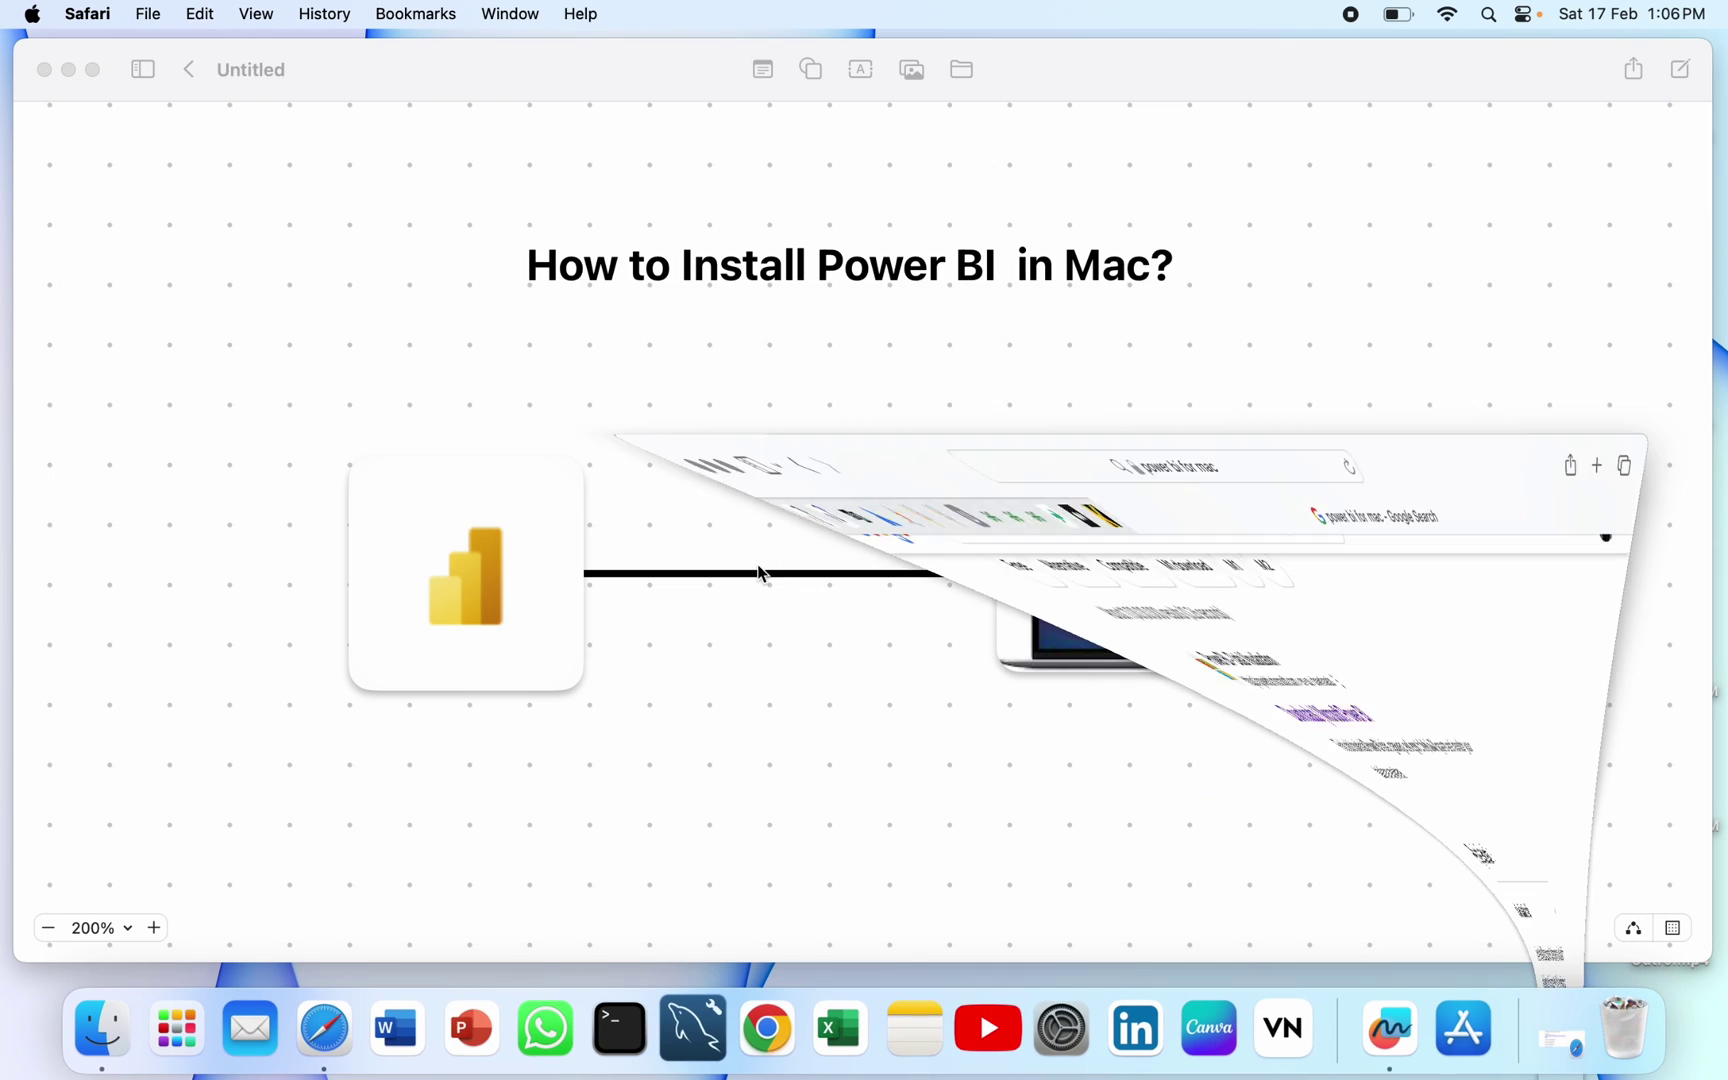
{"action": "scroll", "coordinate": [762, 574], "scroll_direction": "down", "scroll_amount": 2}
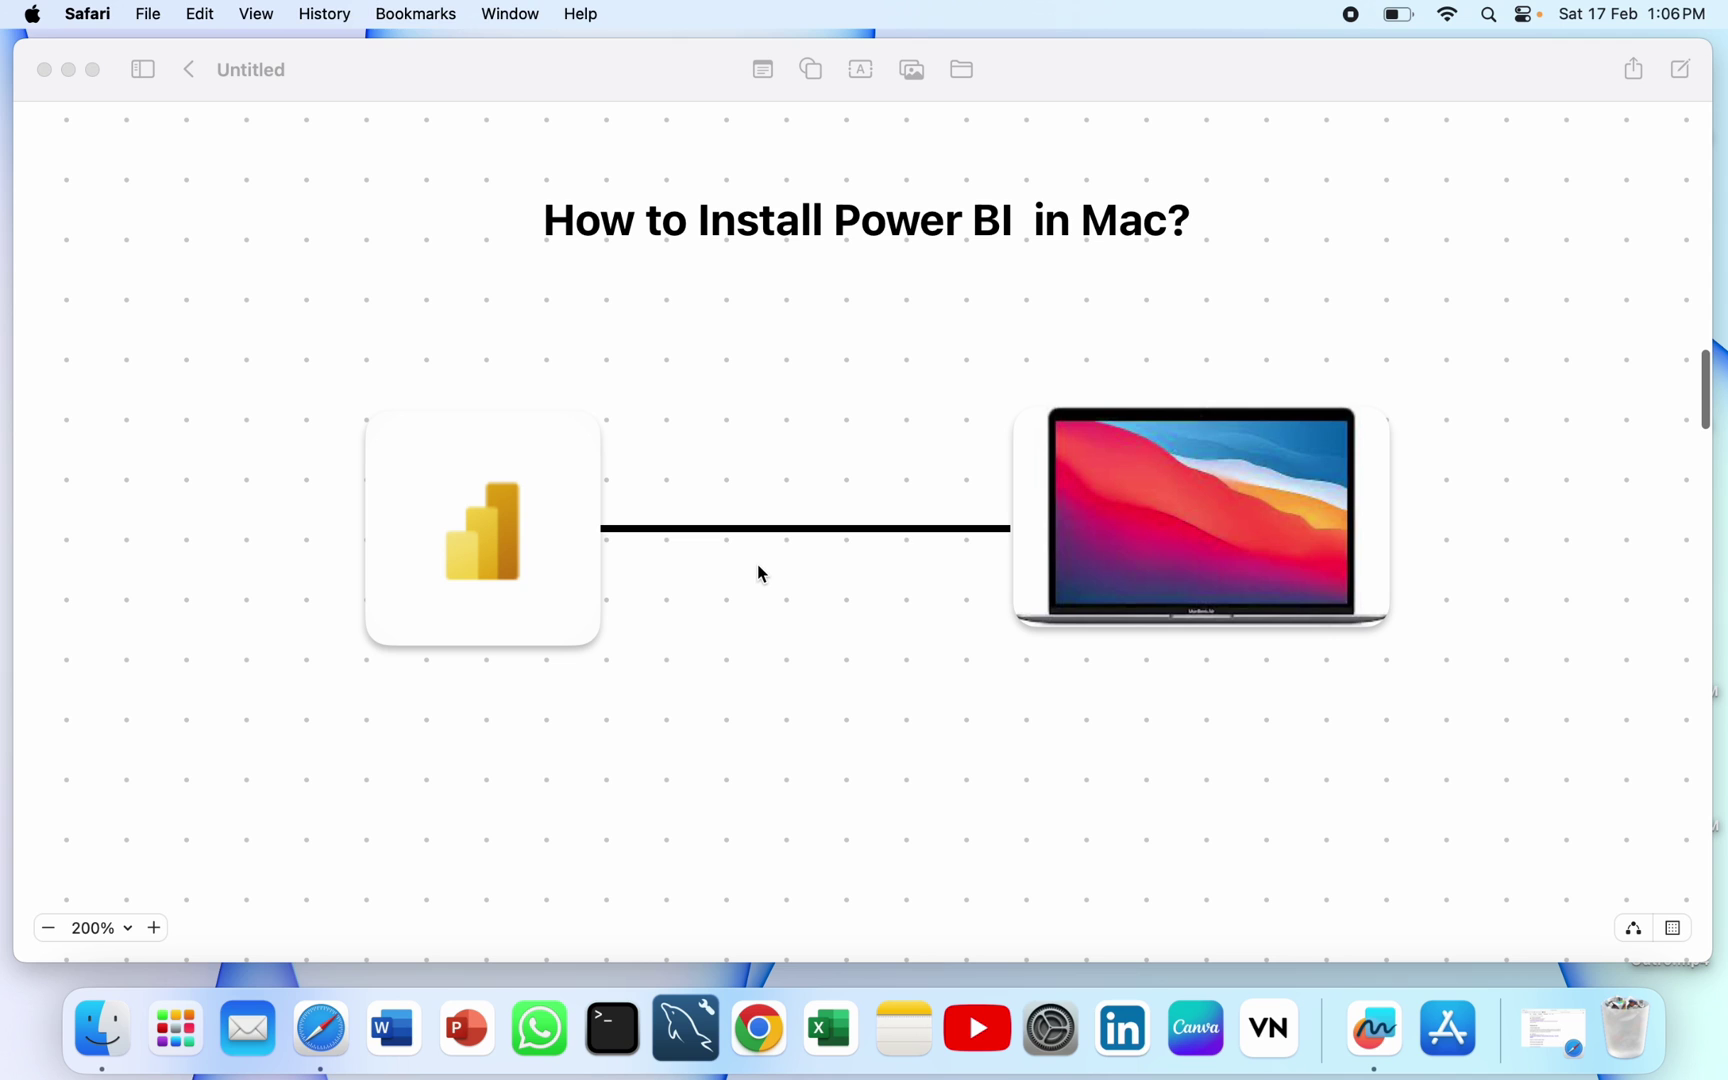
{"action": "scroll", "coordinate": [724, 578], "scroll_direction": "right", "scroll_amount": 2}
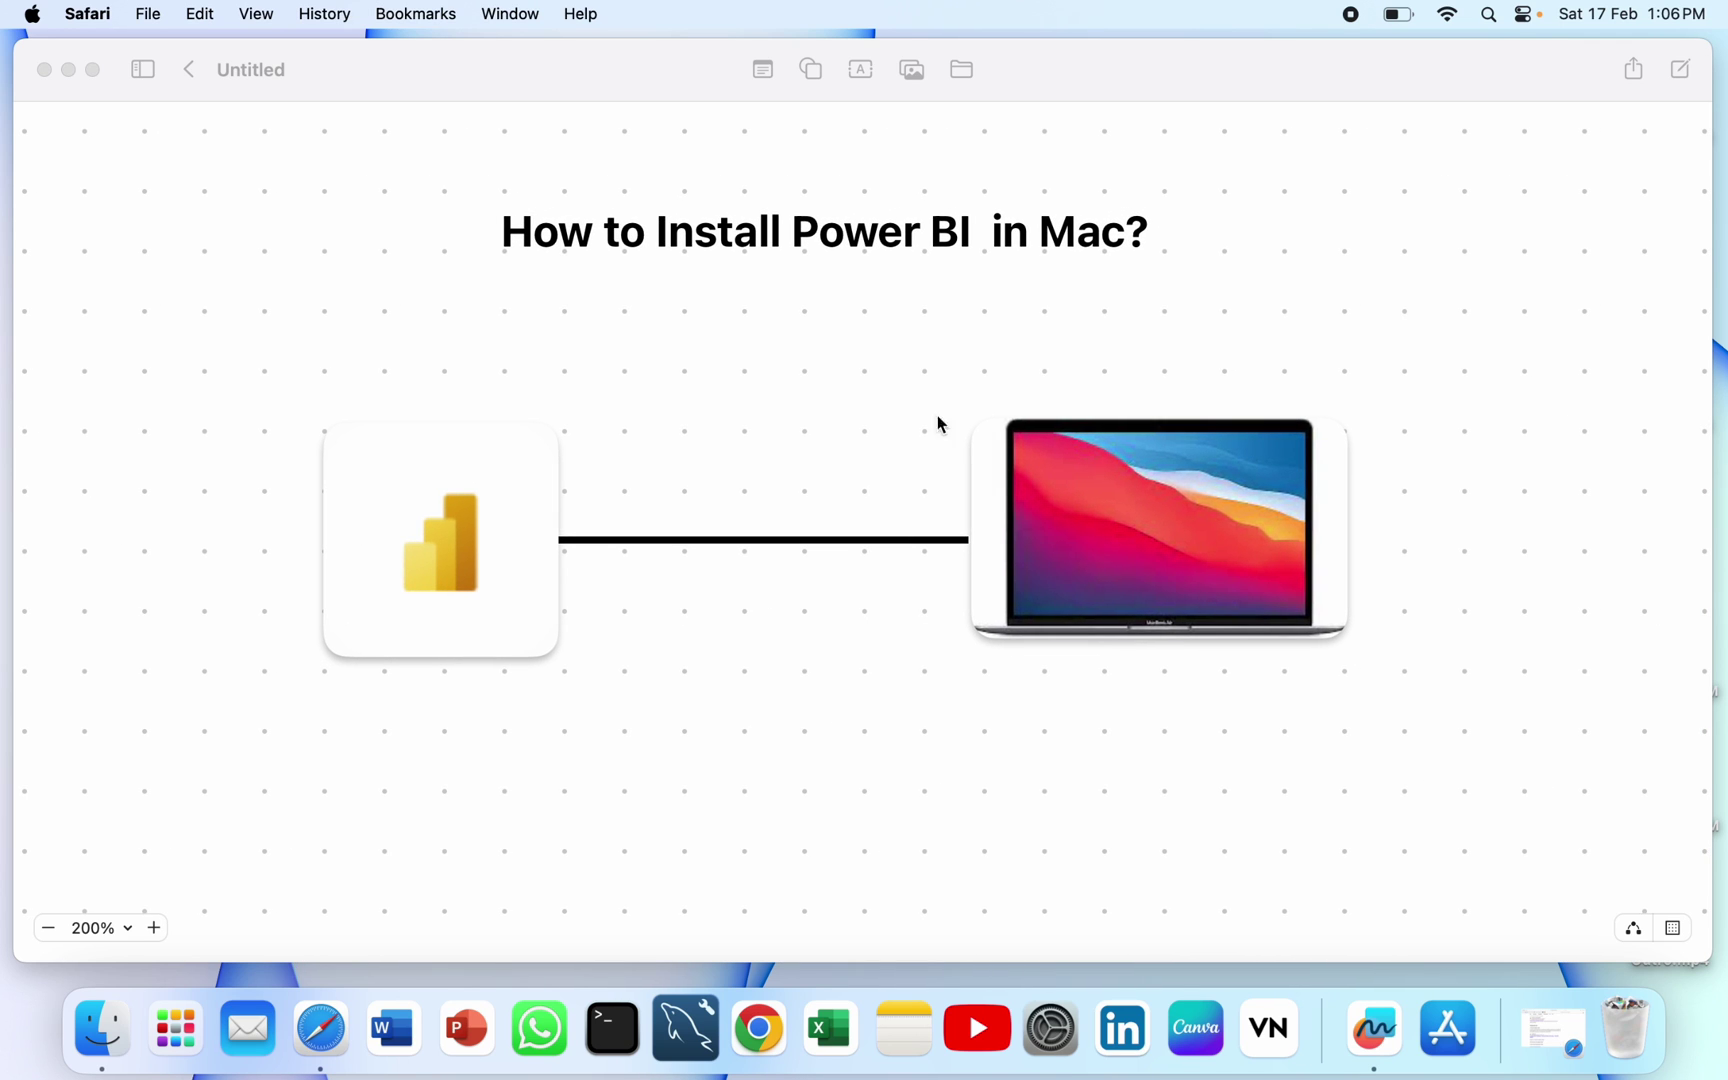
{"action": "left_click", "coordinate": [1145, 340]}
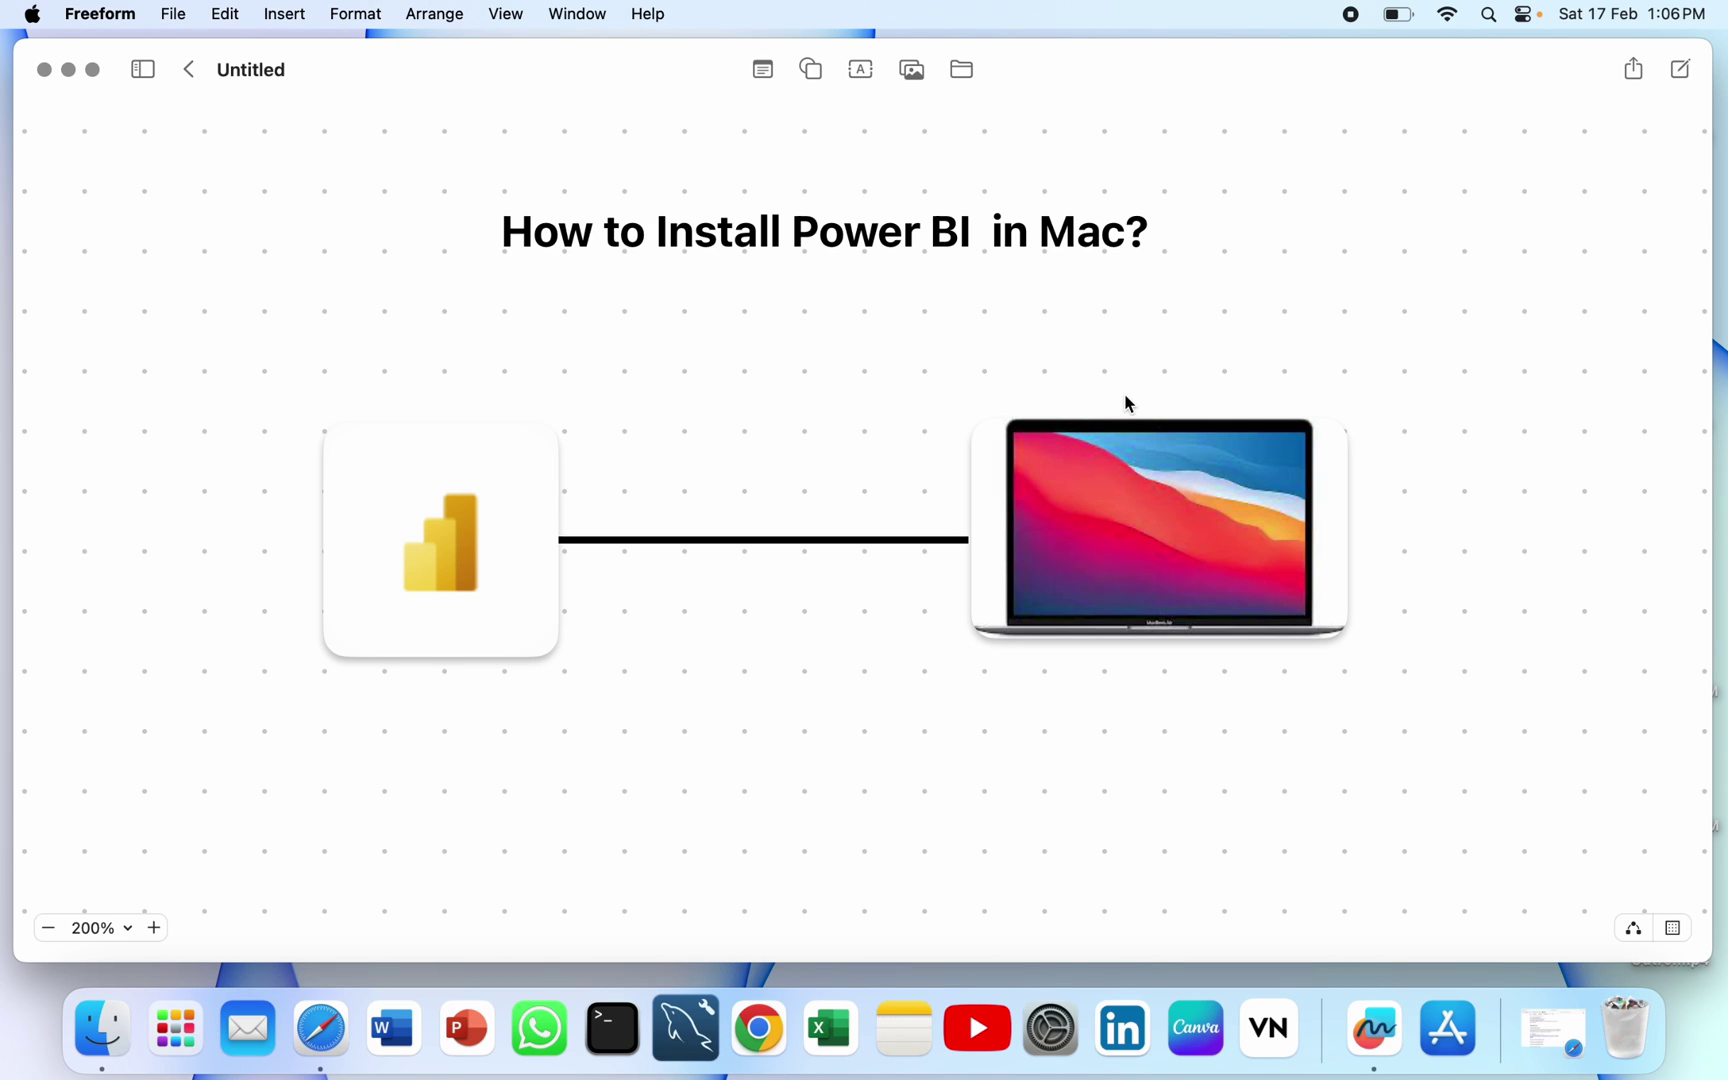
{"action": "left_click", "coordinate": [444, 498]}
{"action": "left_click", "coordinate": [770, 356]}
{"action": "scroll", "coordinate": [822, 406], "scroll_direction": "down", "scroll_amount": 10}
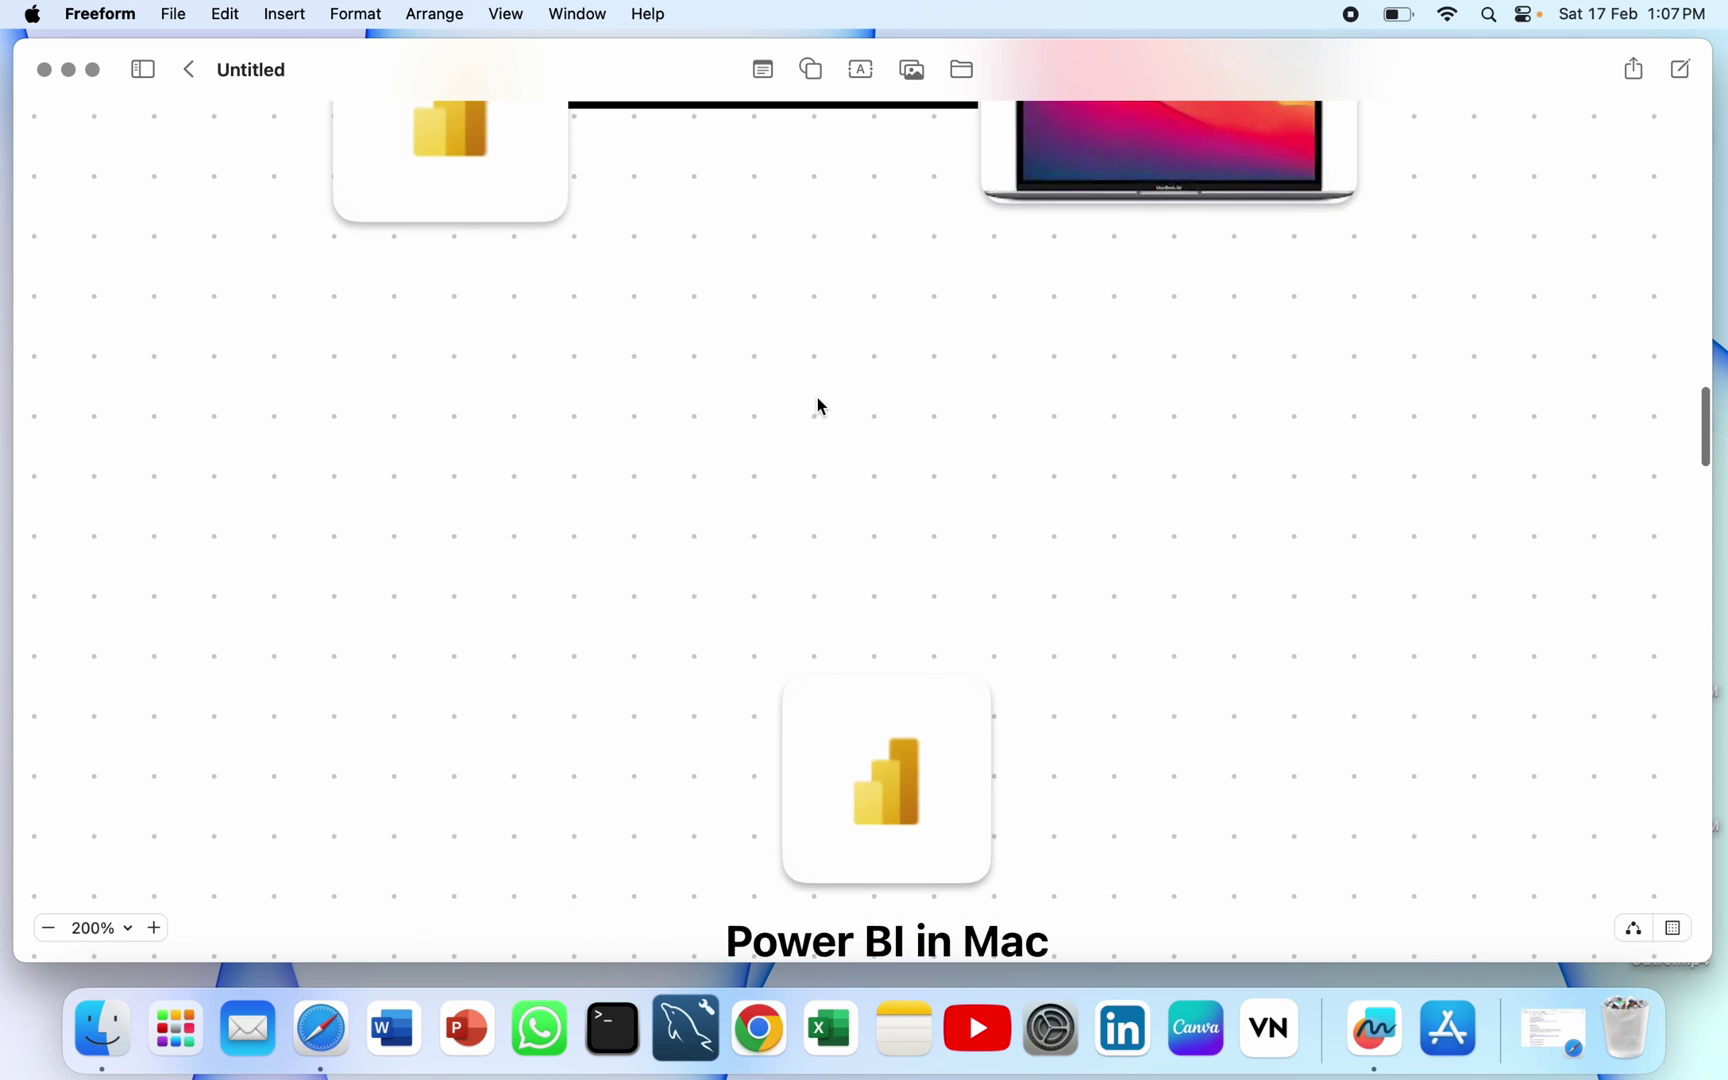
{"action": "scroll", "coordinate": [822, 406], "scroll_direction": "down", "scroll_amount": 10}
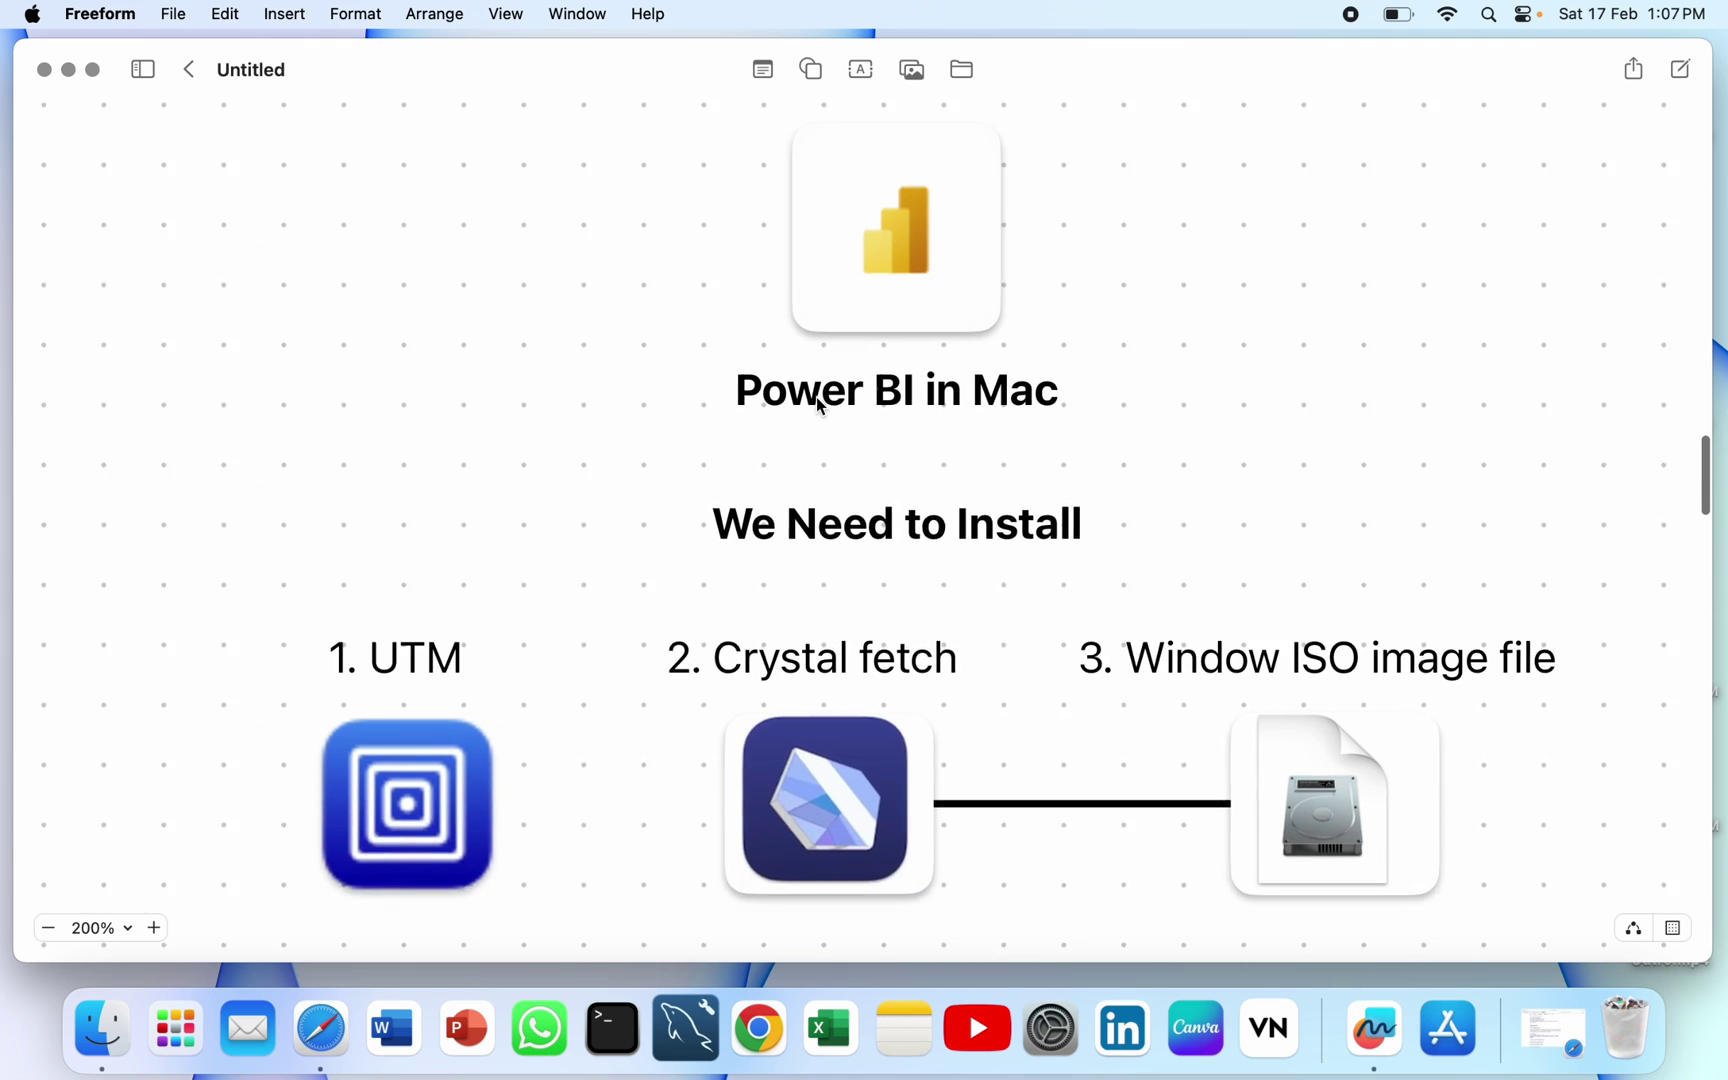
{"action": "scroll", "coordinate": [822, 406], "scroll_direction": "down", "scroll_amount": 3}
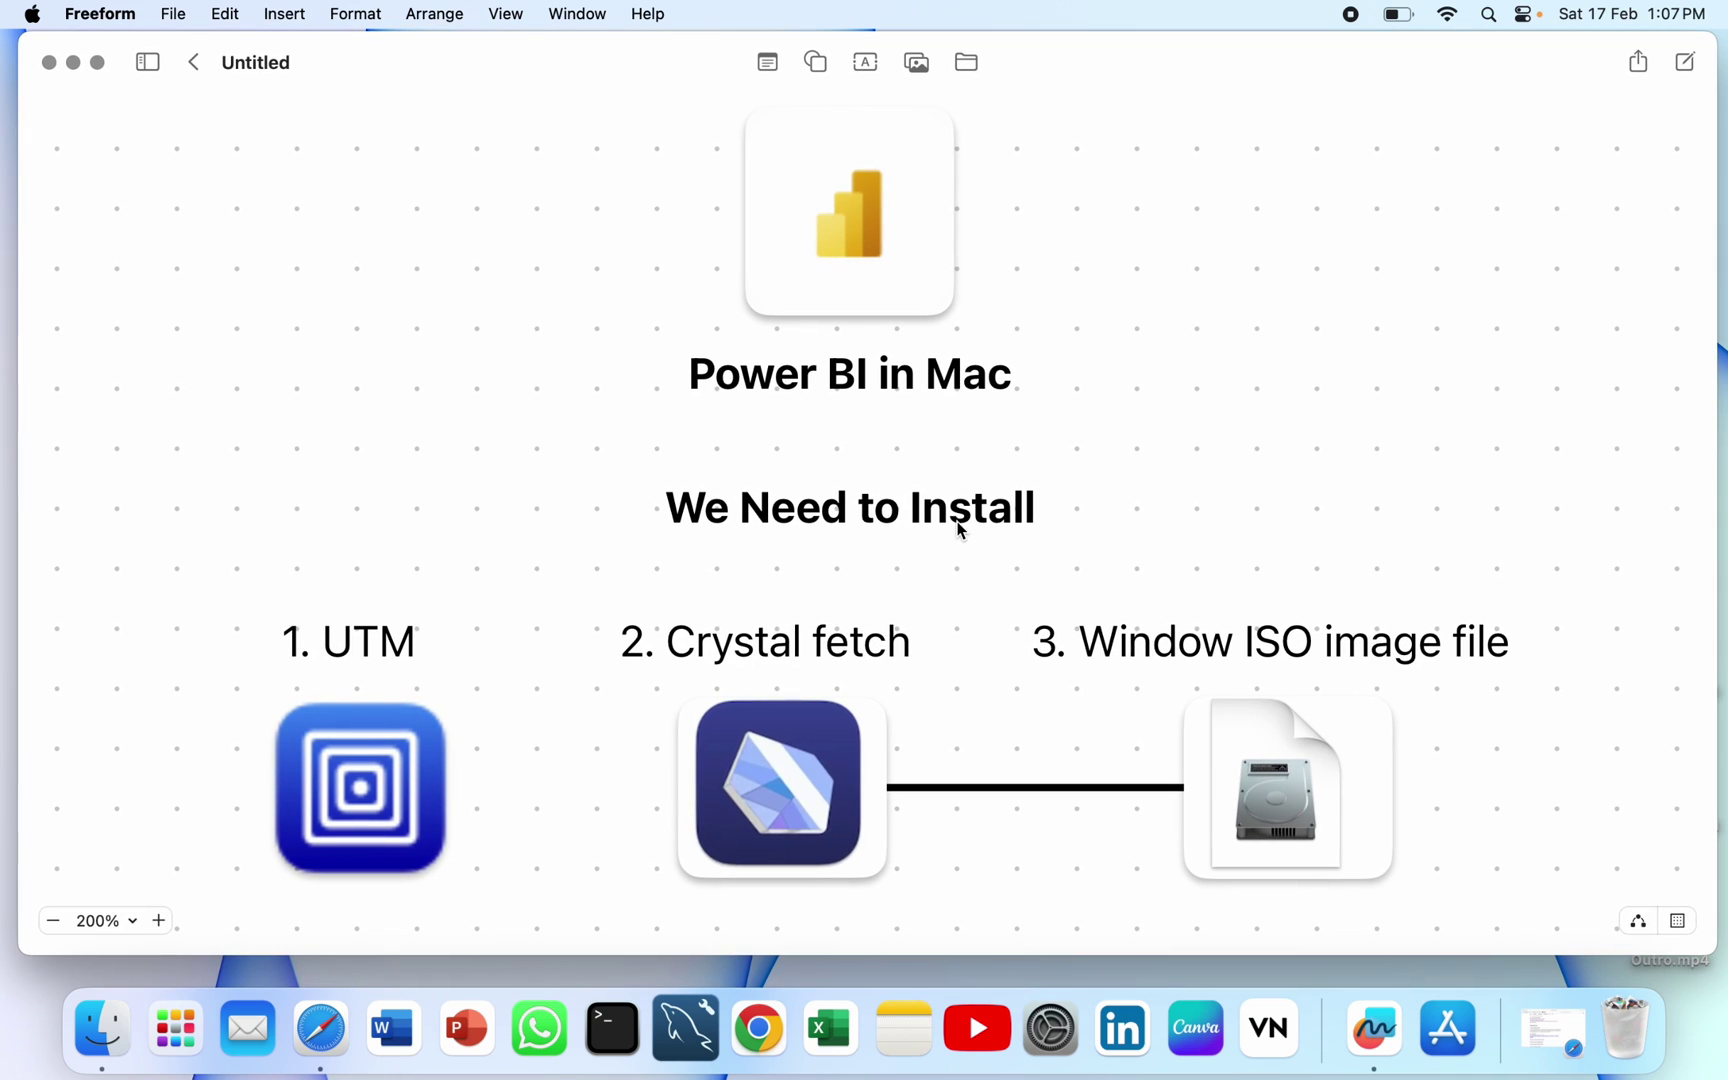
{"action": "left_click", "coordinate": [358, 798]}
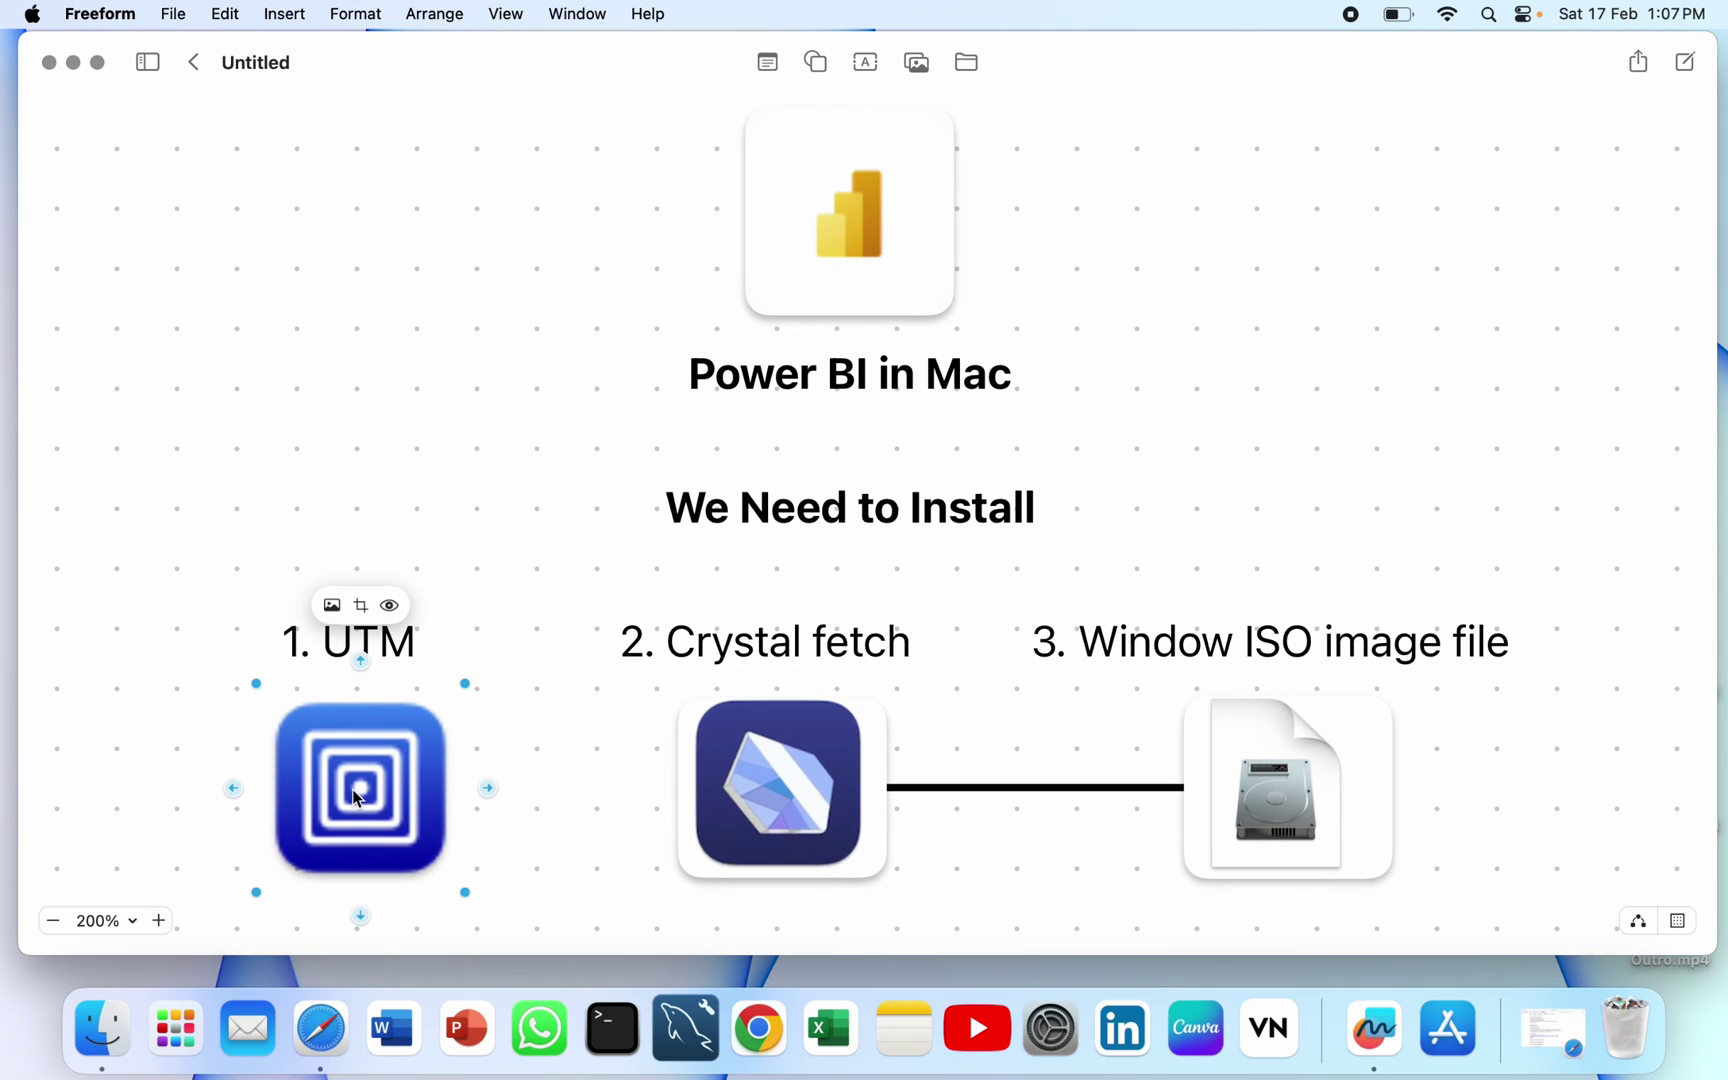
{"action": "left_click", "coordinate": [1230, 510]}
Step: Switch back to Safari and search the web for "download utm"
{"action": "left_click", "coordinate": [358, 1038]}
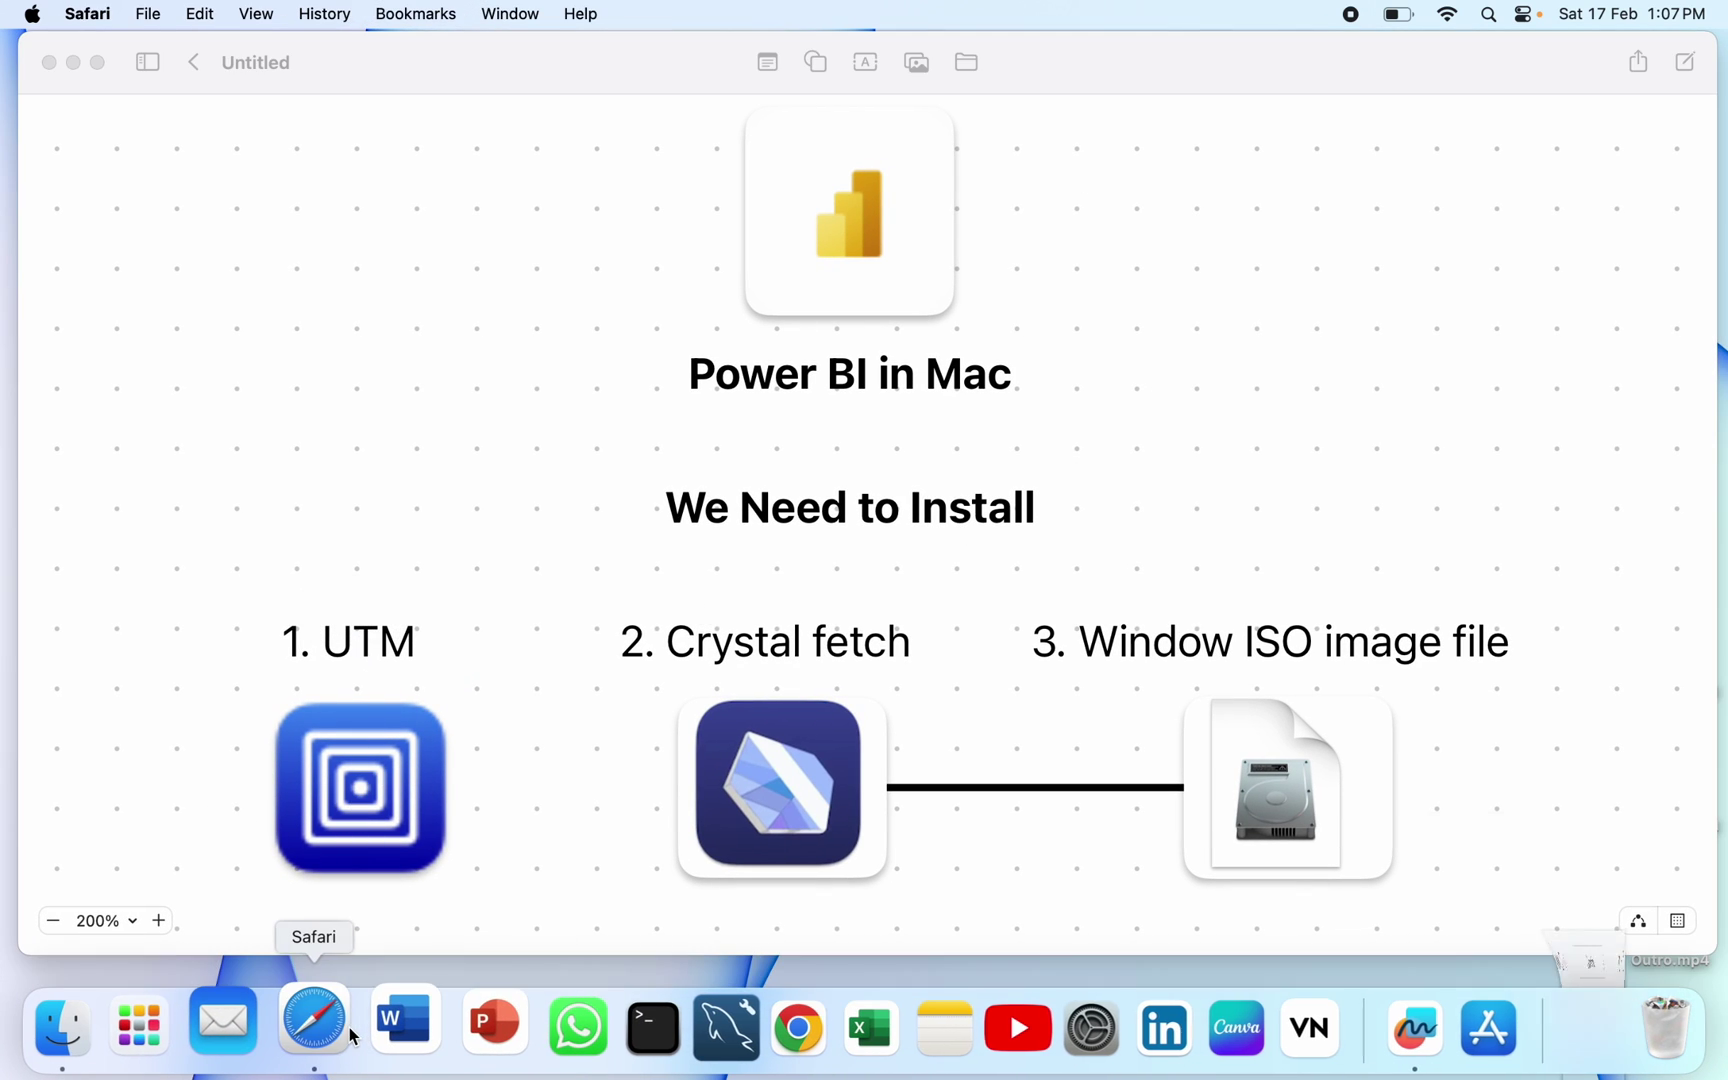
{"action": "left_click", "coordinate": [814, 84]}
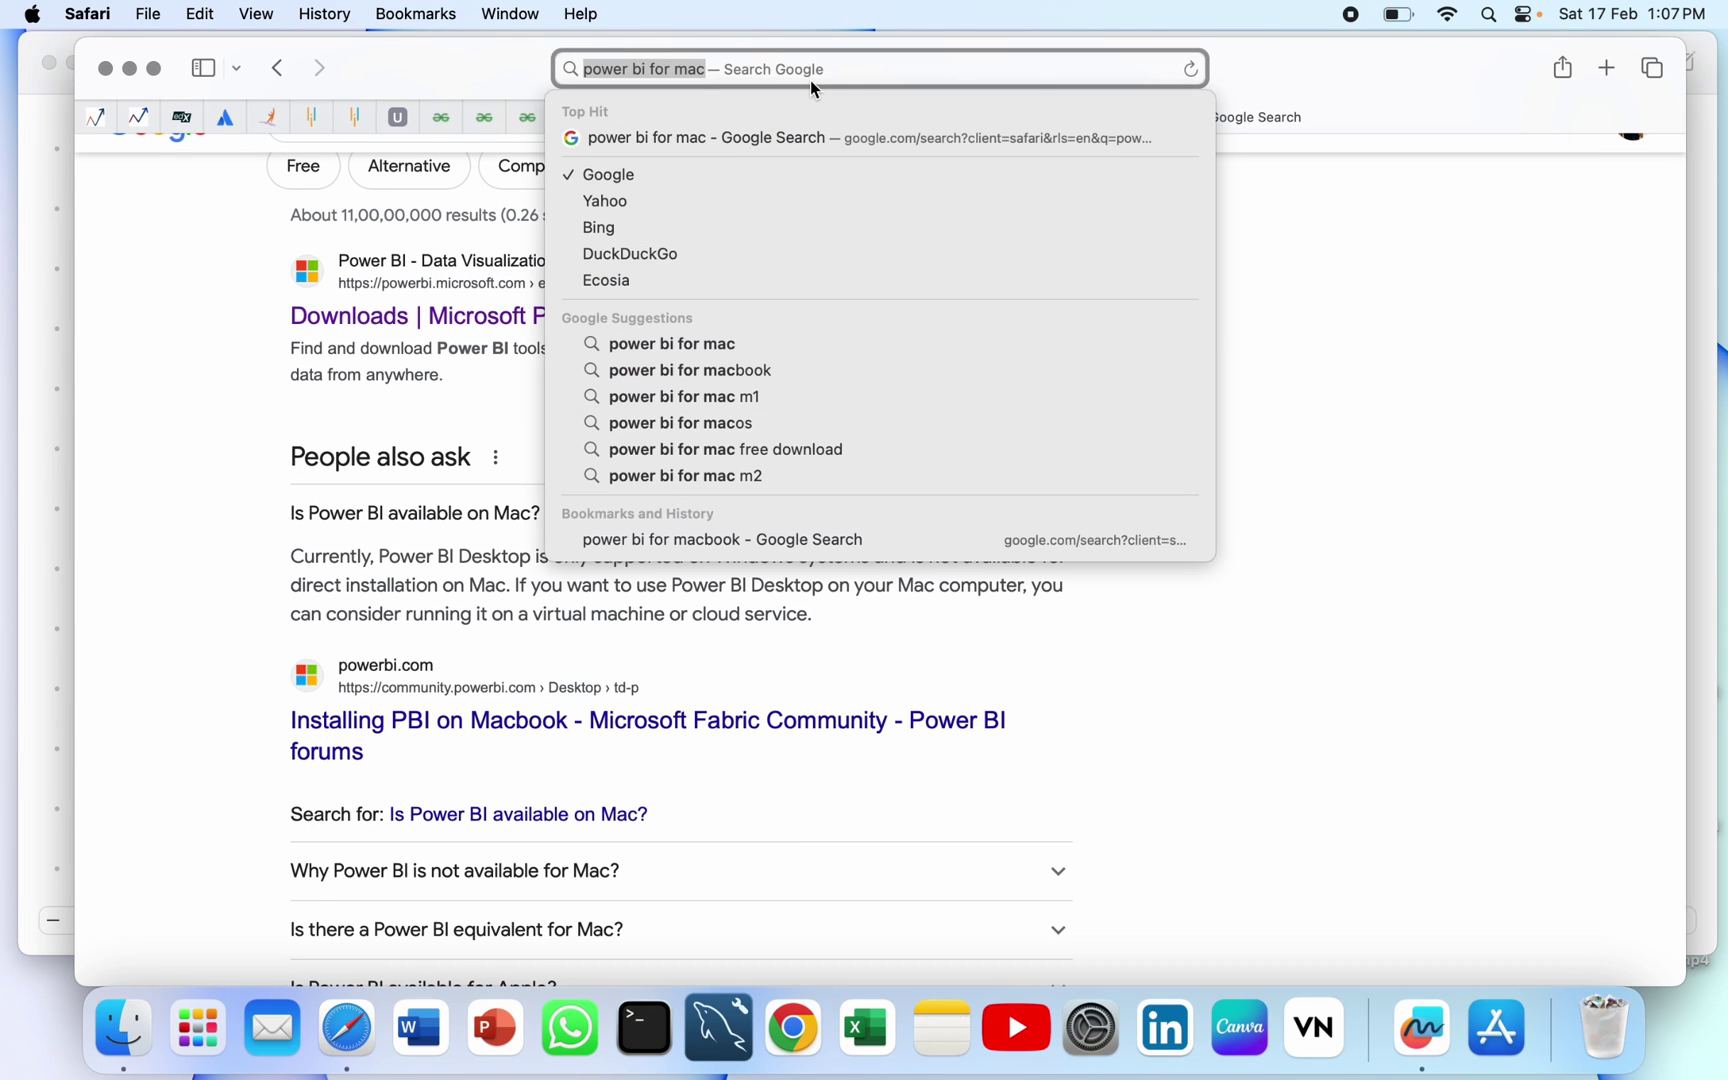
{"action": "type", "text": "down"}
{"action": "type", "text": "load"}
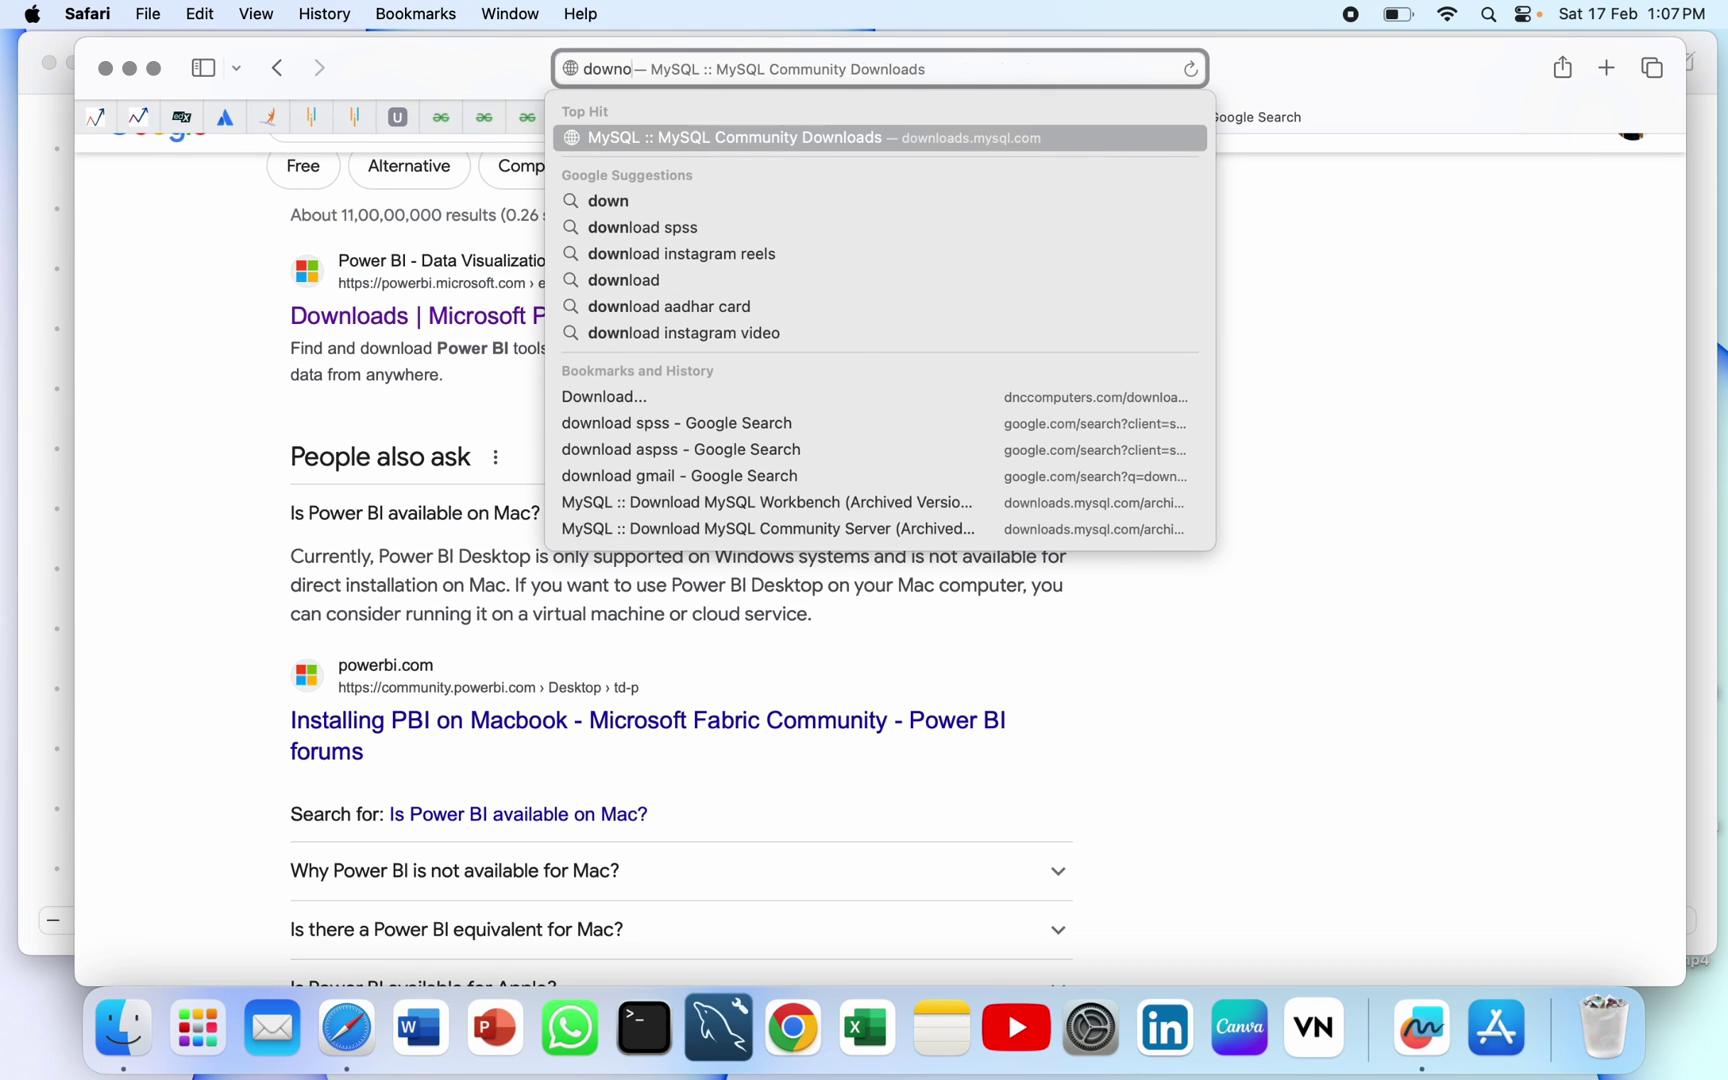
{"action": "type", "text": " utm"}
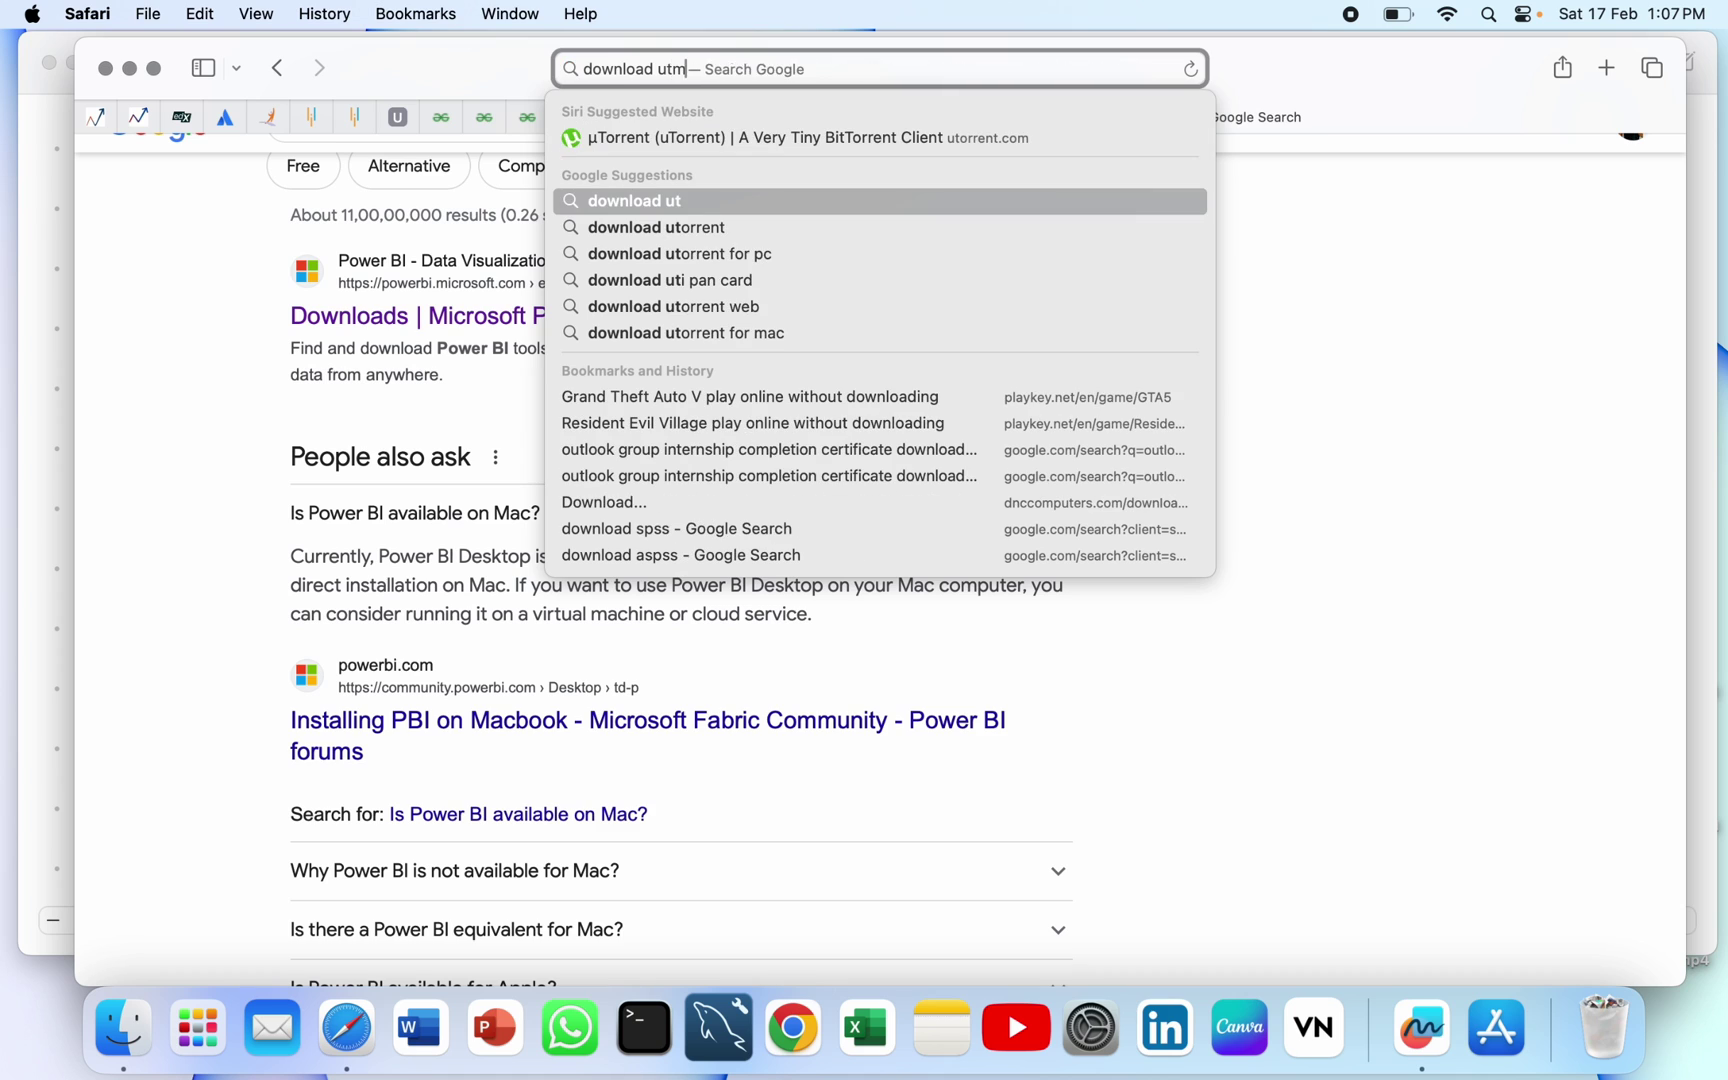
{"action": "key", "text": "Return"}
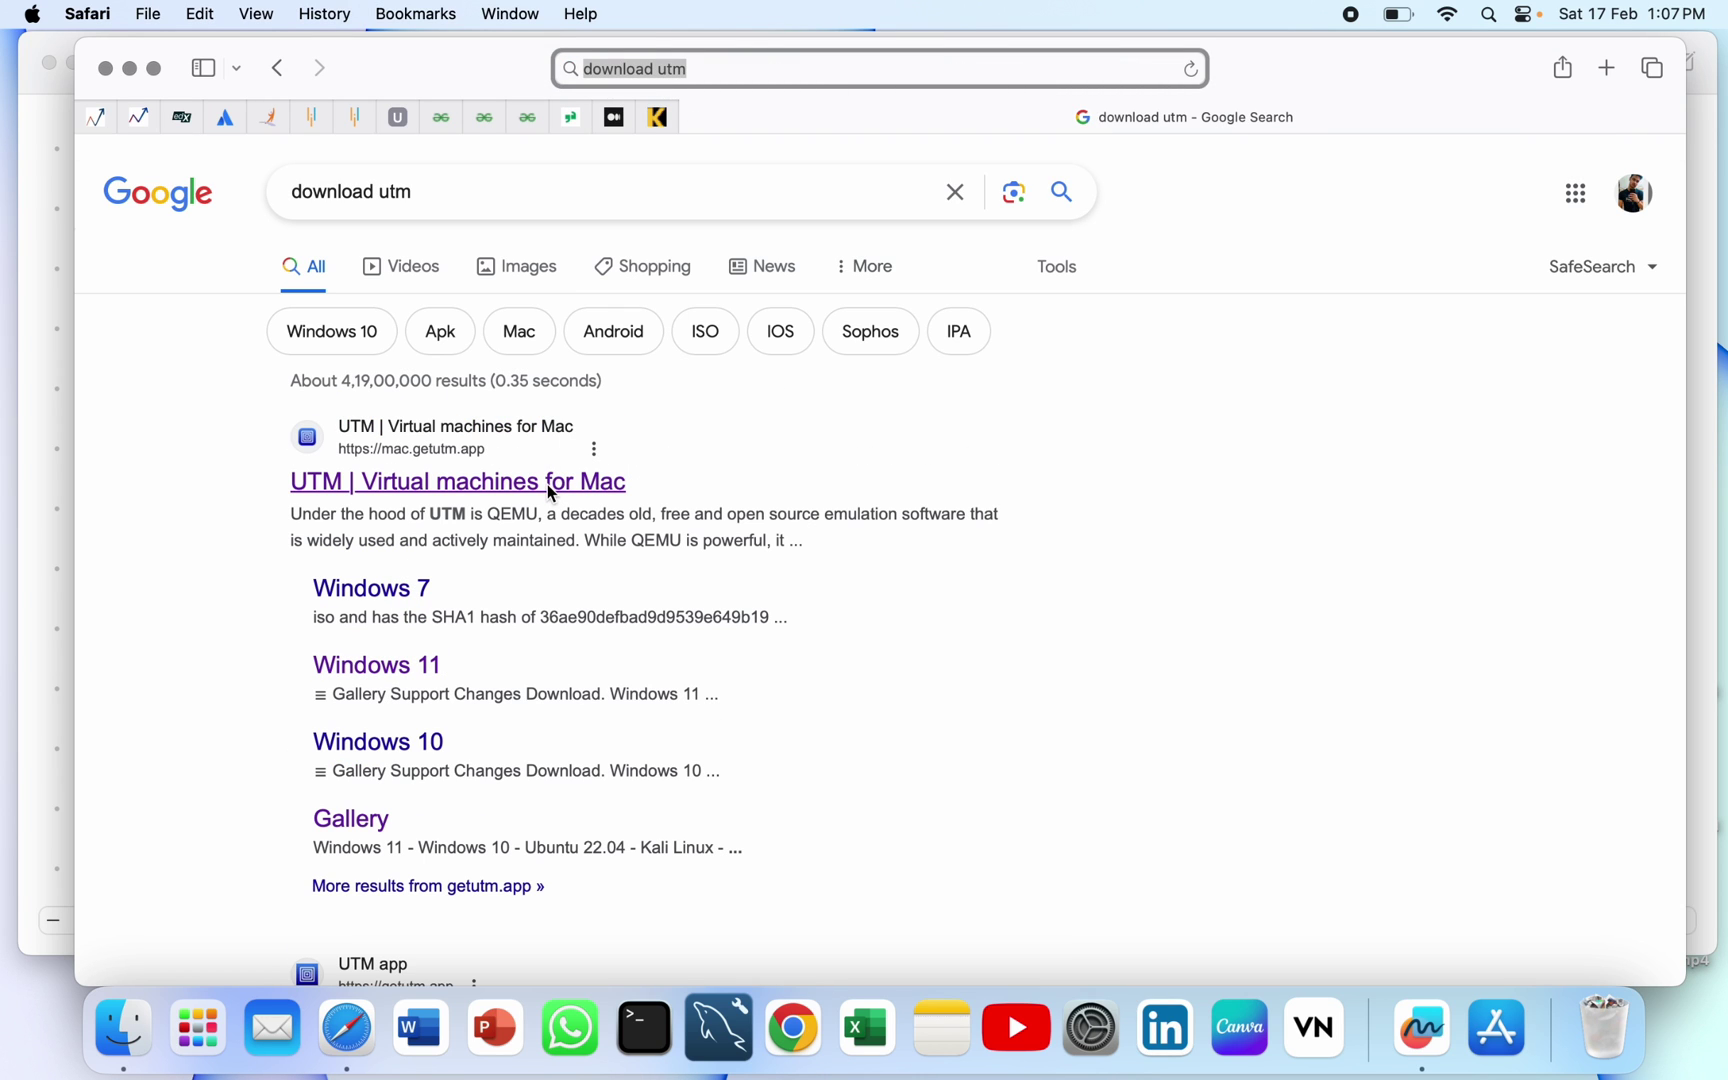
Step: Open the "UTM | Virtual machines for Mac" search result and read the homepage headline
{"action": "left_click", "coordinate": [551, 488]}
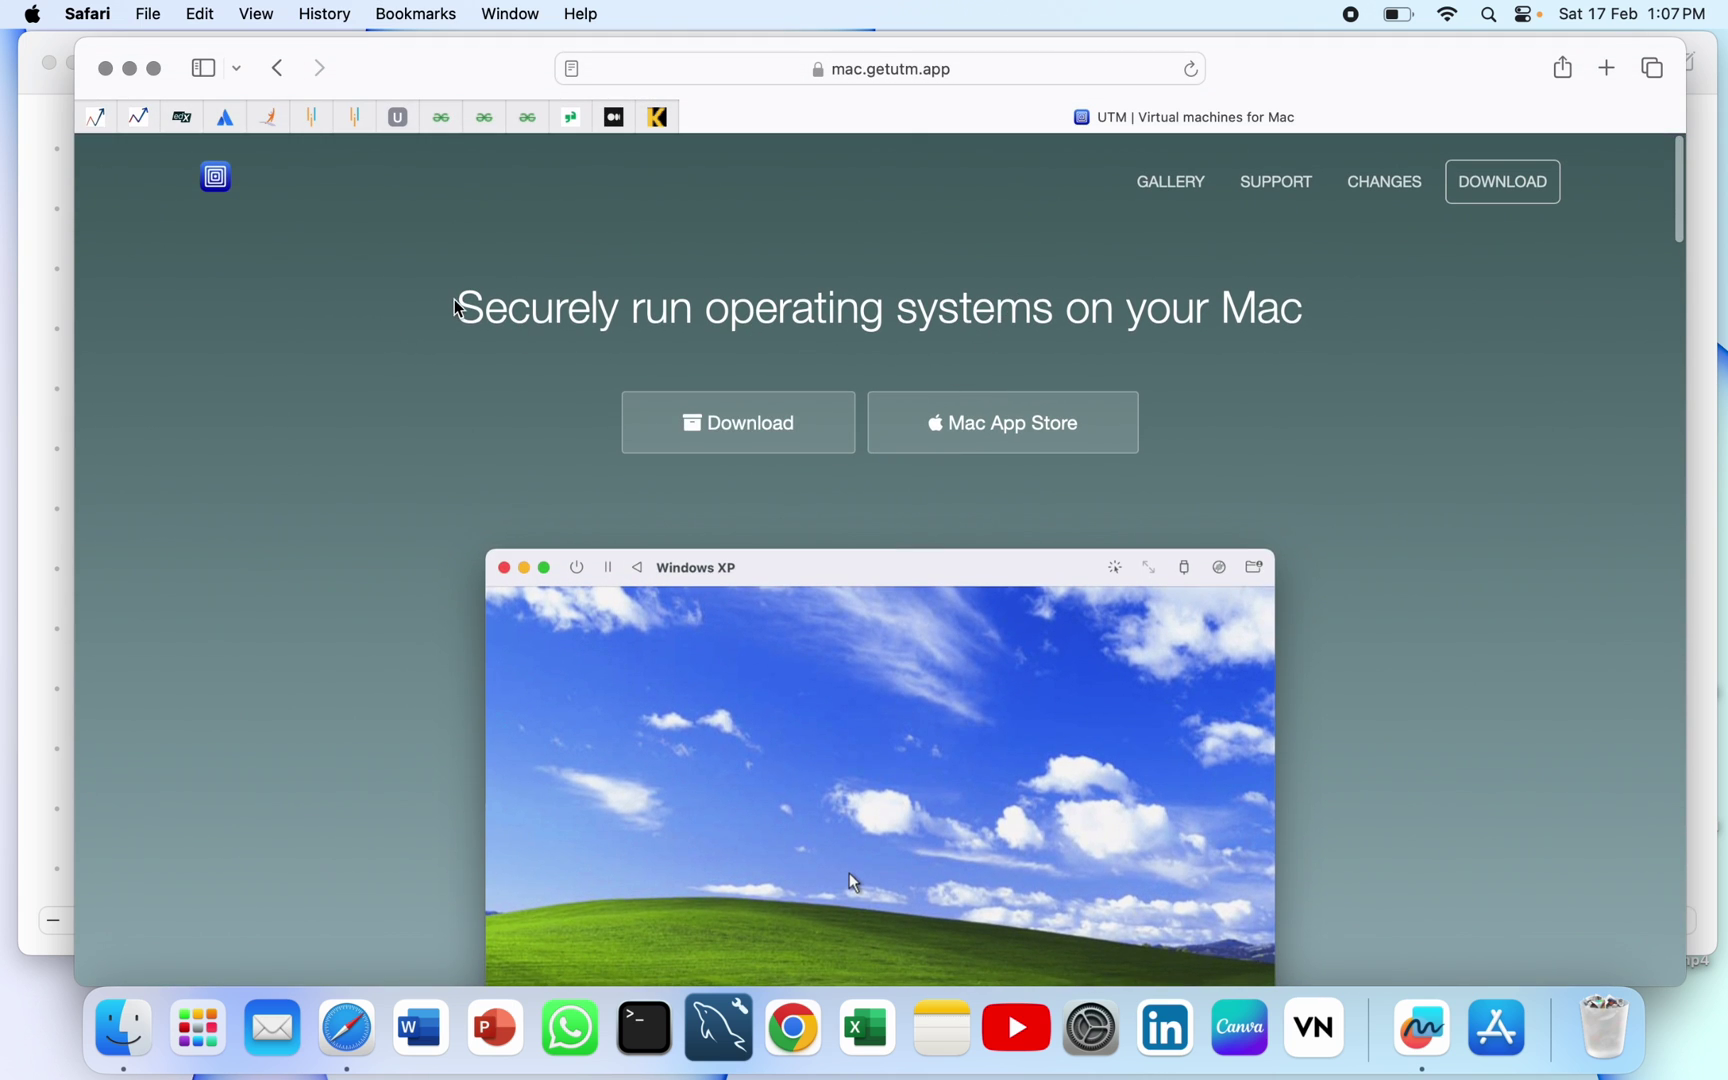
{"action": "left_click_drag", "start_coordinate": [452, 298], "coordinate": [1127, 290]}
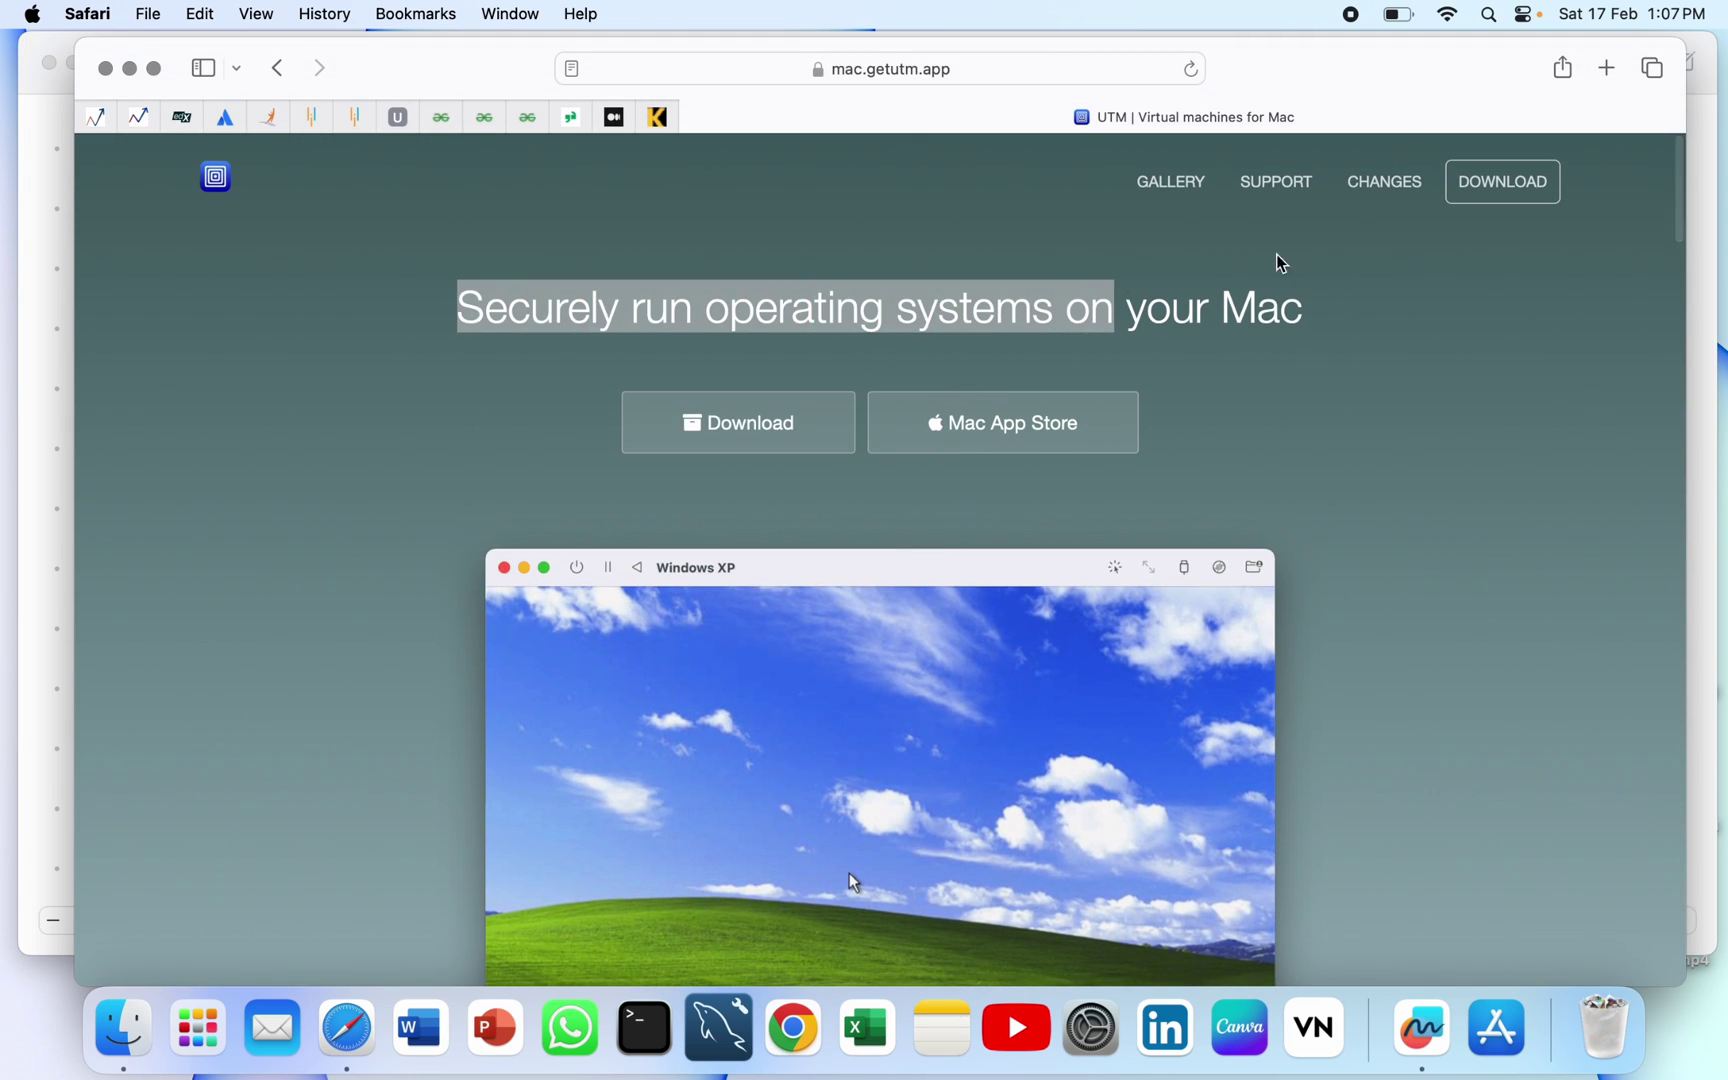
{"action": "left_click", "coordinate": [1298, 293]}
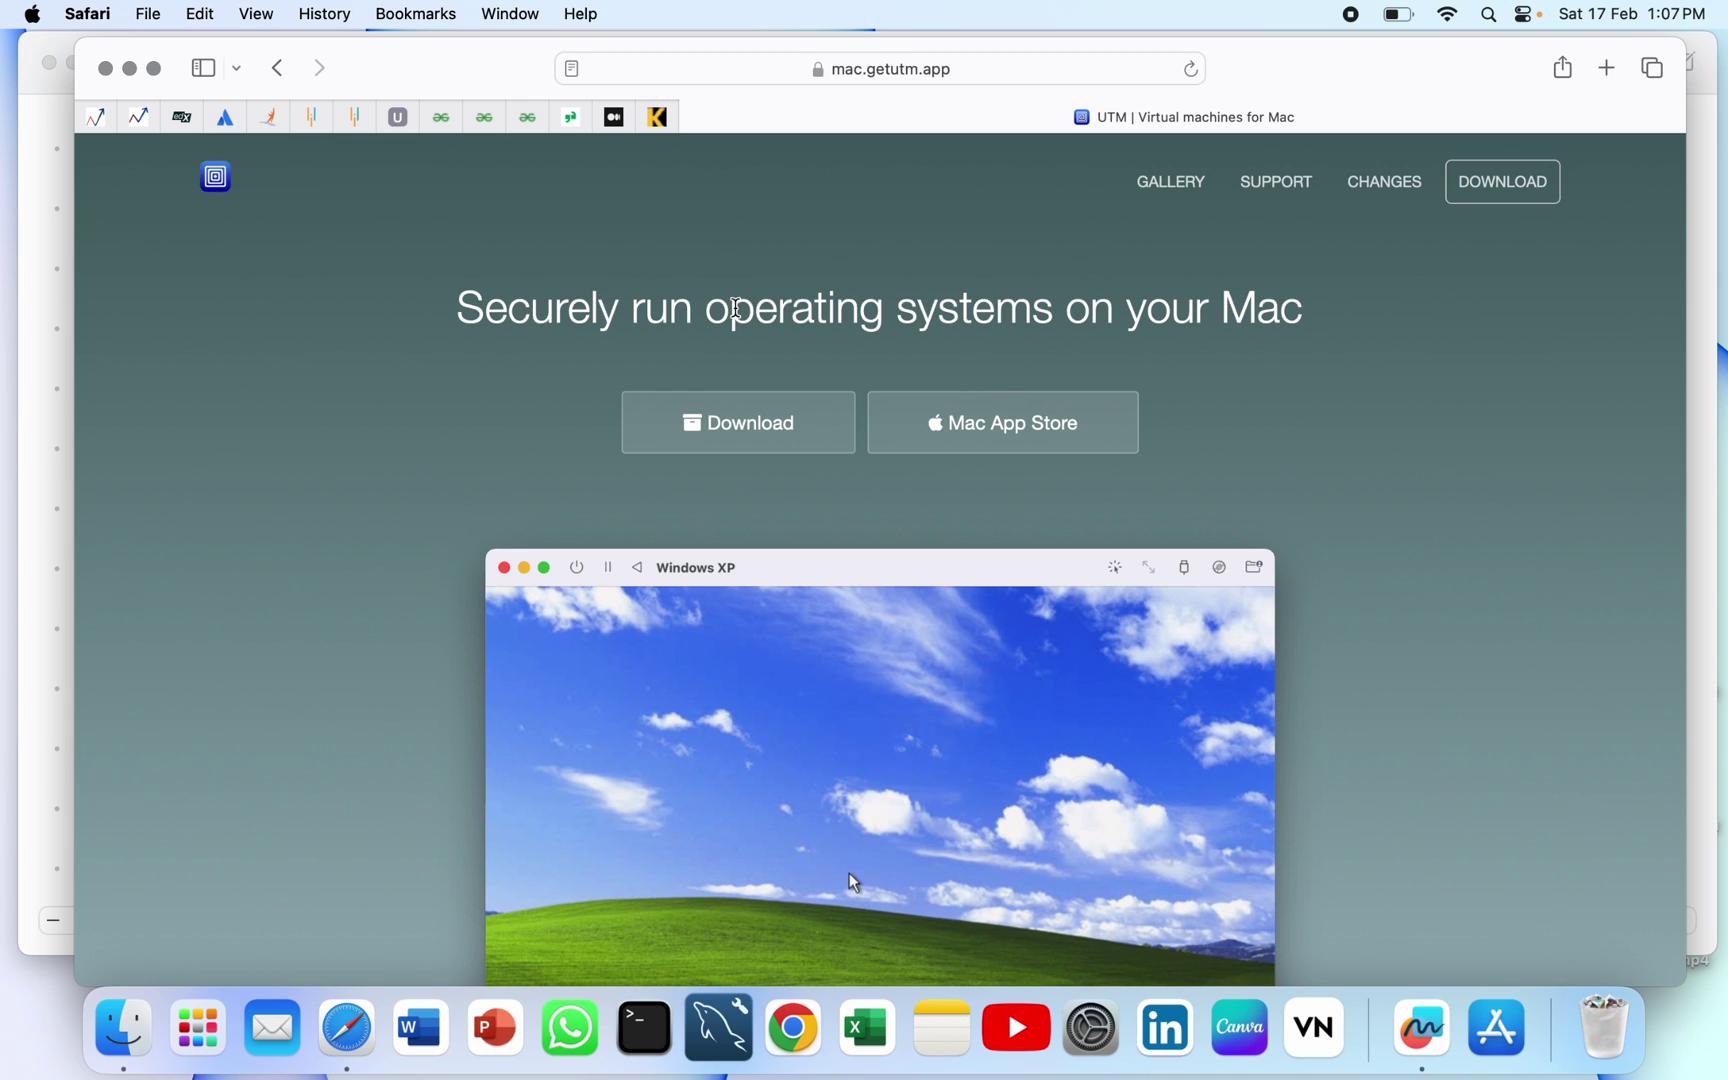
{"action": "scroll", "coordinate": [1280, 513], "scroll_direction": "down", "scroll_amount": 2}
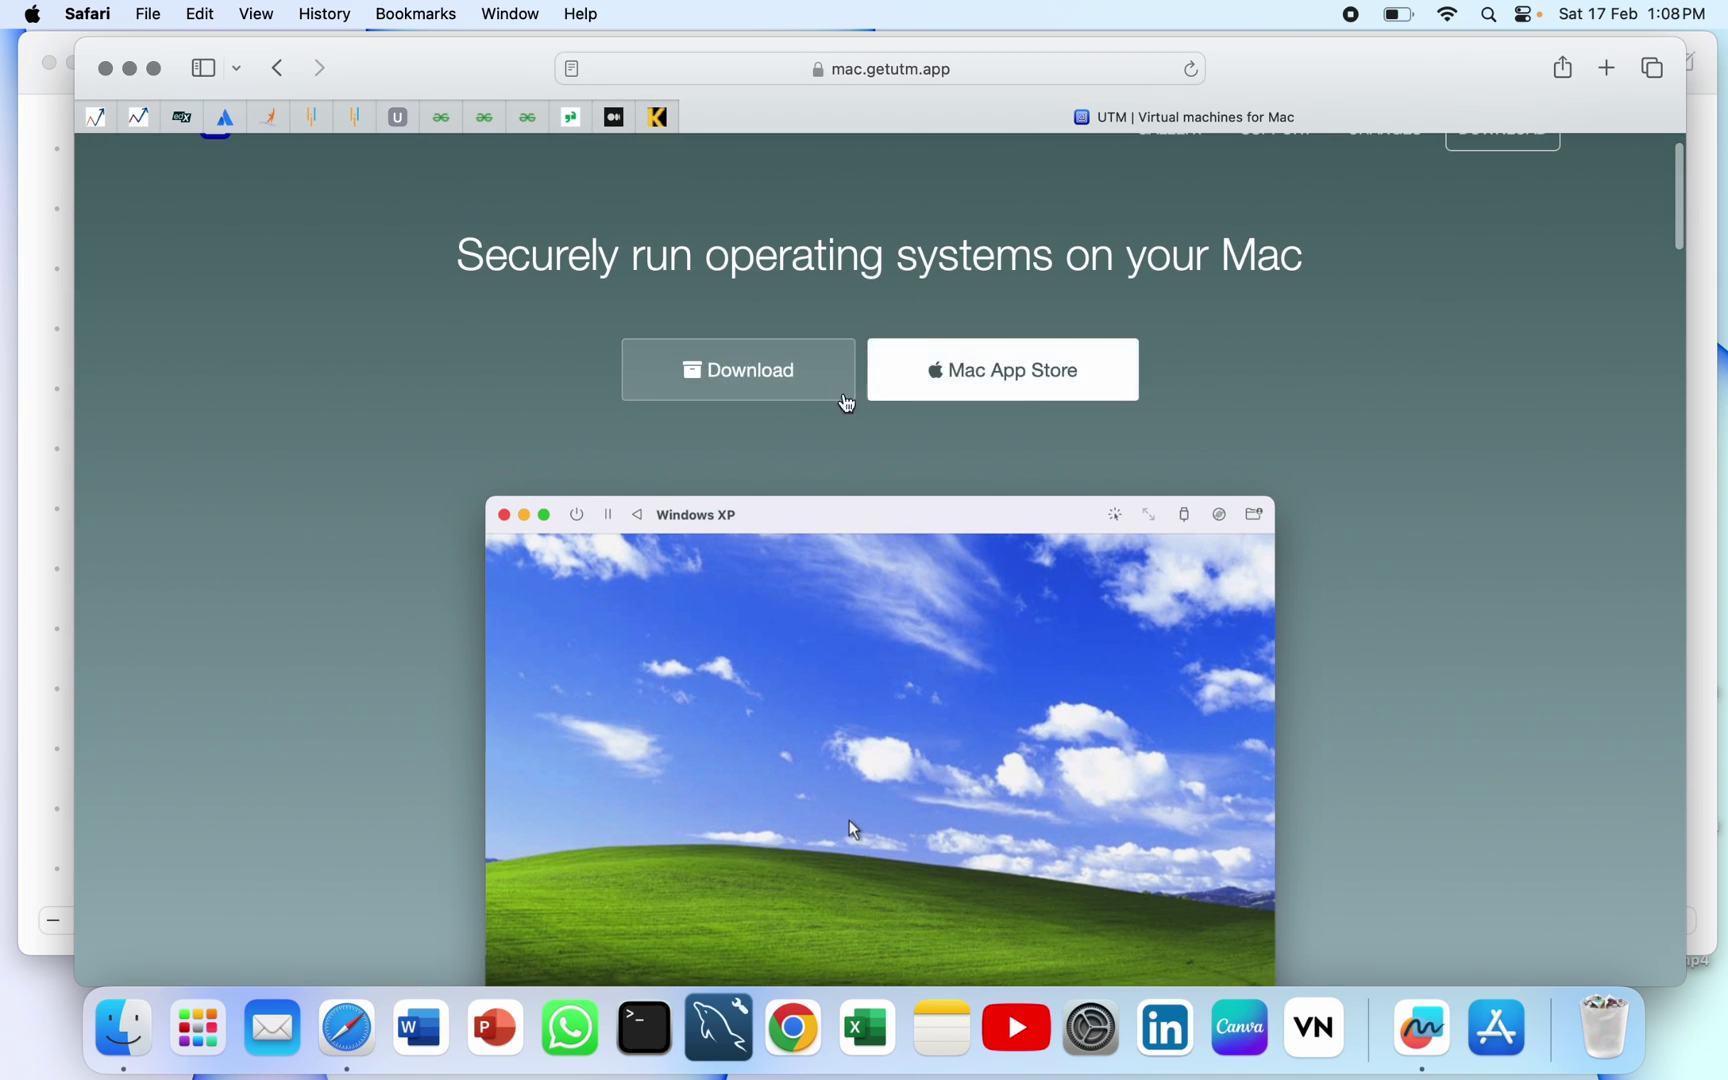
Step: View UTM's Mac App Store listing from the UTM homepage, and close the App Store window
{"action": "left_click", "coordinate": [1084, 390]}
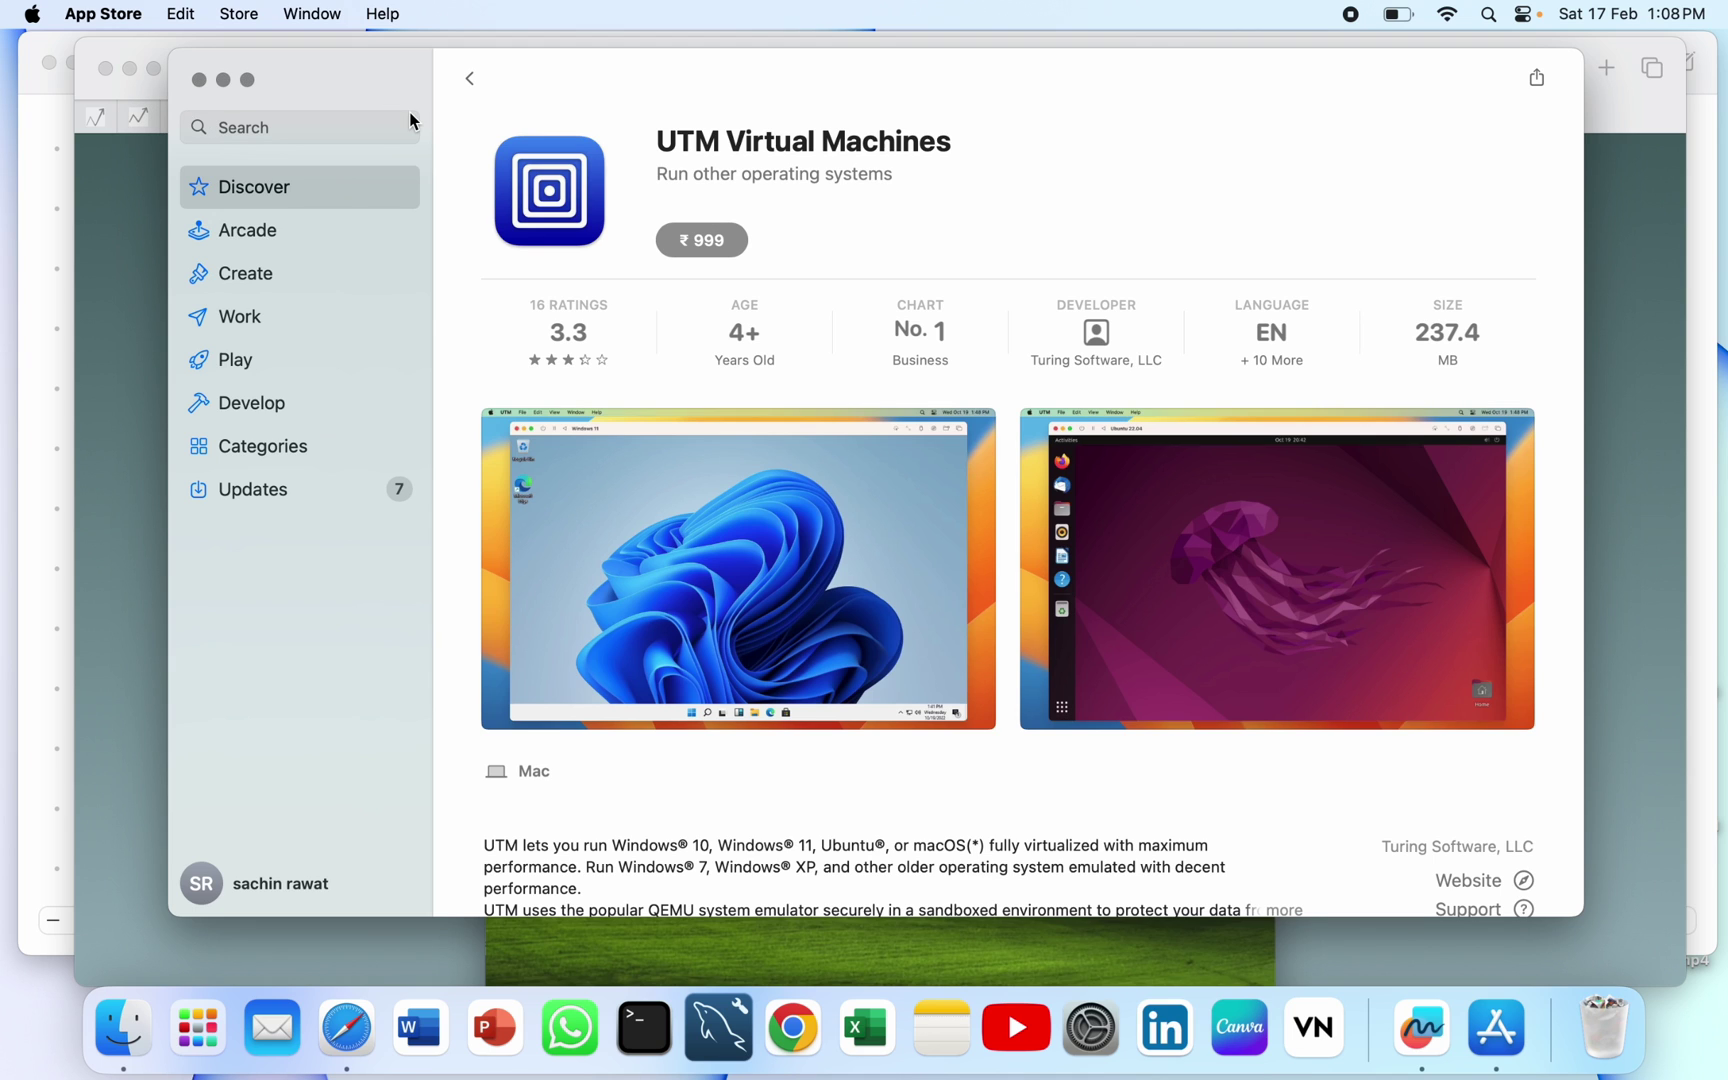
{"action": "left_click_drag", "start_coordinate": [558, 90], "coordinate": [570, 172]}
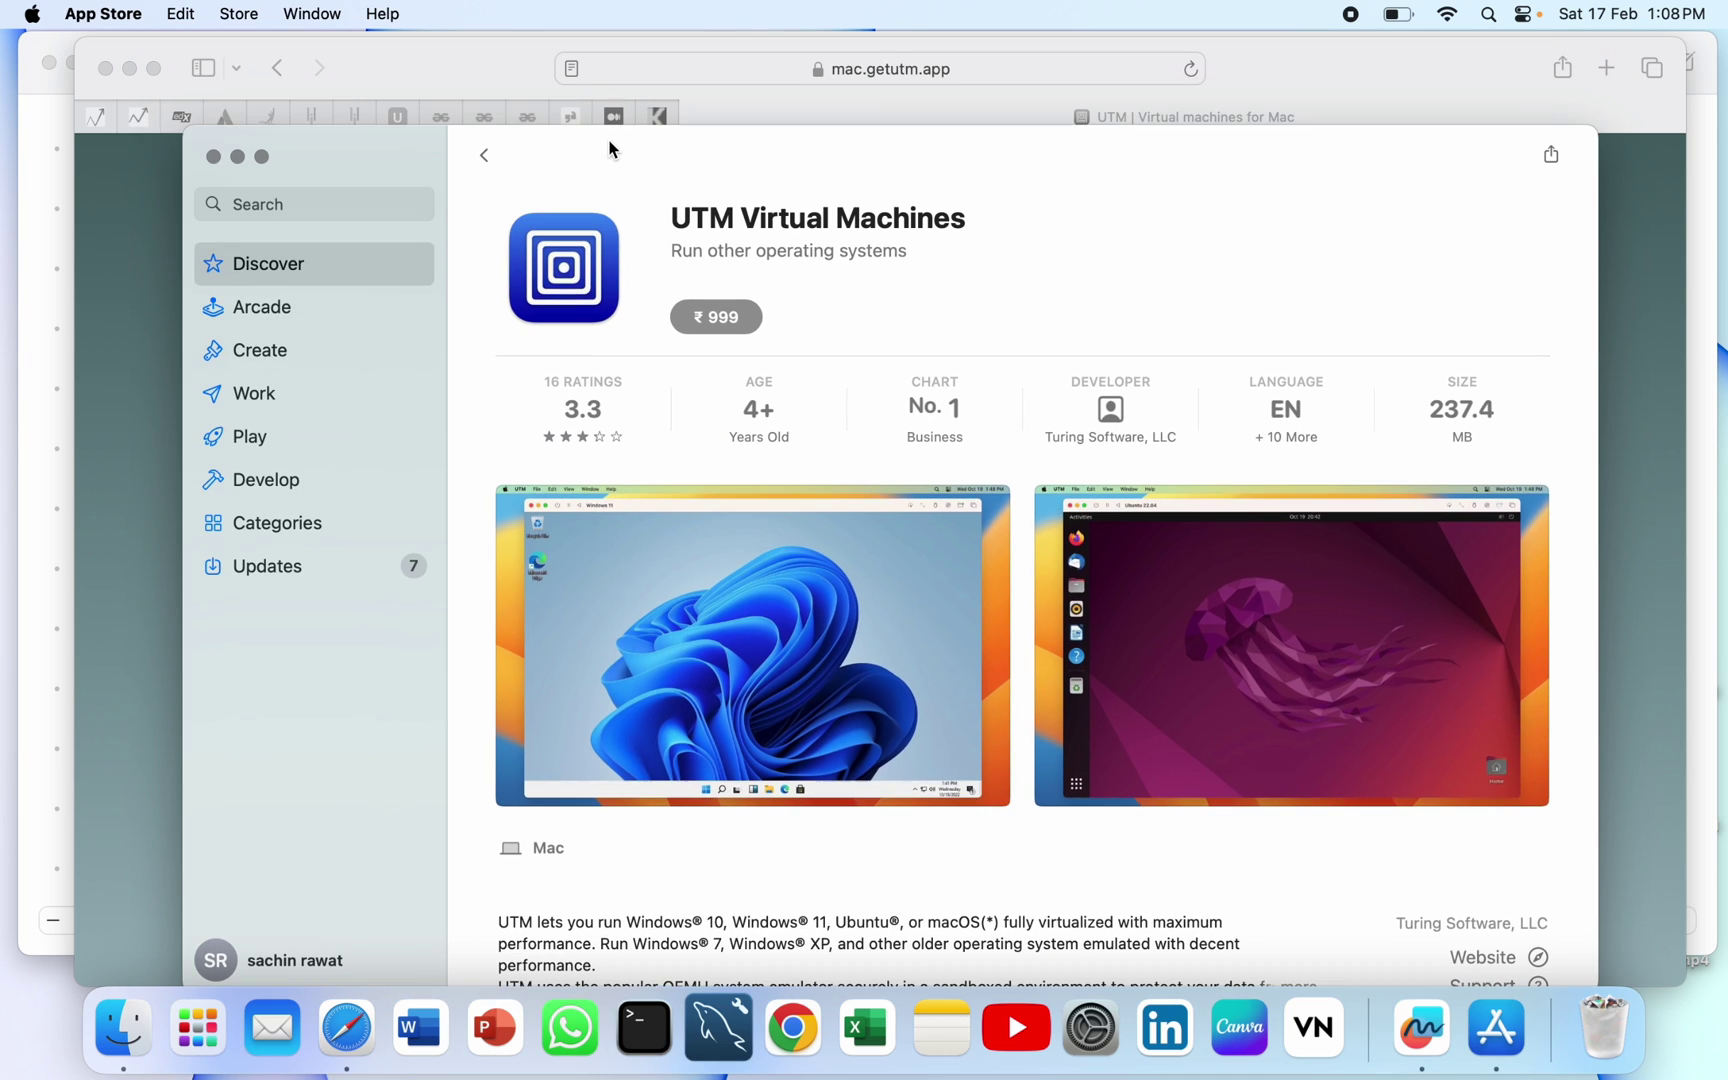
{"action": "left_click", "coordinate": [208, 157]}
Step: Download the UTM disk image directly from the UTM website, and minimise the Finder and Safari windows
{"action": "scroll", "coordinate": [700, 340], "scroll_direction": "up", "scroll_amount": 2}
{"action": "left_click", "coordinate": [720, 410]}
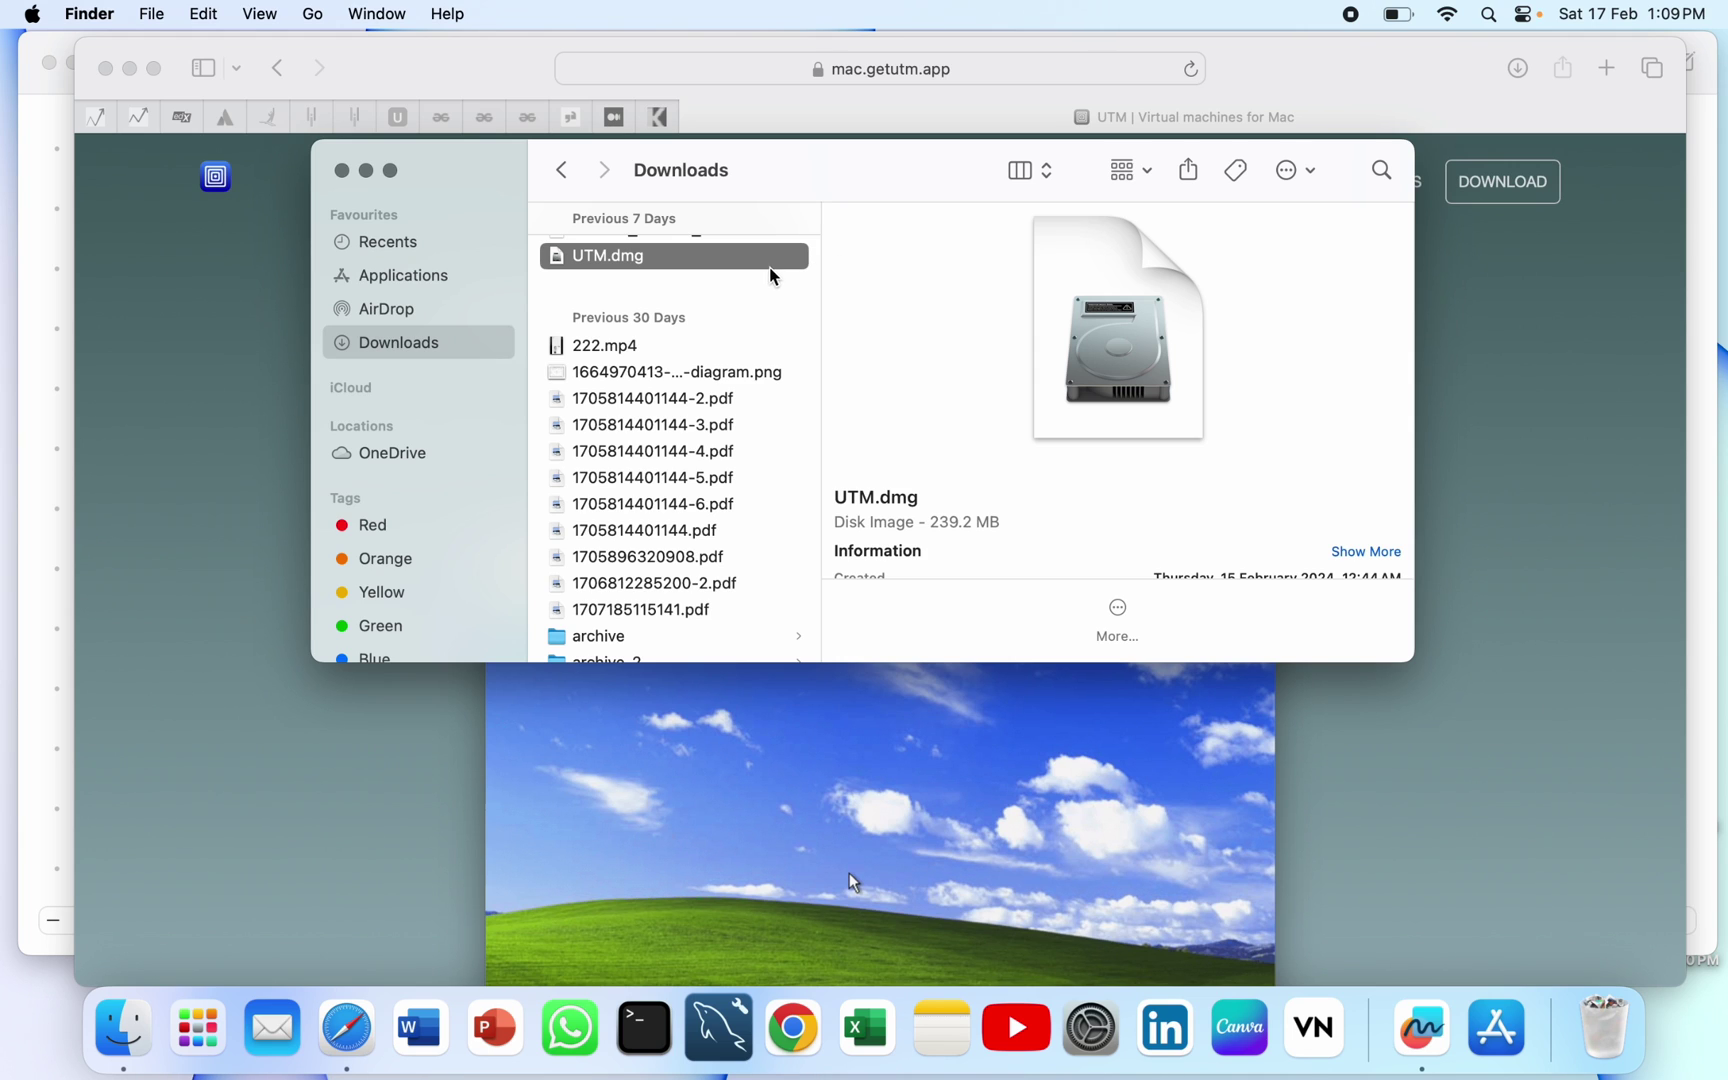
{"action": "left_click", "coordinate": [369, 172]}
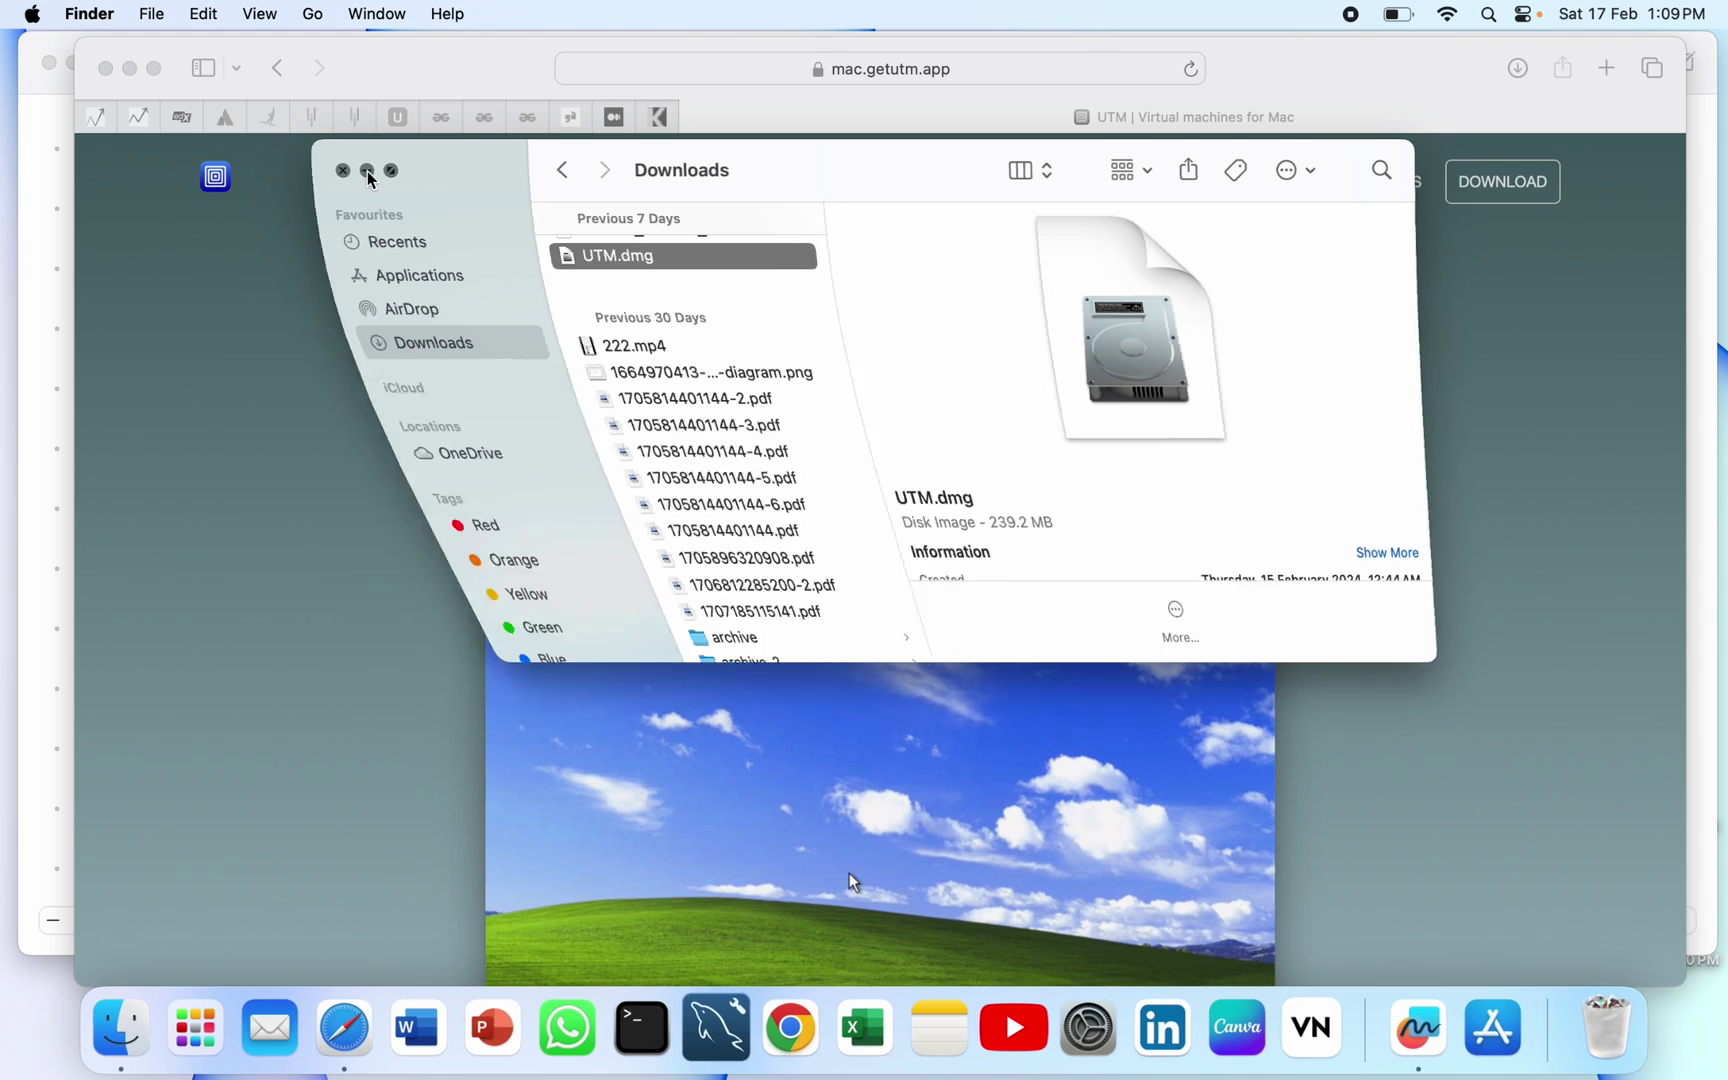
{"action": "left_click", "coordinate": [129, 68]}
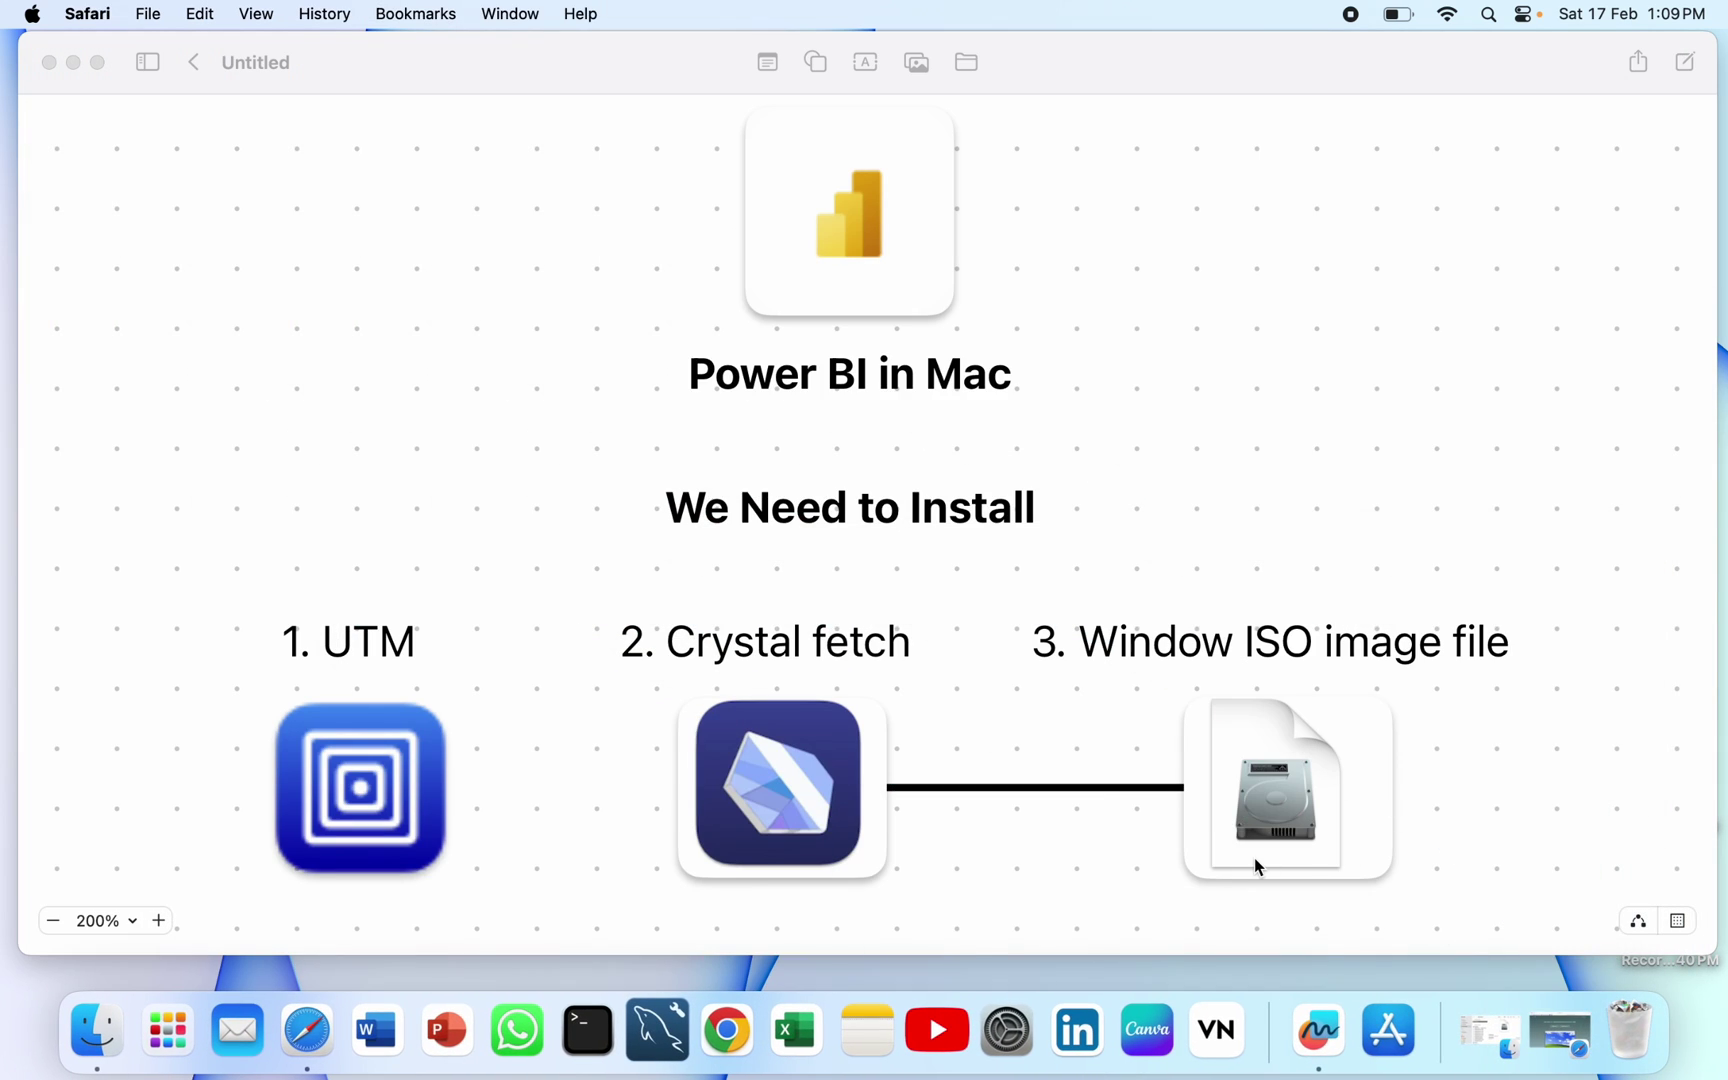
{"action": "scroll", "coordinate": [1258, 866], "scroll_direction": "down", "scroll_amount": 2}
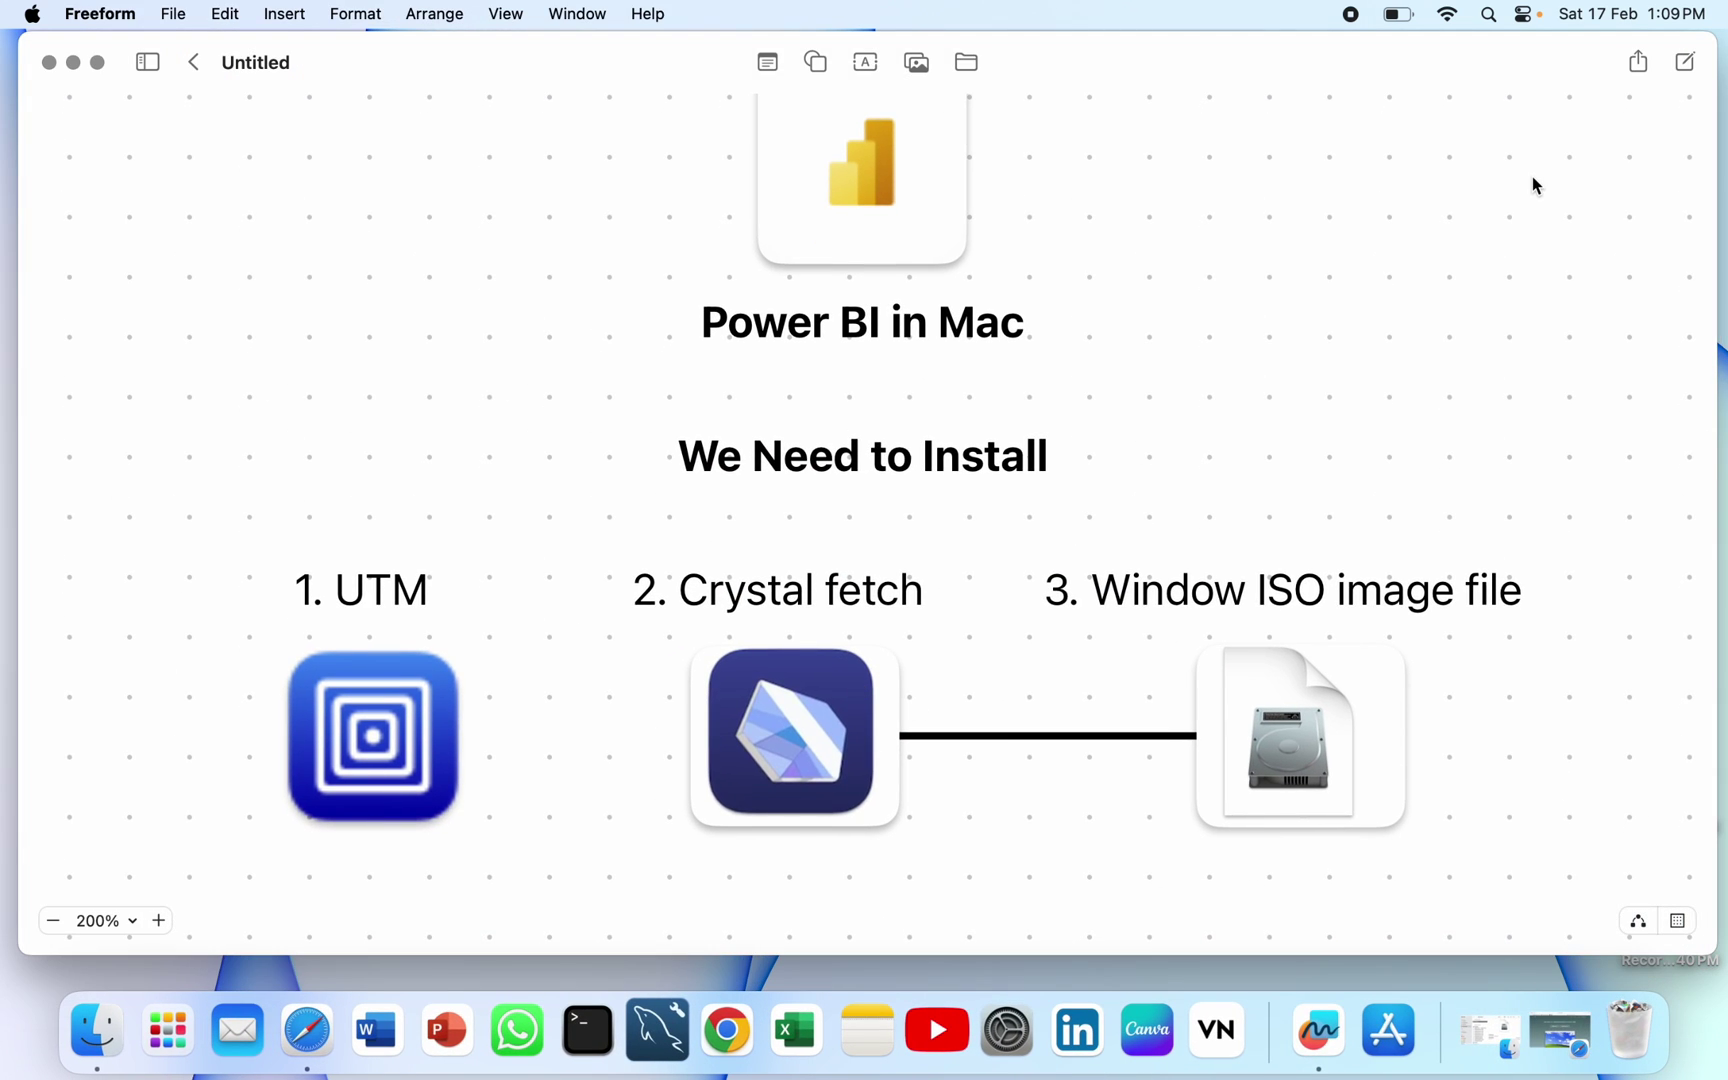
{"action": "scroll", "coordinate": [933, 535], "scroll_direction": "right", "scroll_amount": 2}
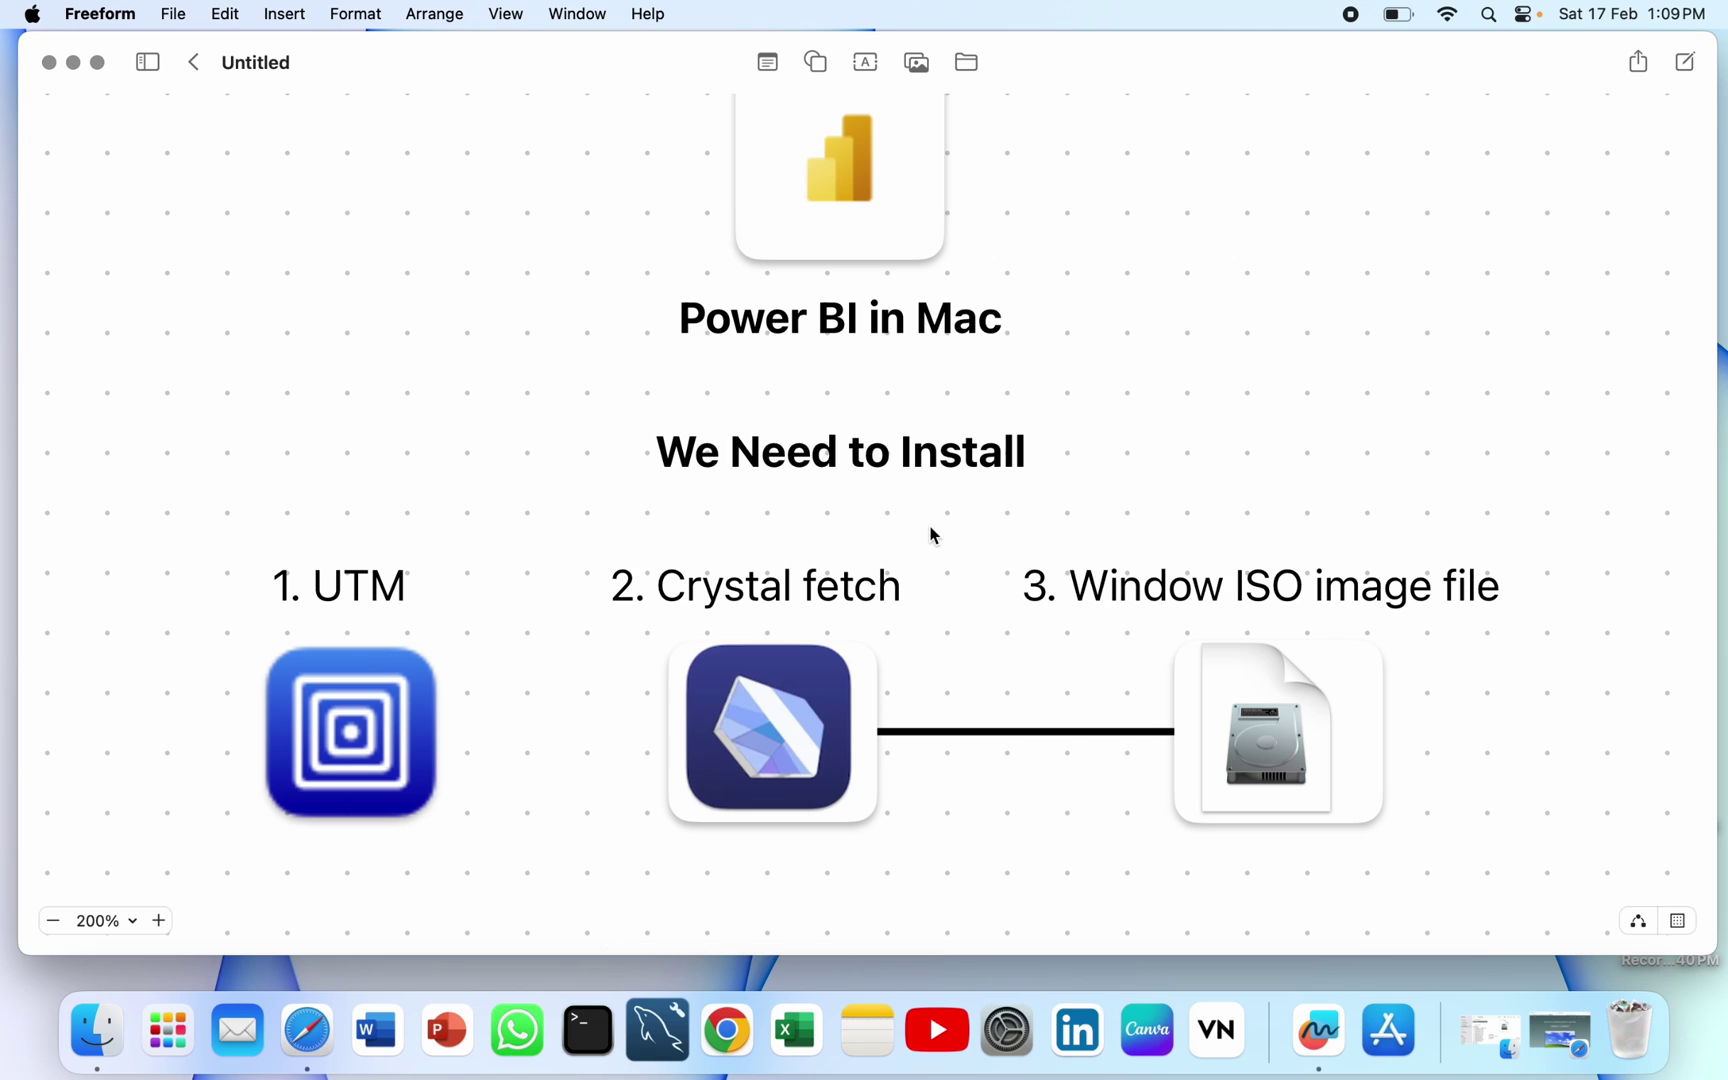
{"action": "scroll", "coordinate": [1079, 506], "scroll_direction": "up", "scroll_amount": 2}
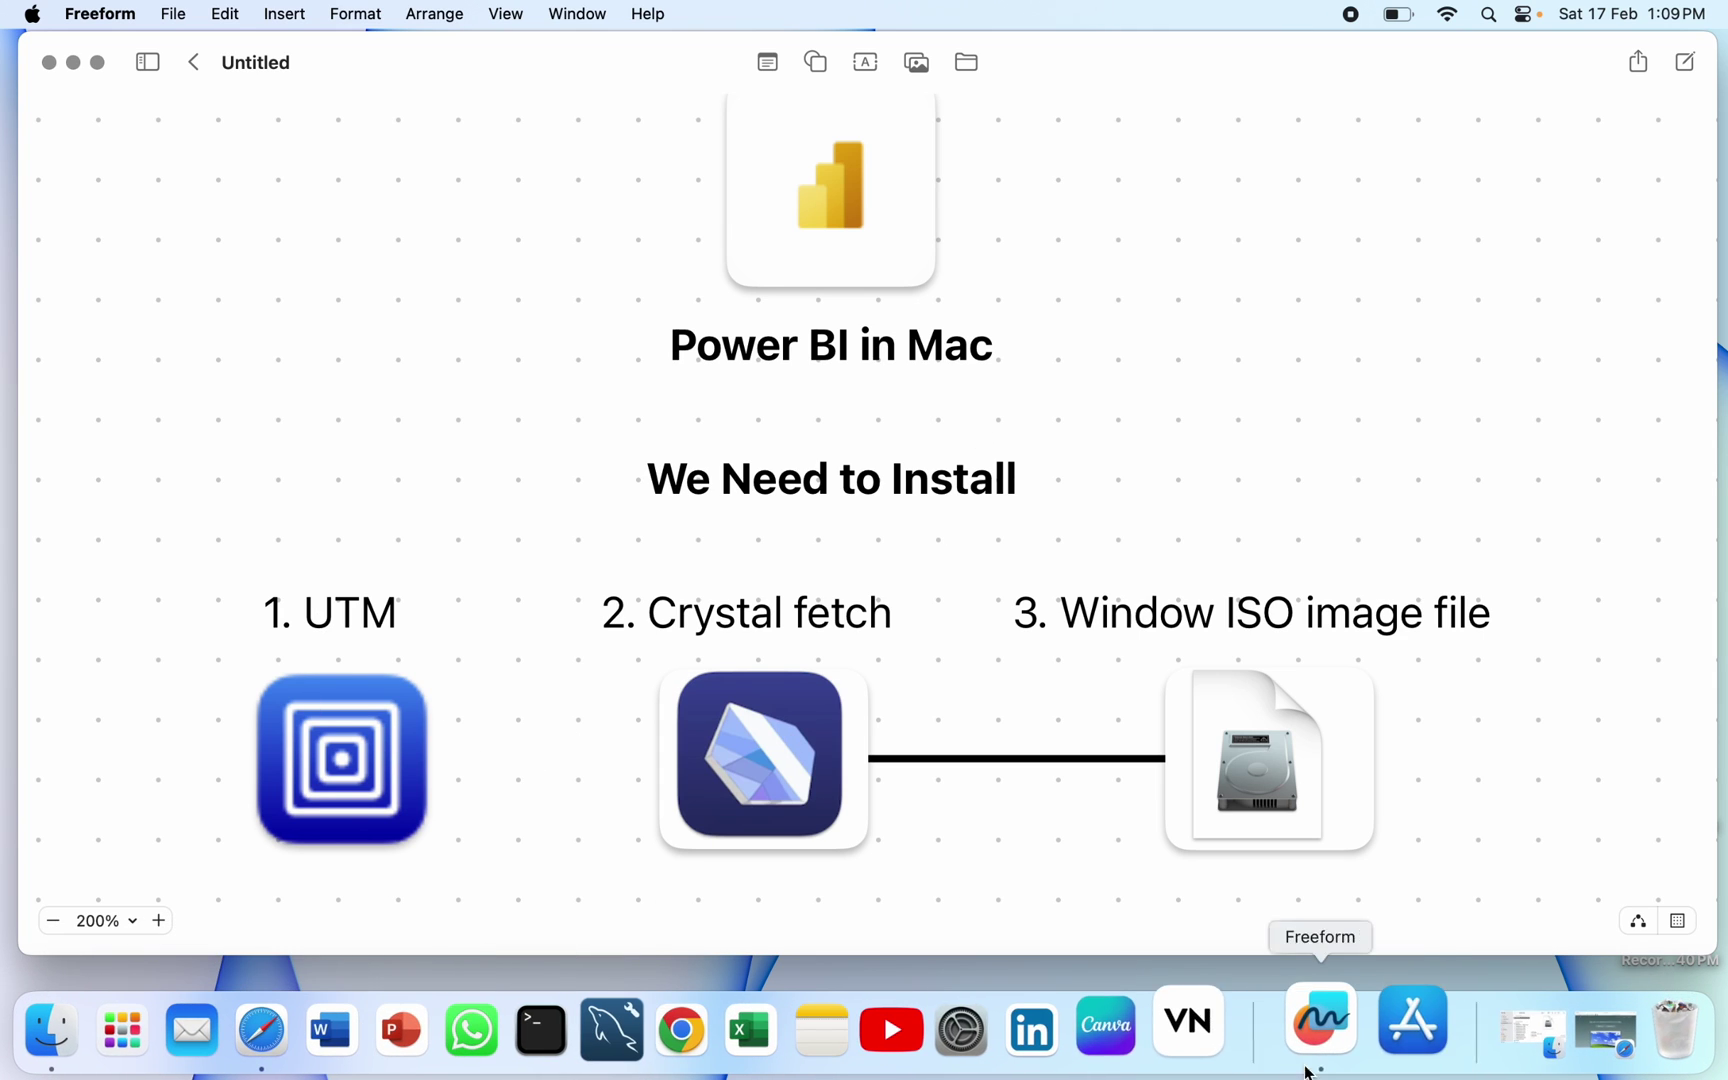
Step: Switch to the App Store, search for "crystalfetch iso downloader", and open the CrystalFetch ISO Downloader page
{"action": "left_click", "coordinate": [1390, 1030]}
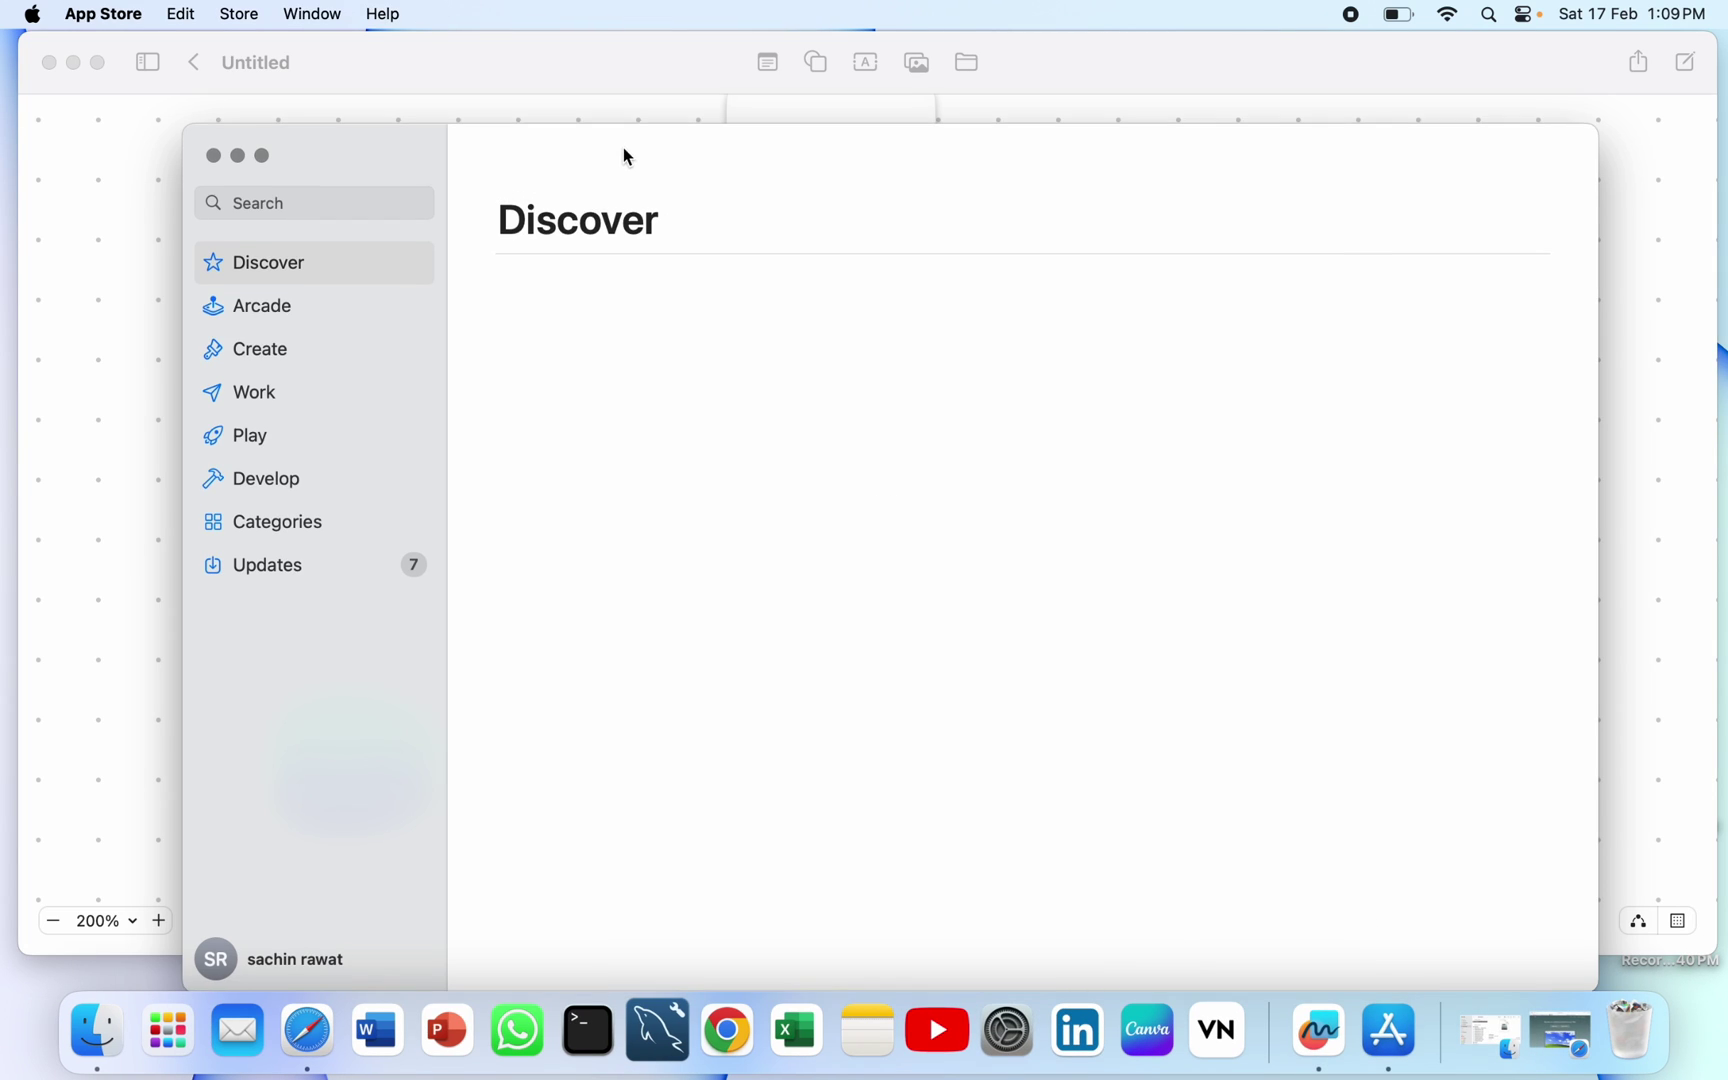
{"action": "left_click", "coordinate": [405, 120]}
{"action": "type", "text": "c"}
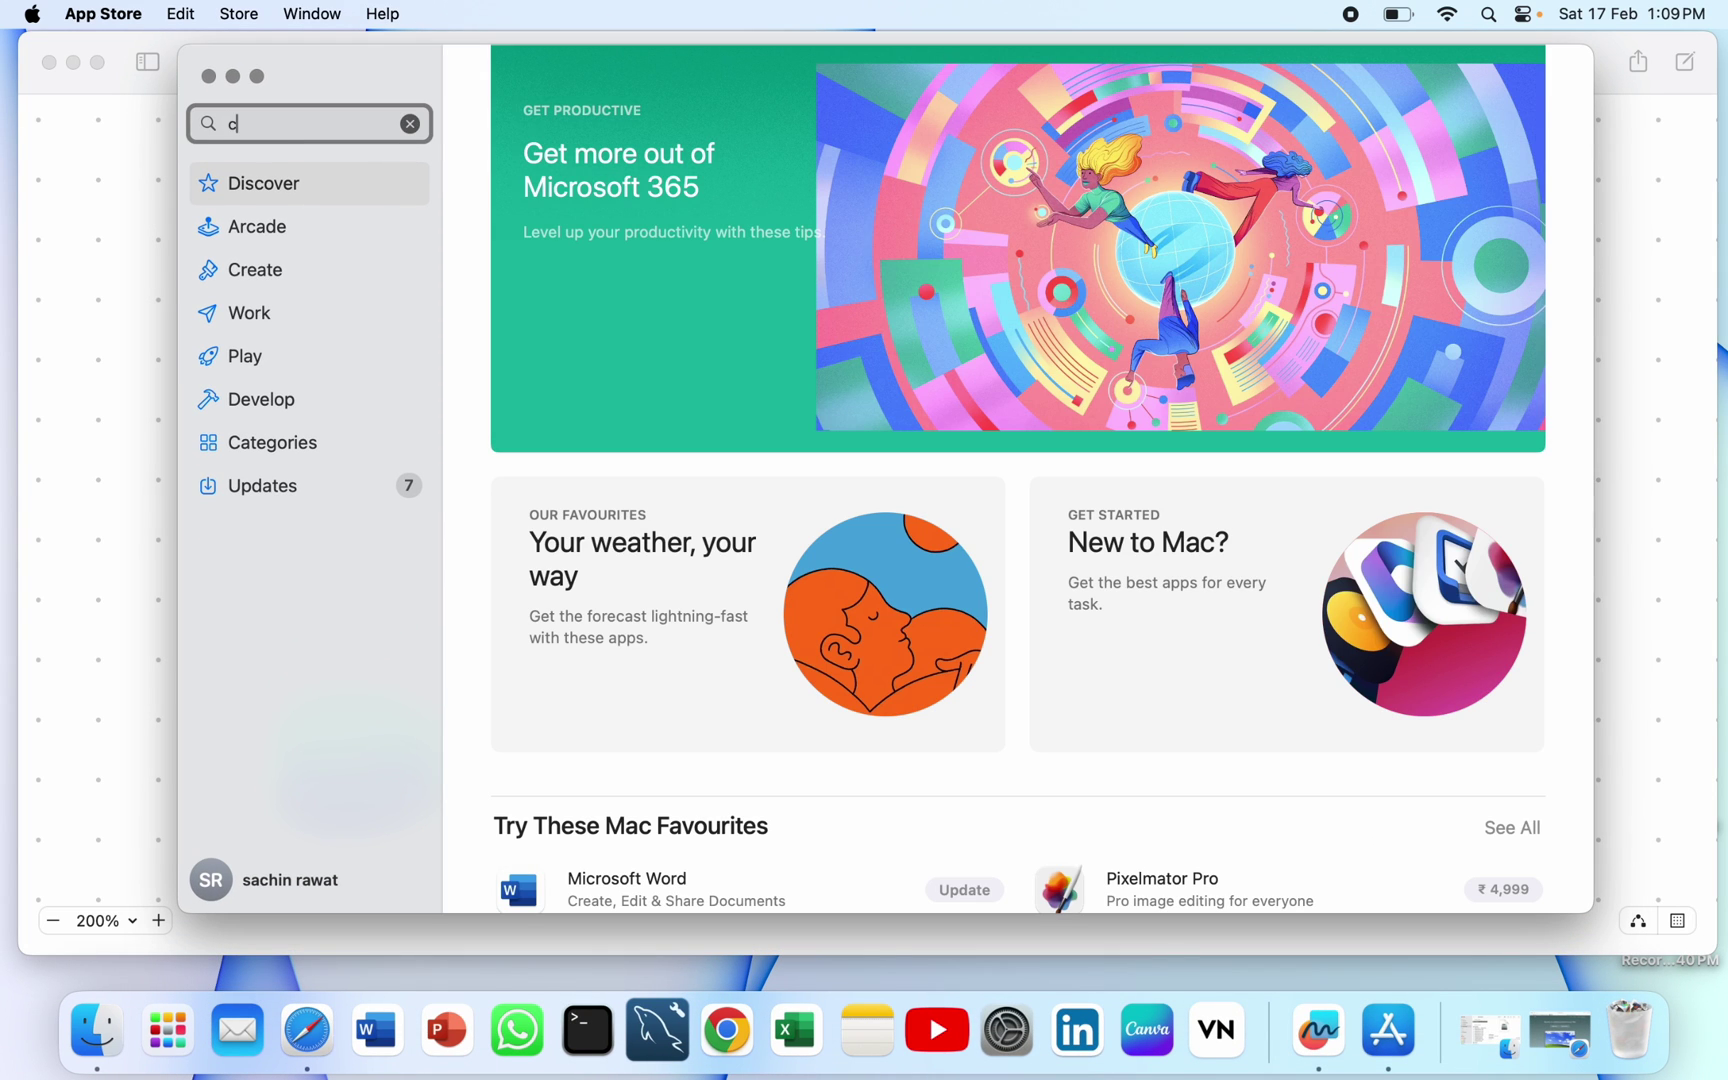
{"action": "type", "text": "ryst"}
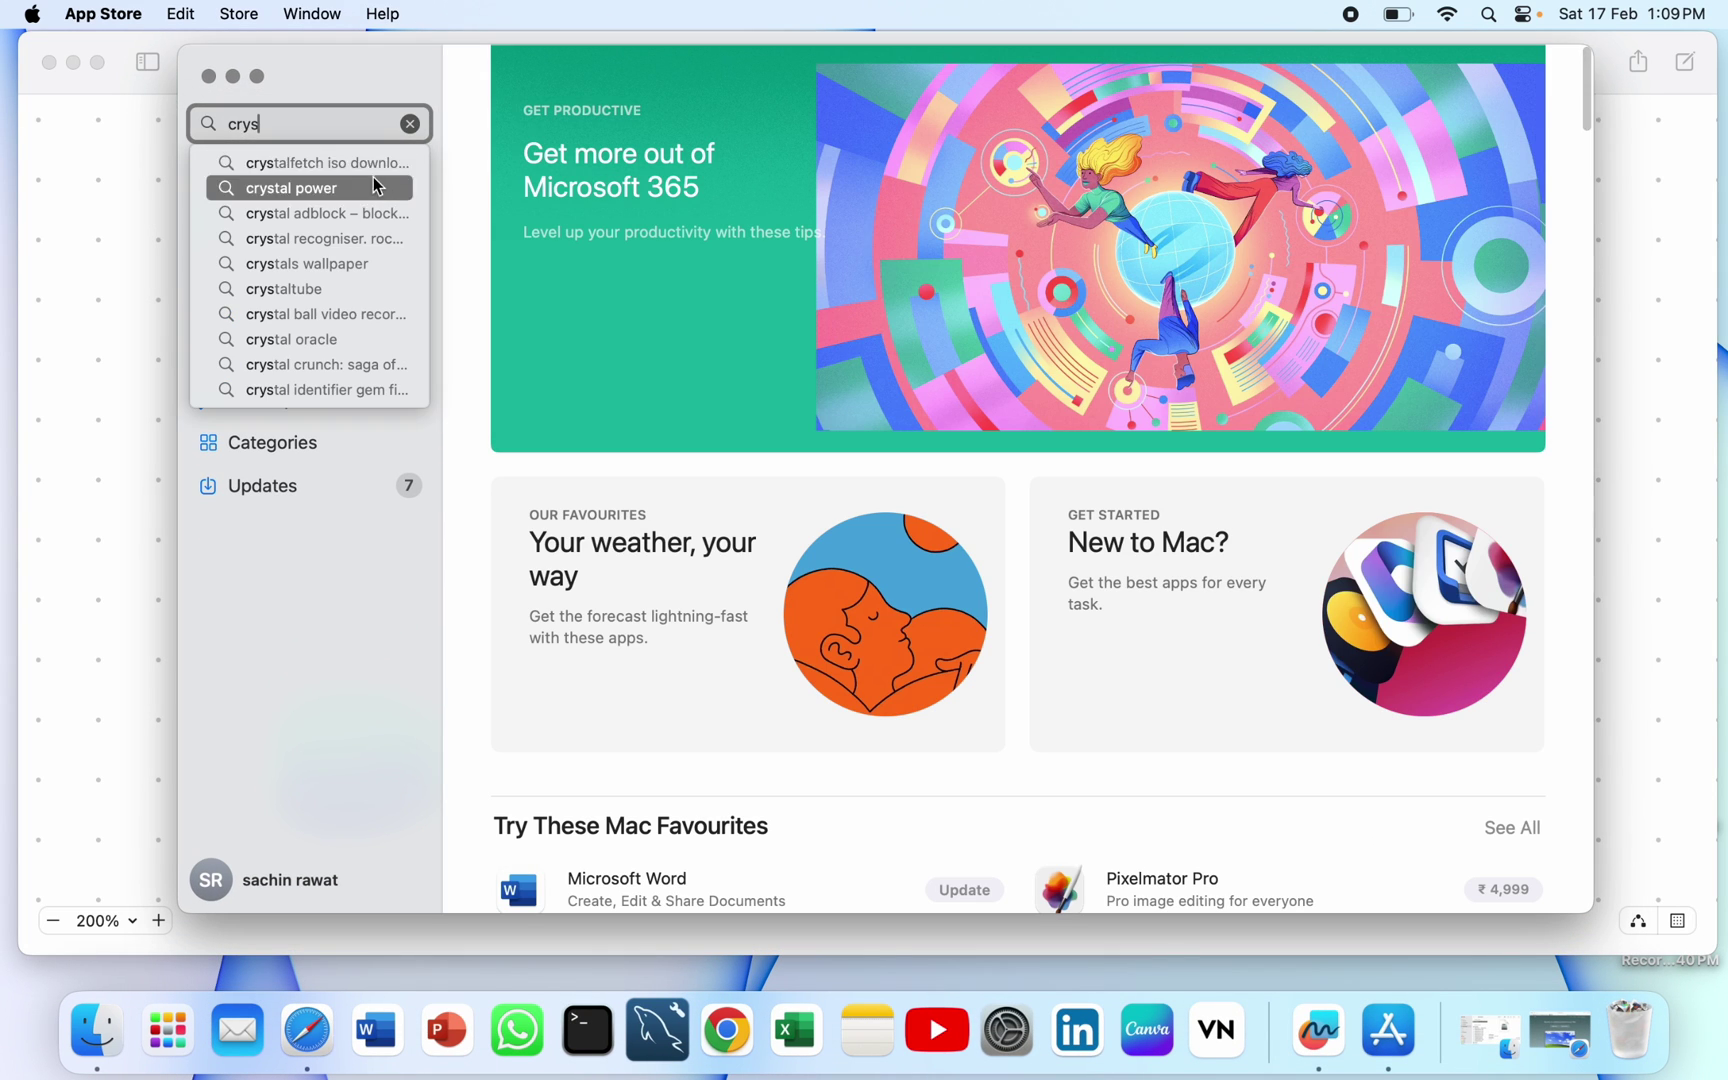
{"action": "left_click", "coordinate": [388, 160]}
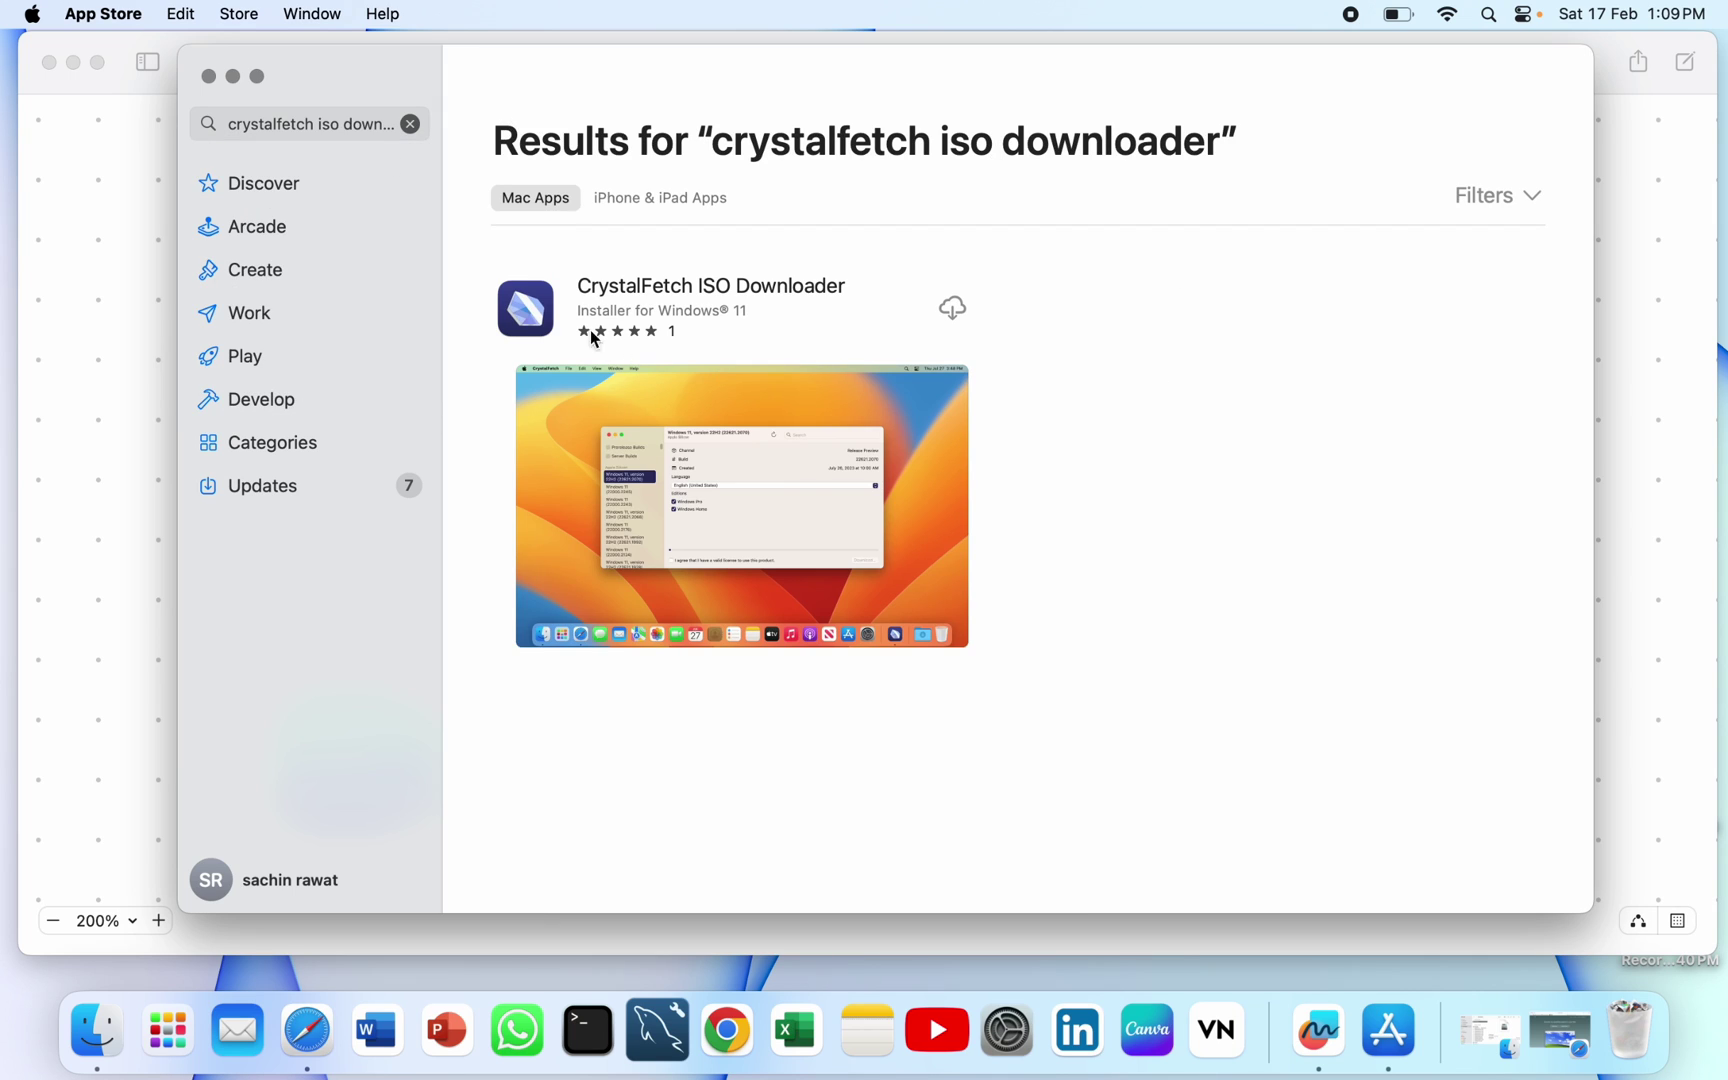
{"action": "left_click", "coordinate": [528, 310]}
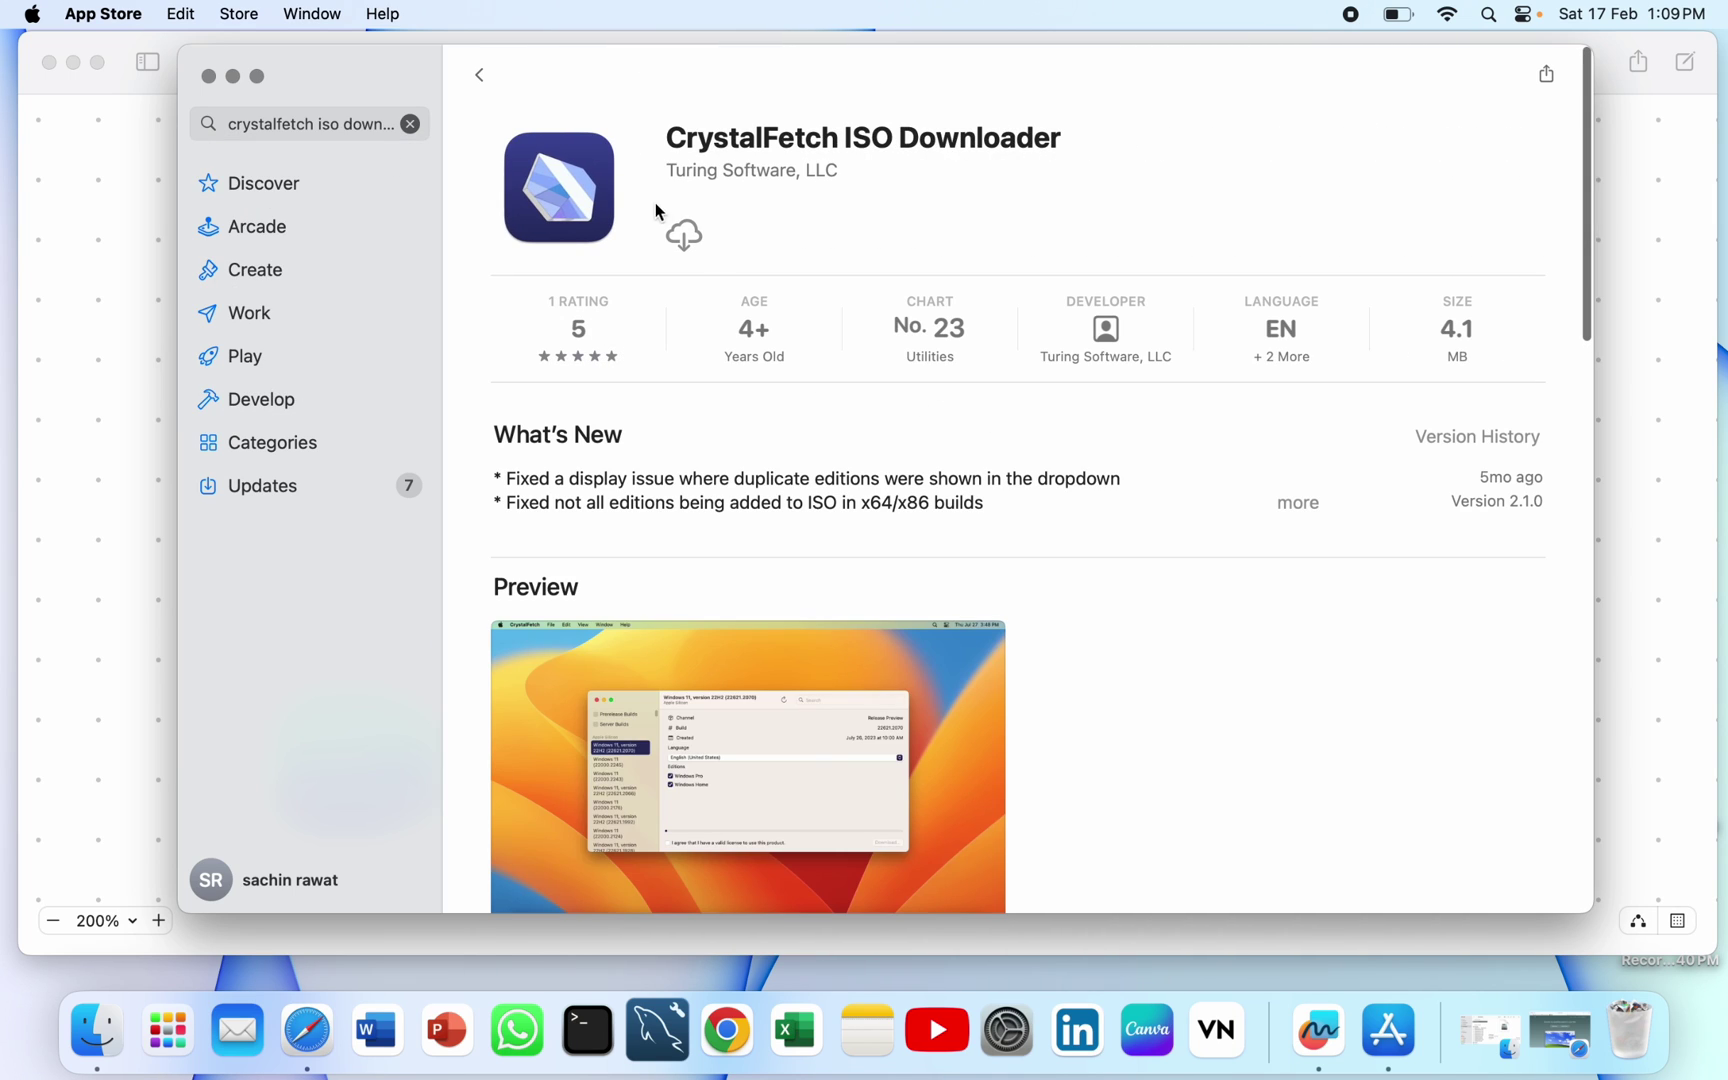
Step: Install CrystalFetch ISO Downloader from its App Store page and launch it
{"action": "left_click", "coordinate": [681, 234]}
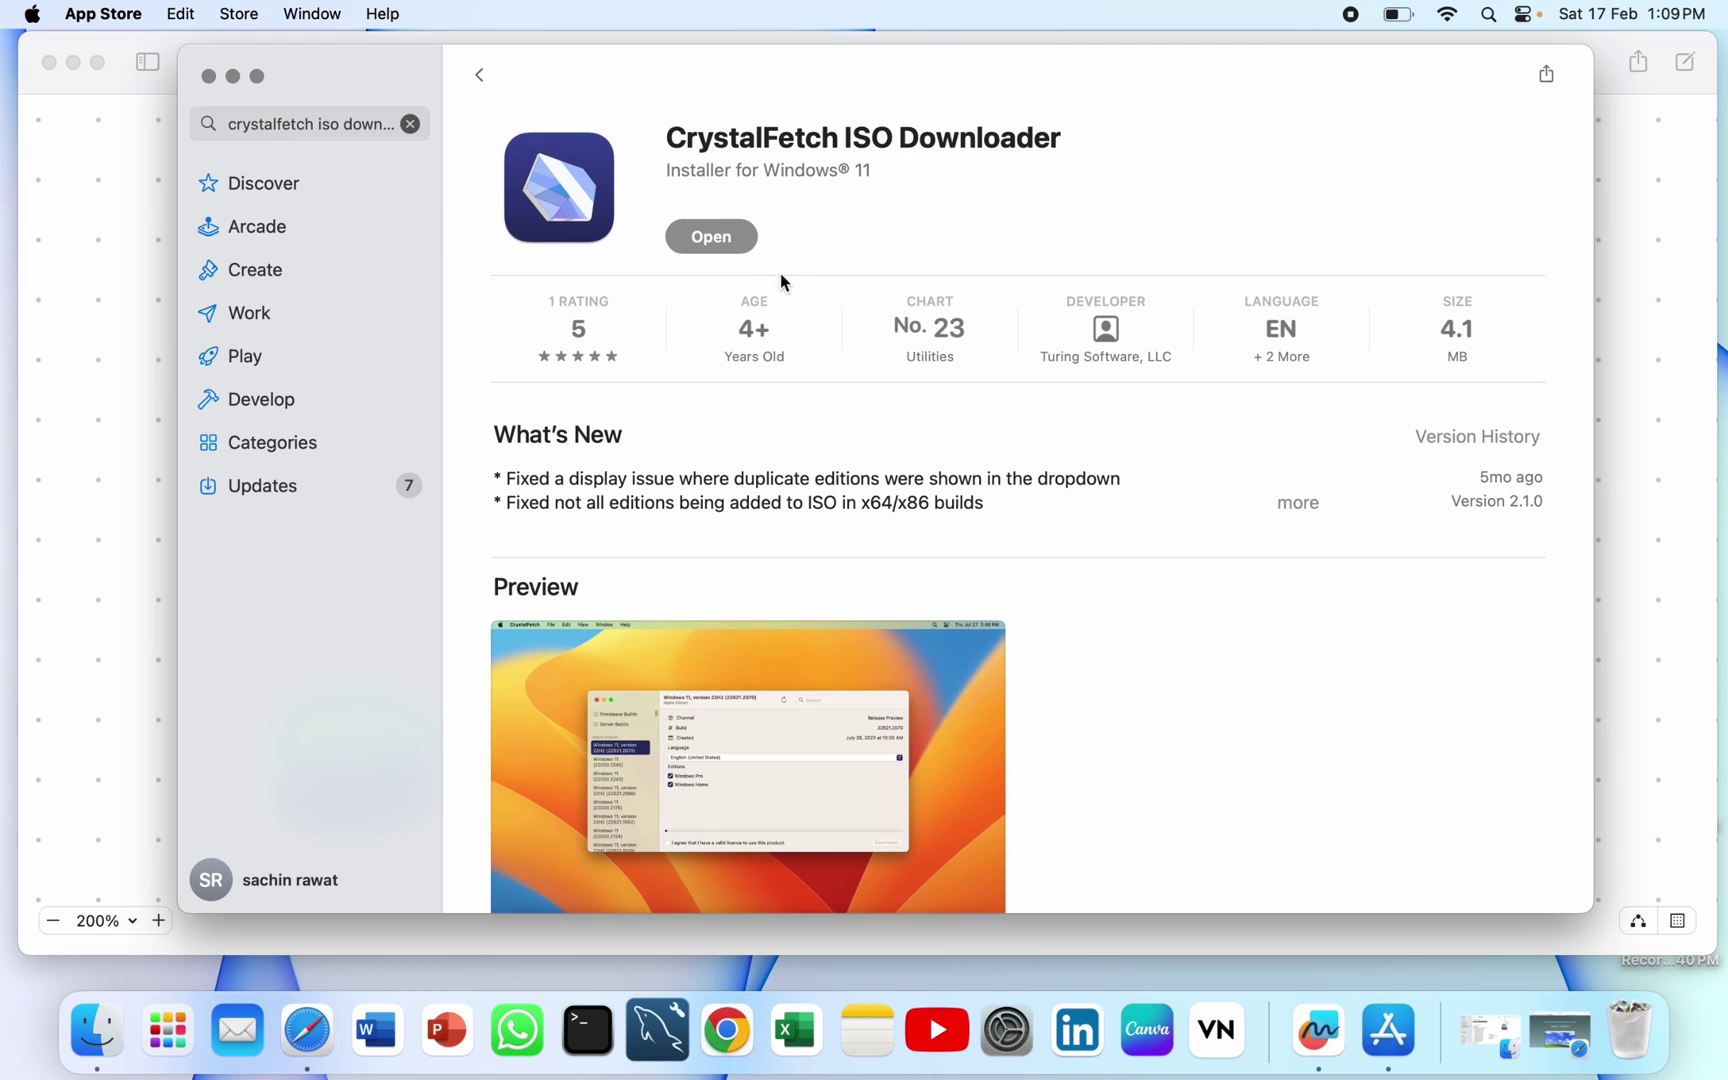
{"action": "left_click", "coordinate": [730, 238]}
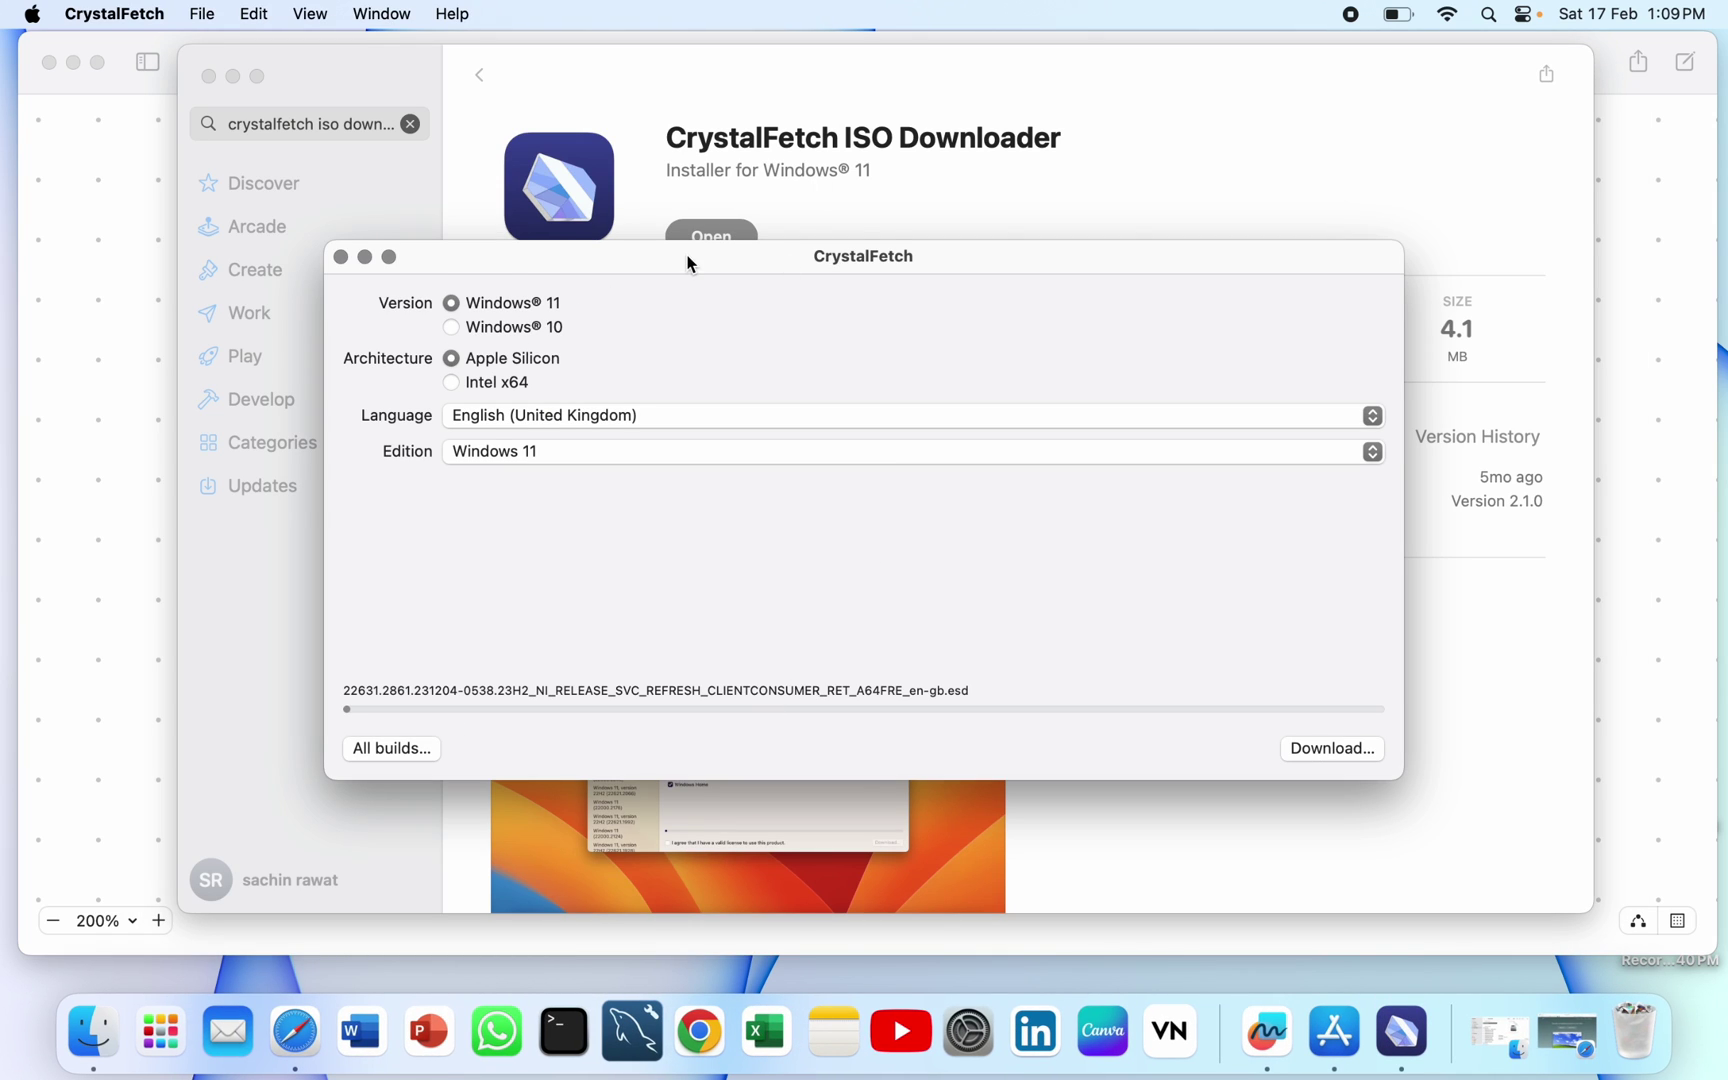
{"action": "left_click_drag", "start_coordinate": [690, 262], "coordinate": [683, 186]}
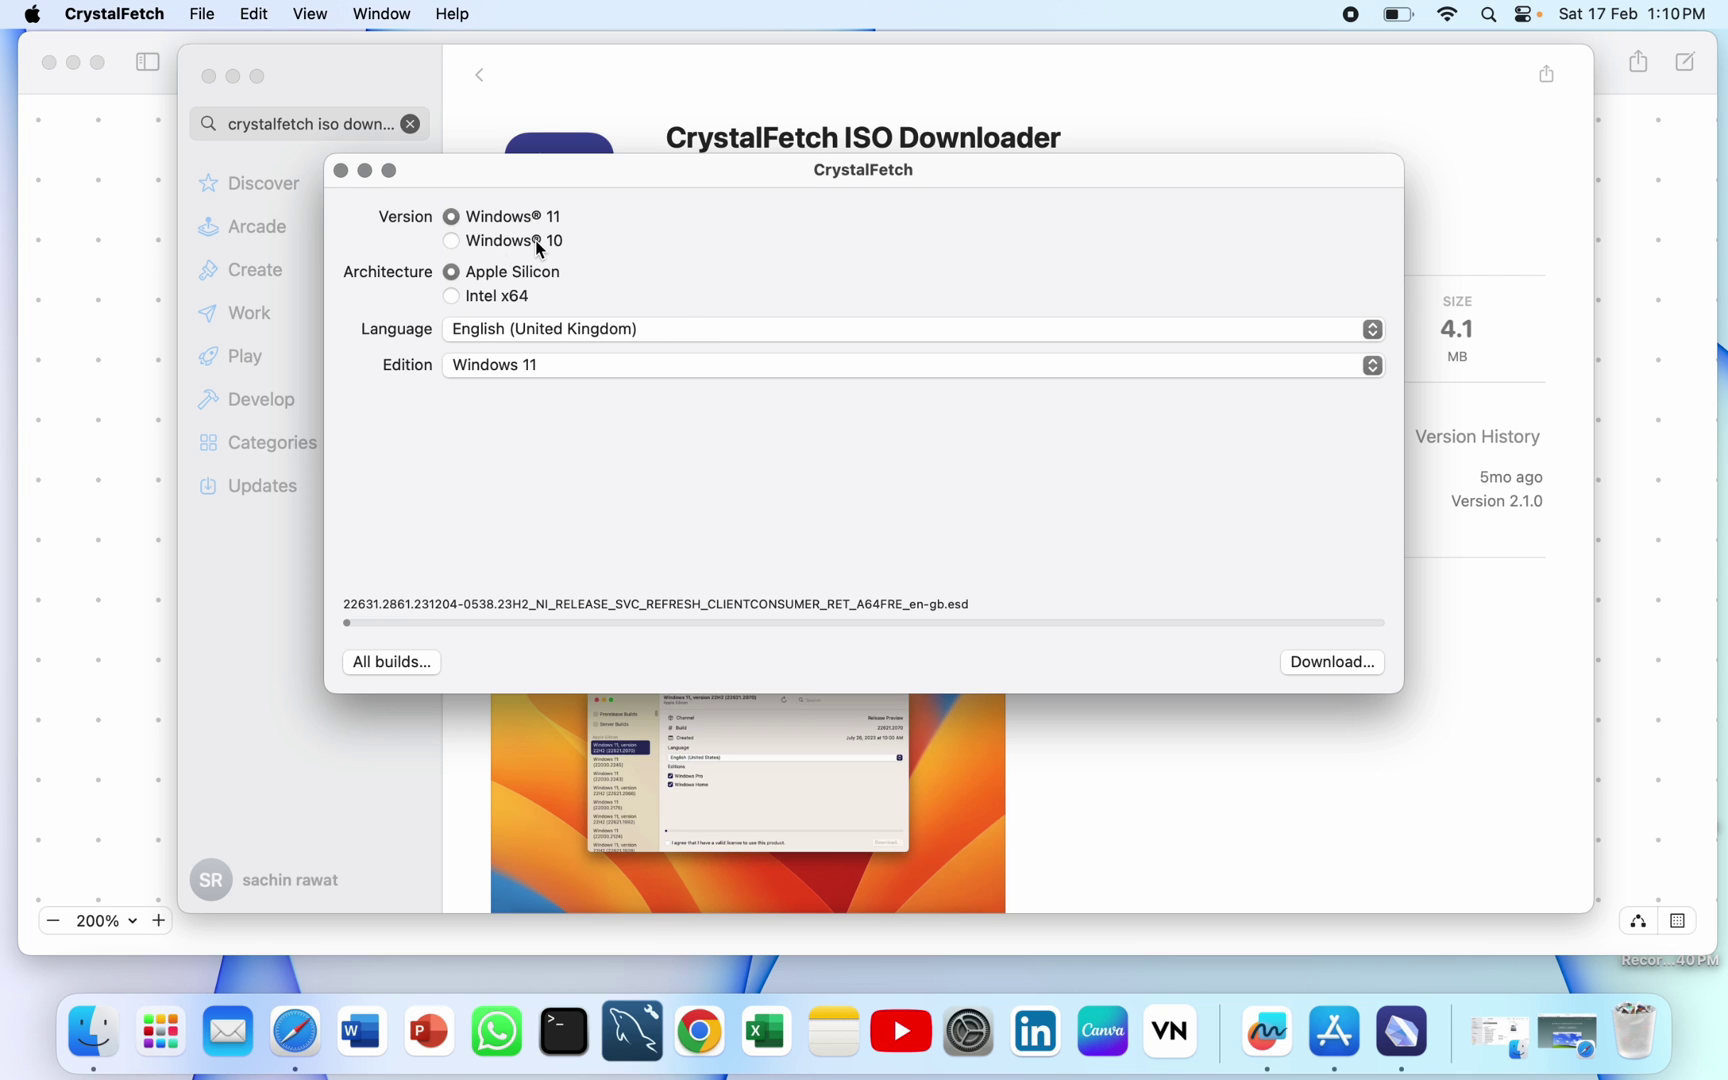
Step: Review the available language and edition choices in CrystalFetch, returning to its window from the App Store
{"action": "left_click", "coordinate": [742, 336]}
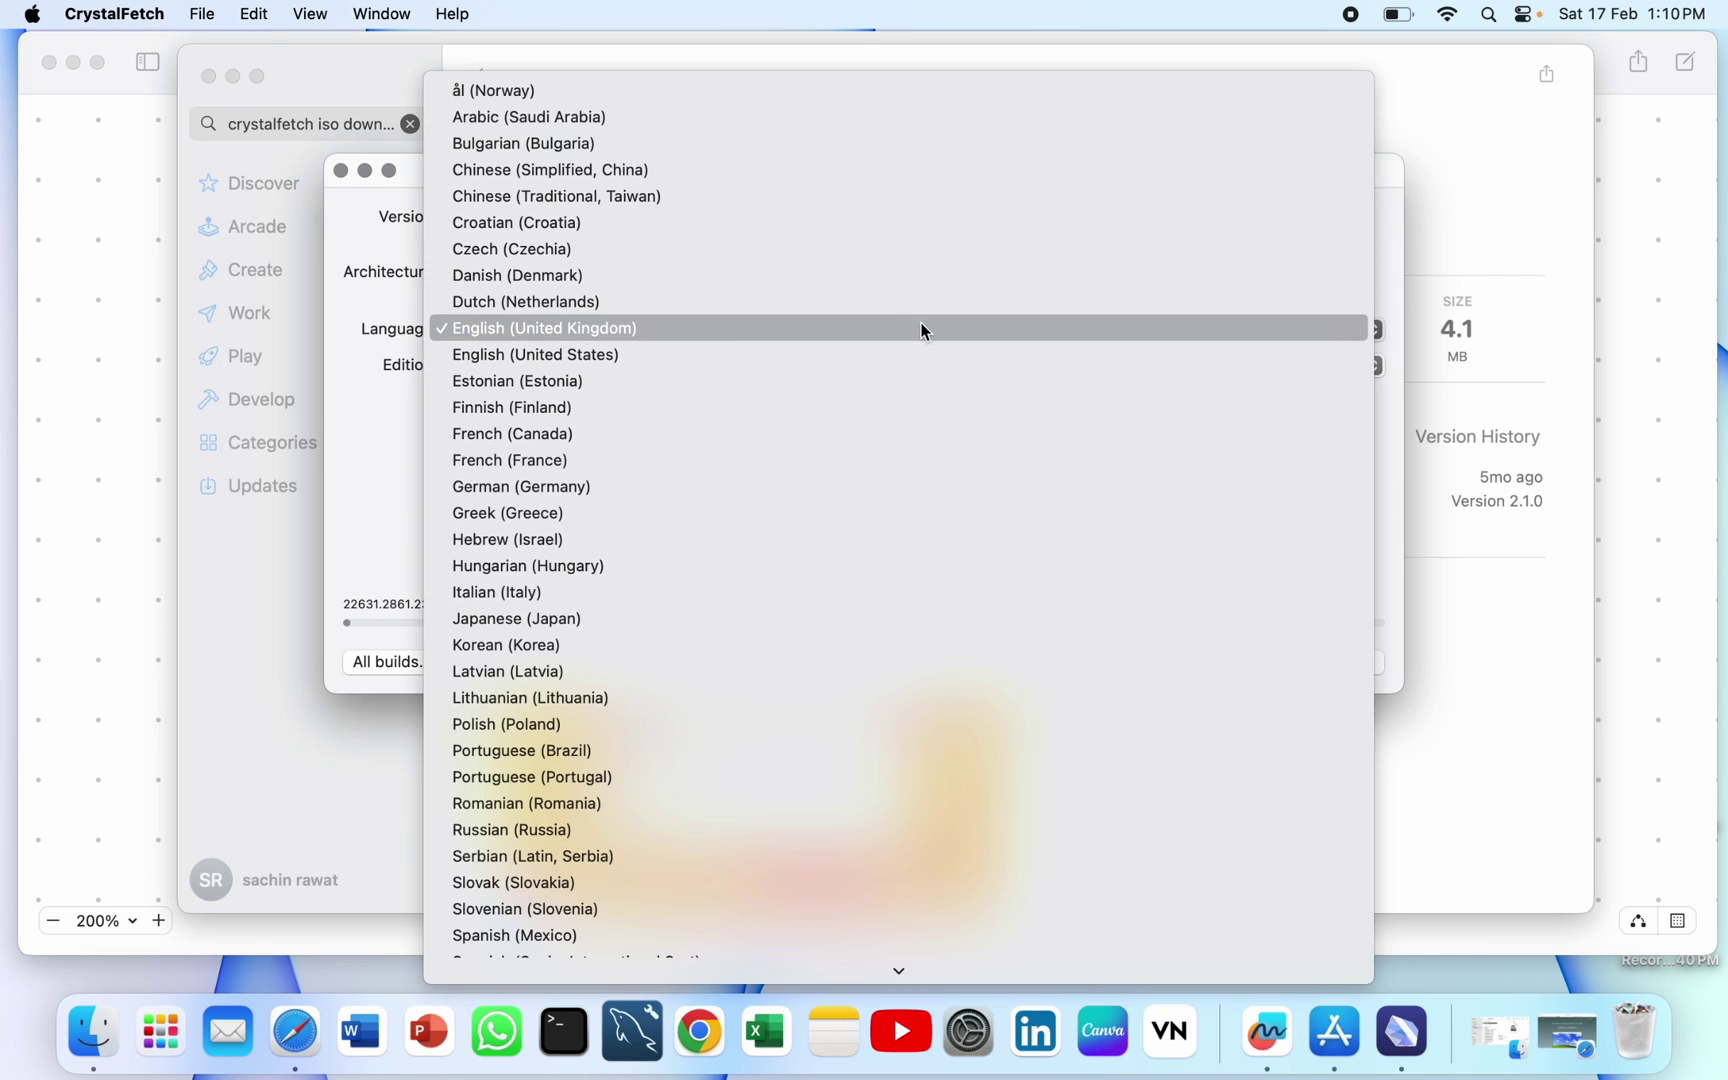
{"action": "left_click", "coordinate": [808, 330]}
{"action": "left_click", "coordinate": [795, 366]}
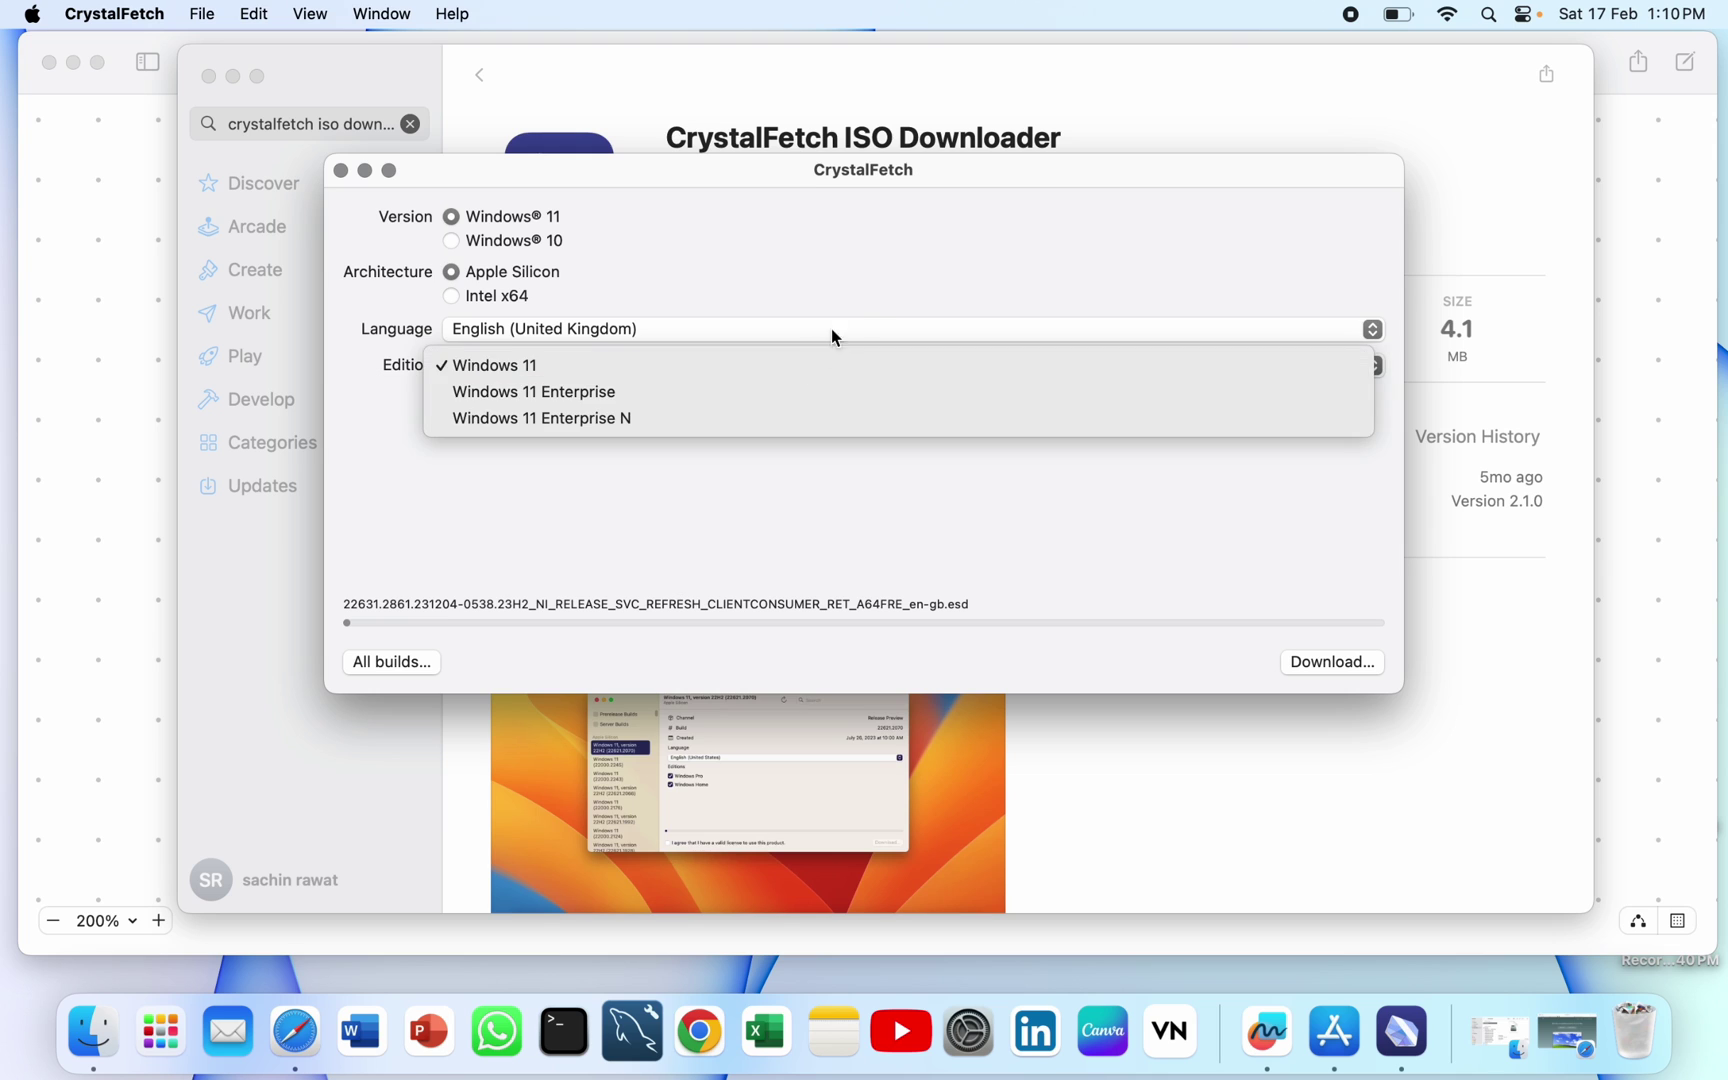
{"action": "left_click", "coordinate": [832, 336]}
{"action": "left_click", "coordinate": [838, 329]}
{"action": "left_click", "coordinate": [1494, 222]}
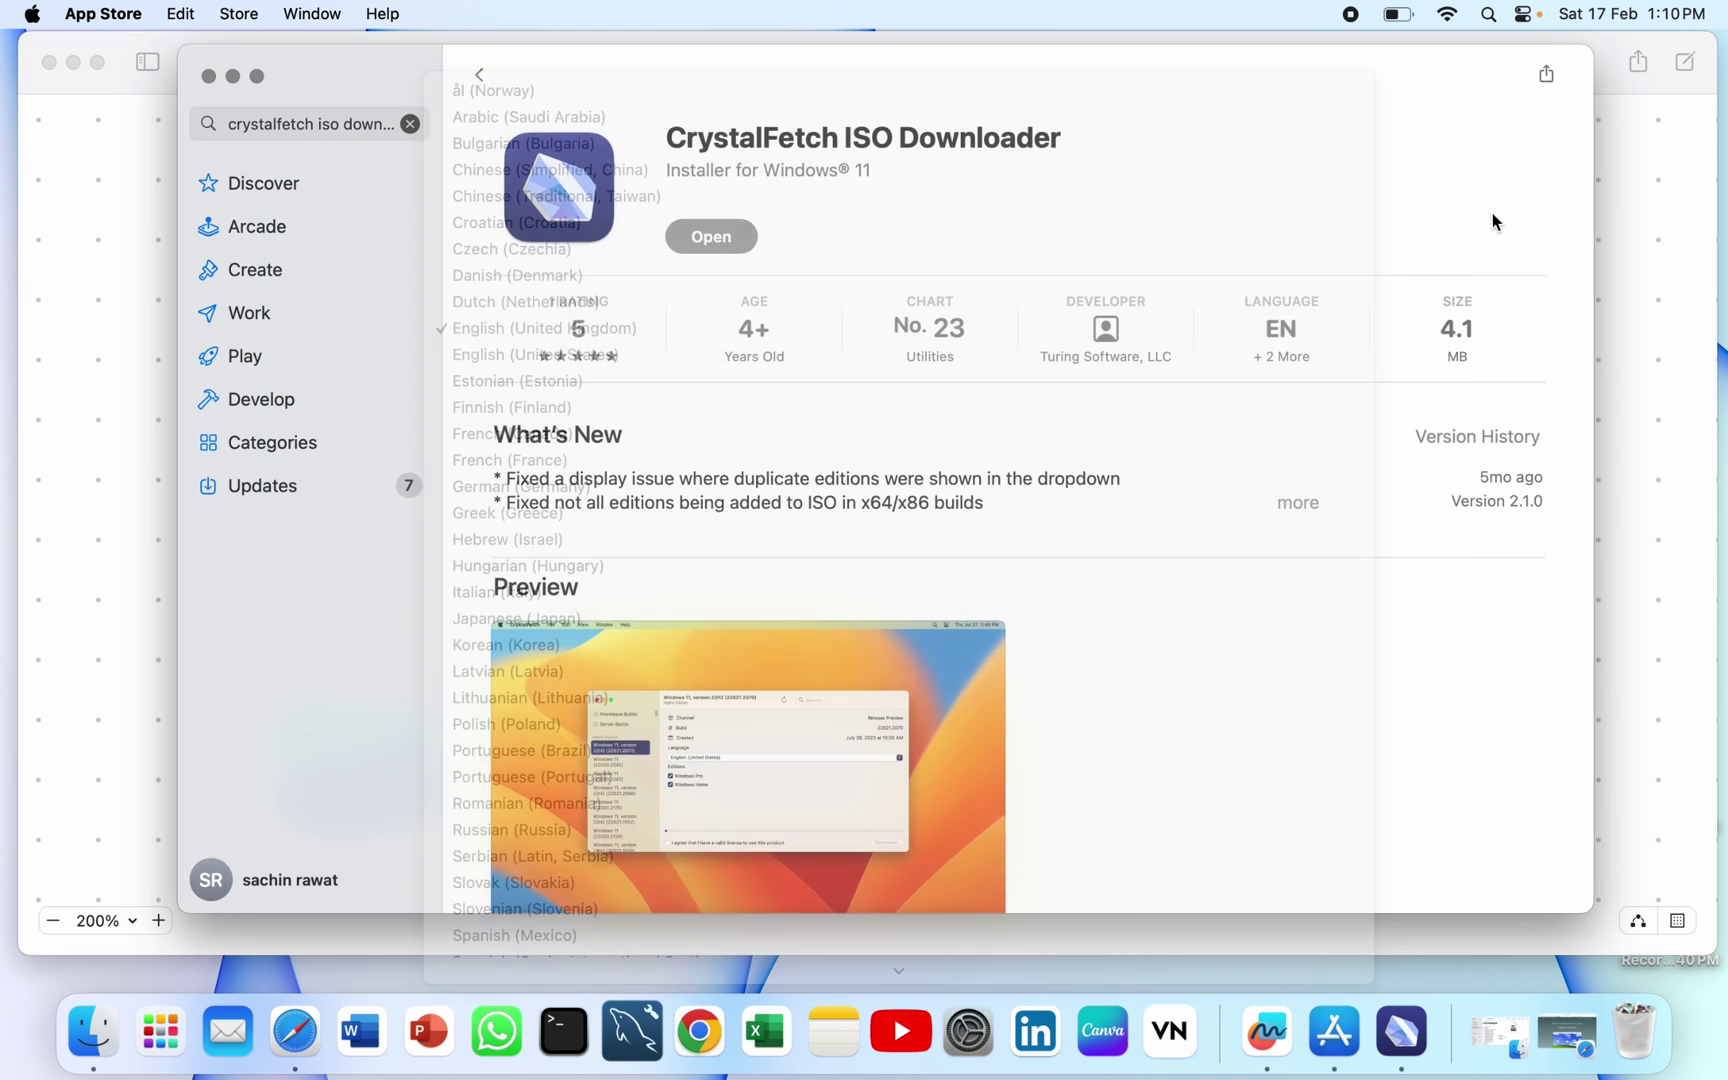
{"action": "left_click", "coordinate": [748, 235]}
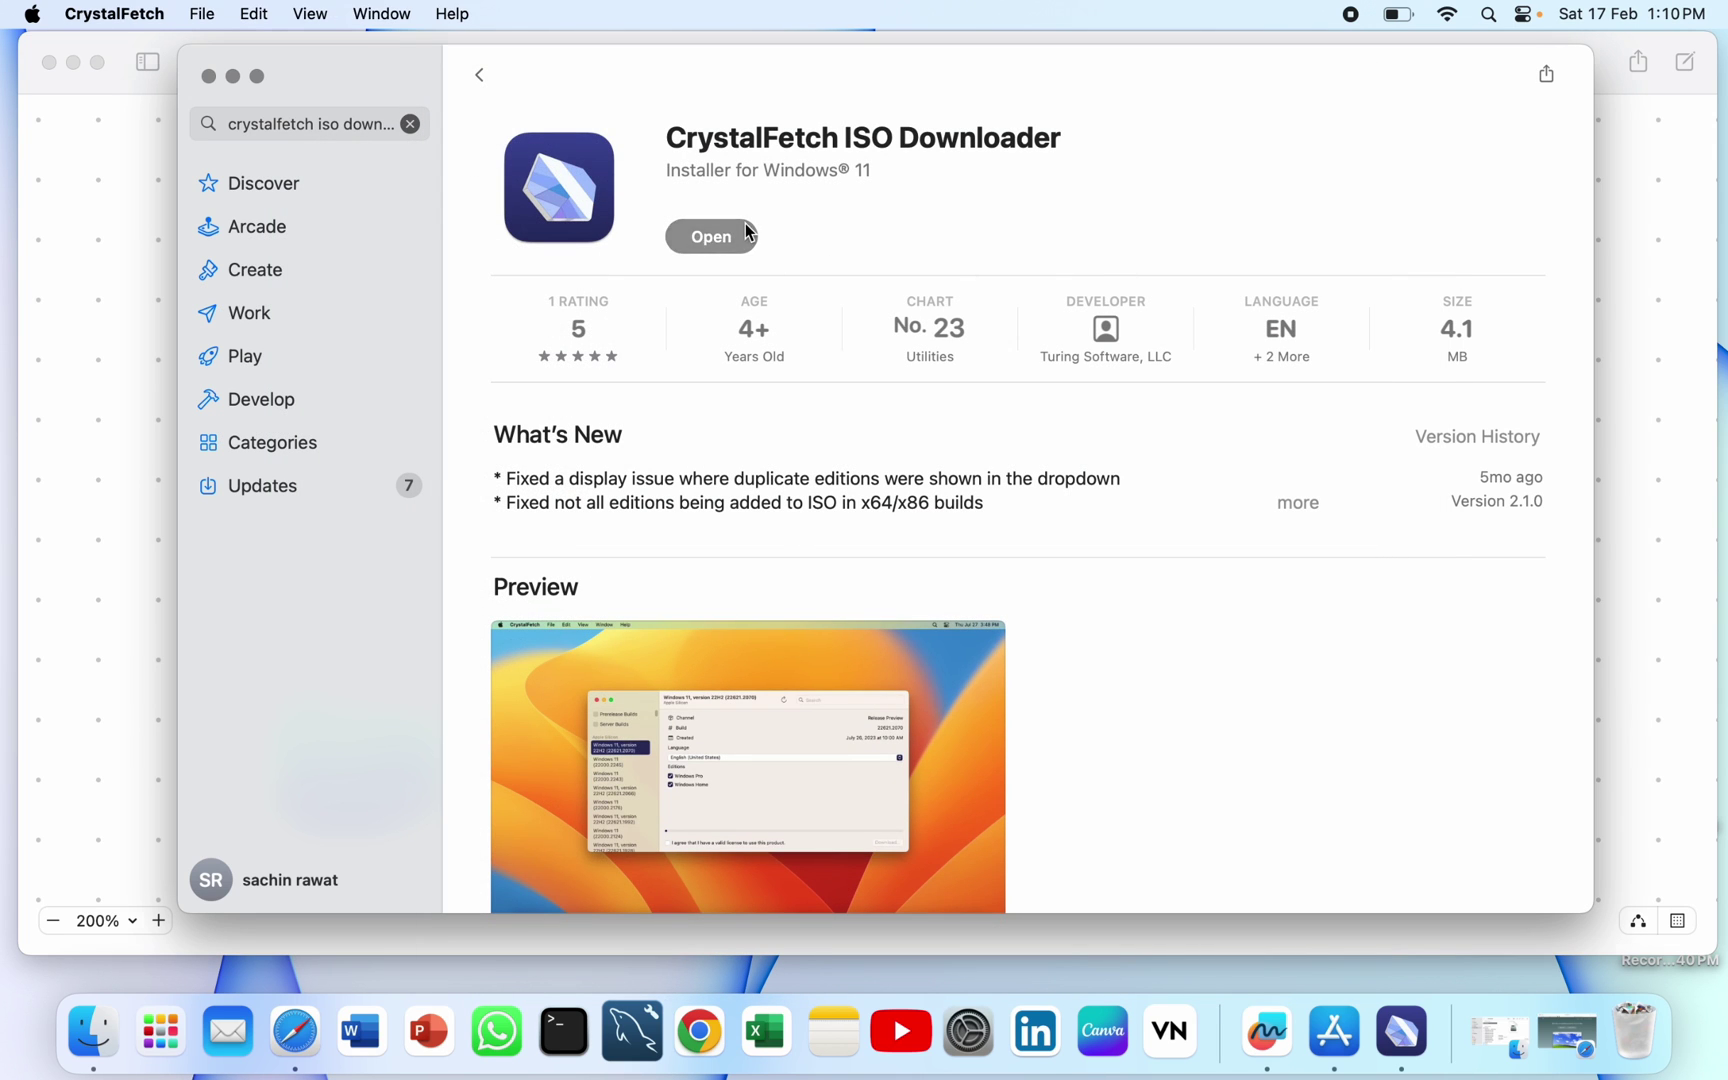
Step: Keep English (United Kingdom) as the language and Windows 11 as the edition for the Windows image
{"action": "left_click", "coordinate": [760, 334]}
{"action": "key", "text": "i"}
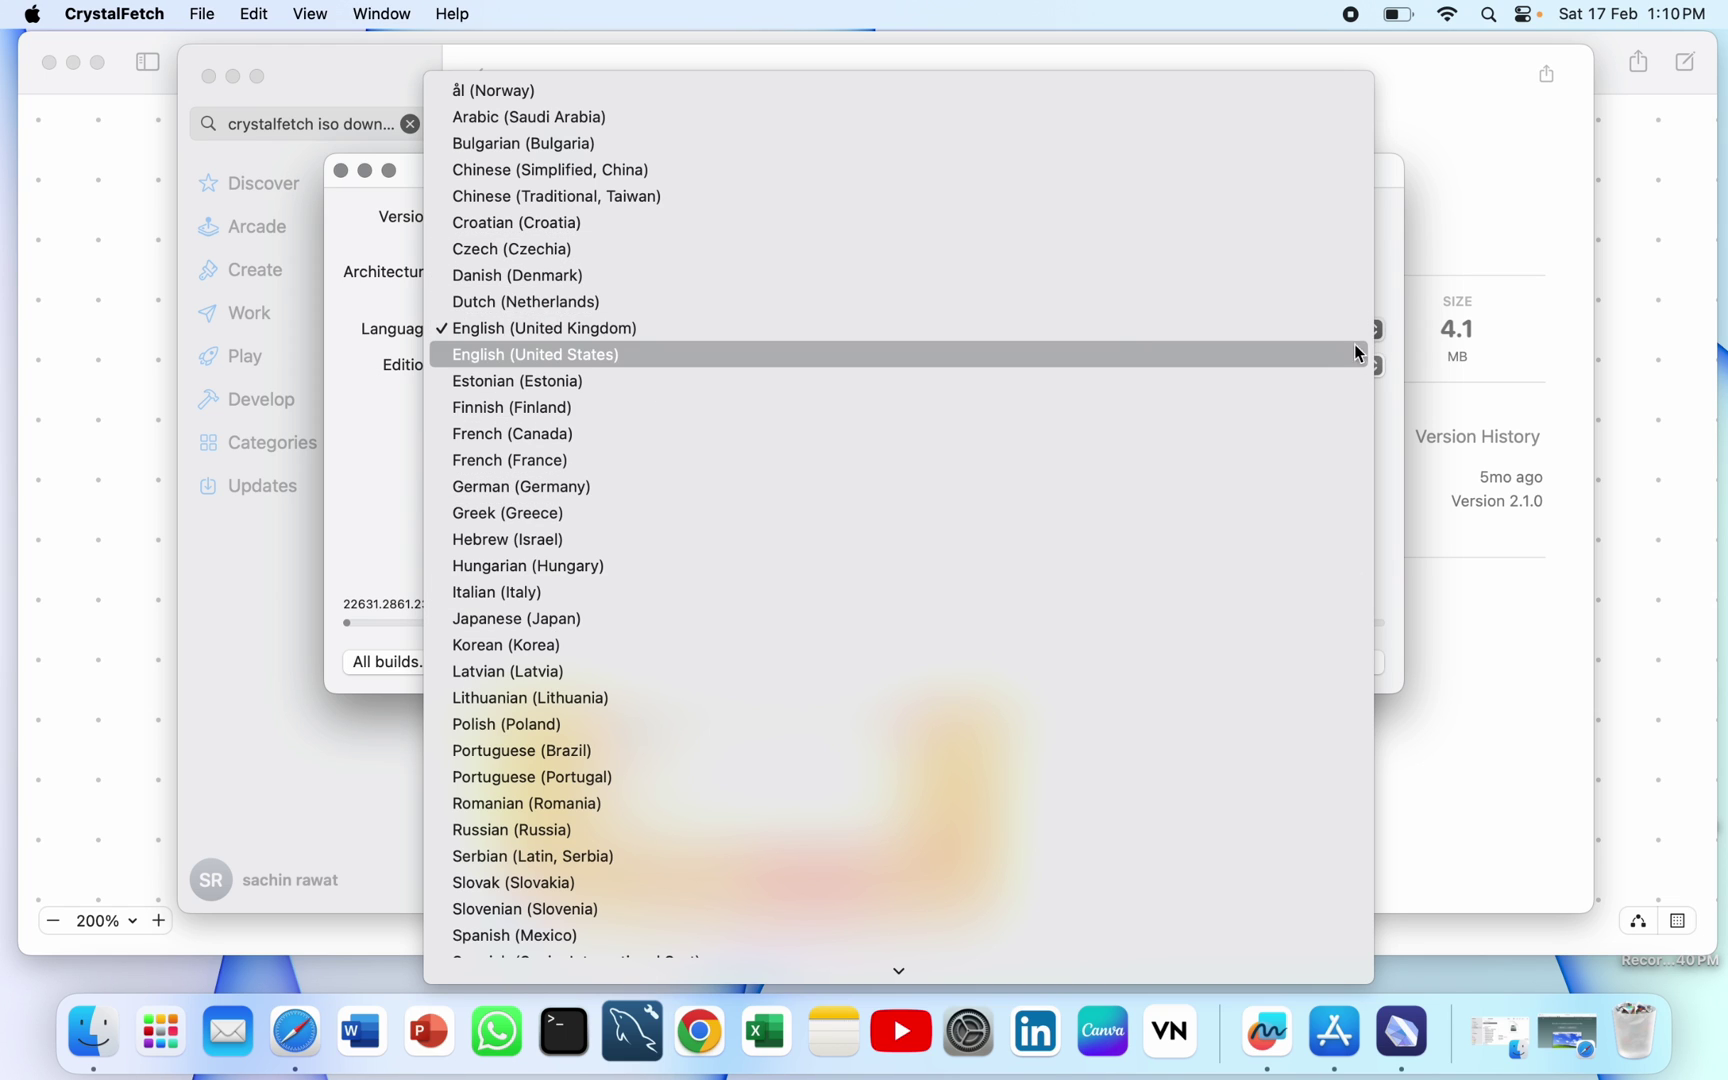
{"action": "left_click", "coordinate": [1062, 339]}
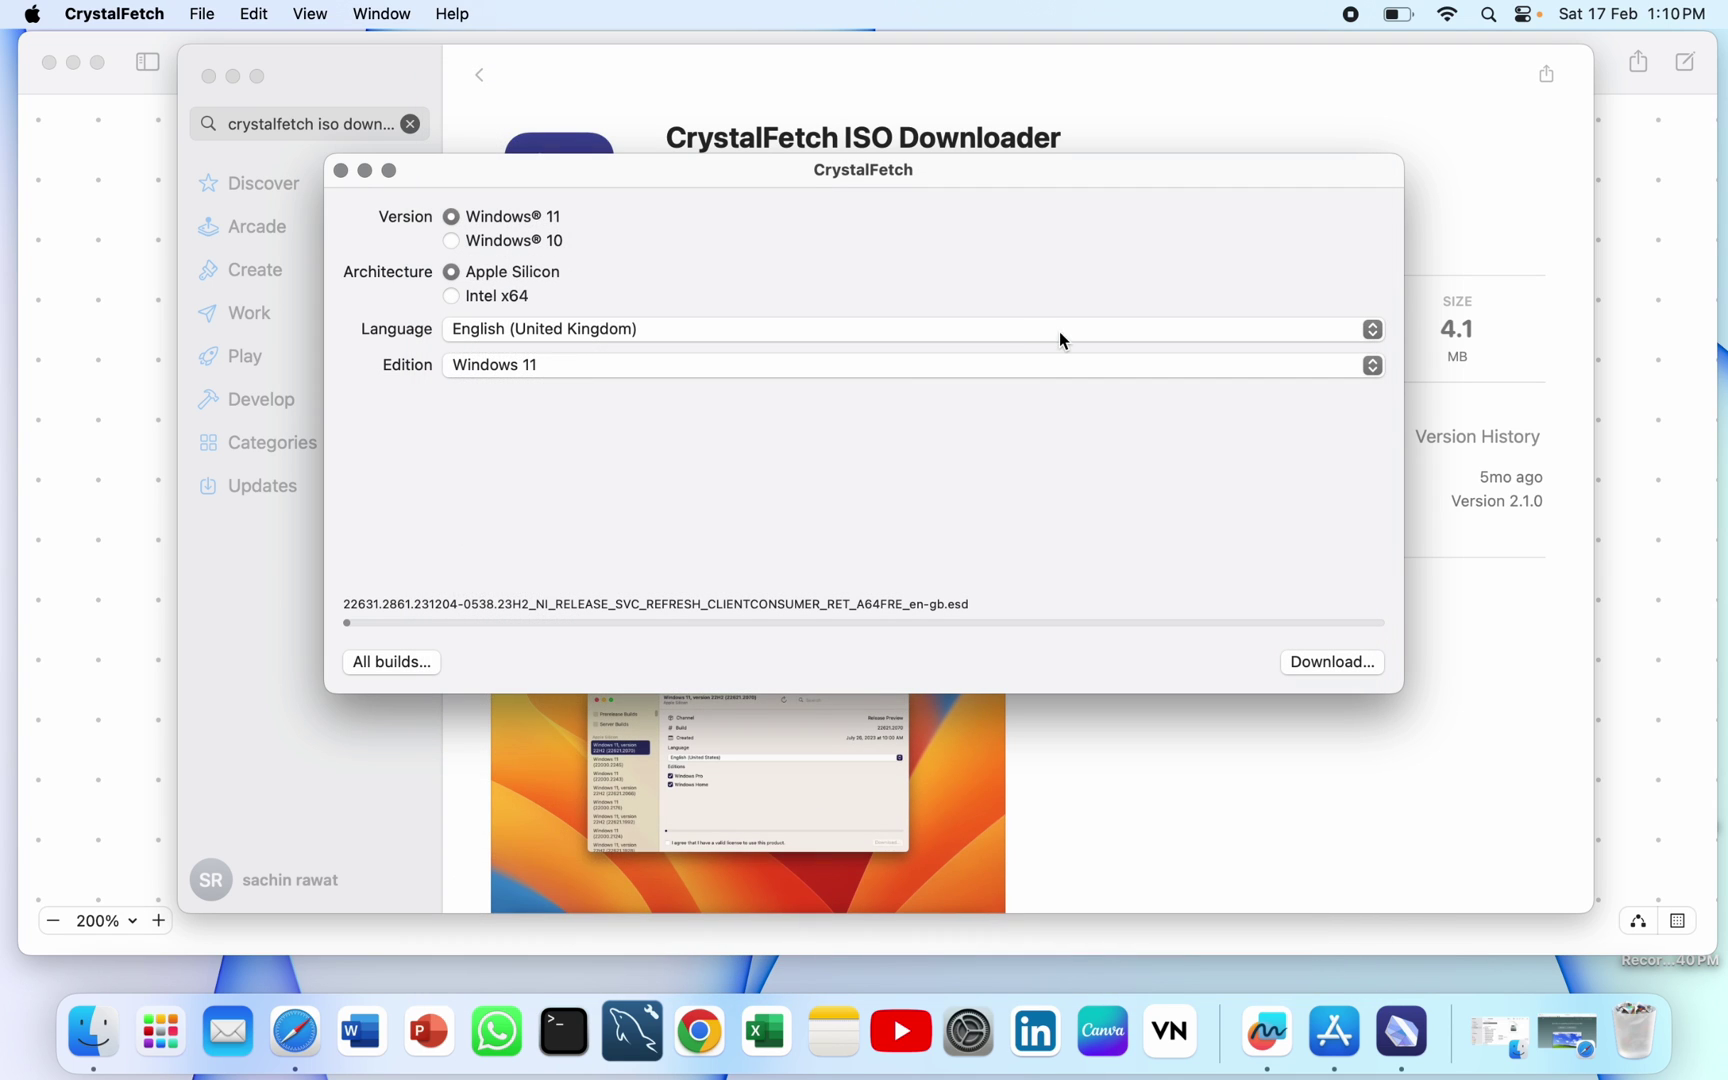
{"action": "left_click", "coordinate": [800, 367]}
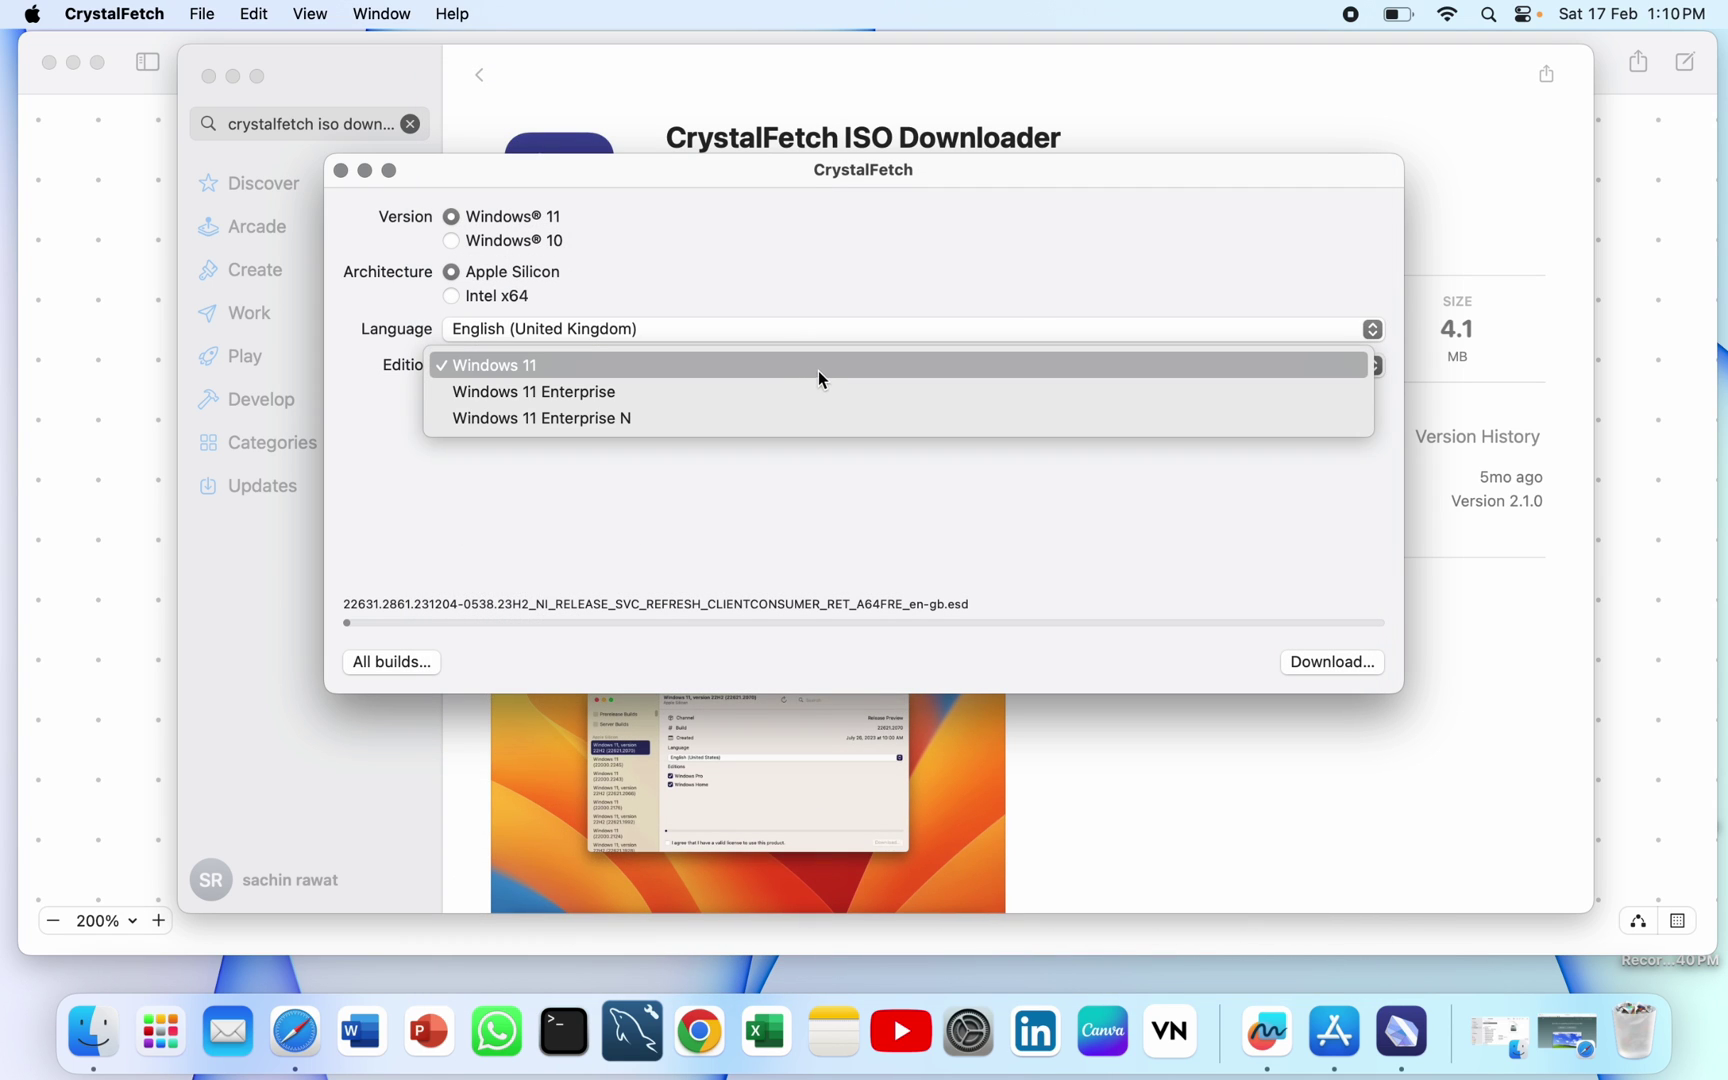
{"action": "left_click", "coordinate": [815, 360]}
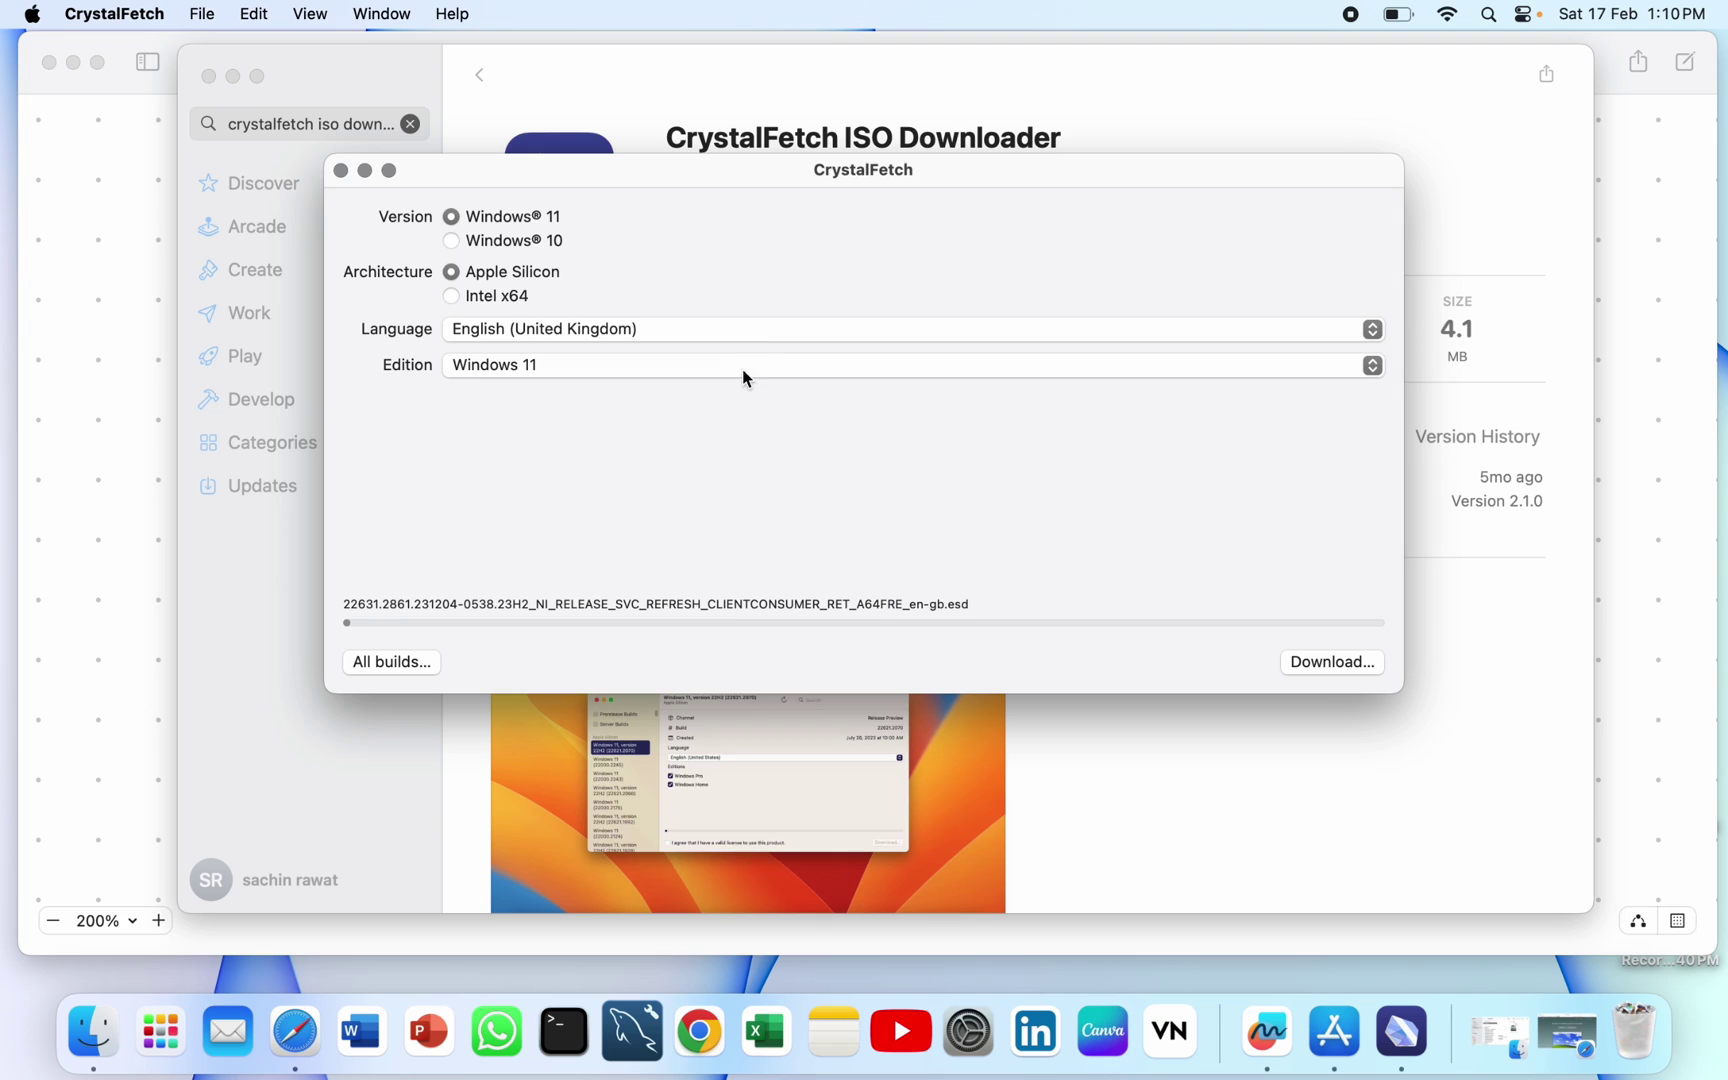
{"action": "left_click", "coordinate": [760, 366]}
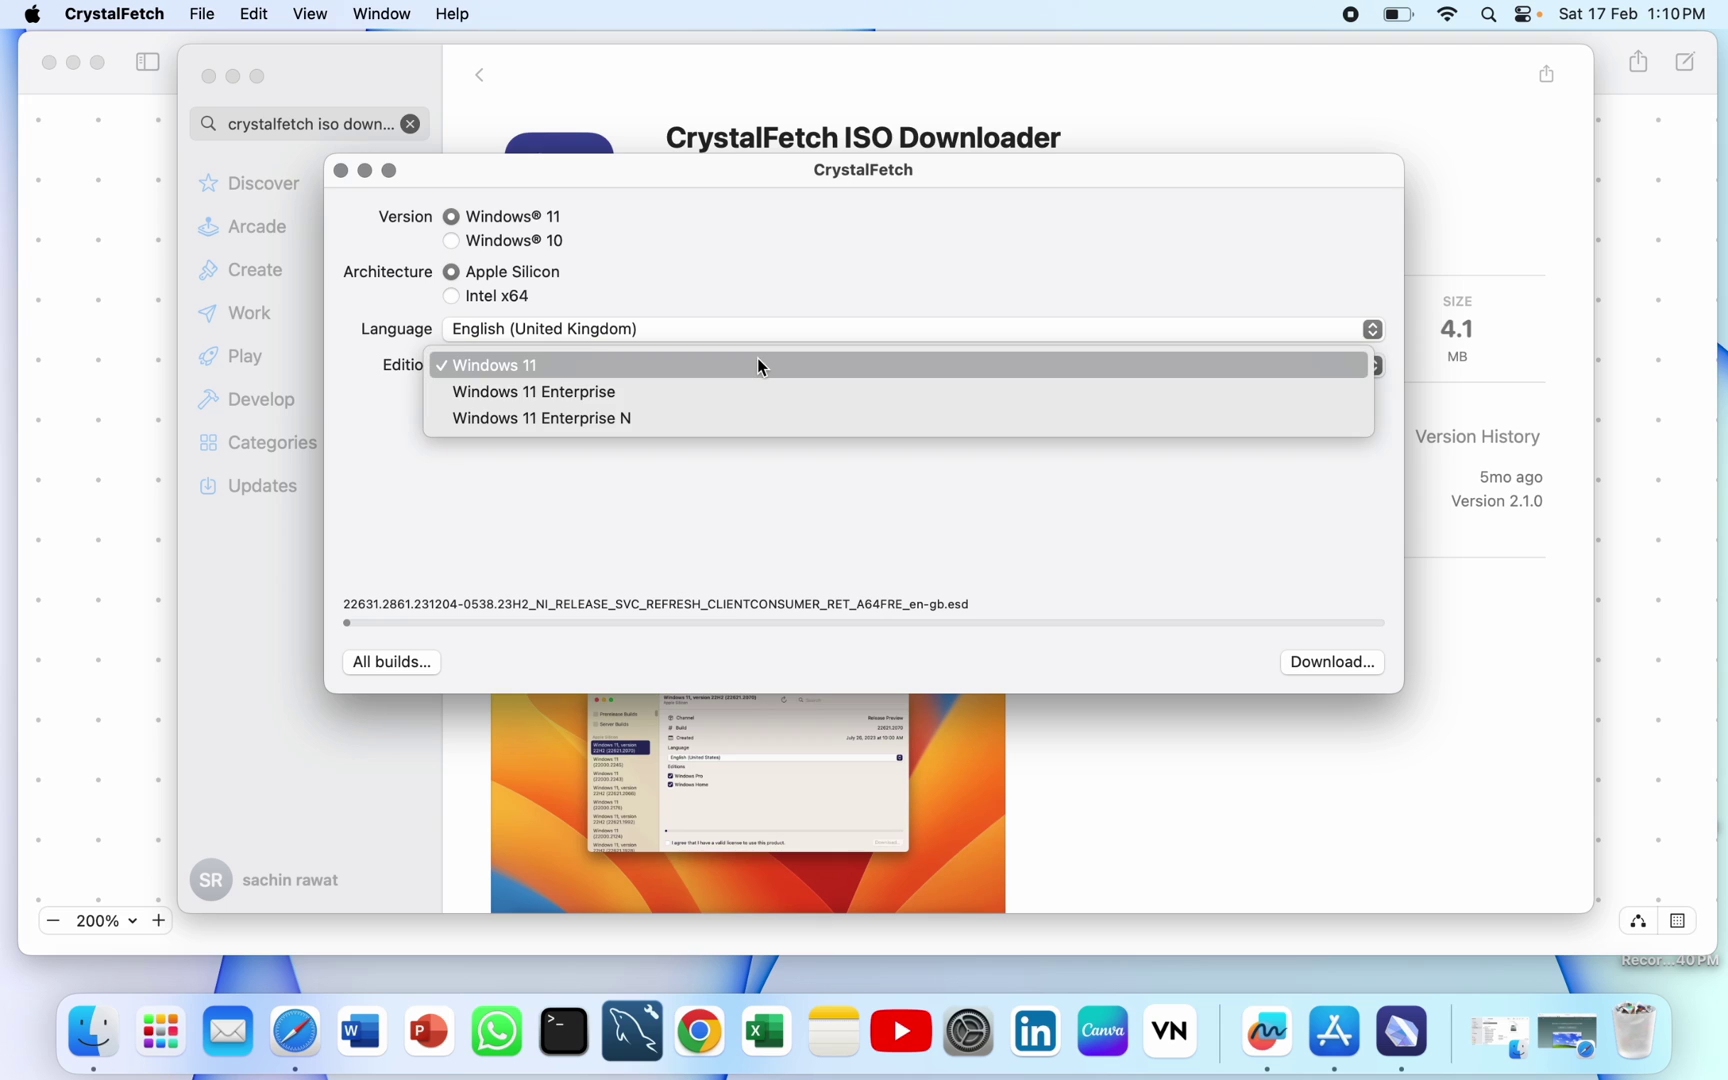
{"action": "left_click", "coordinate": [709, 482]}
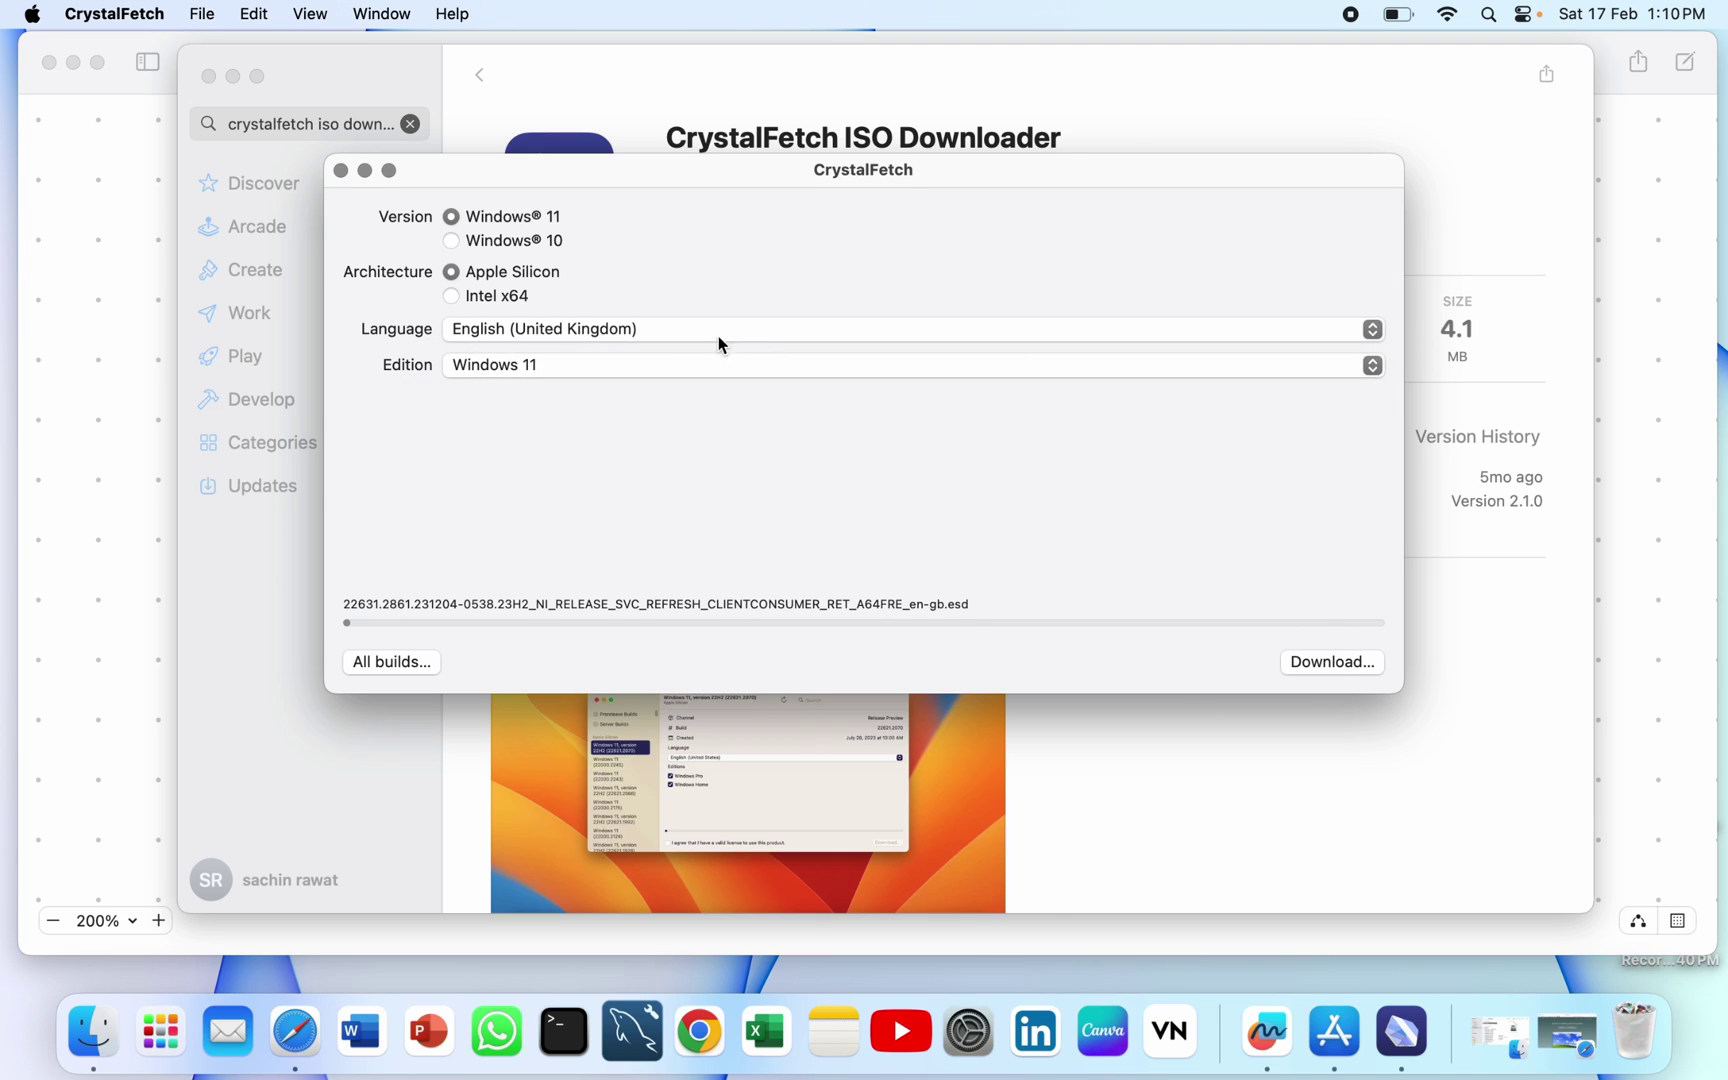
Step: Start the Windows 11 image download in CrystalFetch and accept the licence terms after scrolling through them
{"action": "left_click_drag", "start_coordinate": [968, 176], "coordinate": [987, 155]}
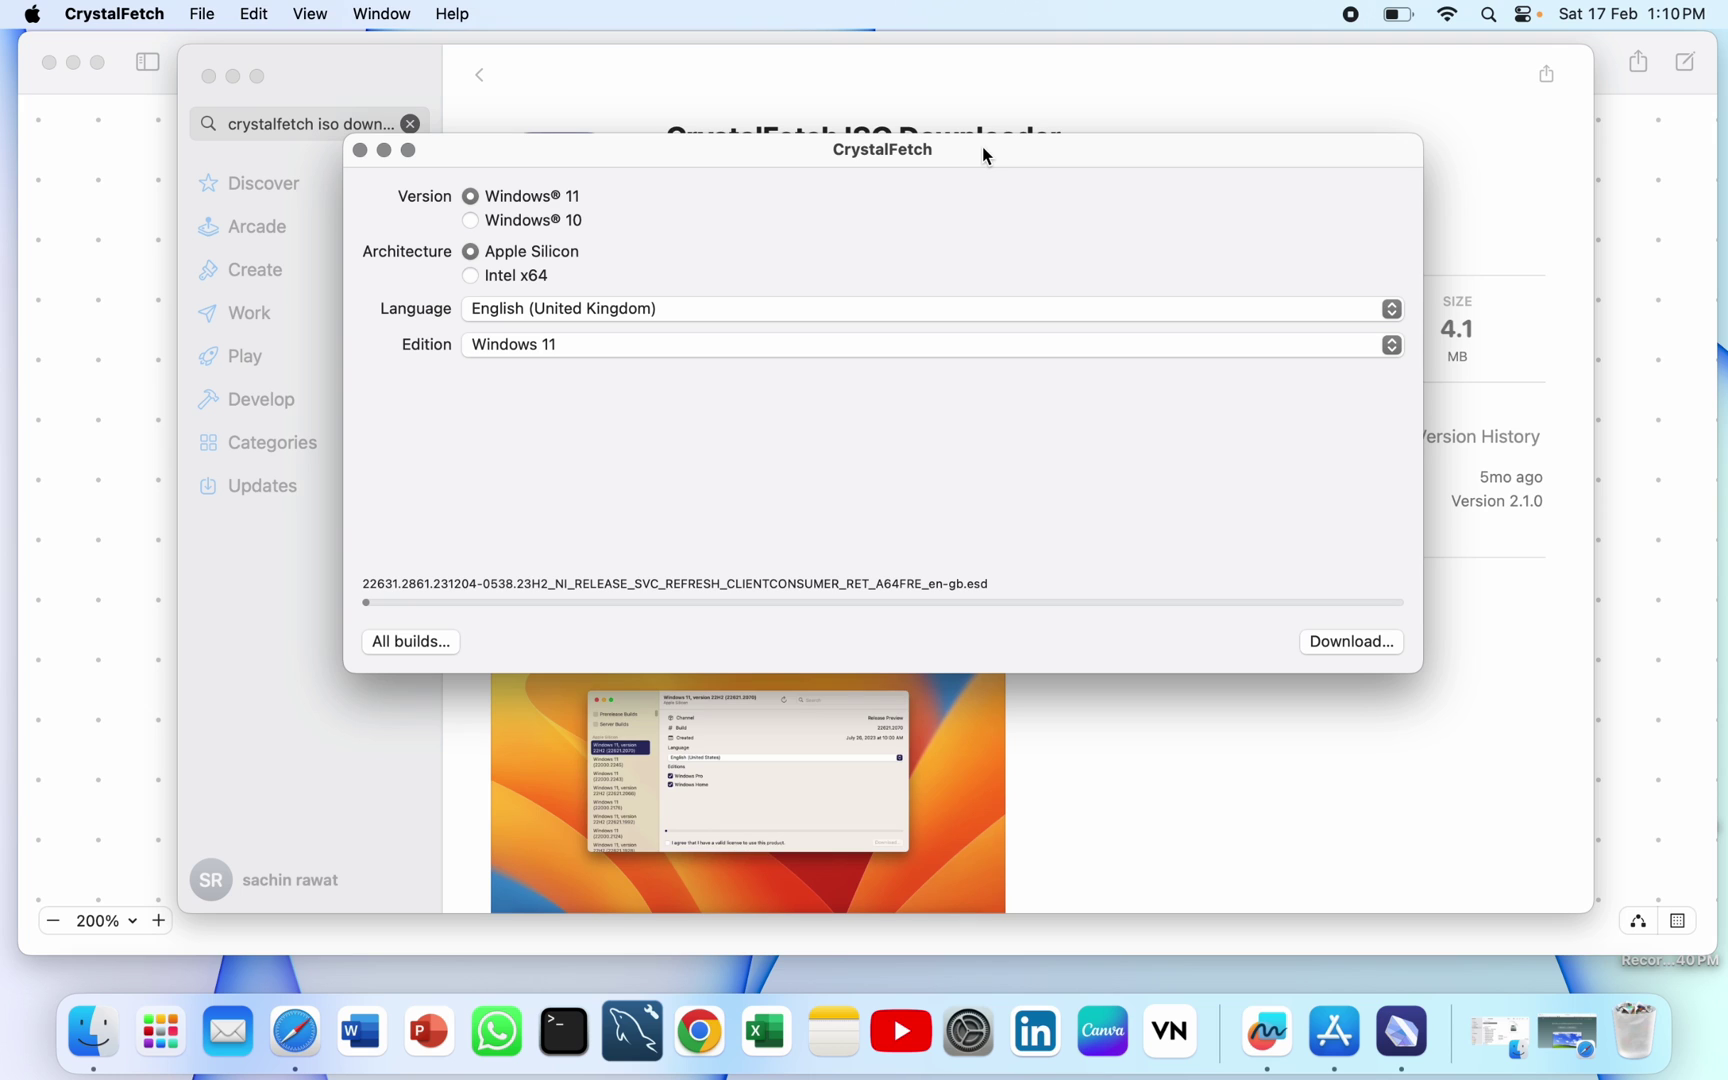
{"action": "left_click", "coordinate": [1340, 645]}
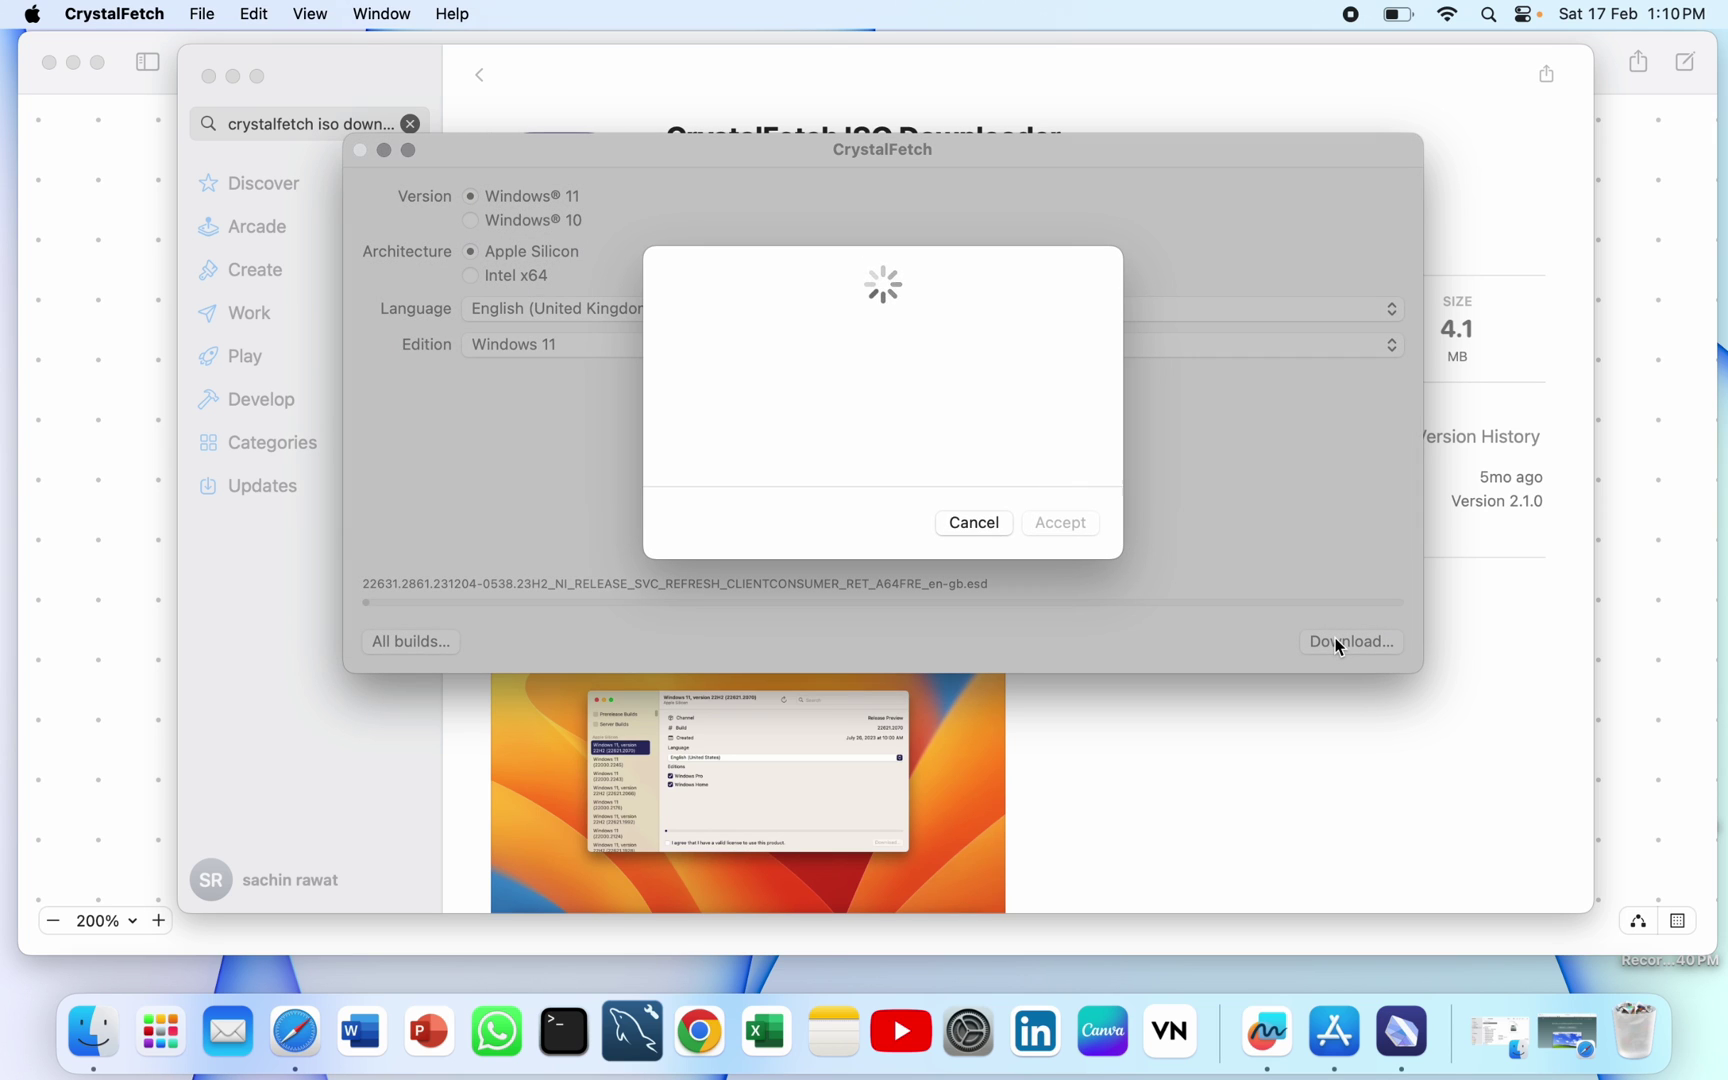
{"action": "scroll", "coordinate": [1014, 424], "scroll_direction": "down", "scroll_amount": 10}
{"action": "scroll", "coordinate": [1014, 424], "scroll_direction": "down", "scroll_amount": 15}
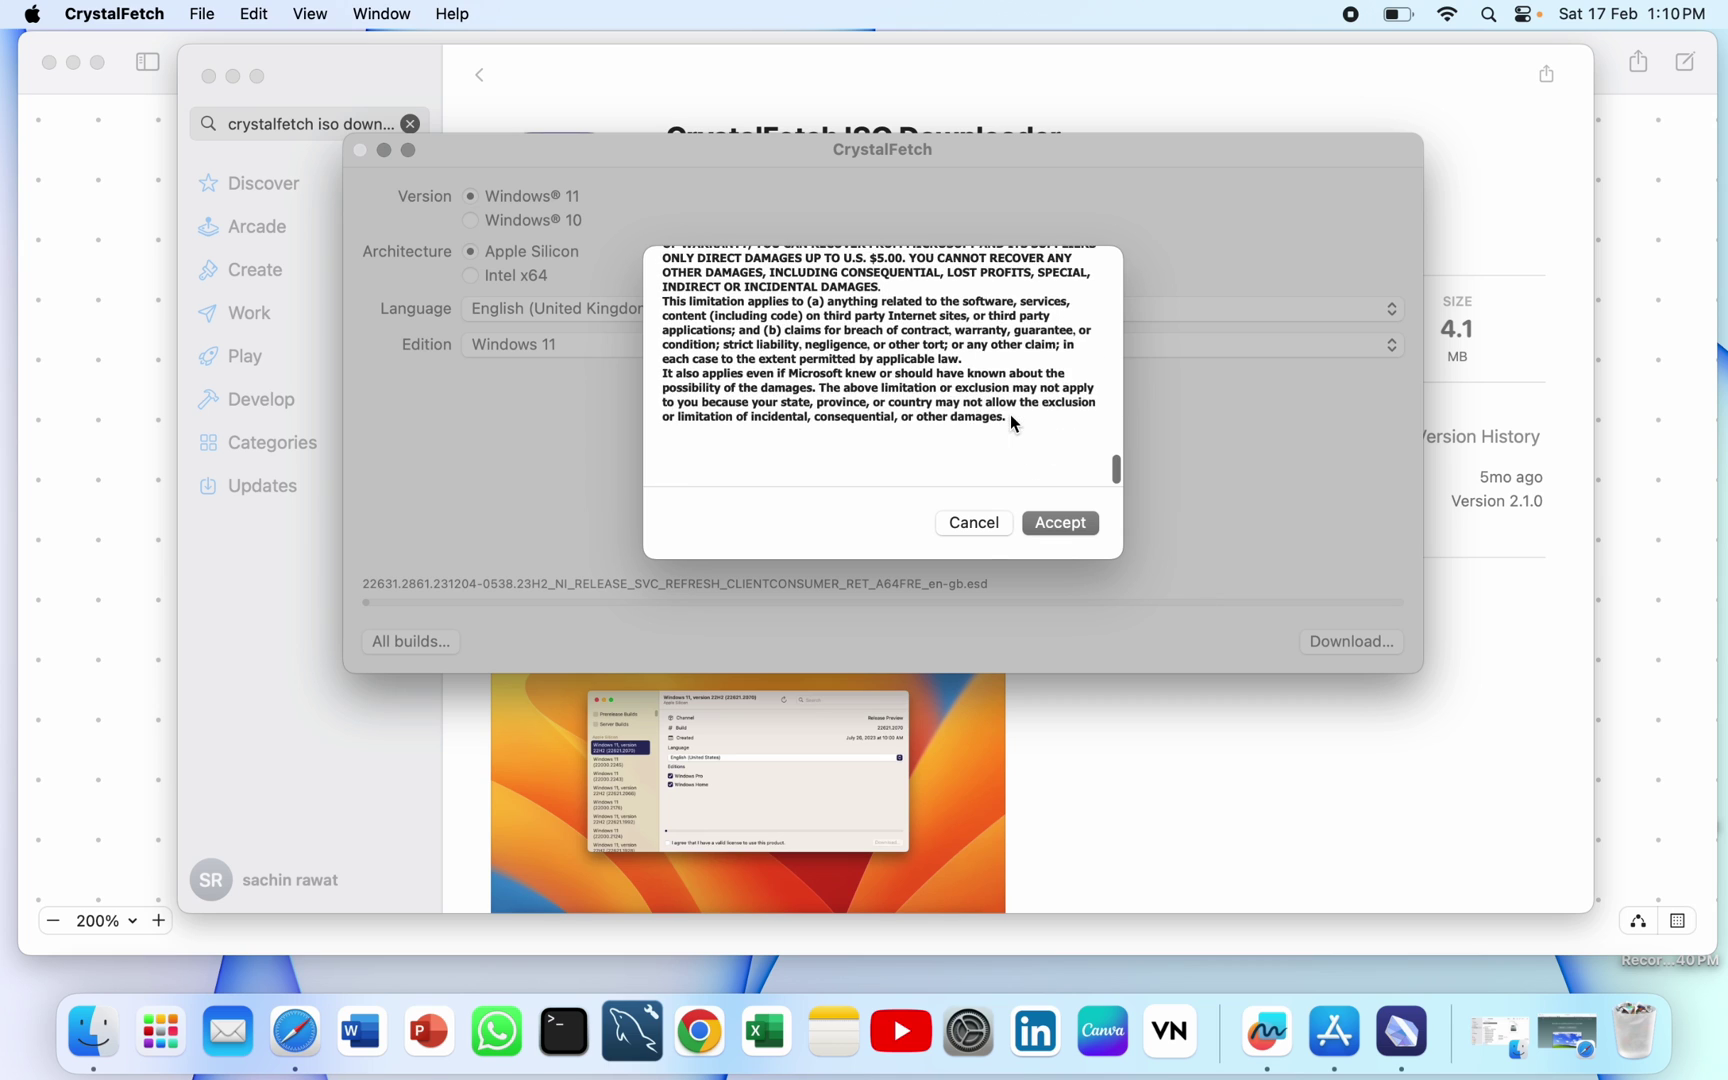
{"action": "left_click", "coordinate": [1072, 524]}
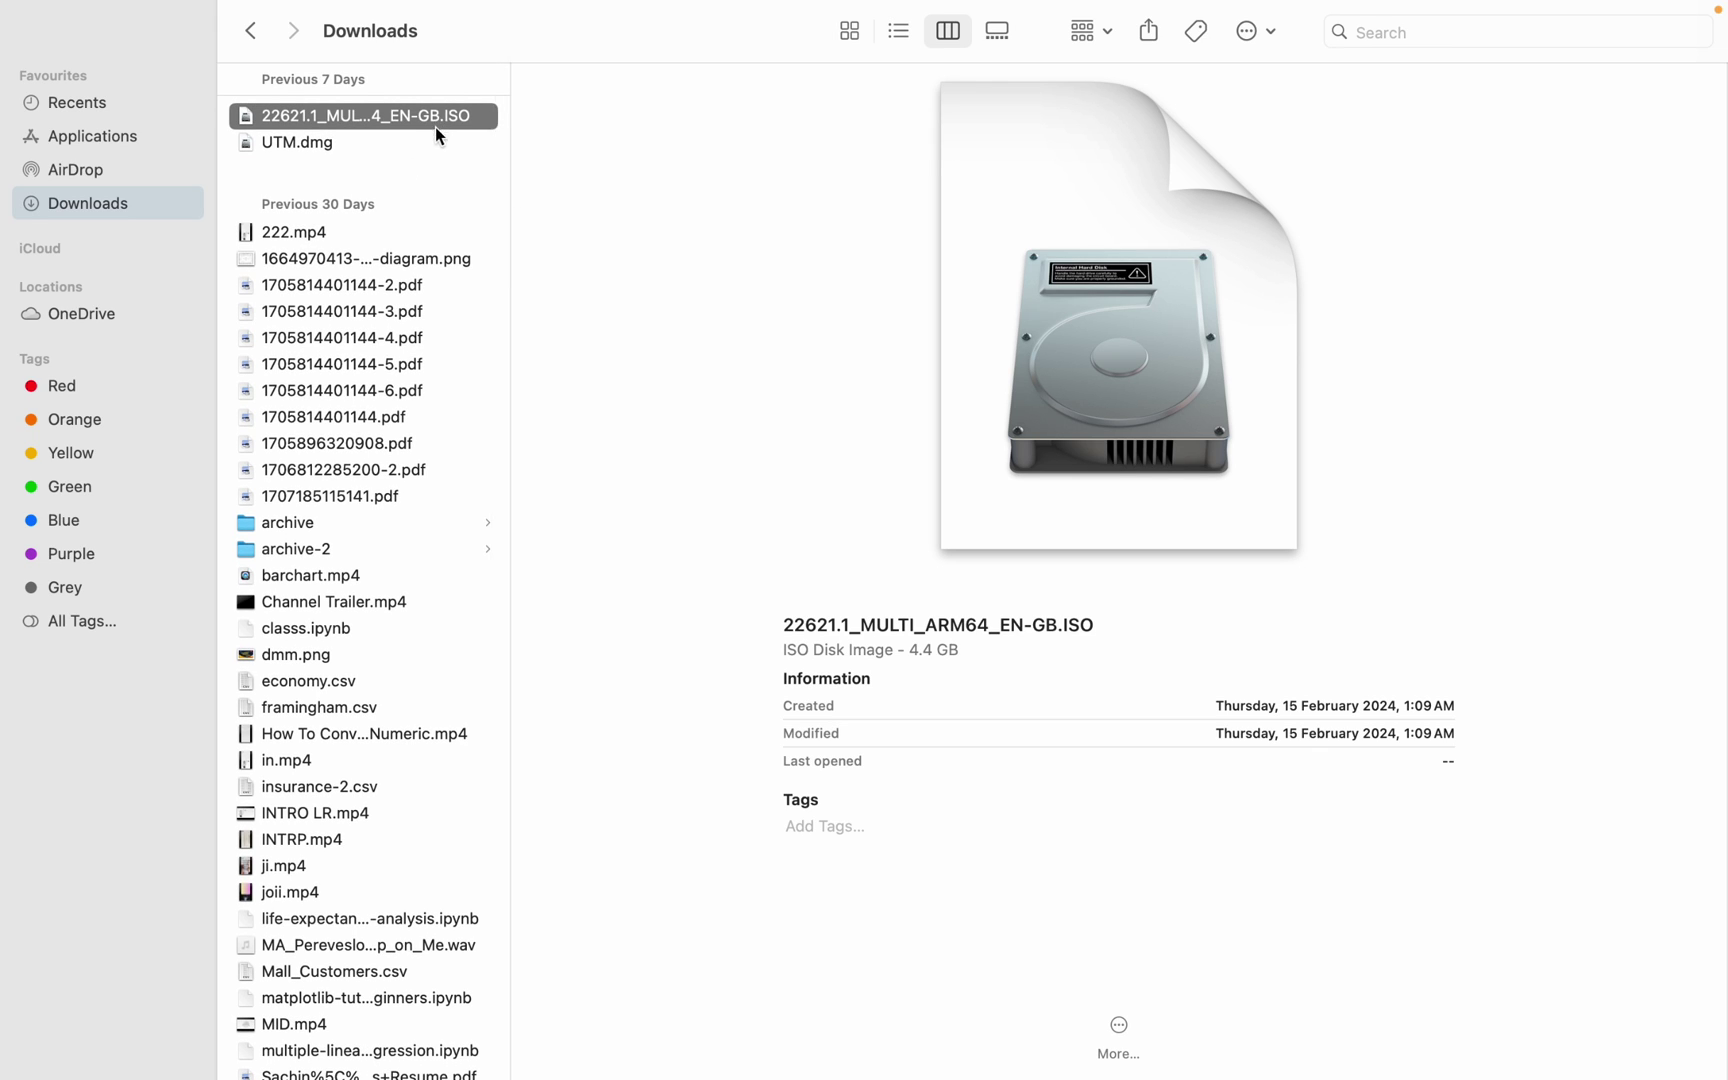
Step: Preview the Windows ISO file and UTM.dmg in the Downloads folder
{"action": "left_click", "coordinate": [439, 138]}
{"action": "left_click", "coordinate": [468, 117]}
{"action": "left_click", "coordinate": [436, 146]}
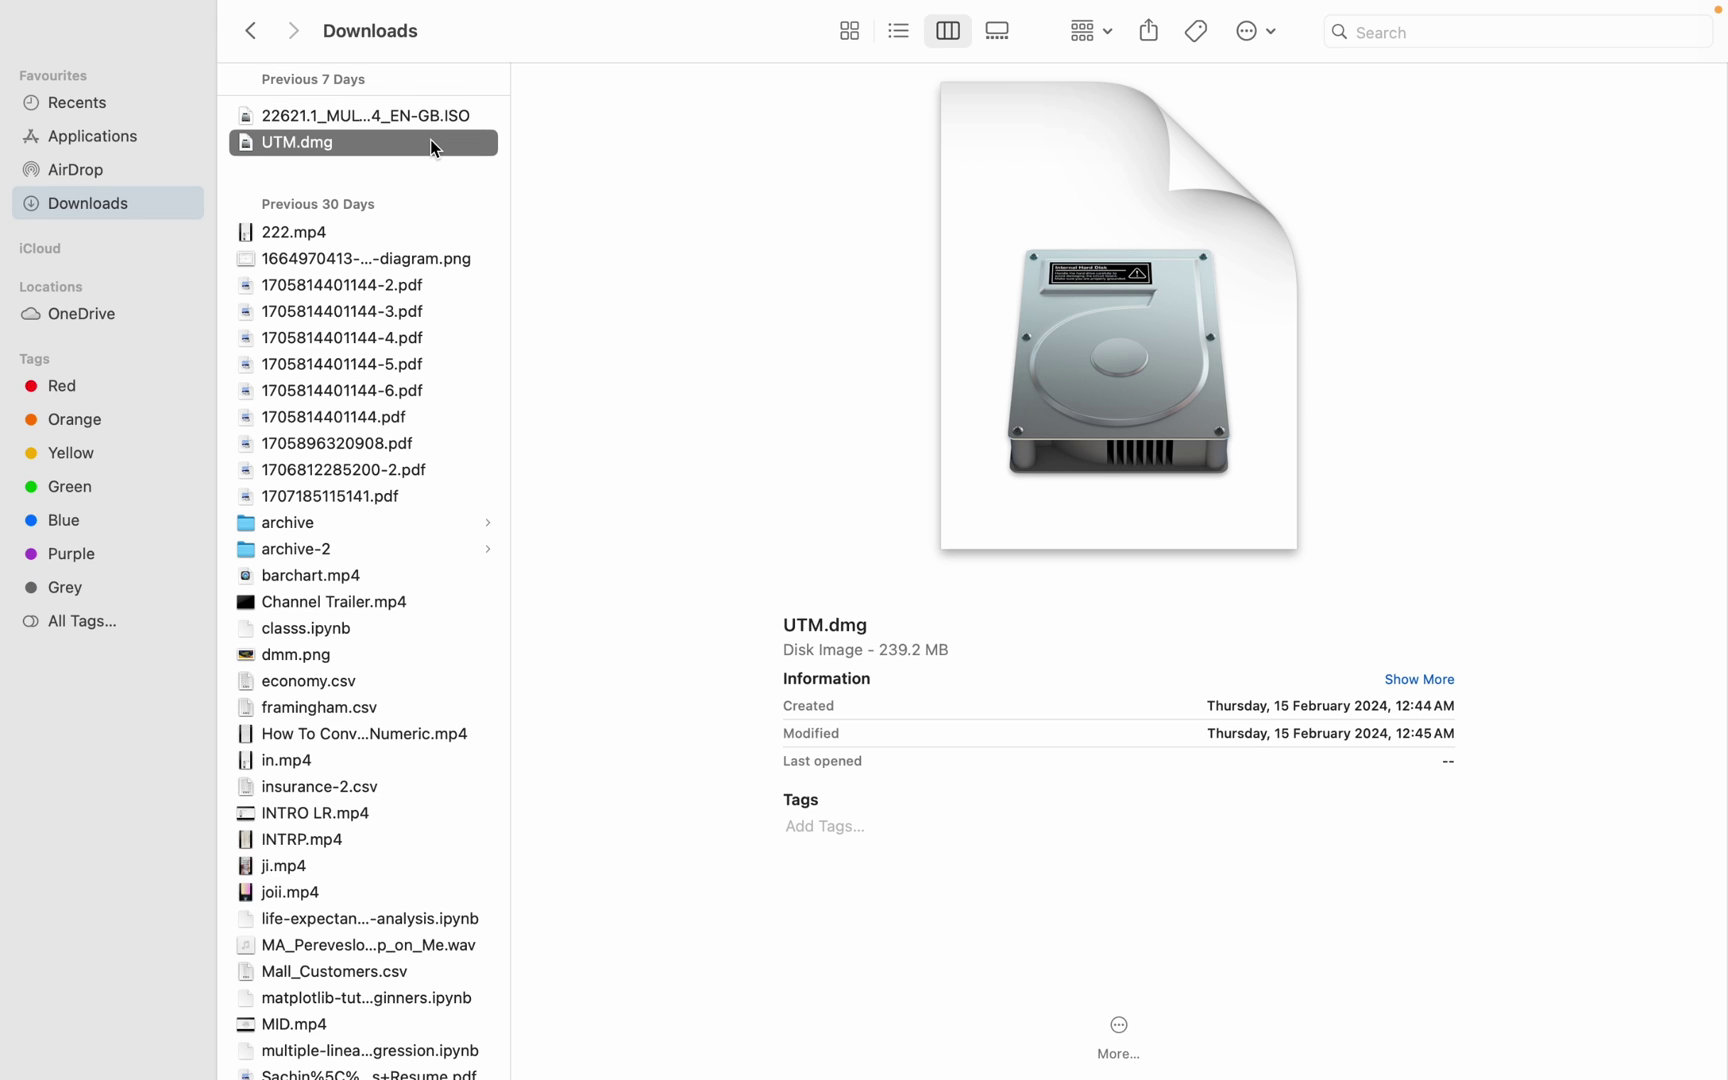
Step: Open UTM.dmg from Downloads, launch the UTM app from the disk image, and close the Finder window
{"action": "double_click", "coordinate": [340, 144]}
{"action": "left_click_drag", "start_coordinate": [440, 207], "coordinate": [634, 233]}
{"action": "mouse_move", "coordinate": [123, 85]}
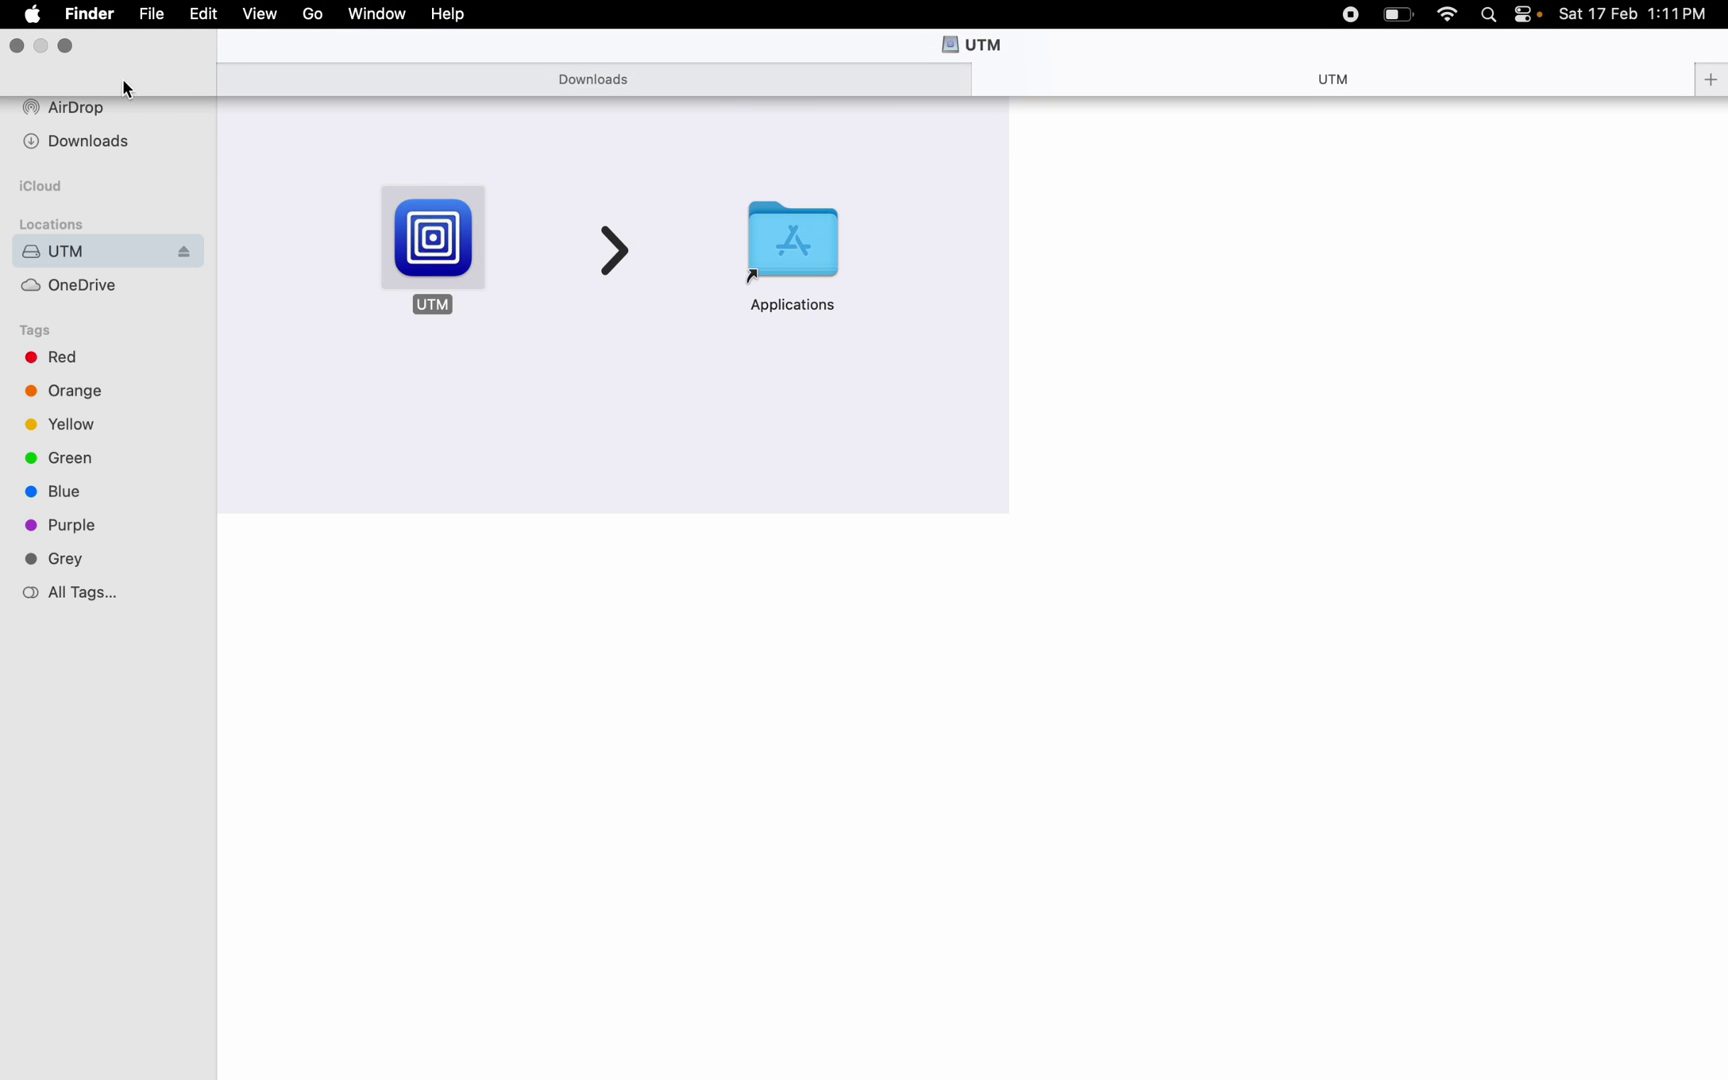
{"action": "left_click", "coordinate": [70, 47]}
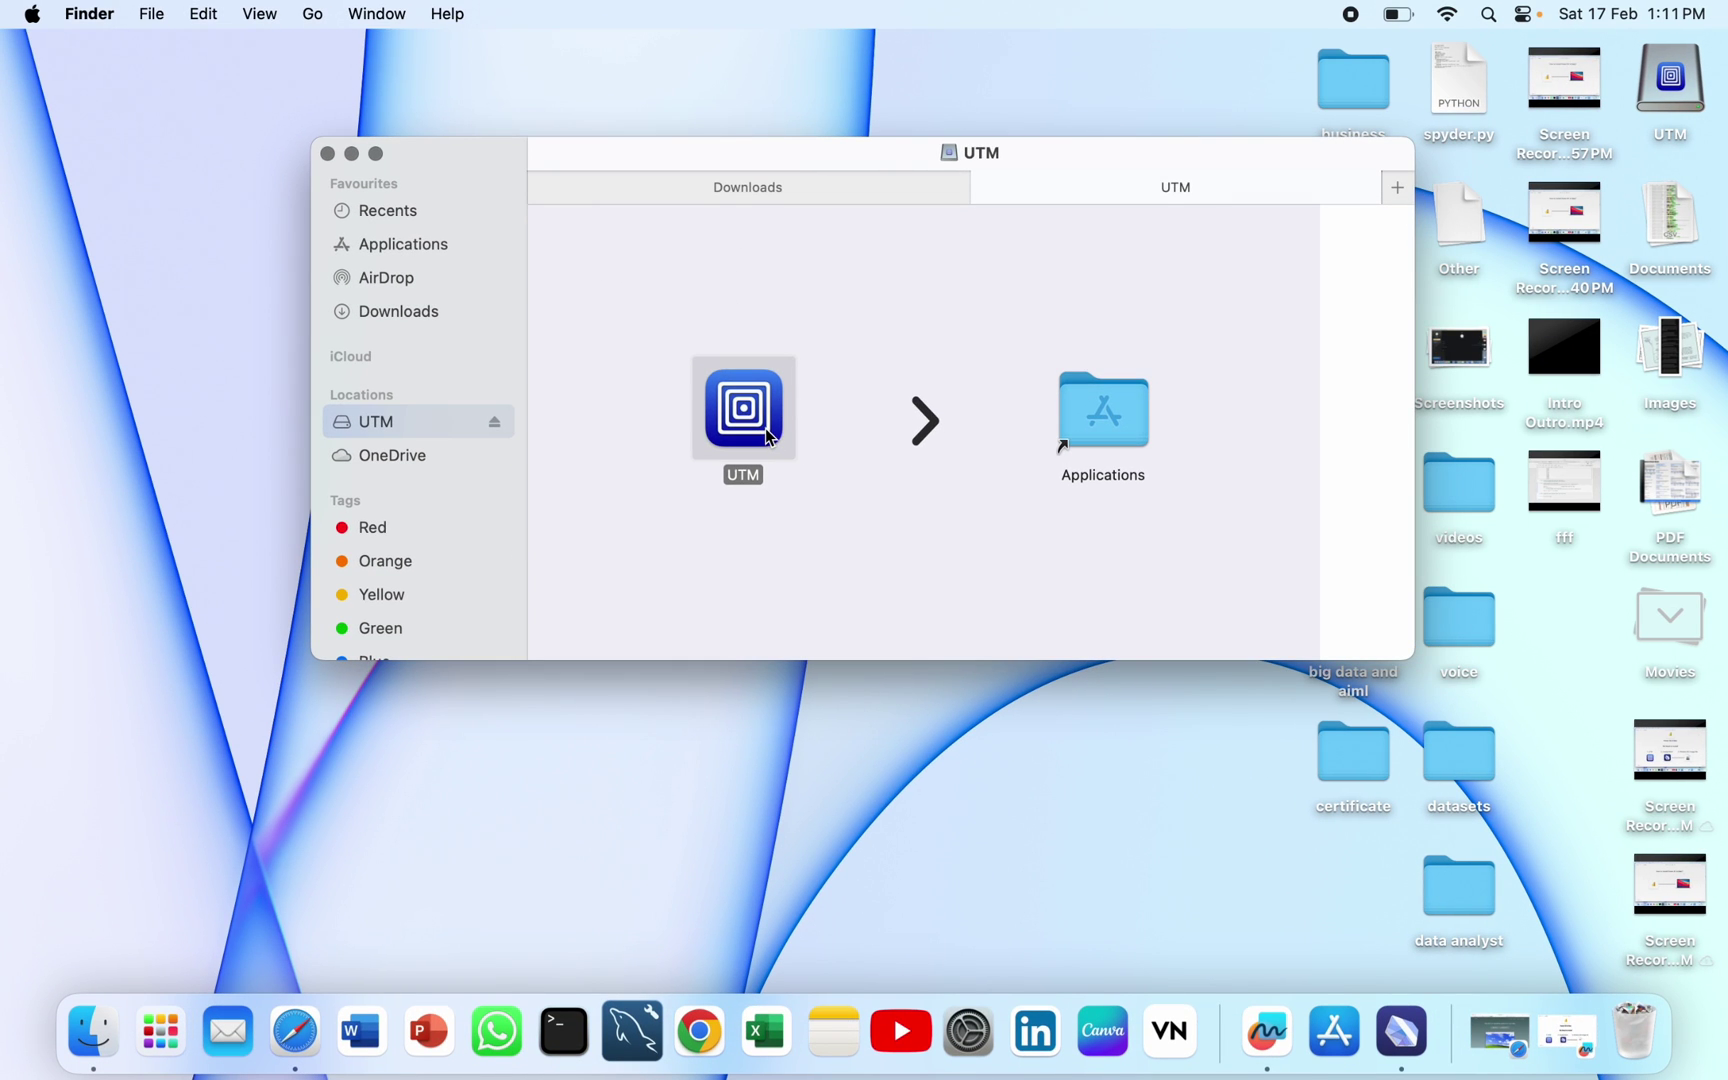
{"action": "double_click", "coordinate": [717, 436]}
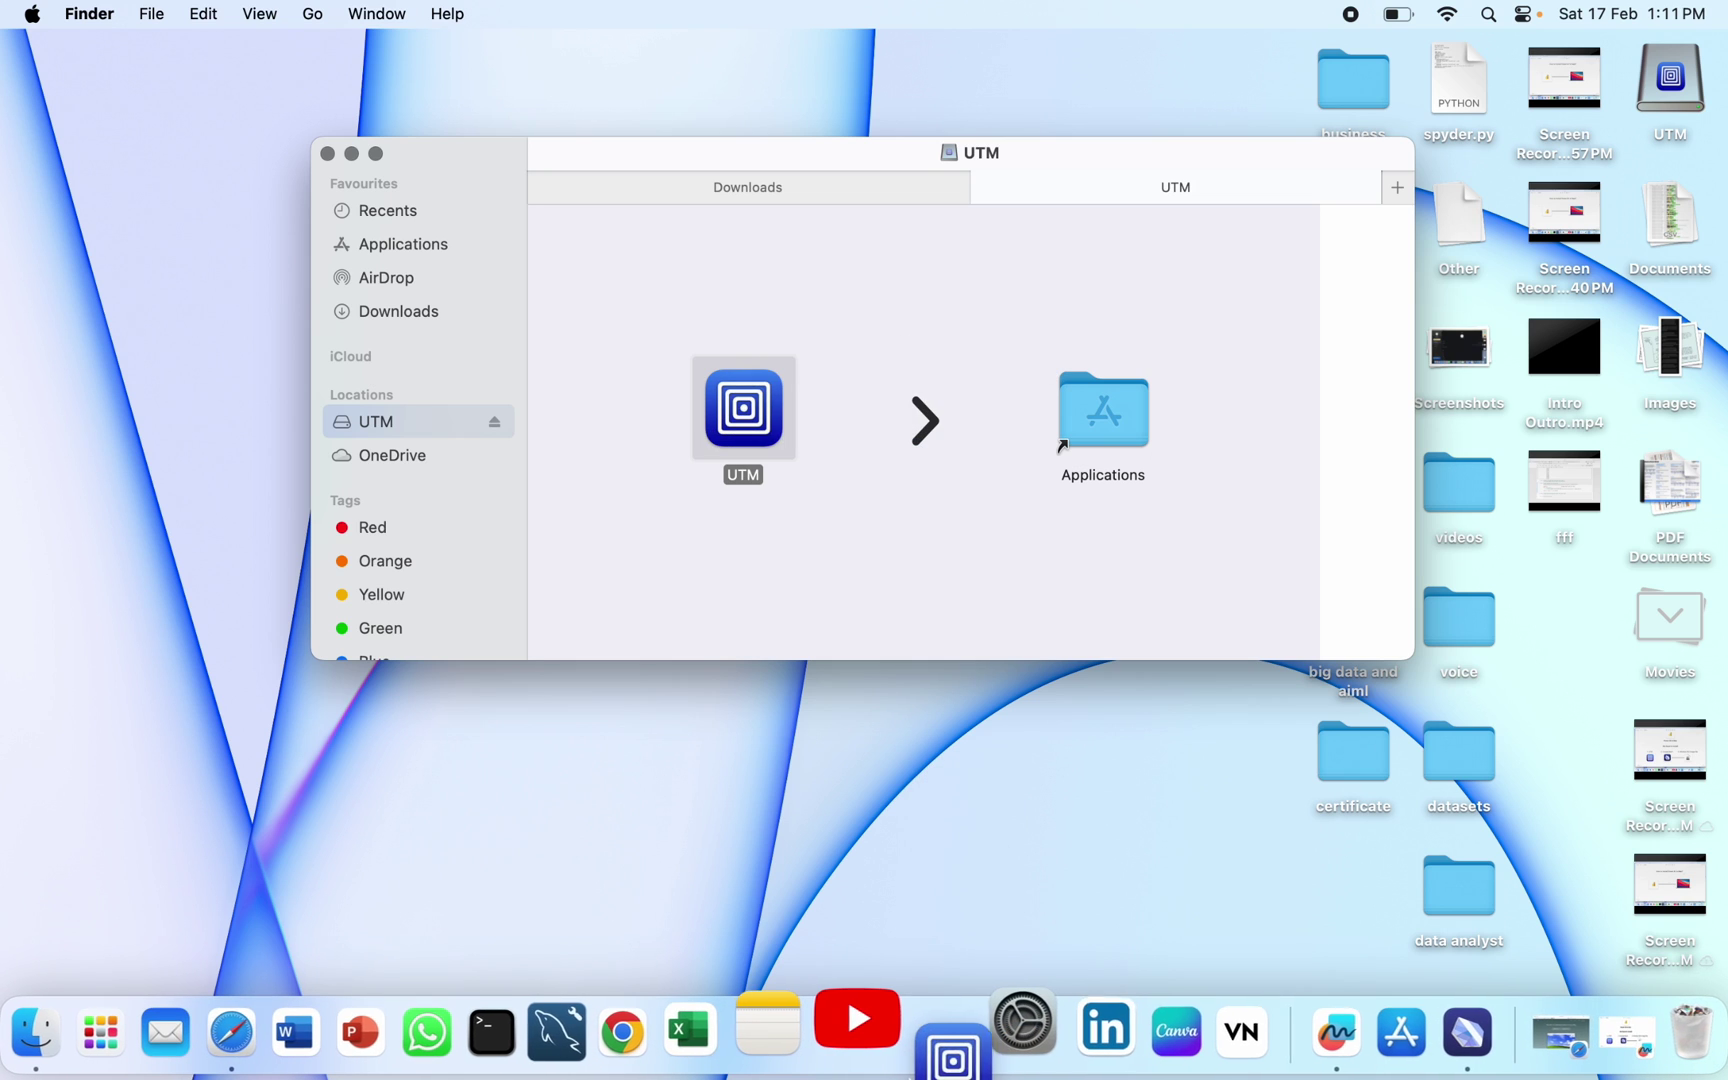
{"action": "left_click", "coordinate": [327, 153]}
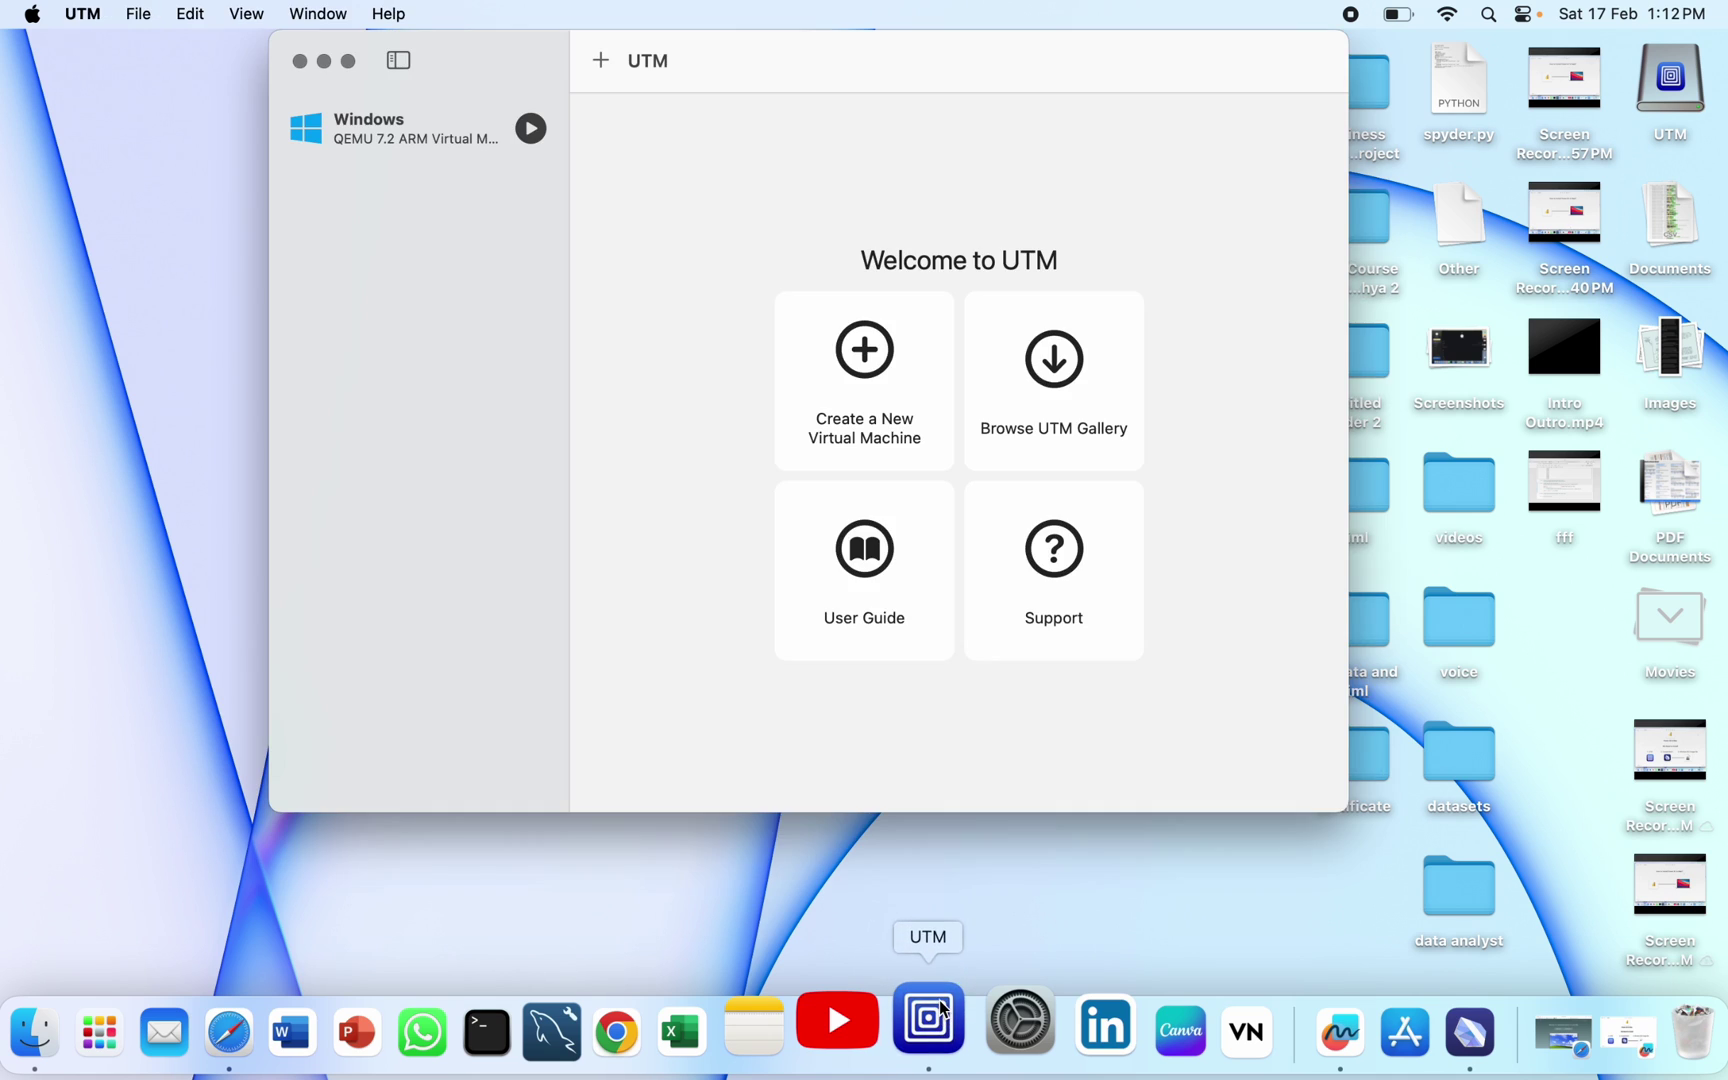
Step: Begin creating a new virtual machine in UTM, choosing Virtualize and Windows as the operating system
{"action": "left_click_drag", "start_coordinate": [980, 60], "coordinate": [987, 116]}
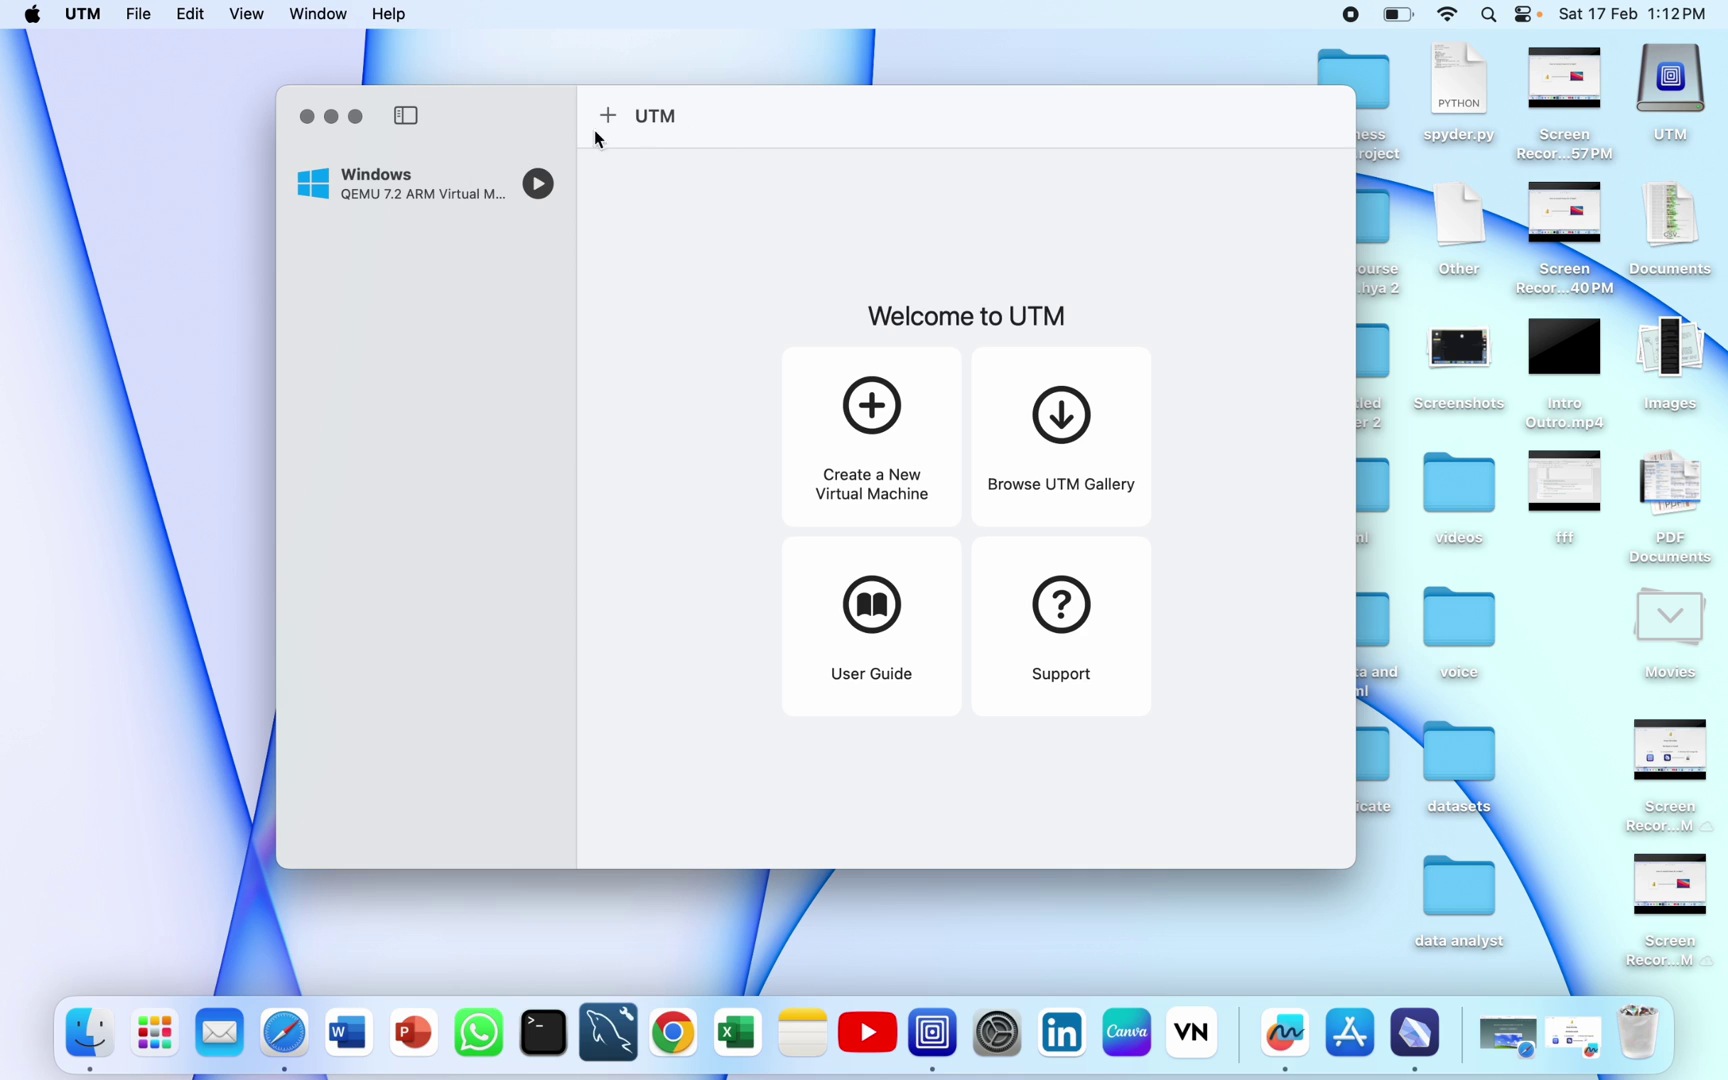
{"action": "mouse_move", "coordinate": [536, 115]}
{"action": "left_mouse_down"}
{"action": "mouse_move", "coordinate": [537, 85]}
{"action": "mouse_move", "coordinate": [538, 106]}
{"action": "left_mouse_up"}
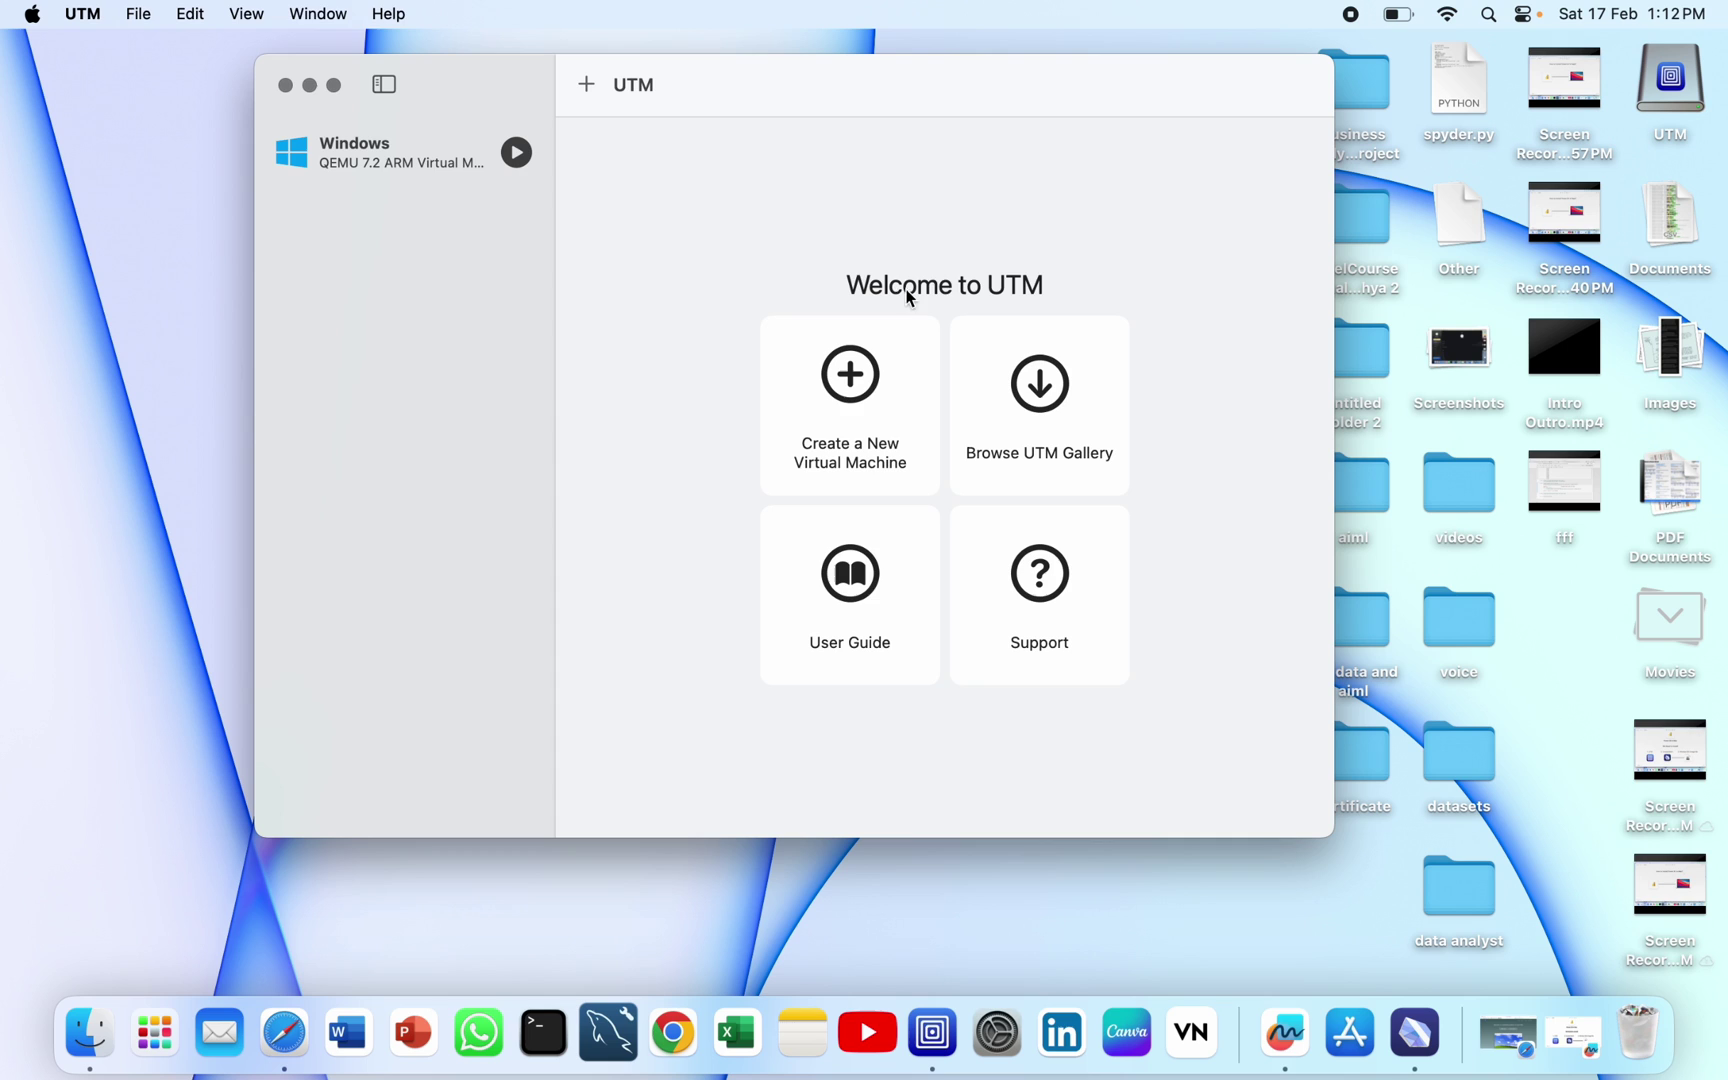
{"action": "left_click", "coordinate": [857, 390]}
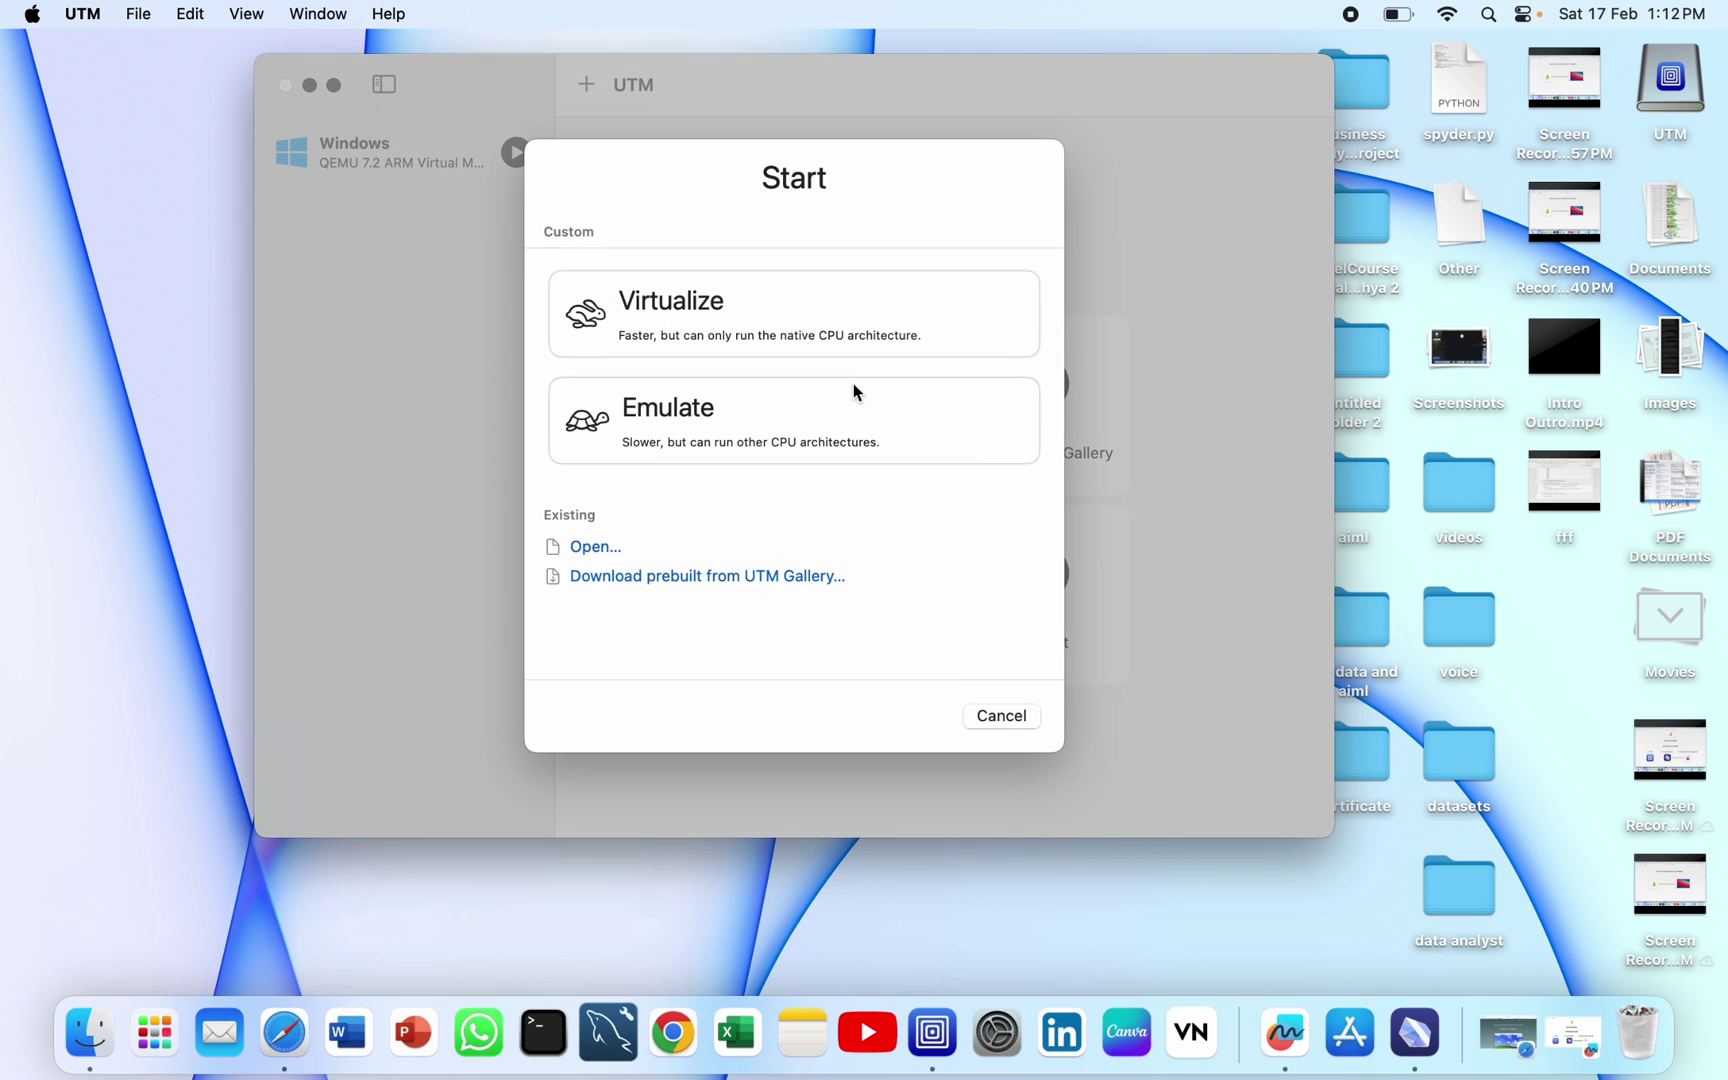
{"action": "left_click", "coordinate": [683, 300]}
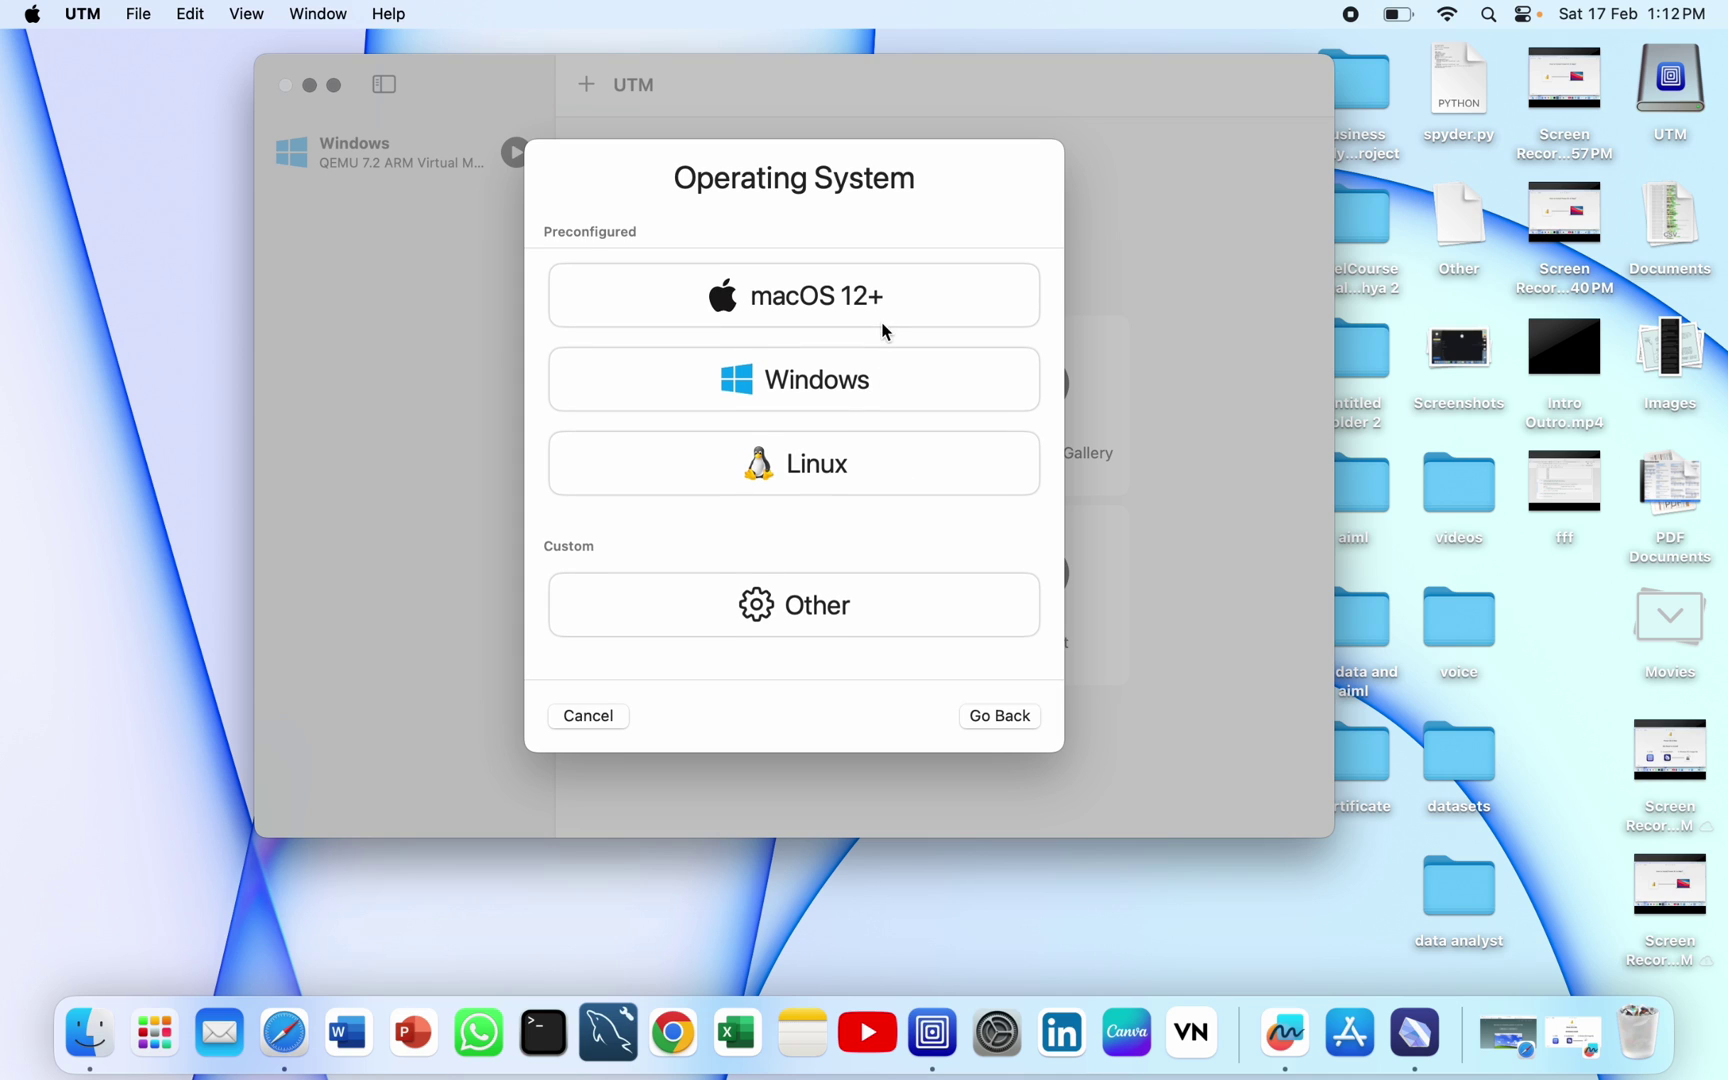
{"action": "left_click", "coordinate": [843, 390]}
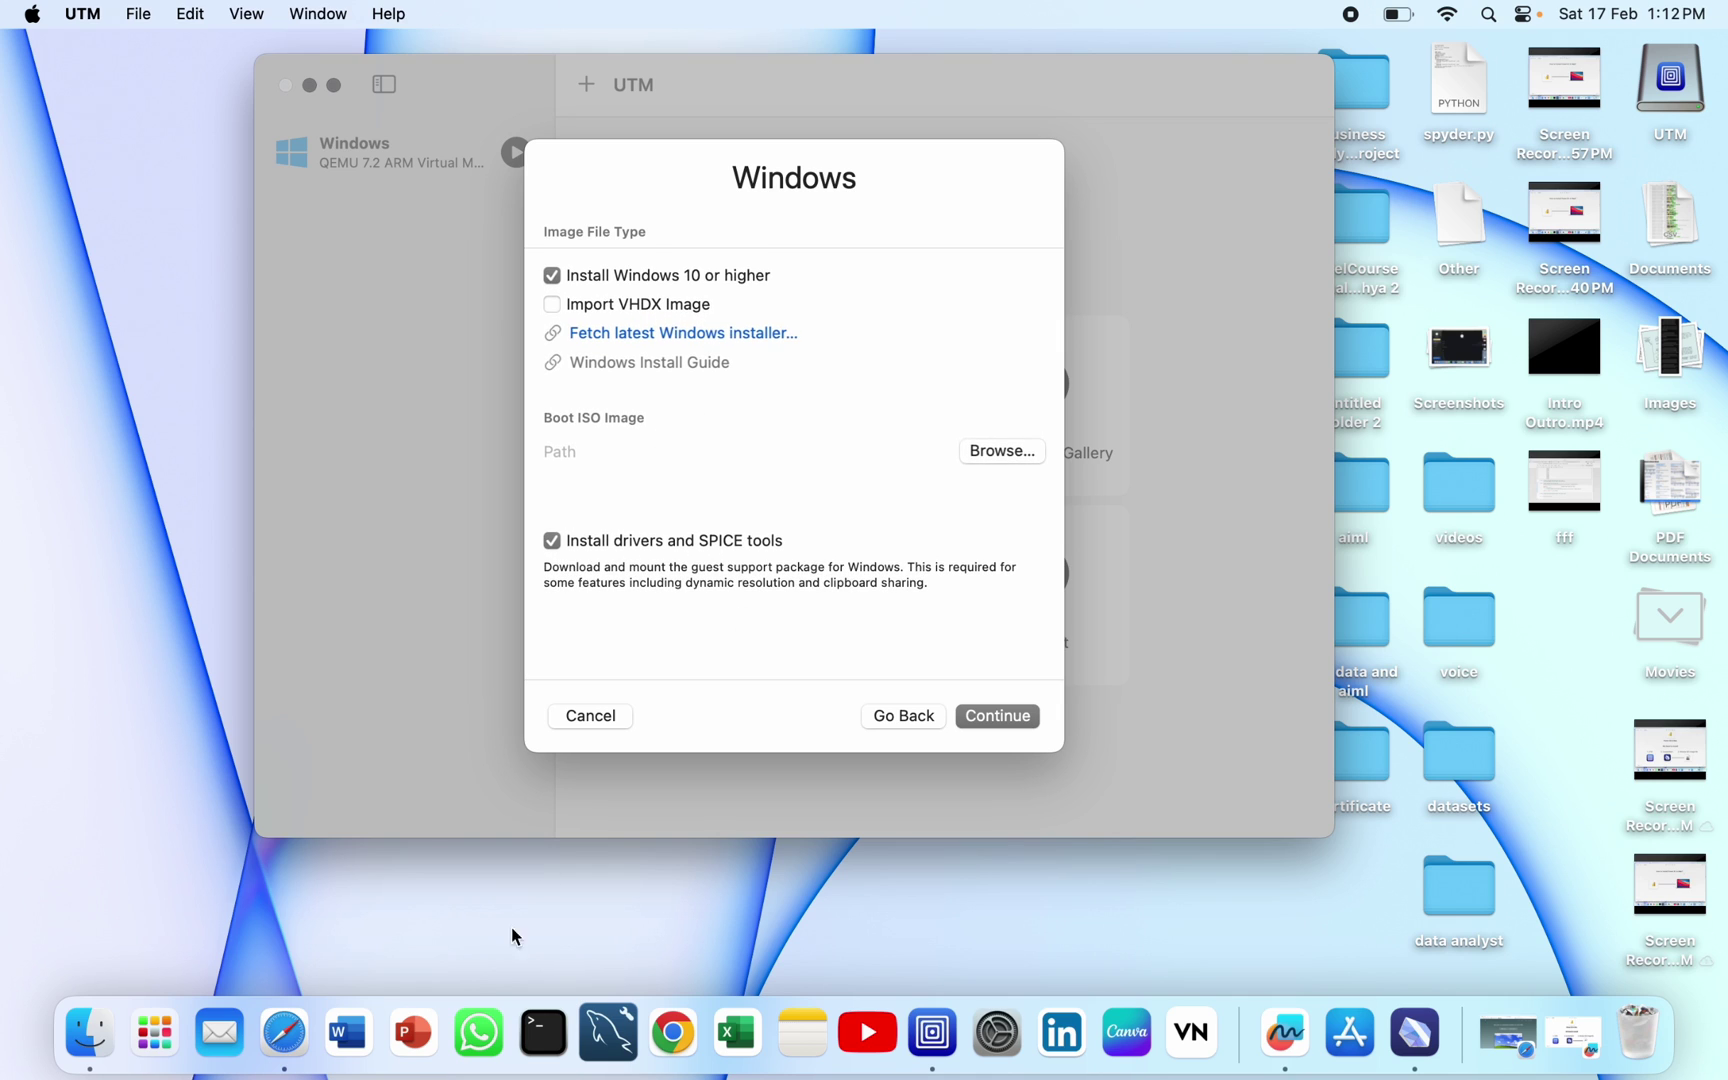
Step: Switch to Finder and locate the file 22621.1_MULTI_ARM64_EN-GB.ISO in the Downloads folder
{"action": "left_click", "coordinate": [95, 1030]}
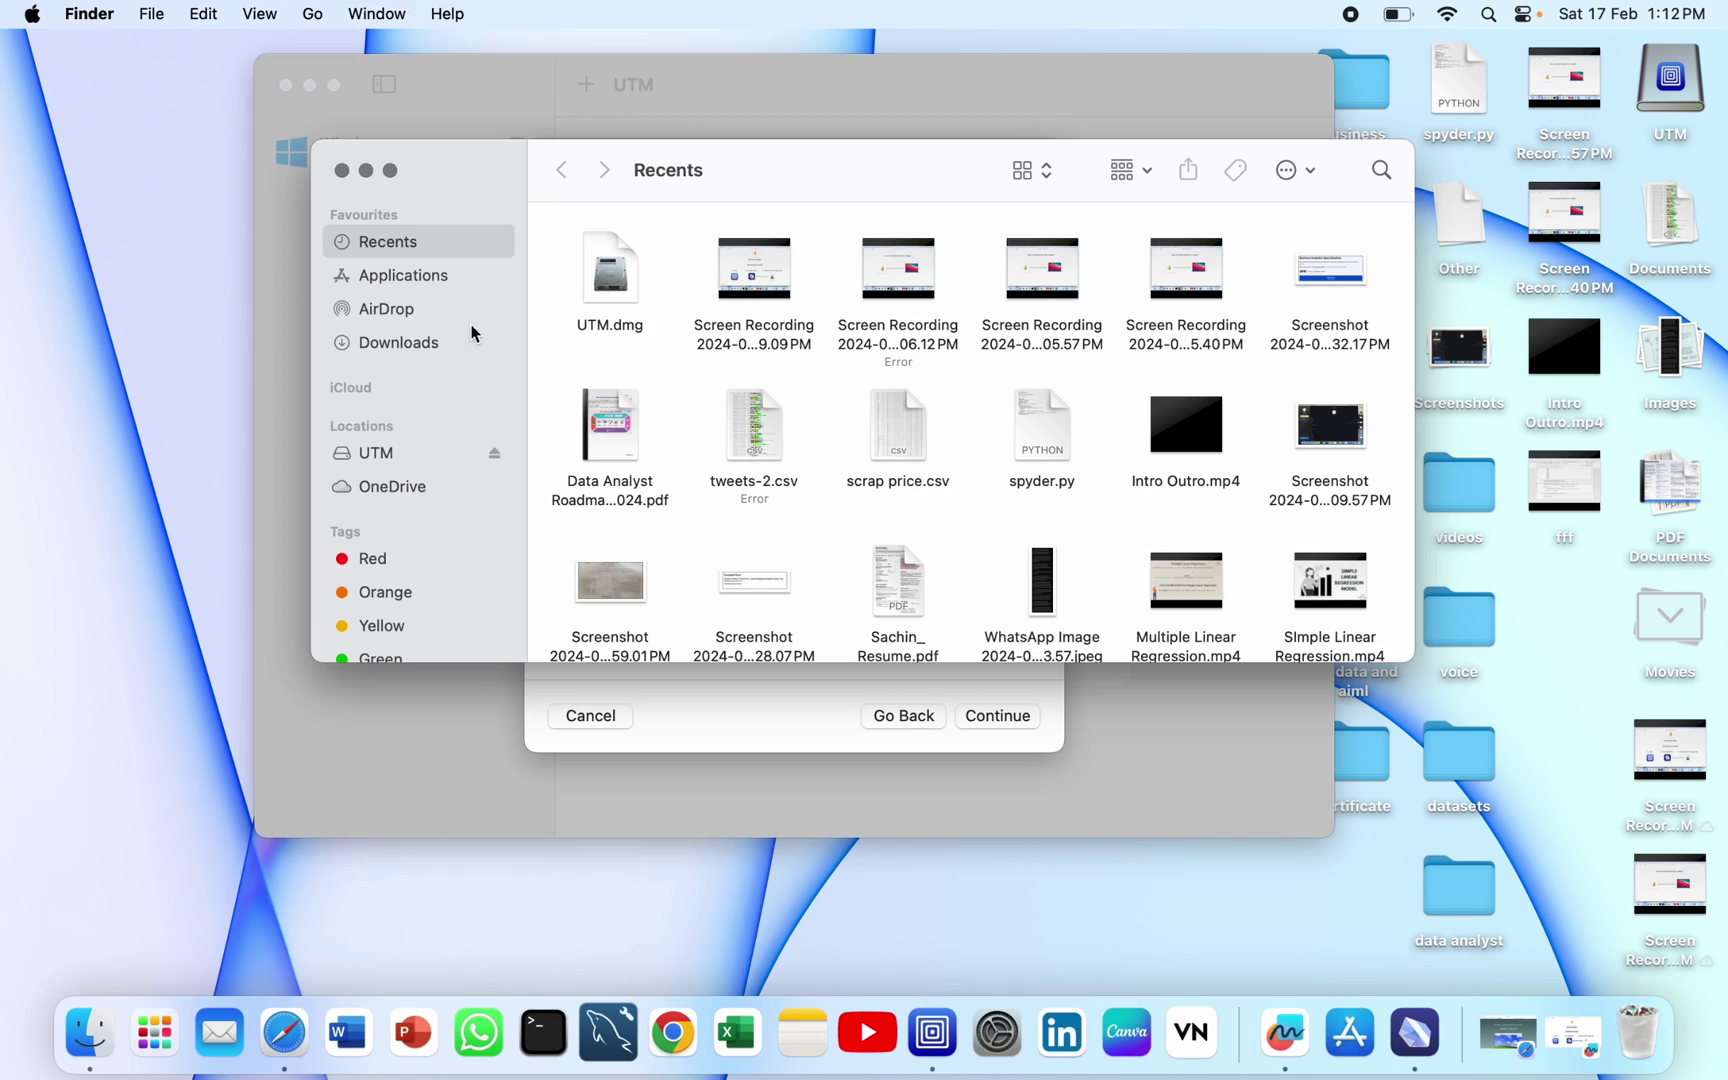
{"action": "left_click", "coordinate": [479, 278]}
{"action": "left_click", "coordinate": [442, 342]}
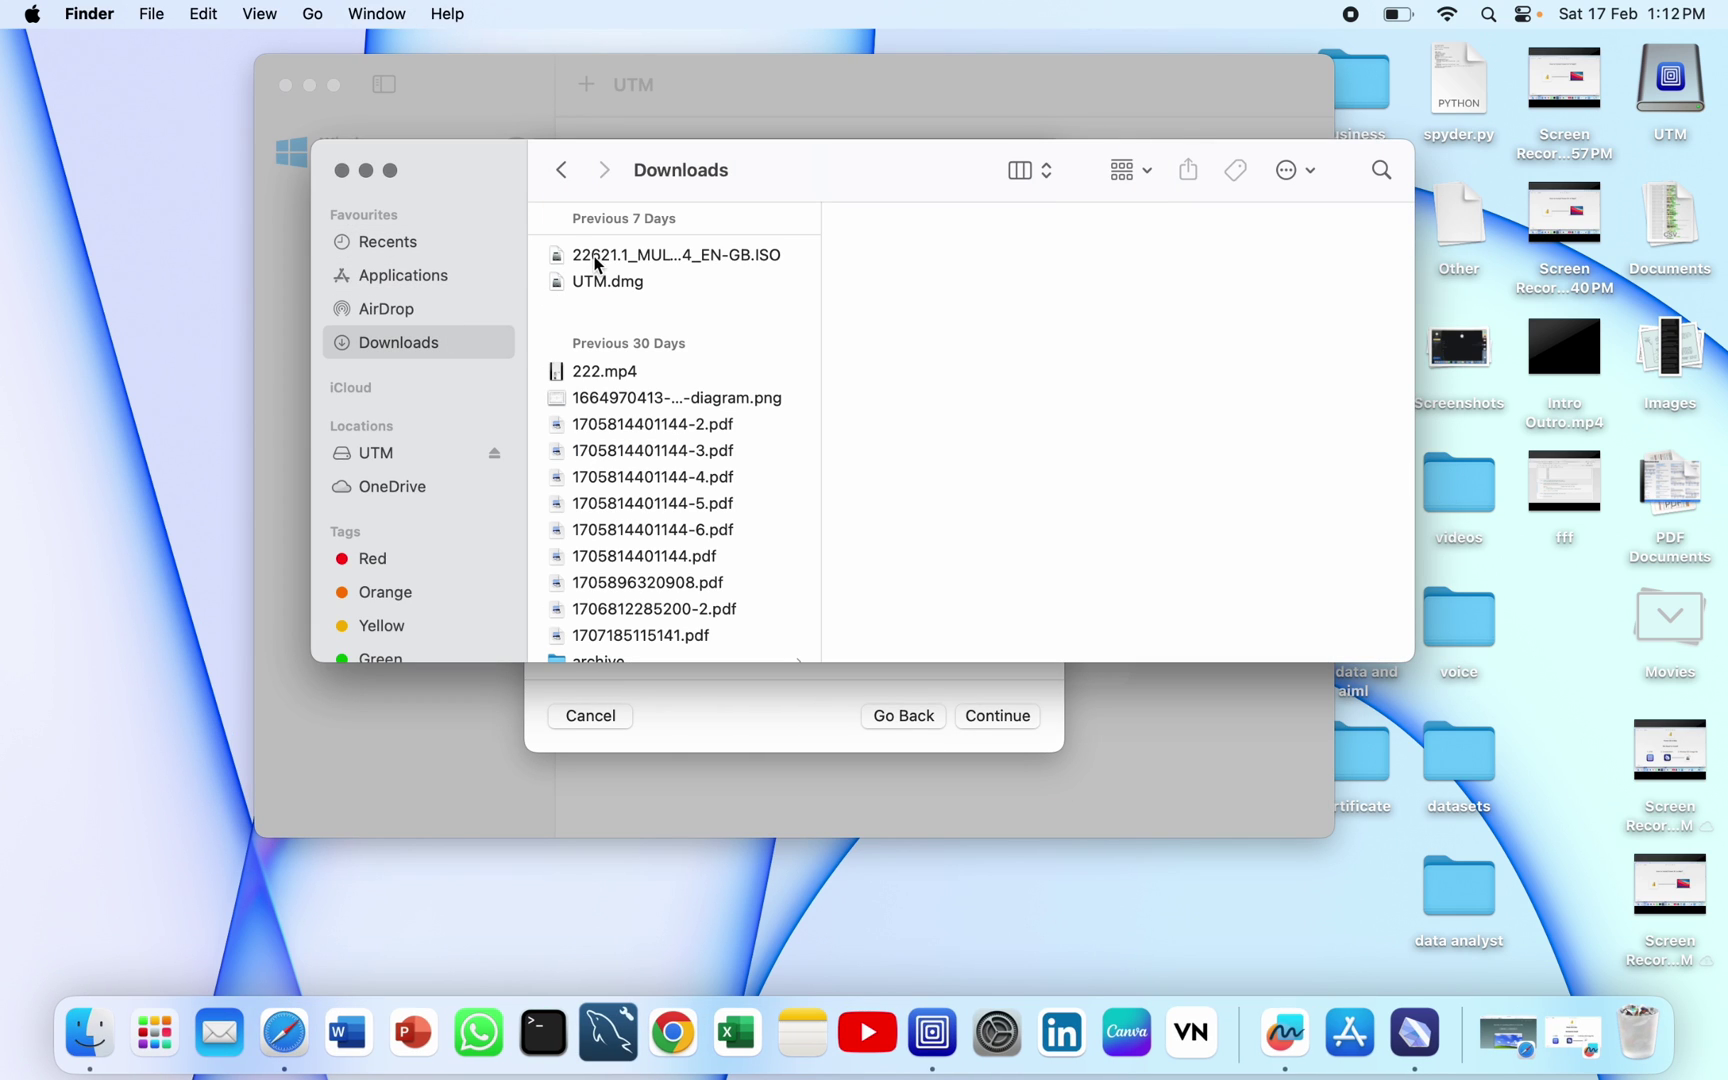
{"action": "left_click", "coordinate": [637, 257]}
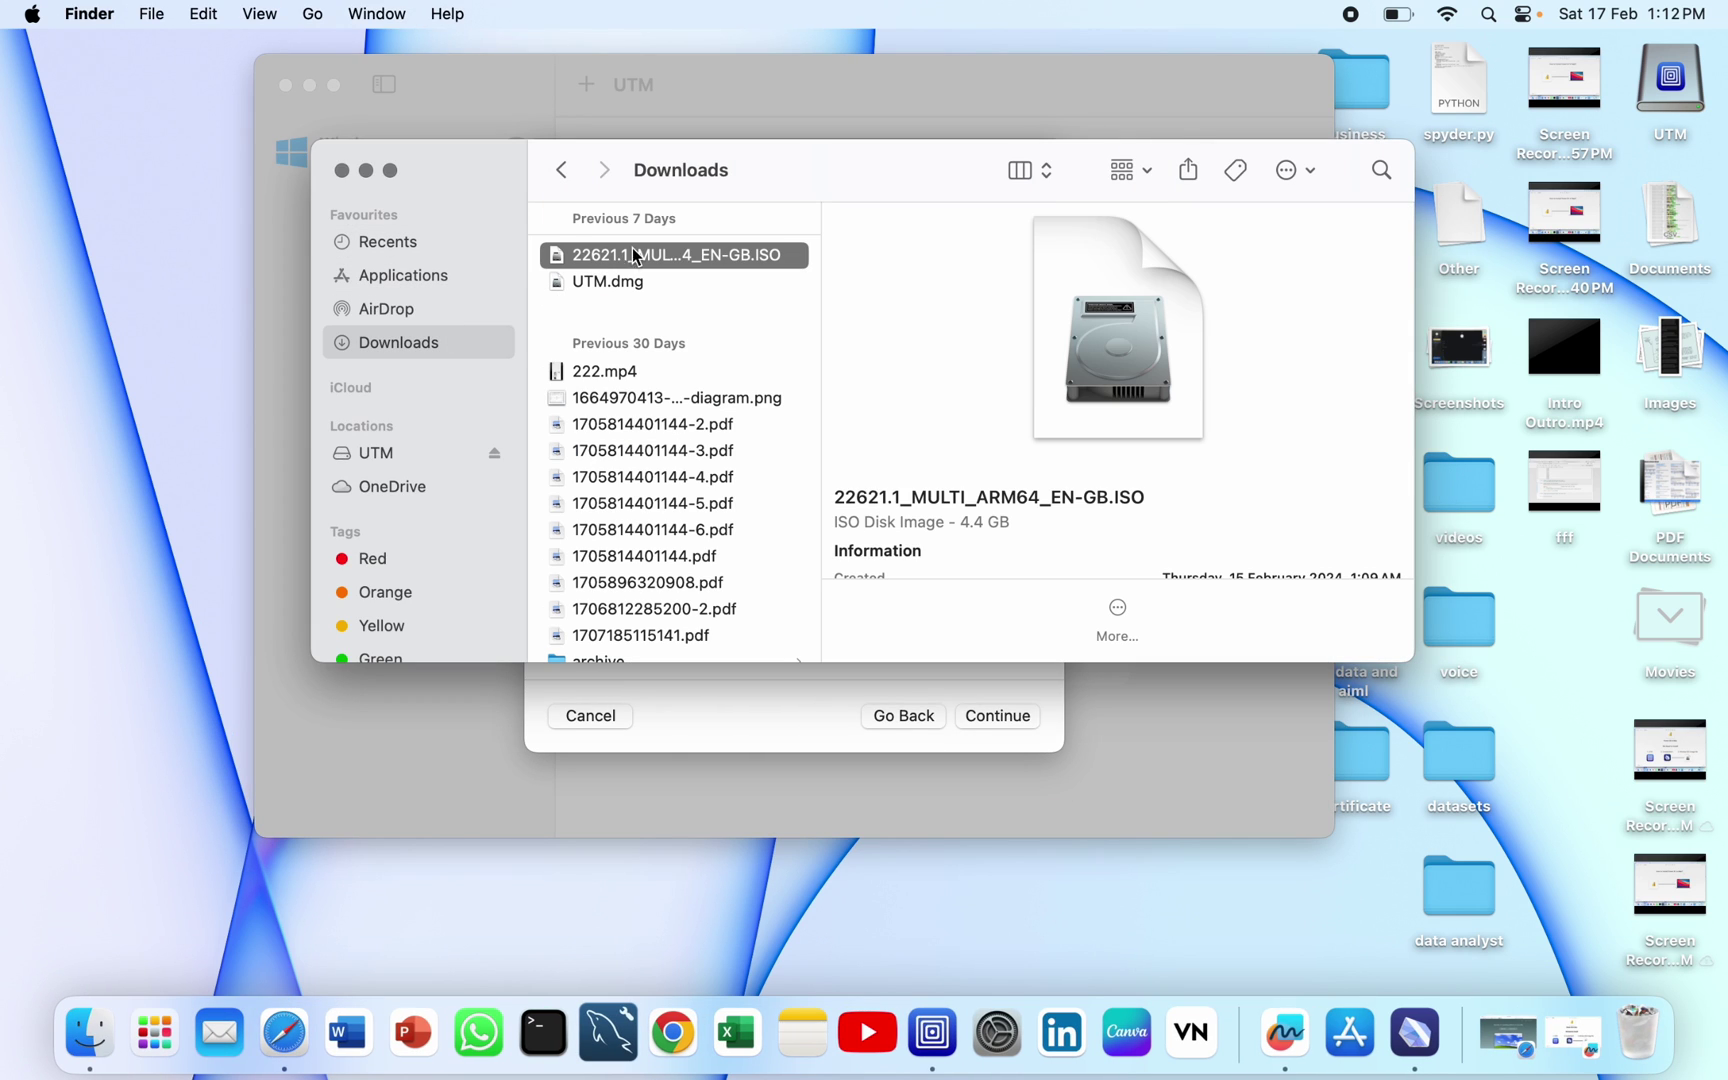
Step: Close the Finder window and browse for the boot ISO image in the Downloads folder
{"action": "left_click", "coordinate": [342, 171]}
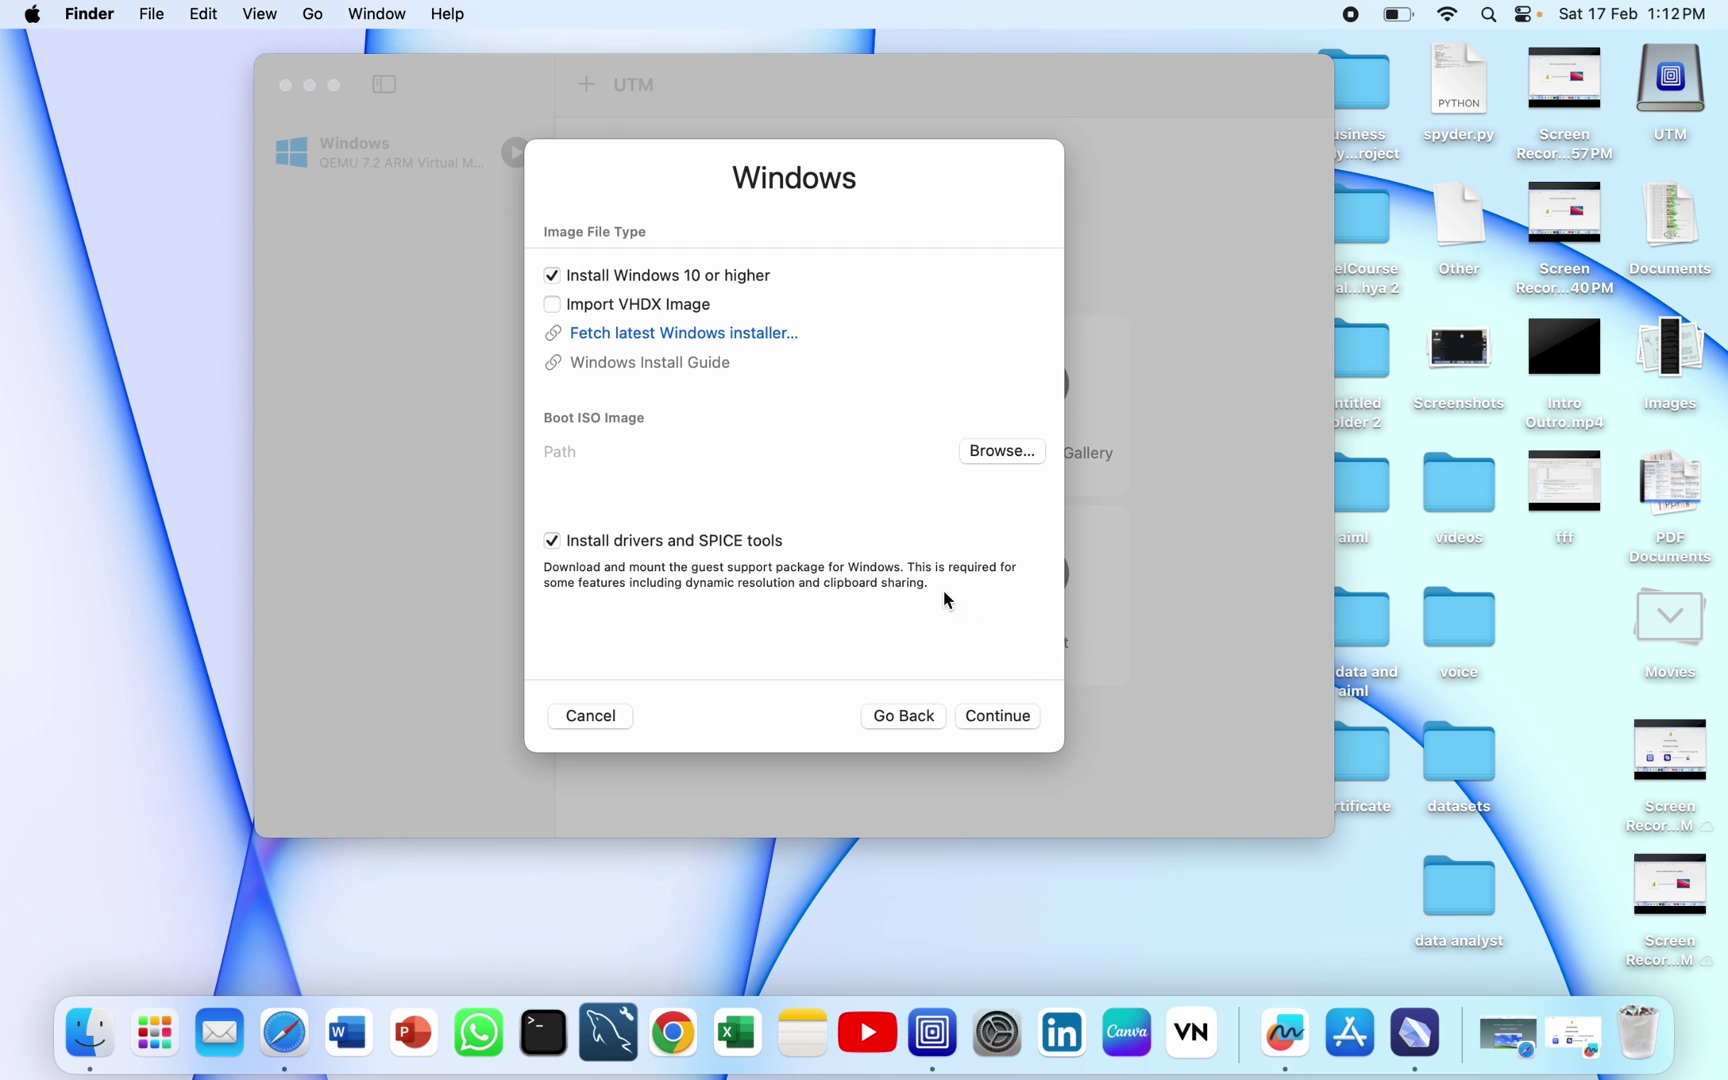
{"action": "left_click", "coordinate": [1003, 451]}
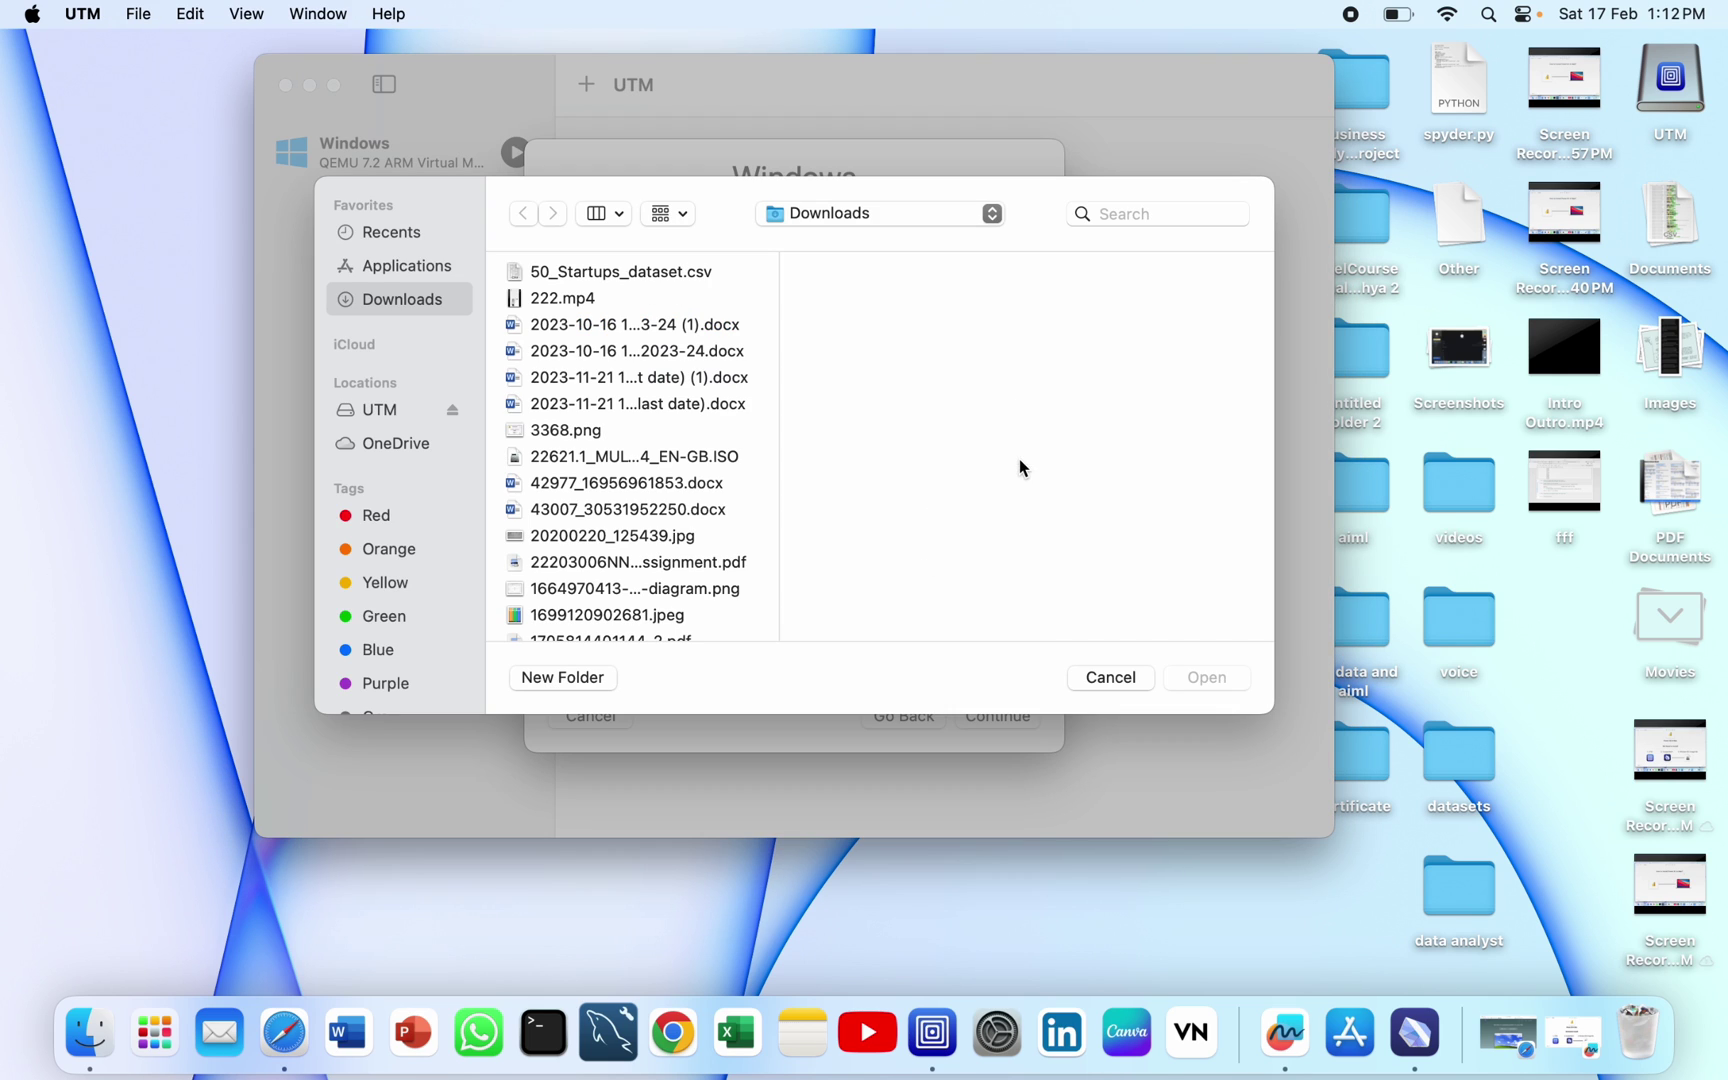
{"action": "left_click", "coordinate": [432, 275]}
{"action": "left_click", "coordinate": [420, 298]}
Step: Look through the Downloads files and search this Mac for "iso" to find the Windows image
{"action": "scroll", "coordinate": [670, 352], "scroll_direction": "down", "scroll_amount": 10}
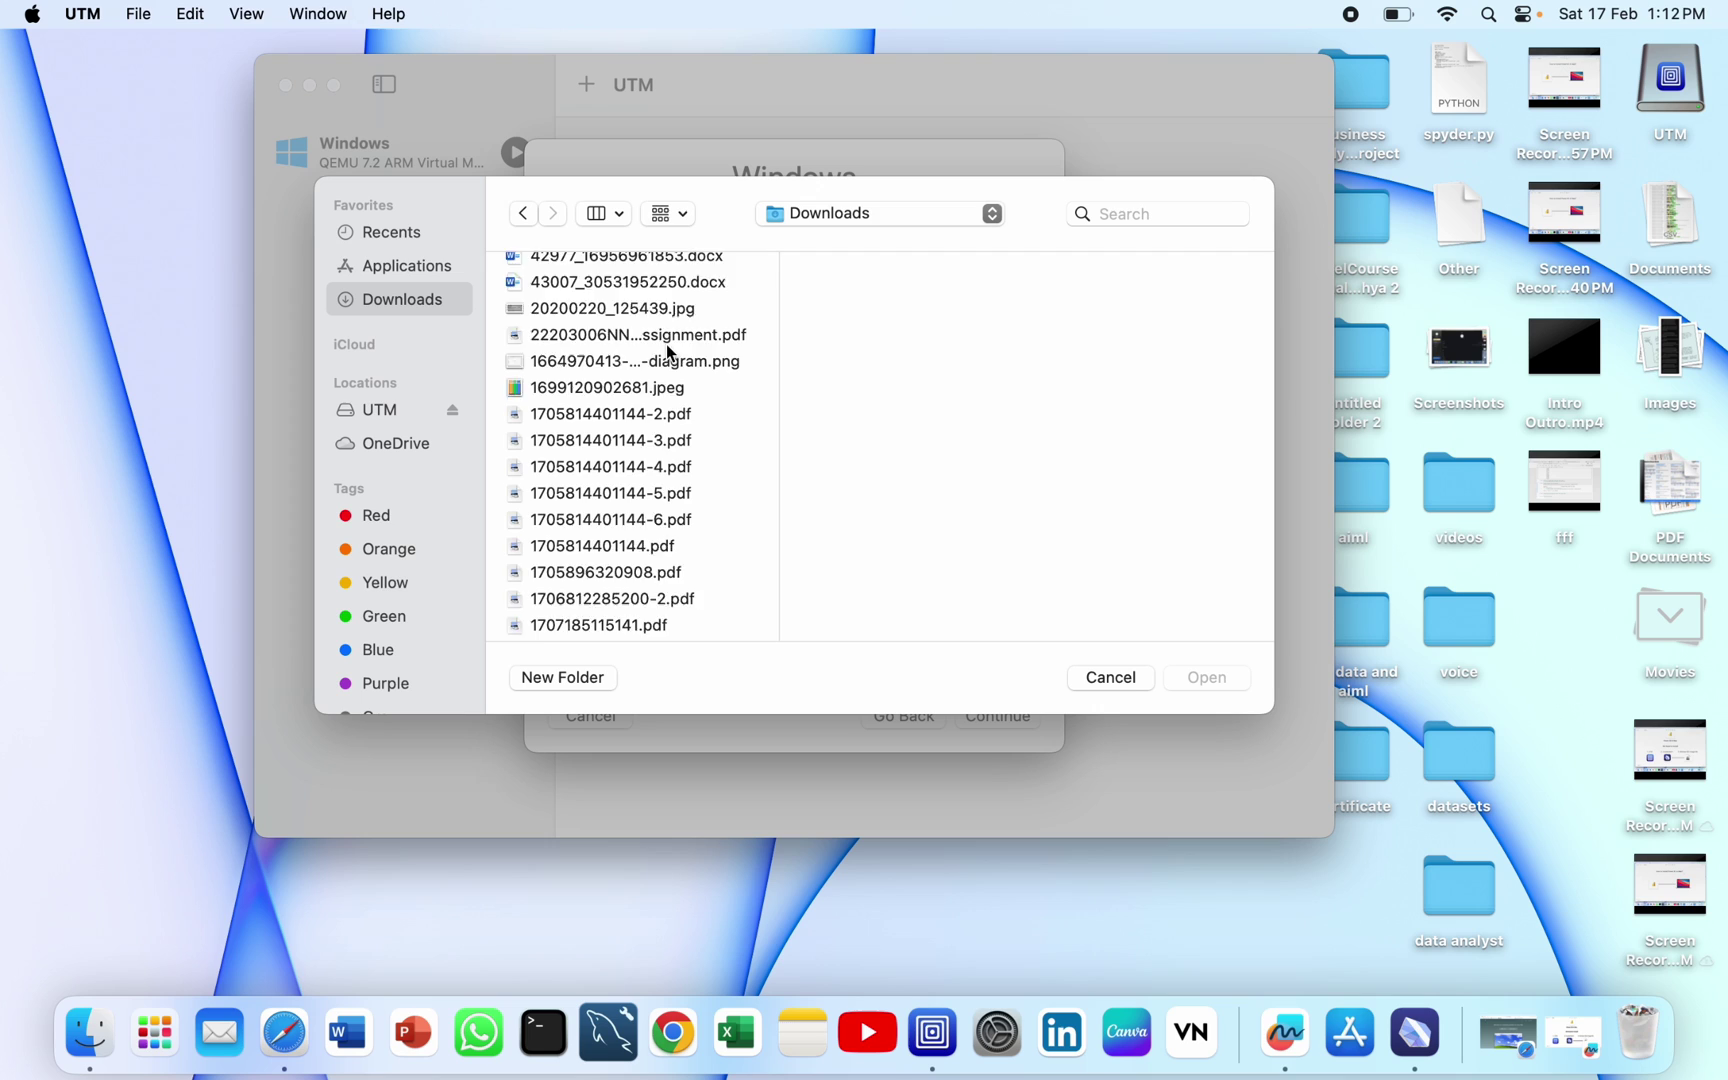
{"action": "scroll", "coordinate": [670, 352], "scroll_direction": "down", "scroll_amount": 2}
{"action": "left_click", "coordinate": [1142, 213]}
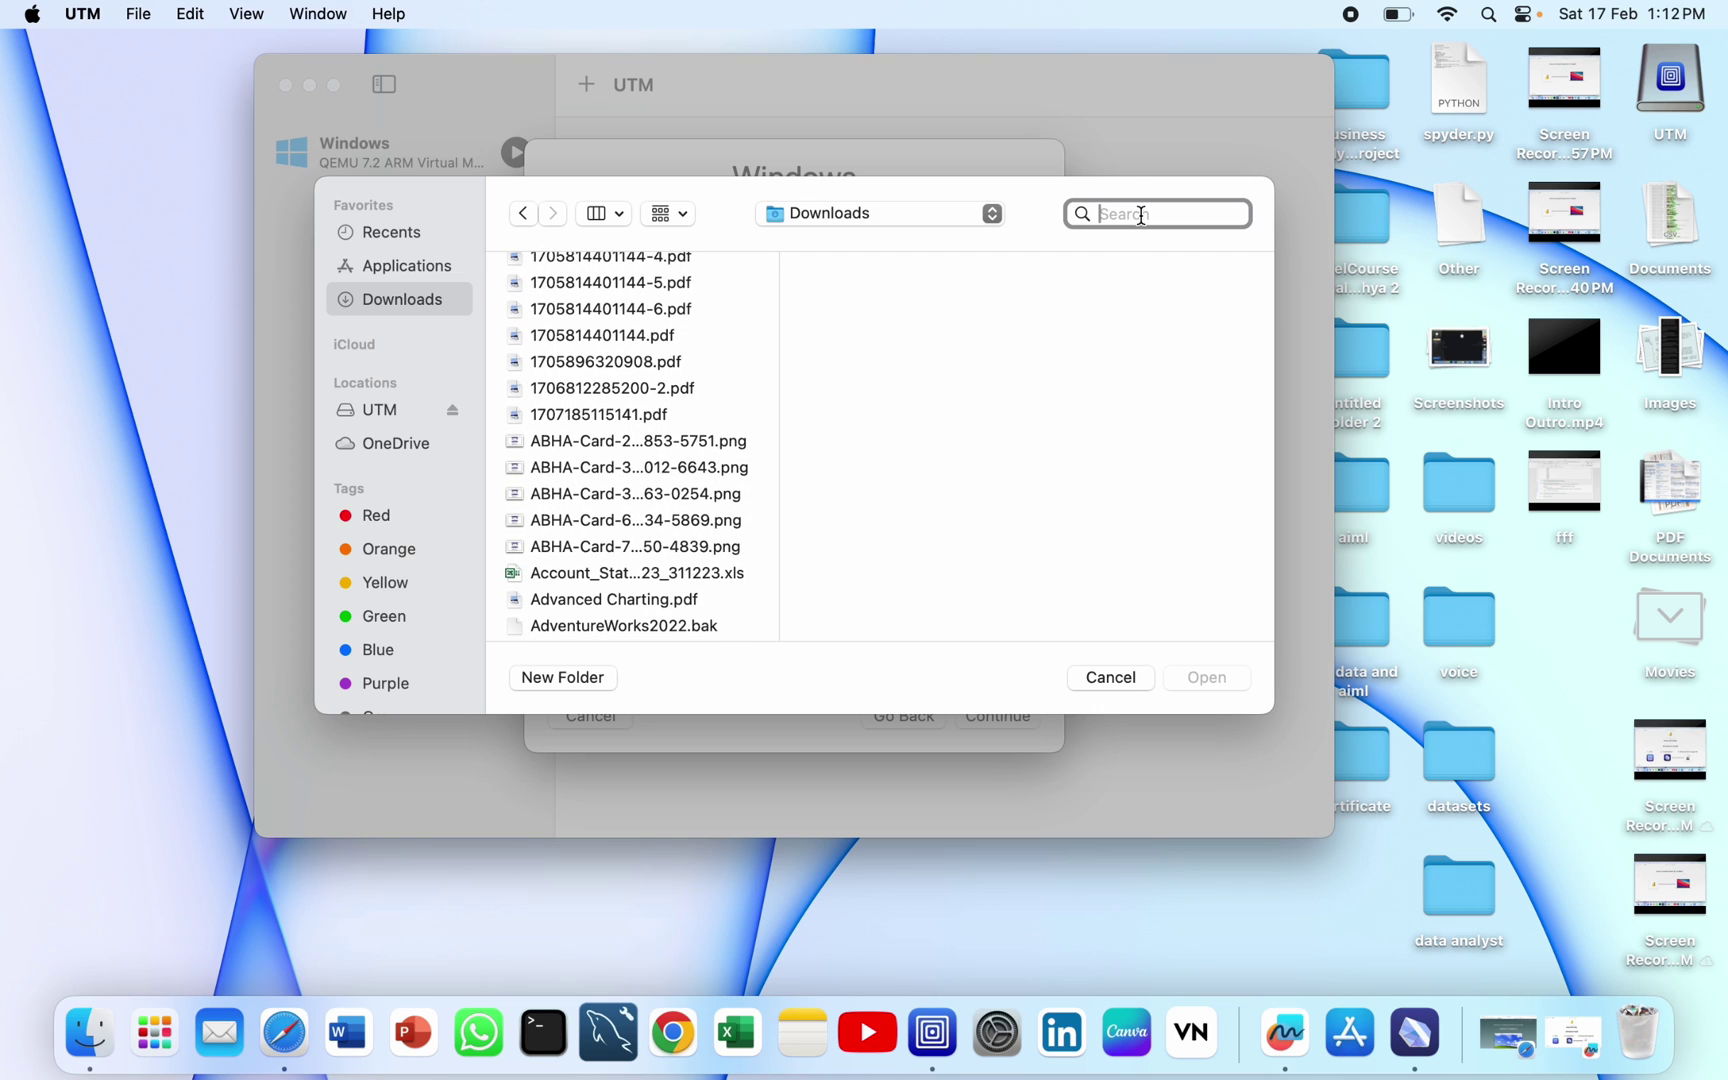
{"action": "type", "text": "iso"}
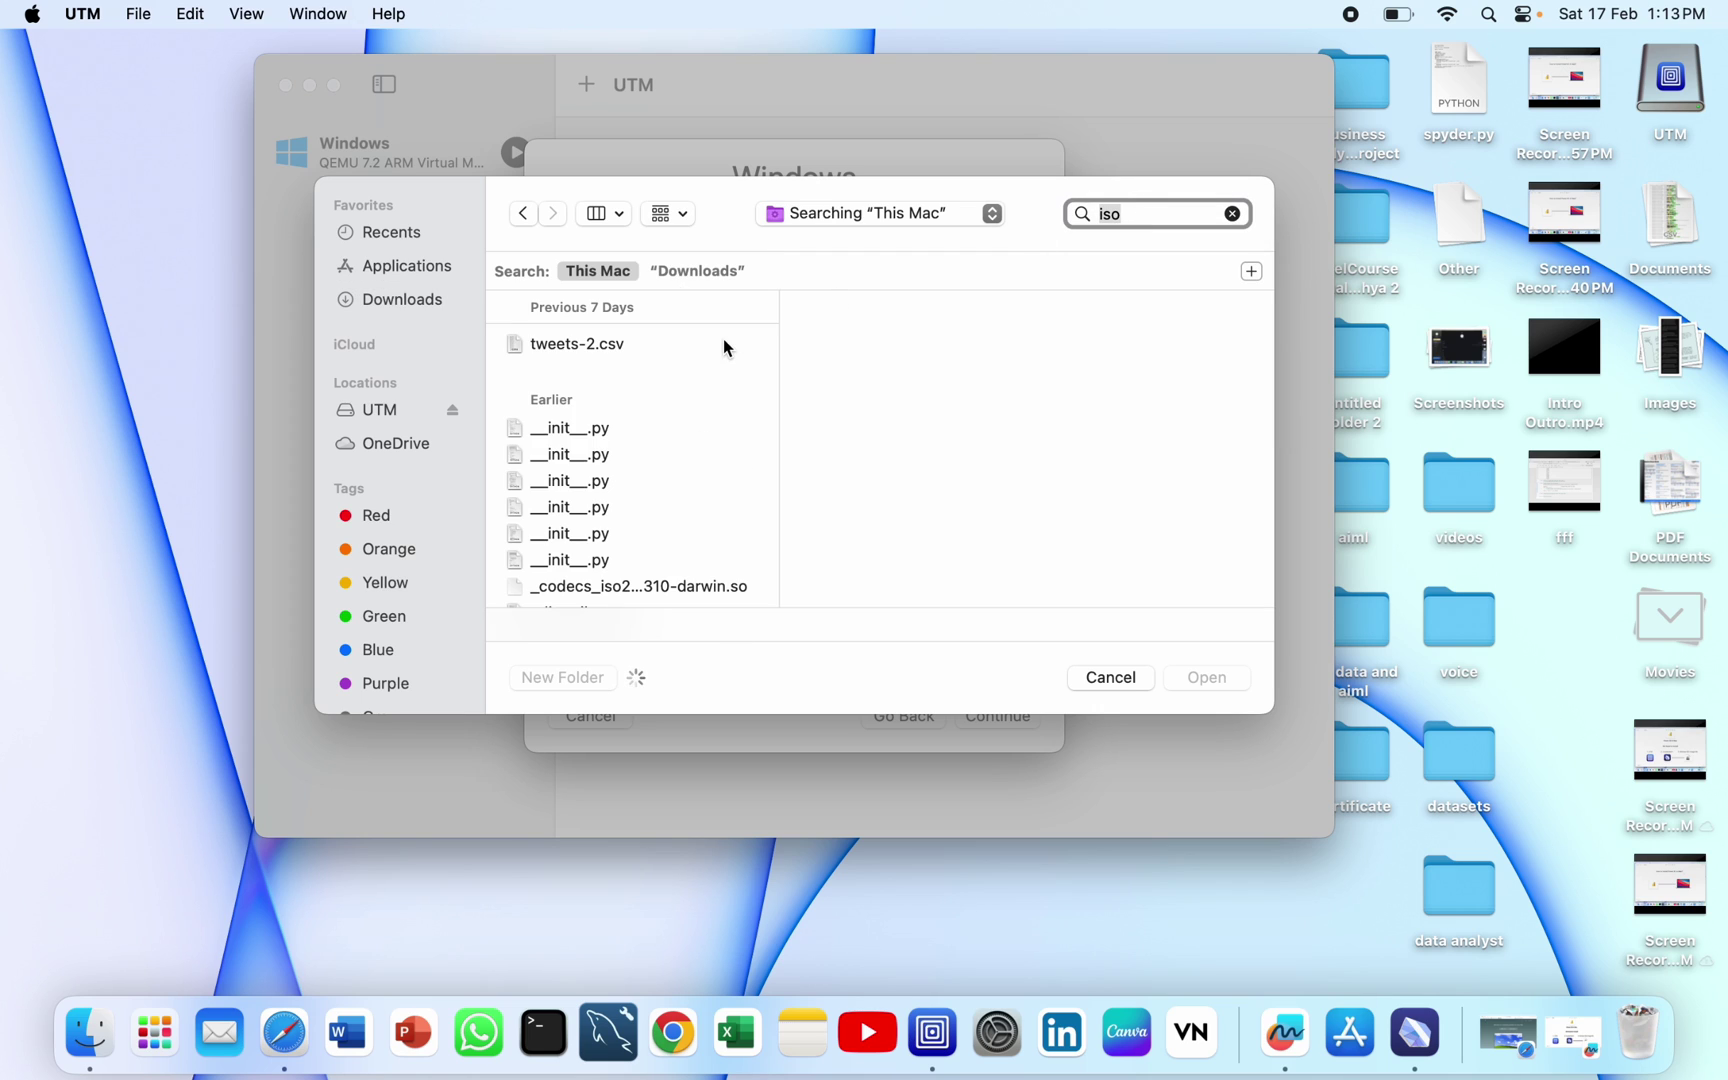
{"action": "scroll", "coordinate": [706, 330], "scroll_direction": "down", "scroll_amount": 3}
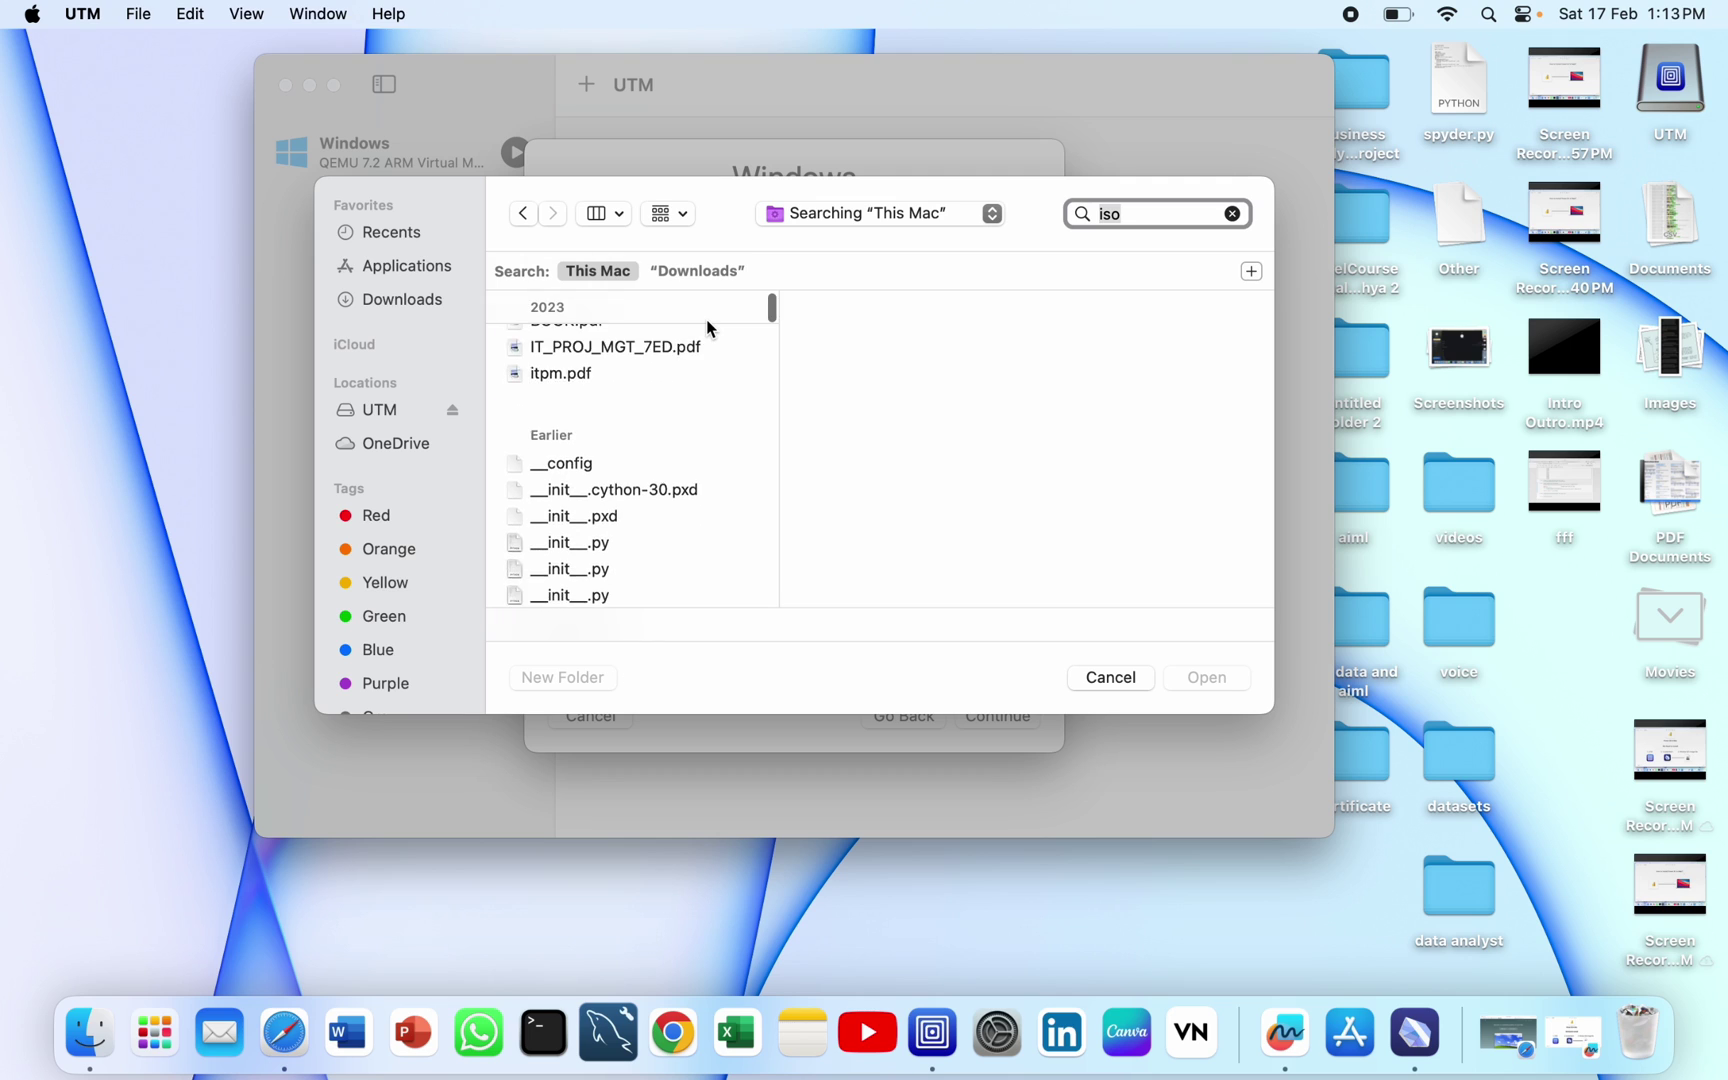
{"action": "scroll", "coordinate": [709, 329], "scroll_direction": "up", "scroll_amount": 5}
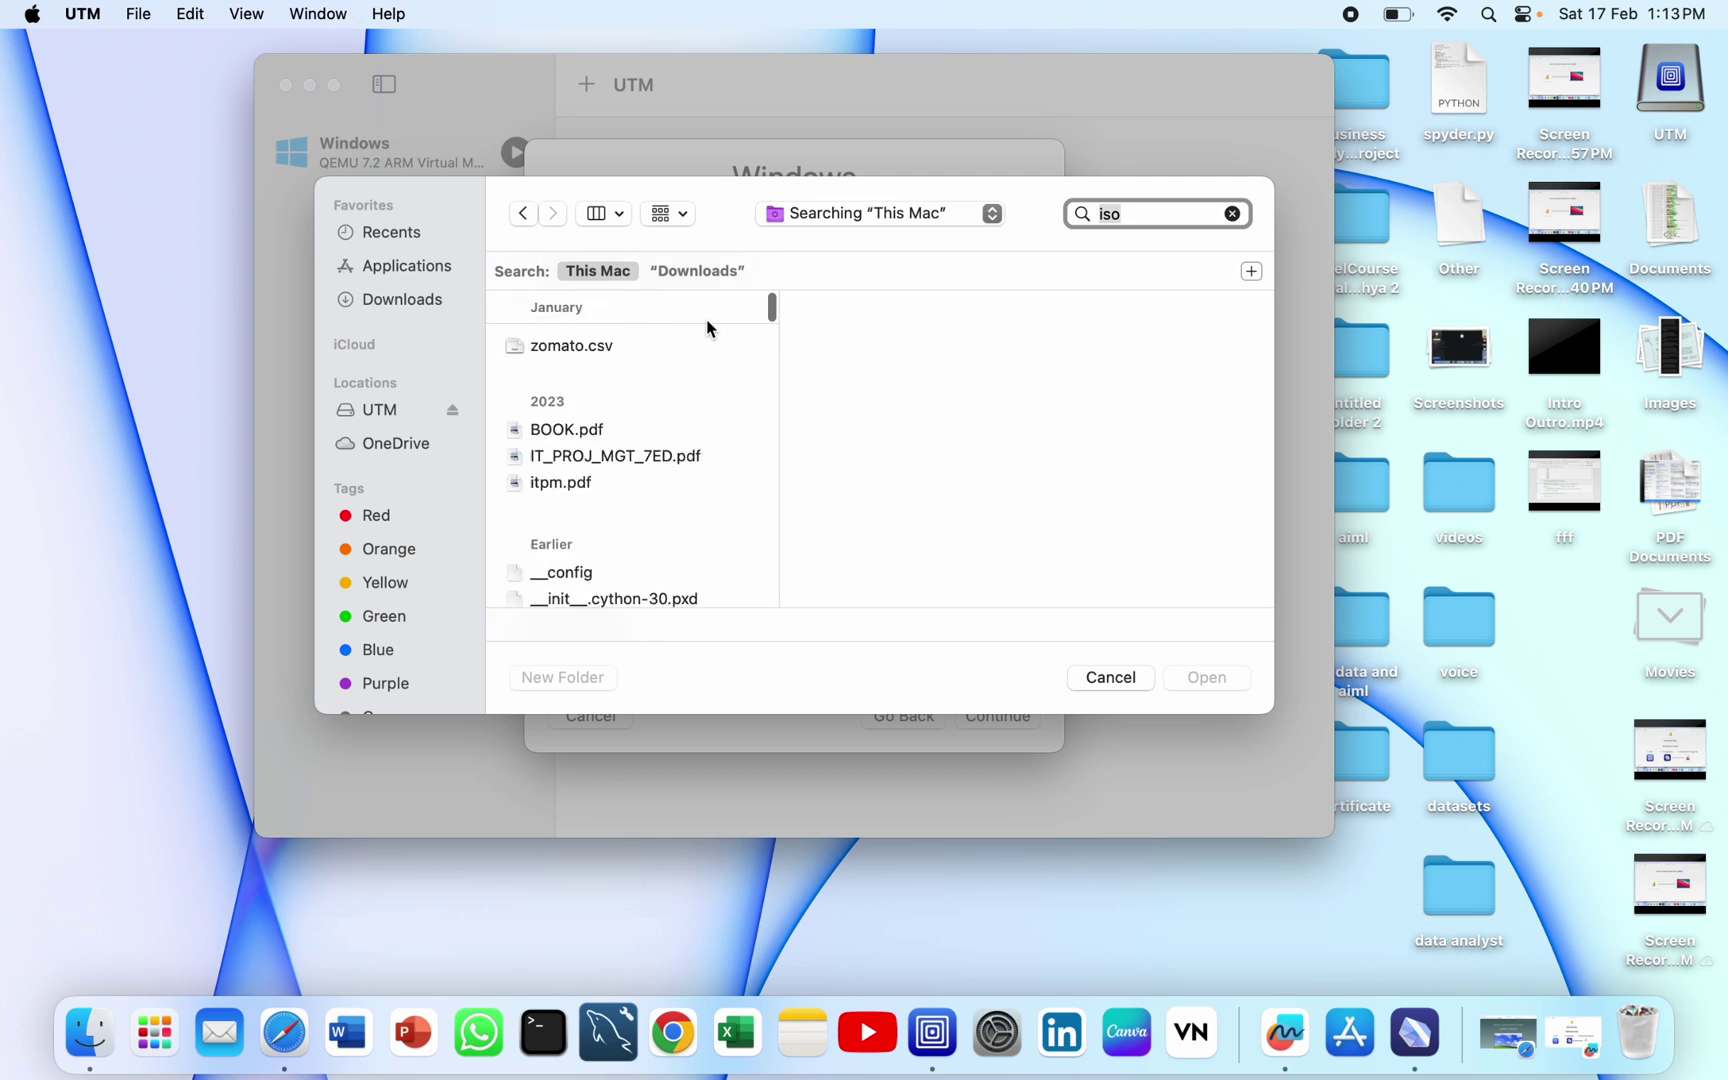
{"action": "scroll", "coordinate": [640, 459], "scroll_direction": "down", "scroll_amount": 1}
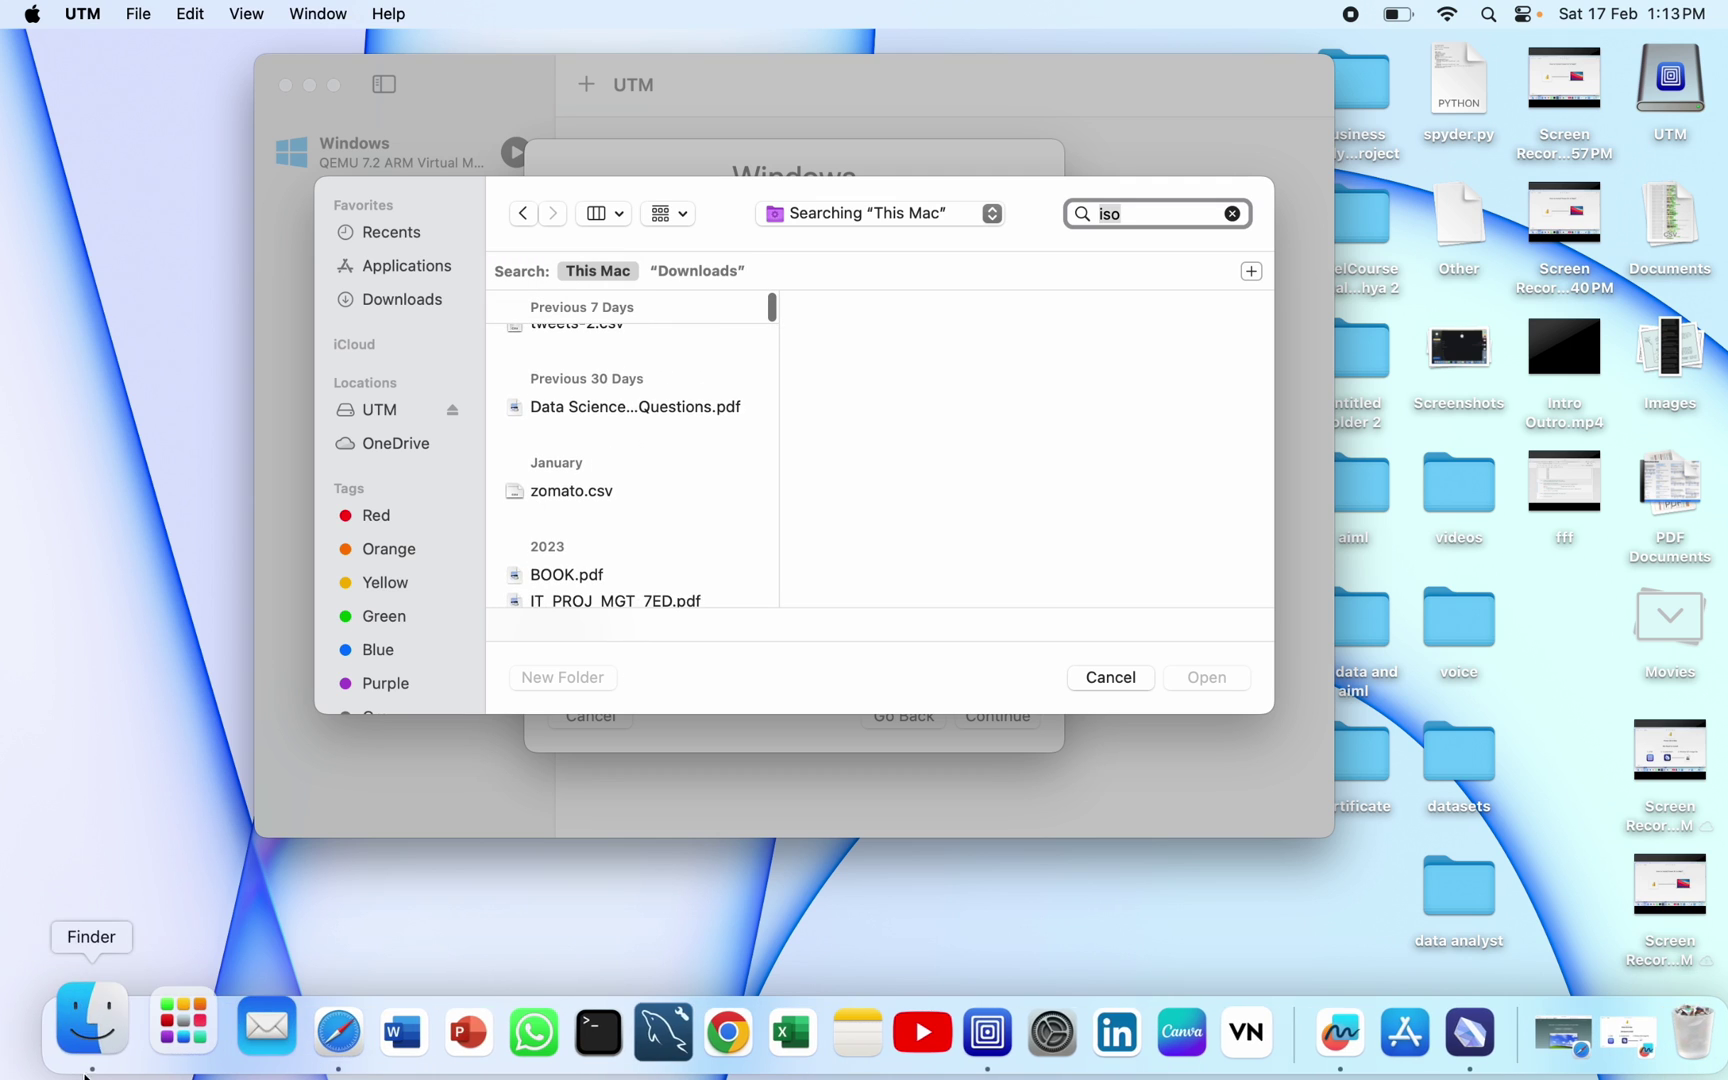
Step: Copy the full name of the Windows ISO file from Finder's Downloads folder and close the Finder window
{"action": "left_click", "coordinate": [93, 1015]}
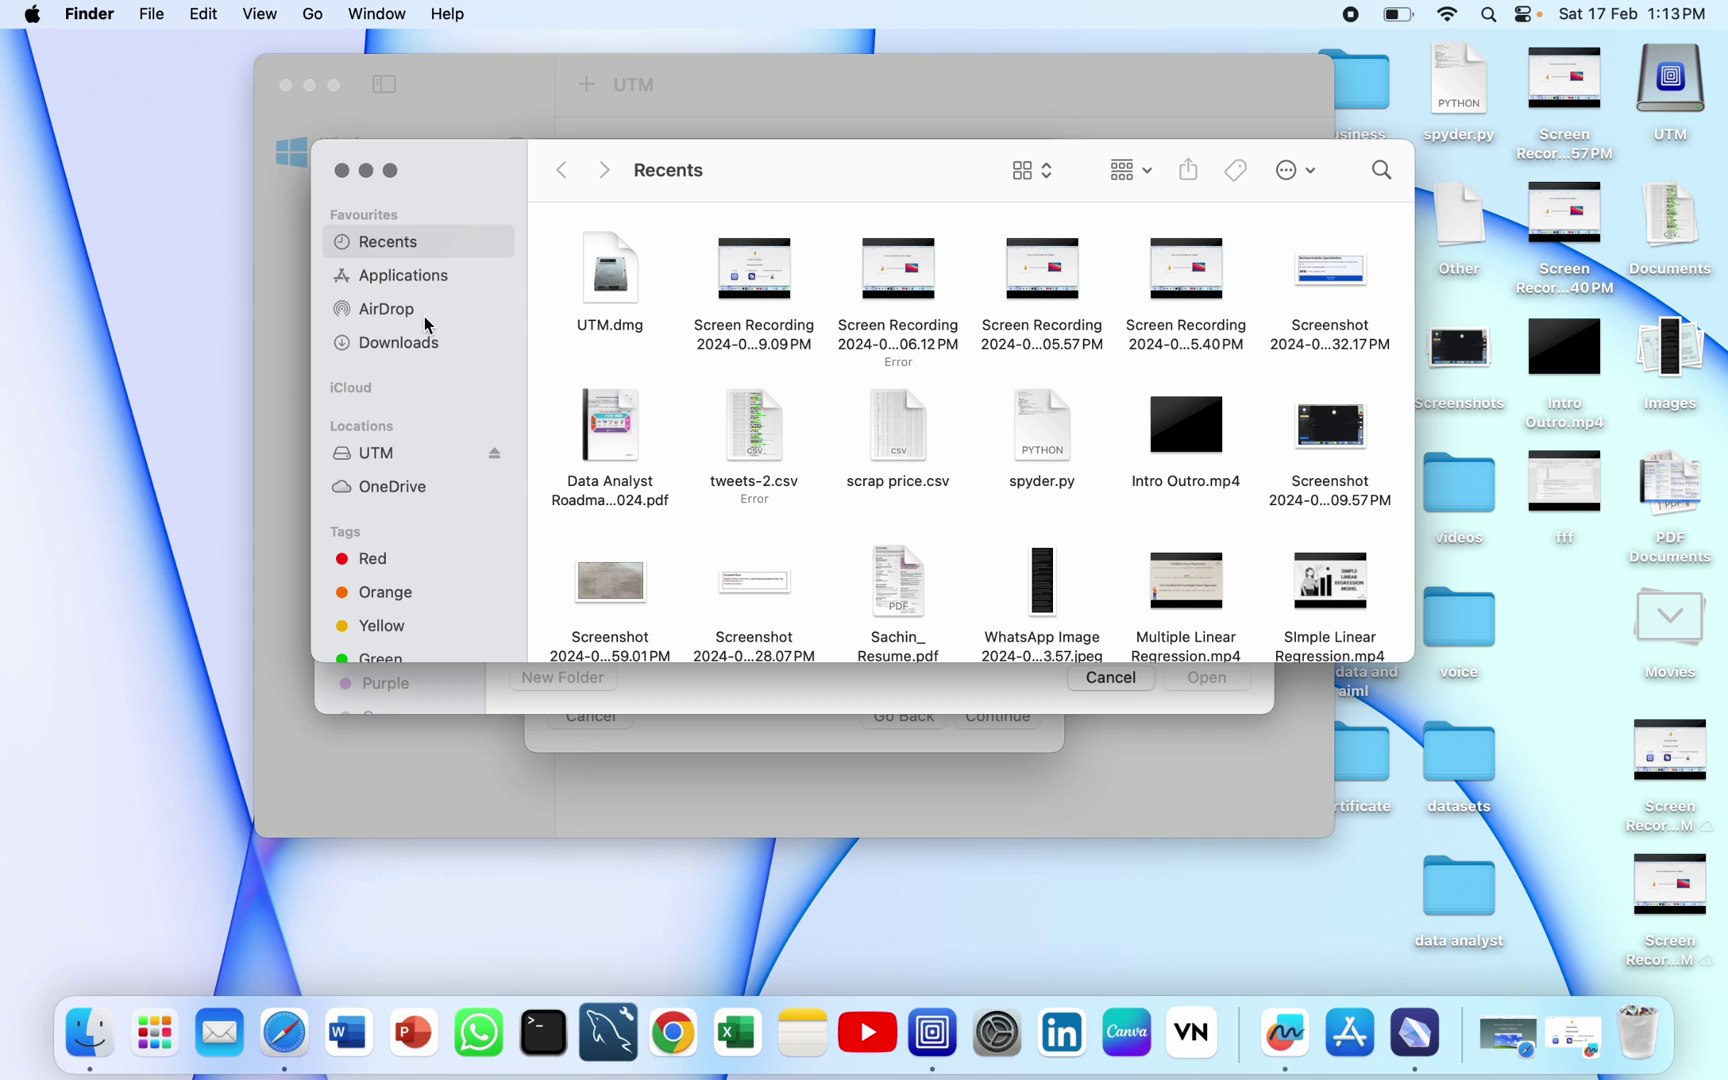
{"action": "left_click", "coordinate": [425, 343]}
{"action": "left_click", "coordinate": [655, 280]}
{"action": "left_click", "coordinate": [696, 257]}
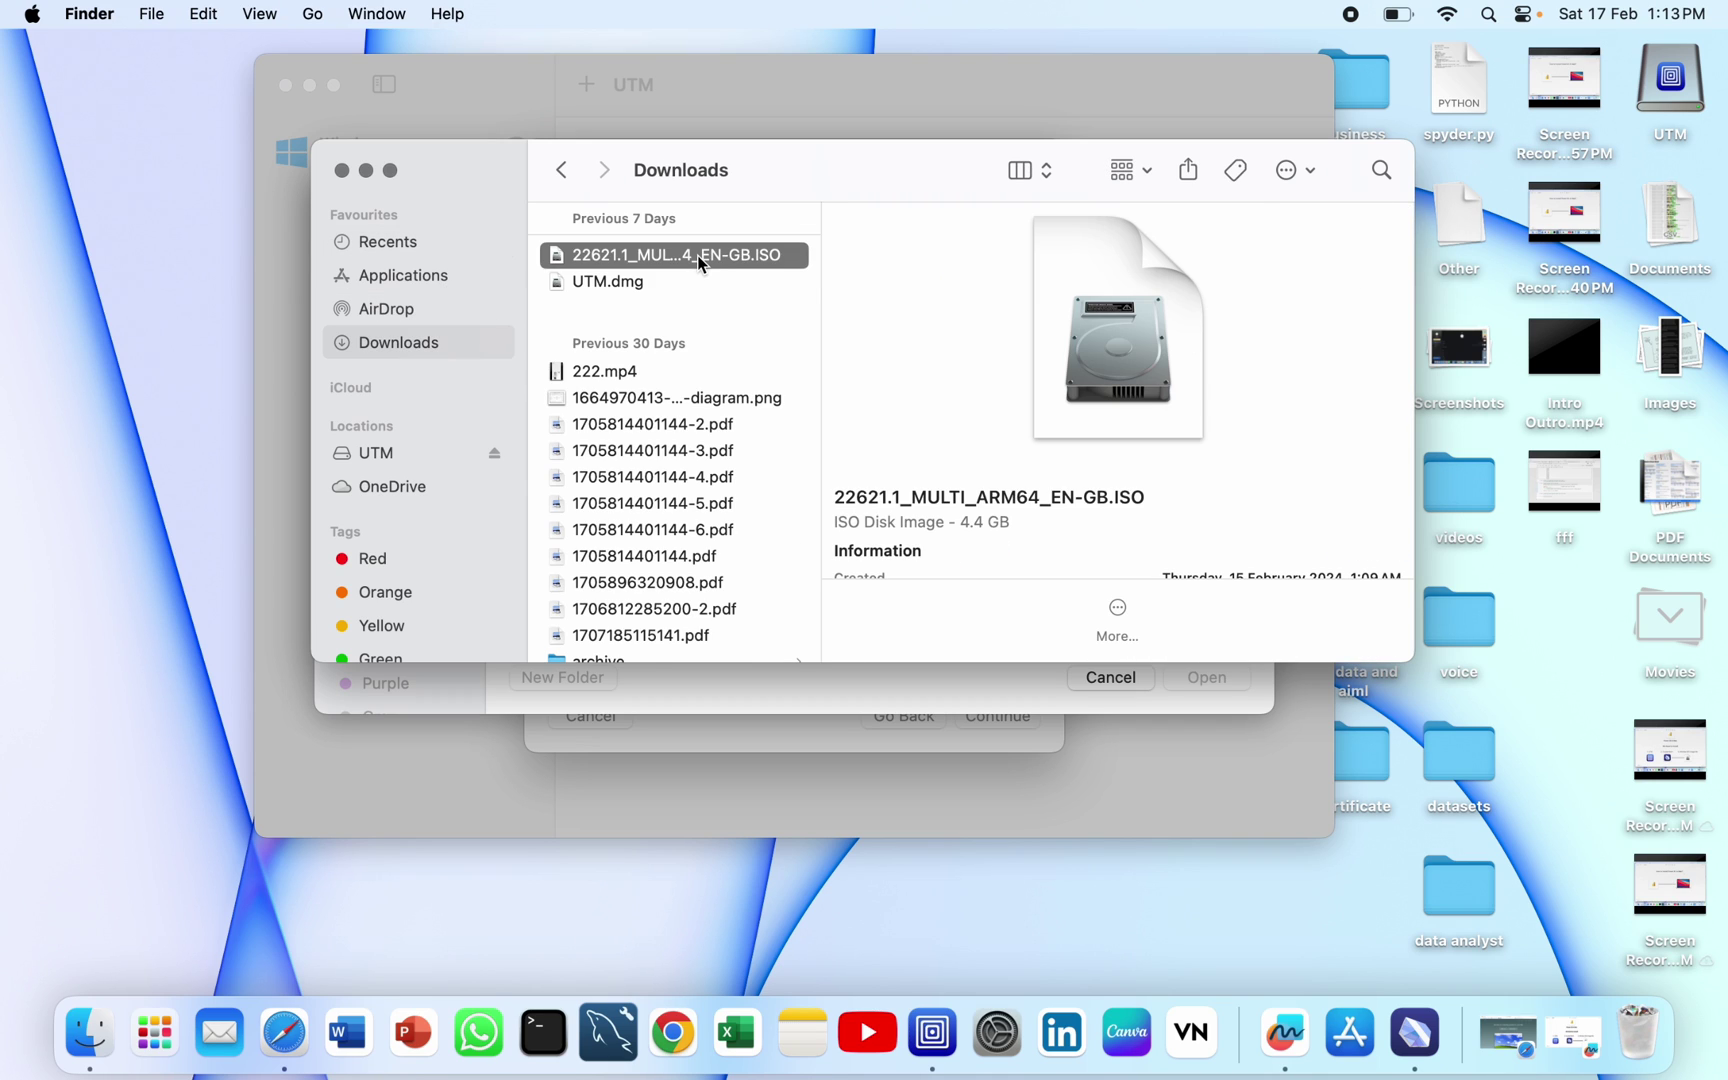
{"action": "right_click", "coordinate": [701, 262]}
{"action": "left_click", "coordinate": [787, 404]}
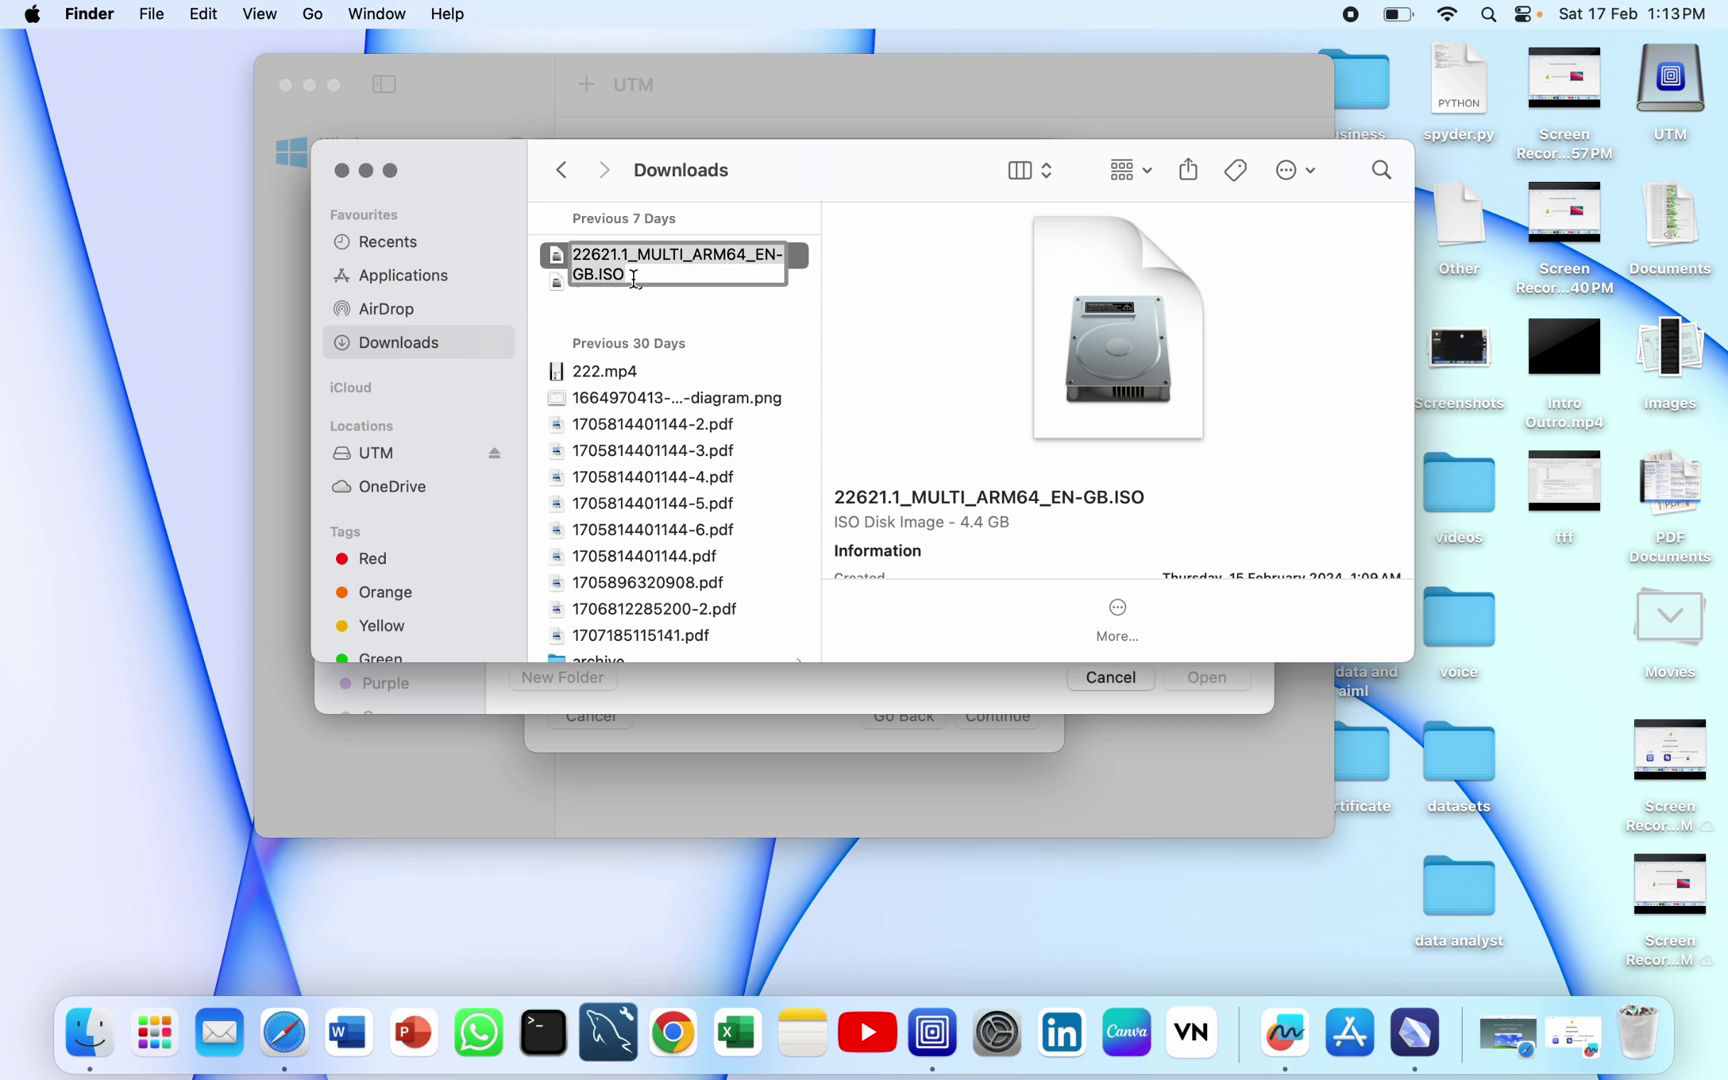
{"action": "left_click", "coordinate": [341, 171]}
Step: Search for 22621.1_MULTI_ARM64_EN-GB.ISO, open it as the boot ISO image, and continue to the hardware settings
{"action": "left_click", "coordinate": [1177, 218]}
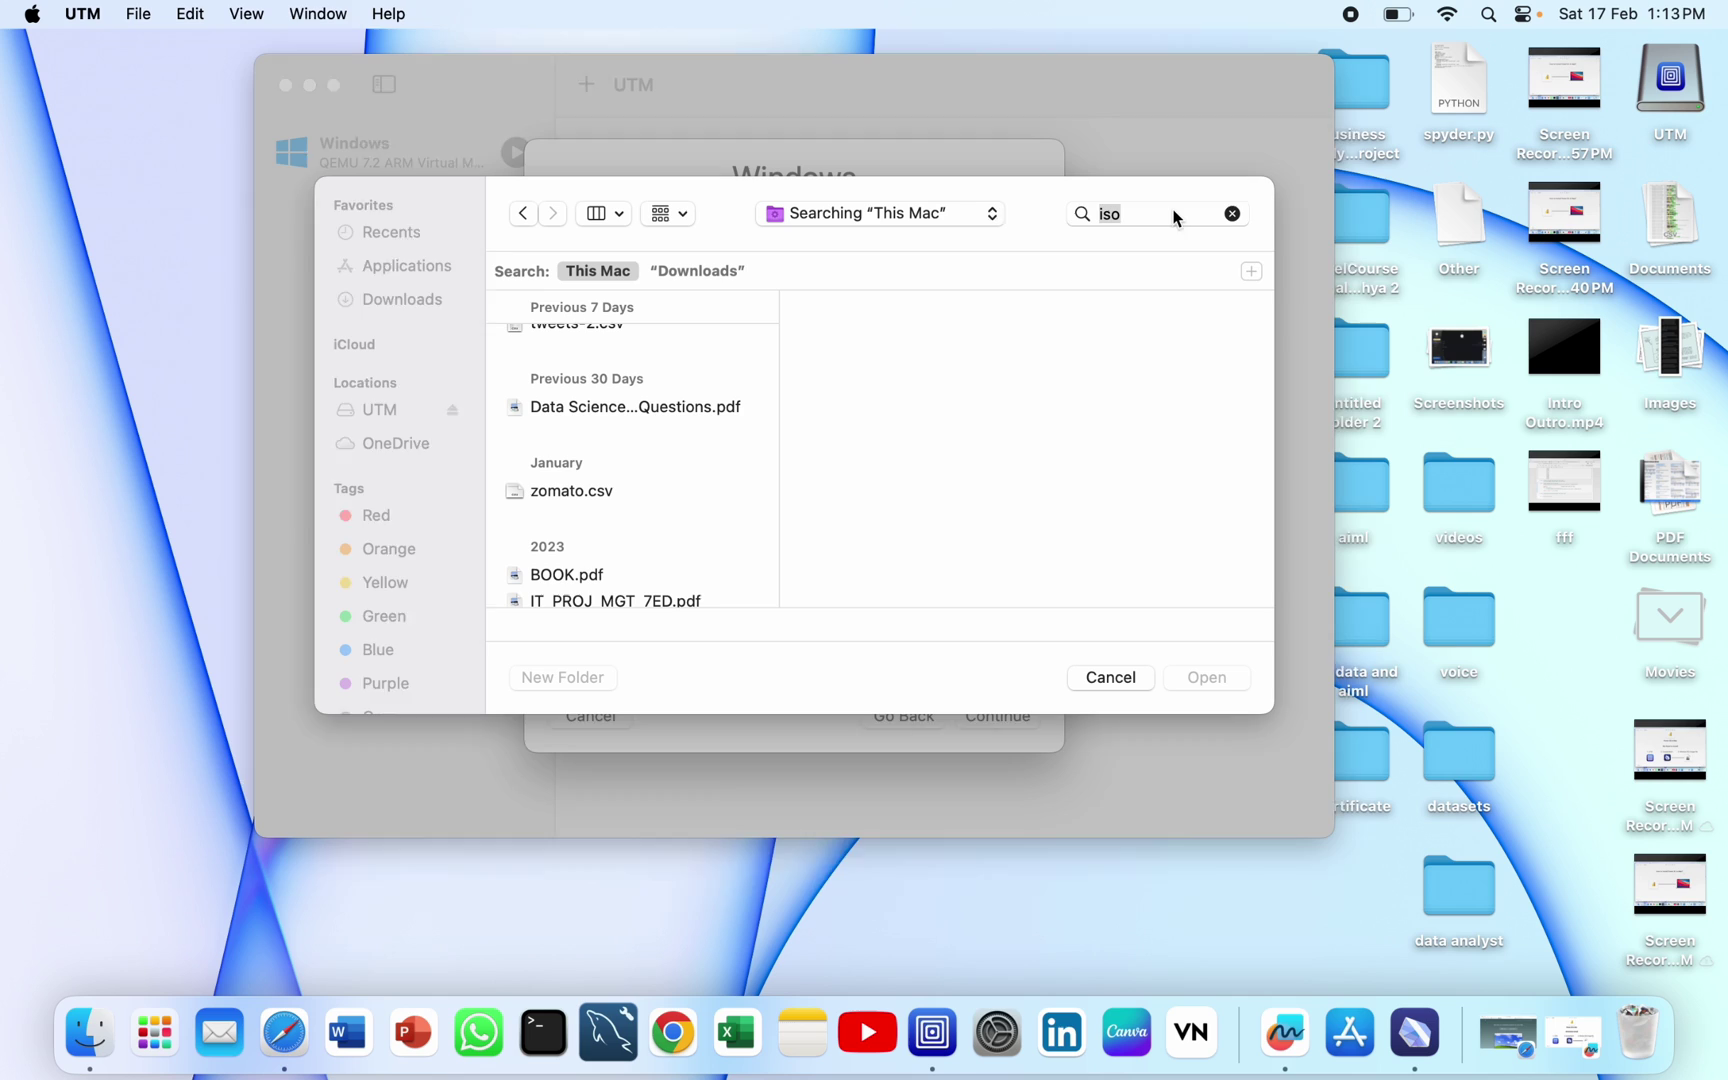
{"action": "type", "text": "22621.1_MULTI_ARM64_EN-GB.ISO"}
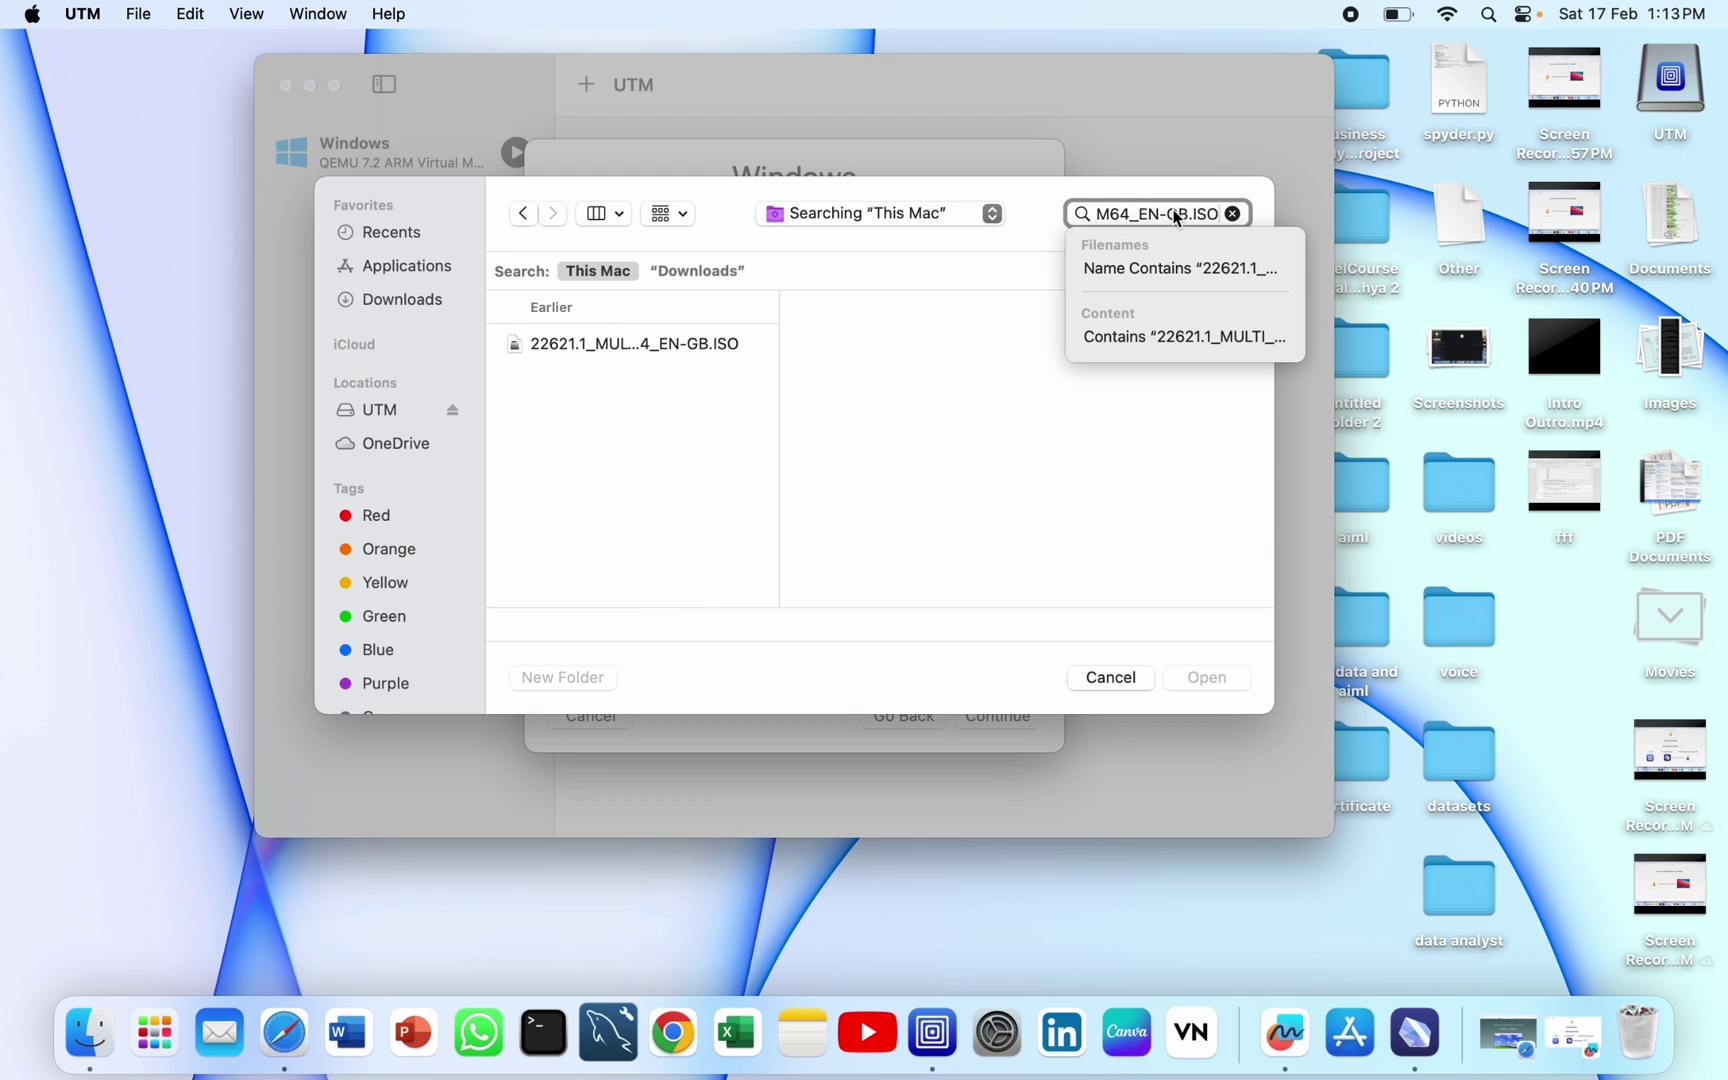
{"action": "left_click", "coordinate": [736, 345]}
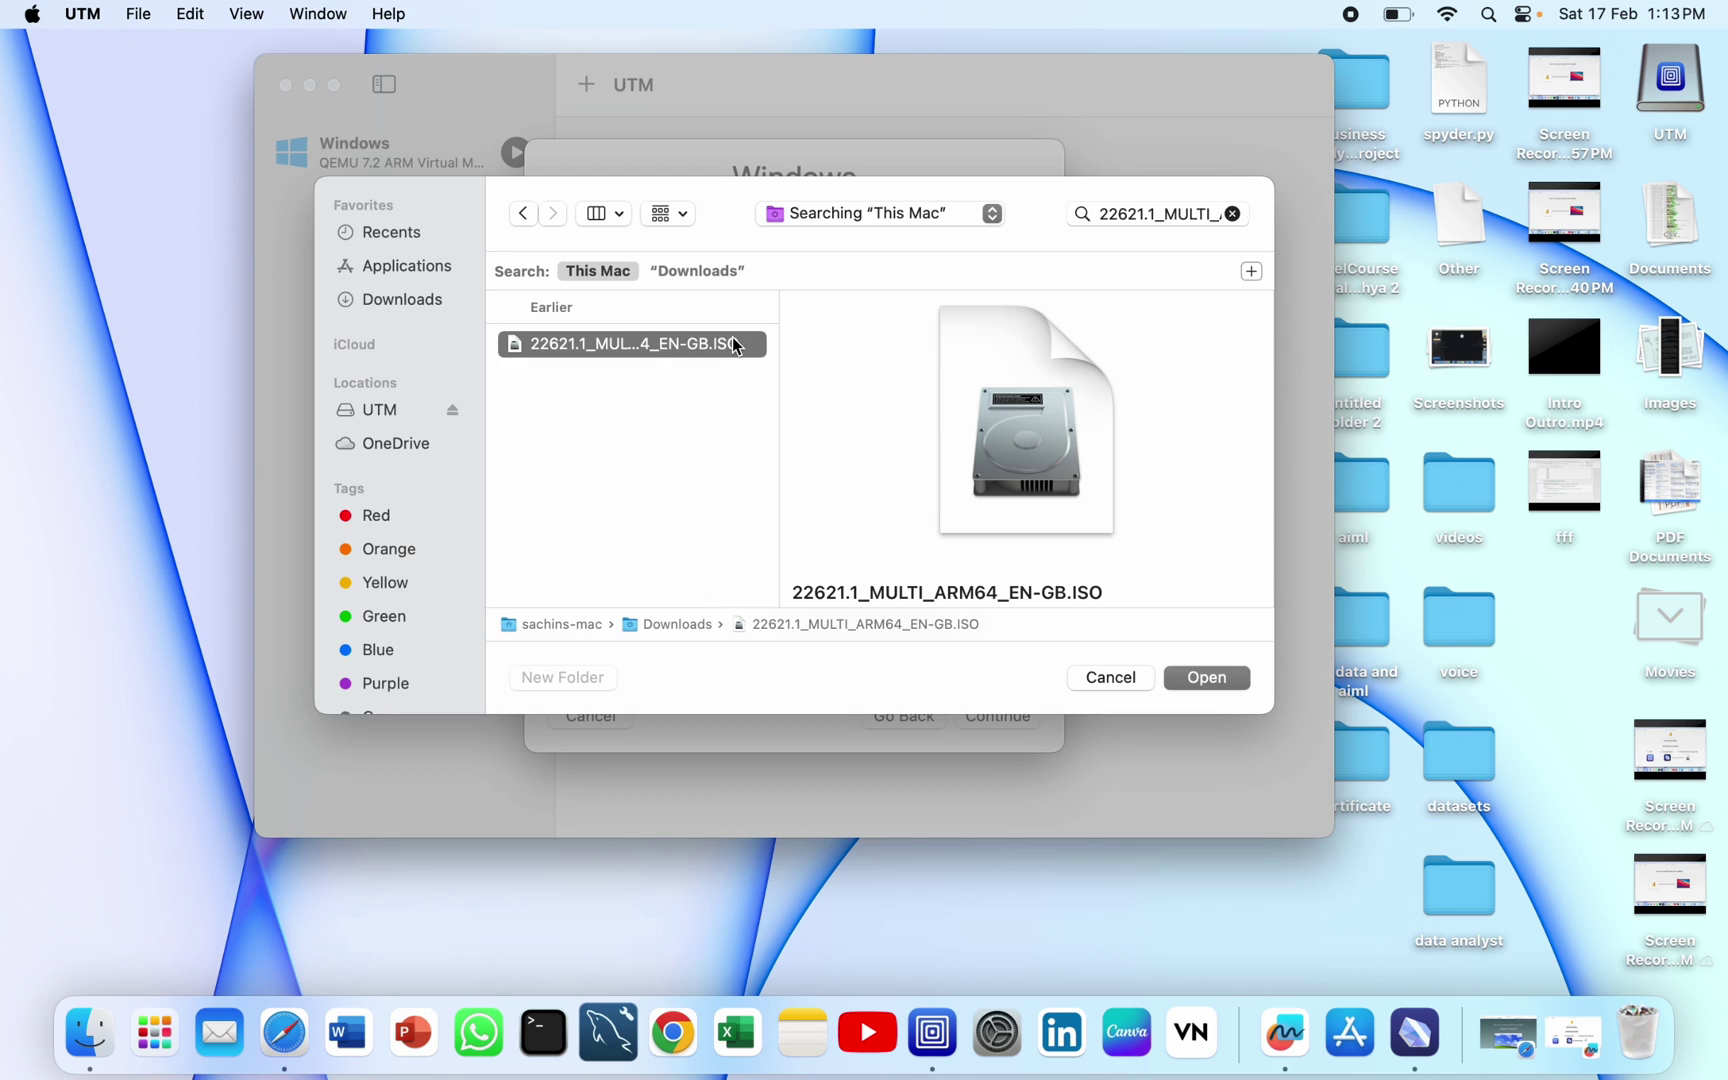
{"action": "left_click", "coordinate": [1207, 679]}
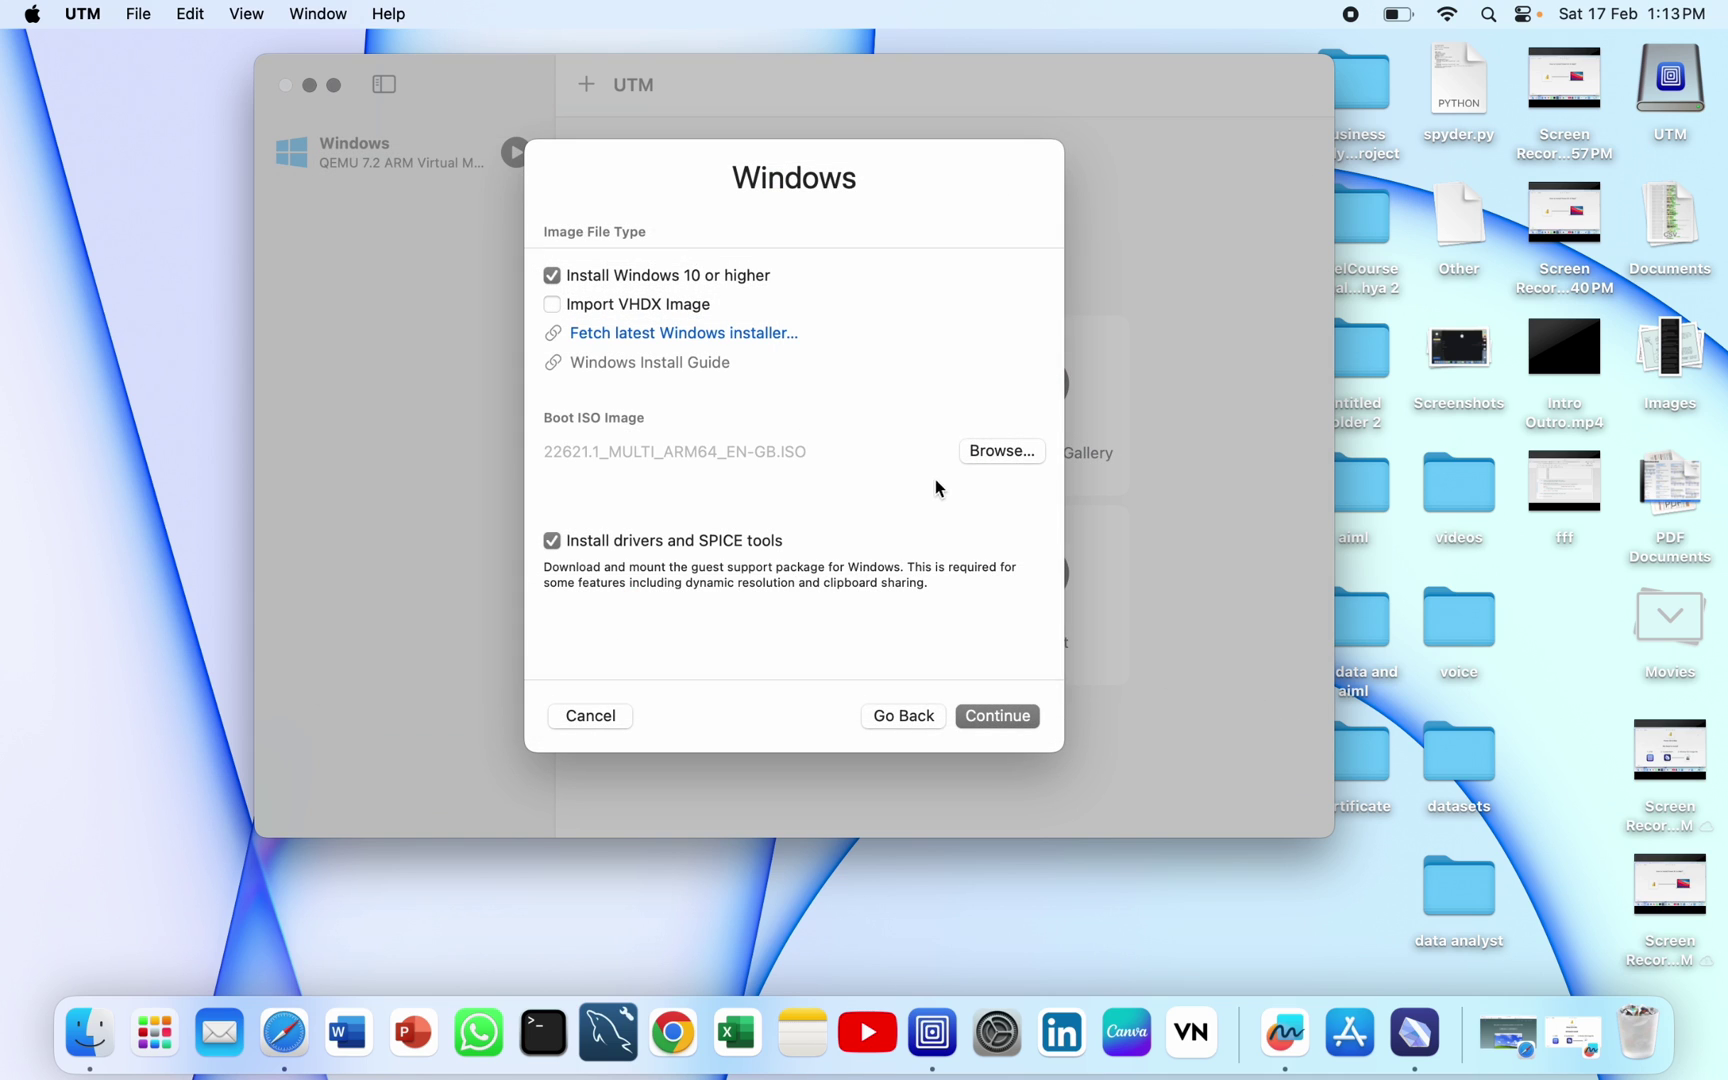
{"action": "left_click", "coordinate": [987, 718]}
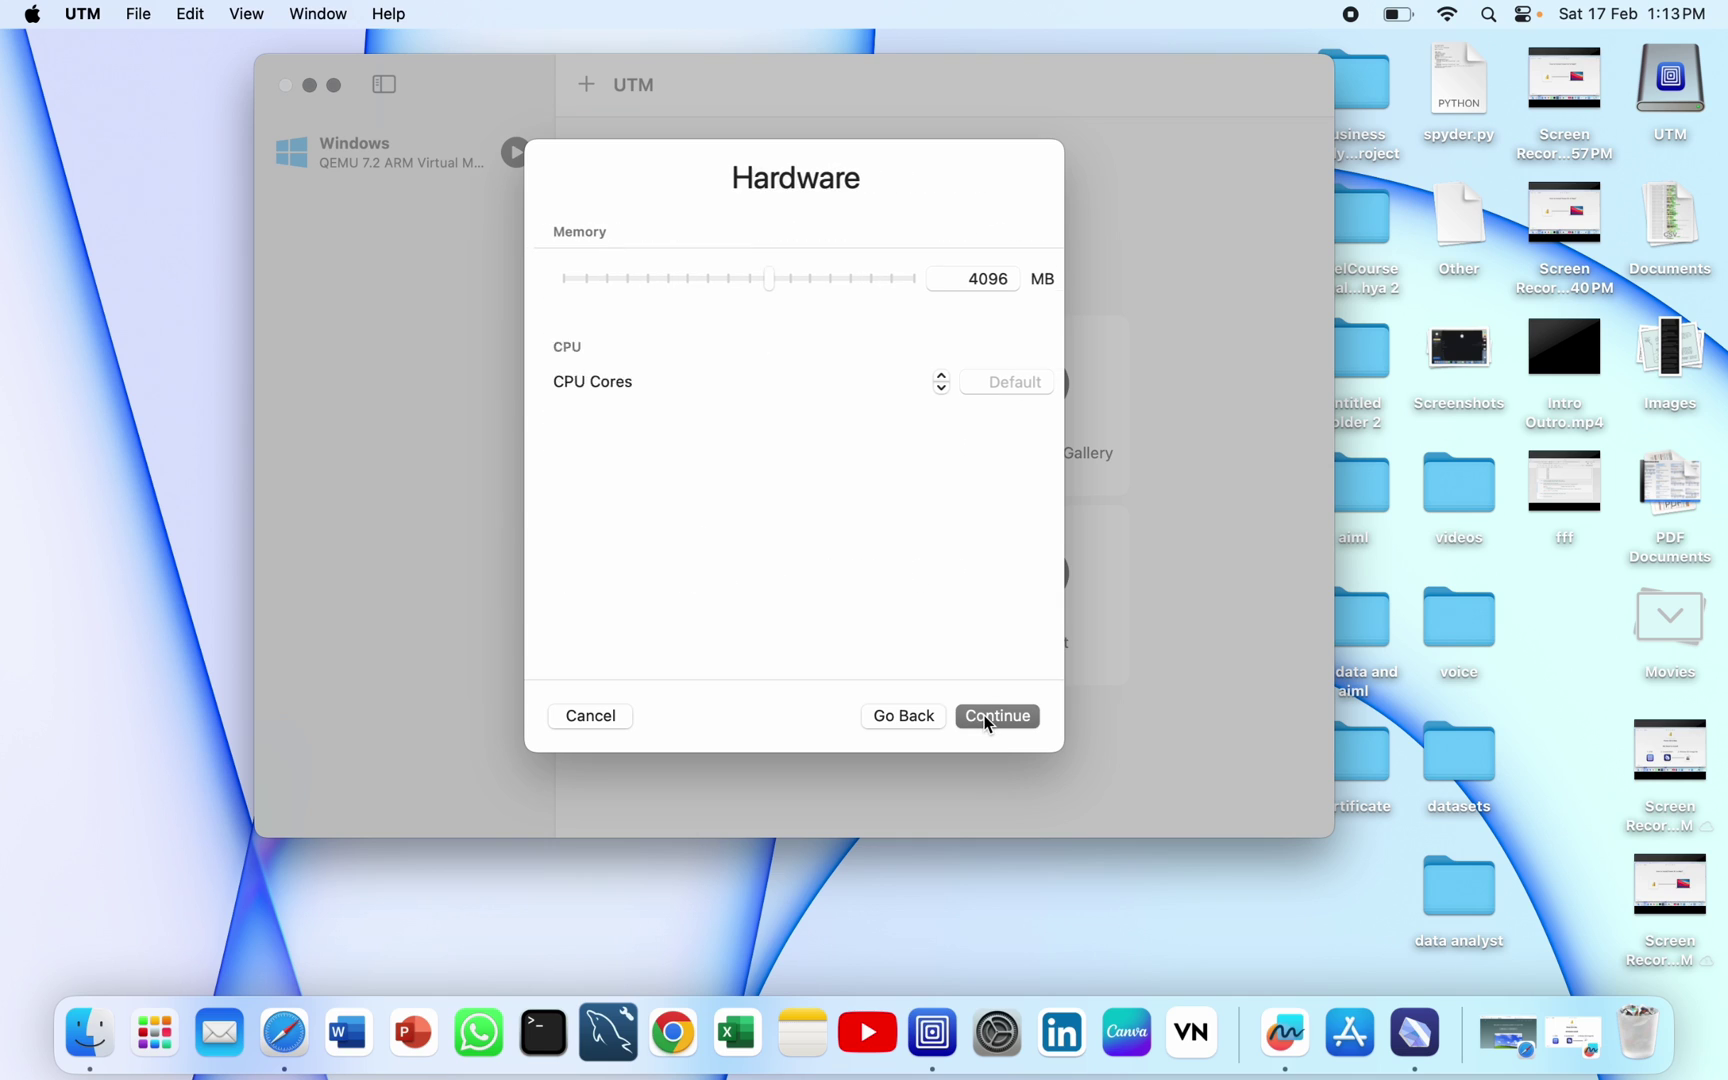
Step: Proceed through the hardware, storage and shared directory settings, keeping 4096 MB of memory, default CPU cores and no shared directory
{"action": "left_click", "coordinate": [989, 718]}
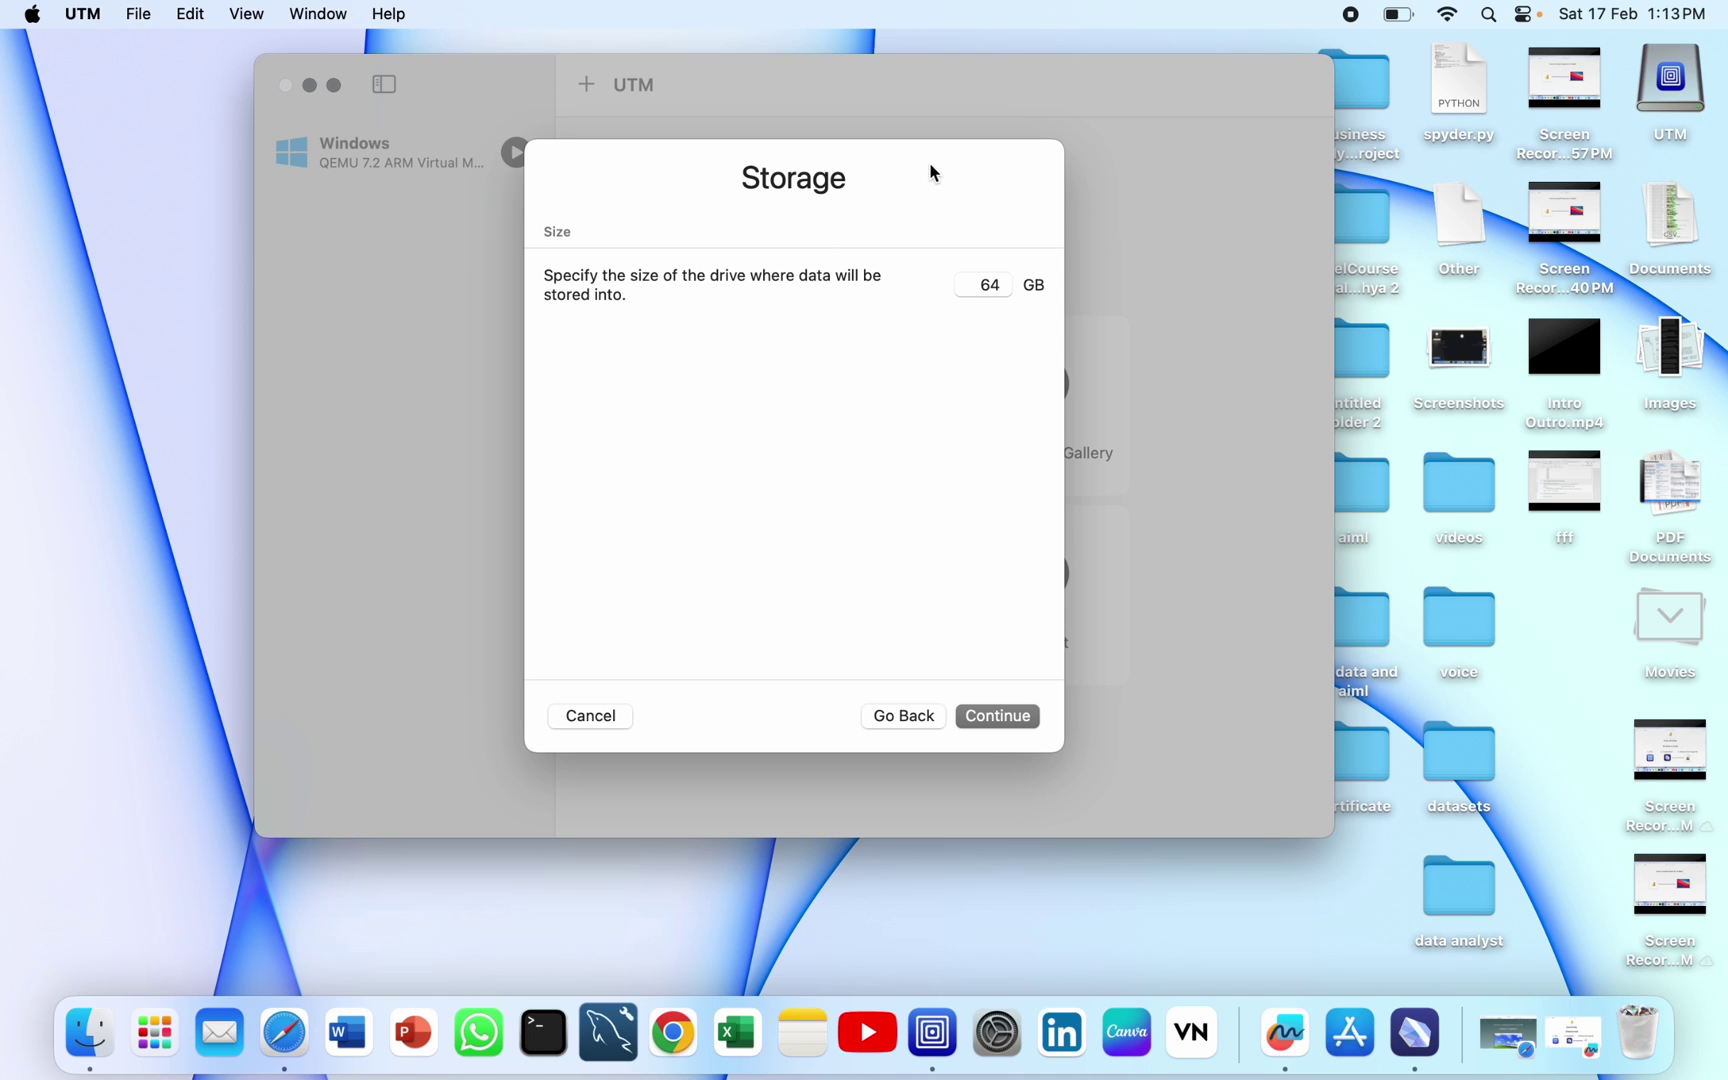
{"action": "left_click", "coordinate": [992, 284]}
{"action": "left_click", "coordinate": [992, 365]}
{"action": "left_click", "coordinate": [995, 718]}
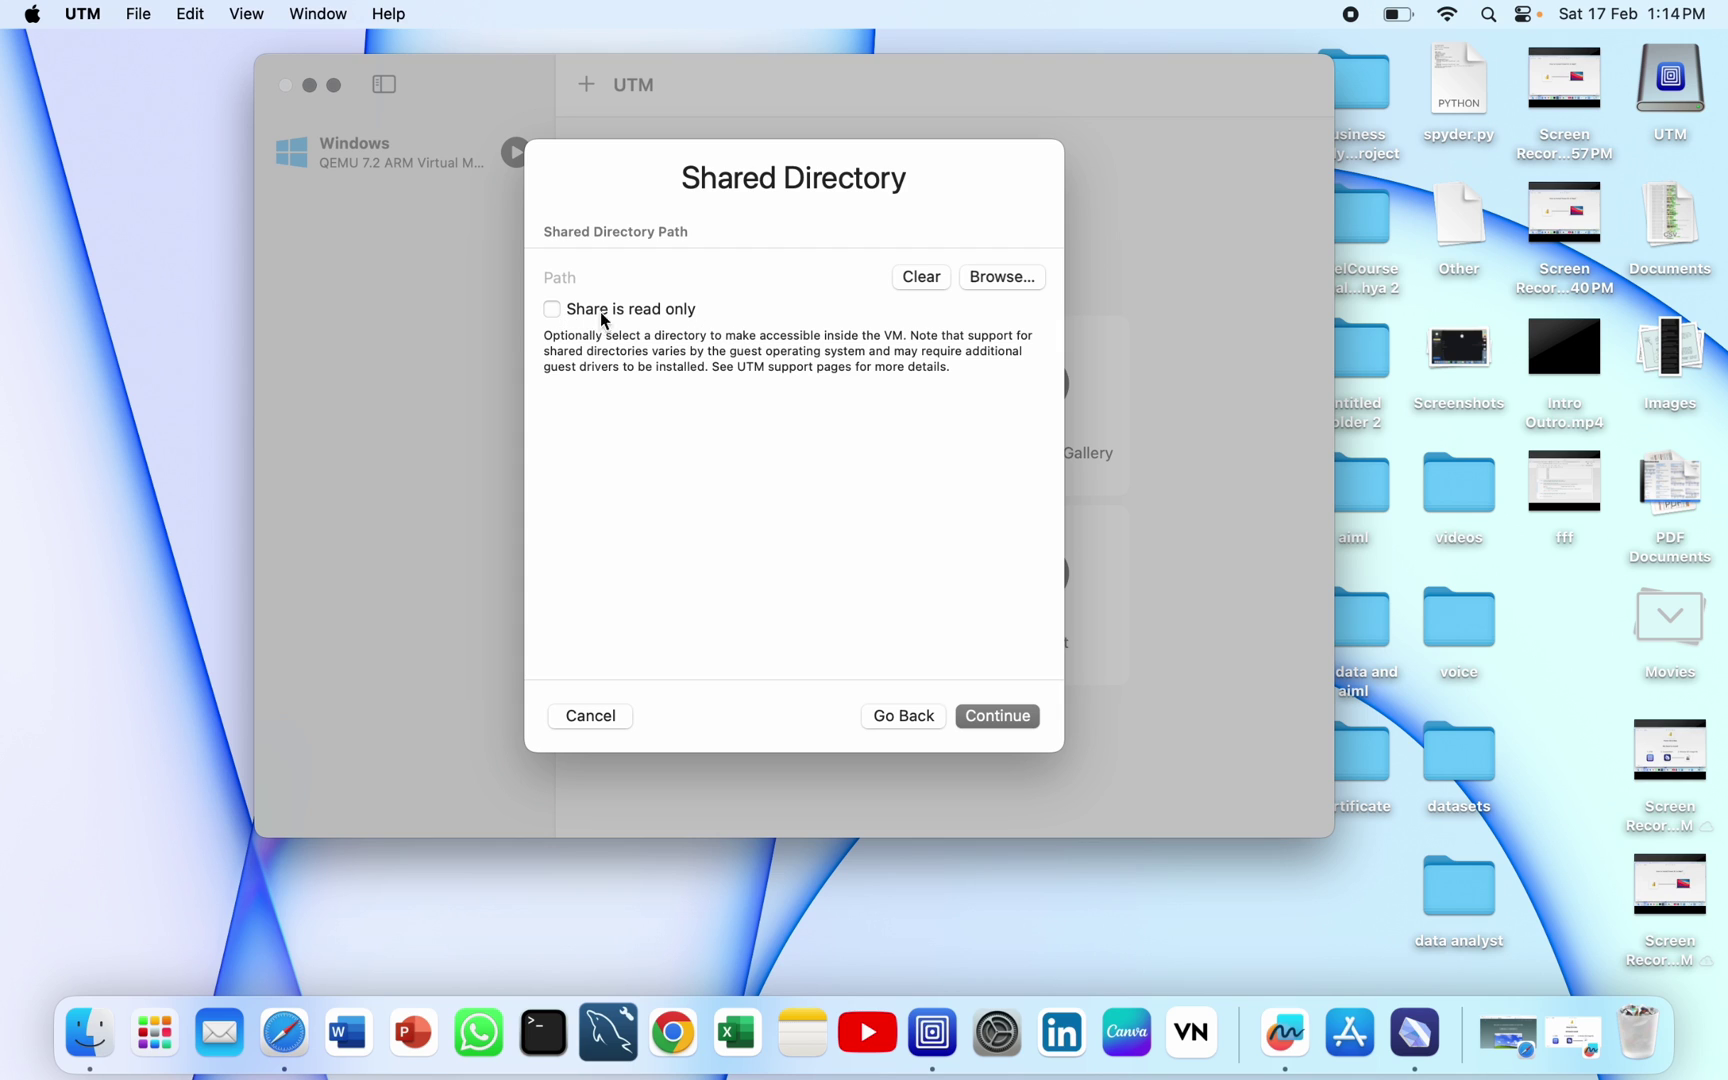
{"action": "left_click", "coordinate": [1013, 716]}
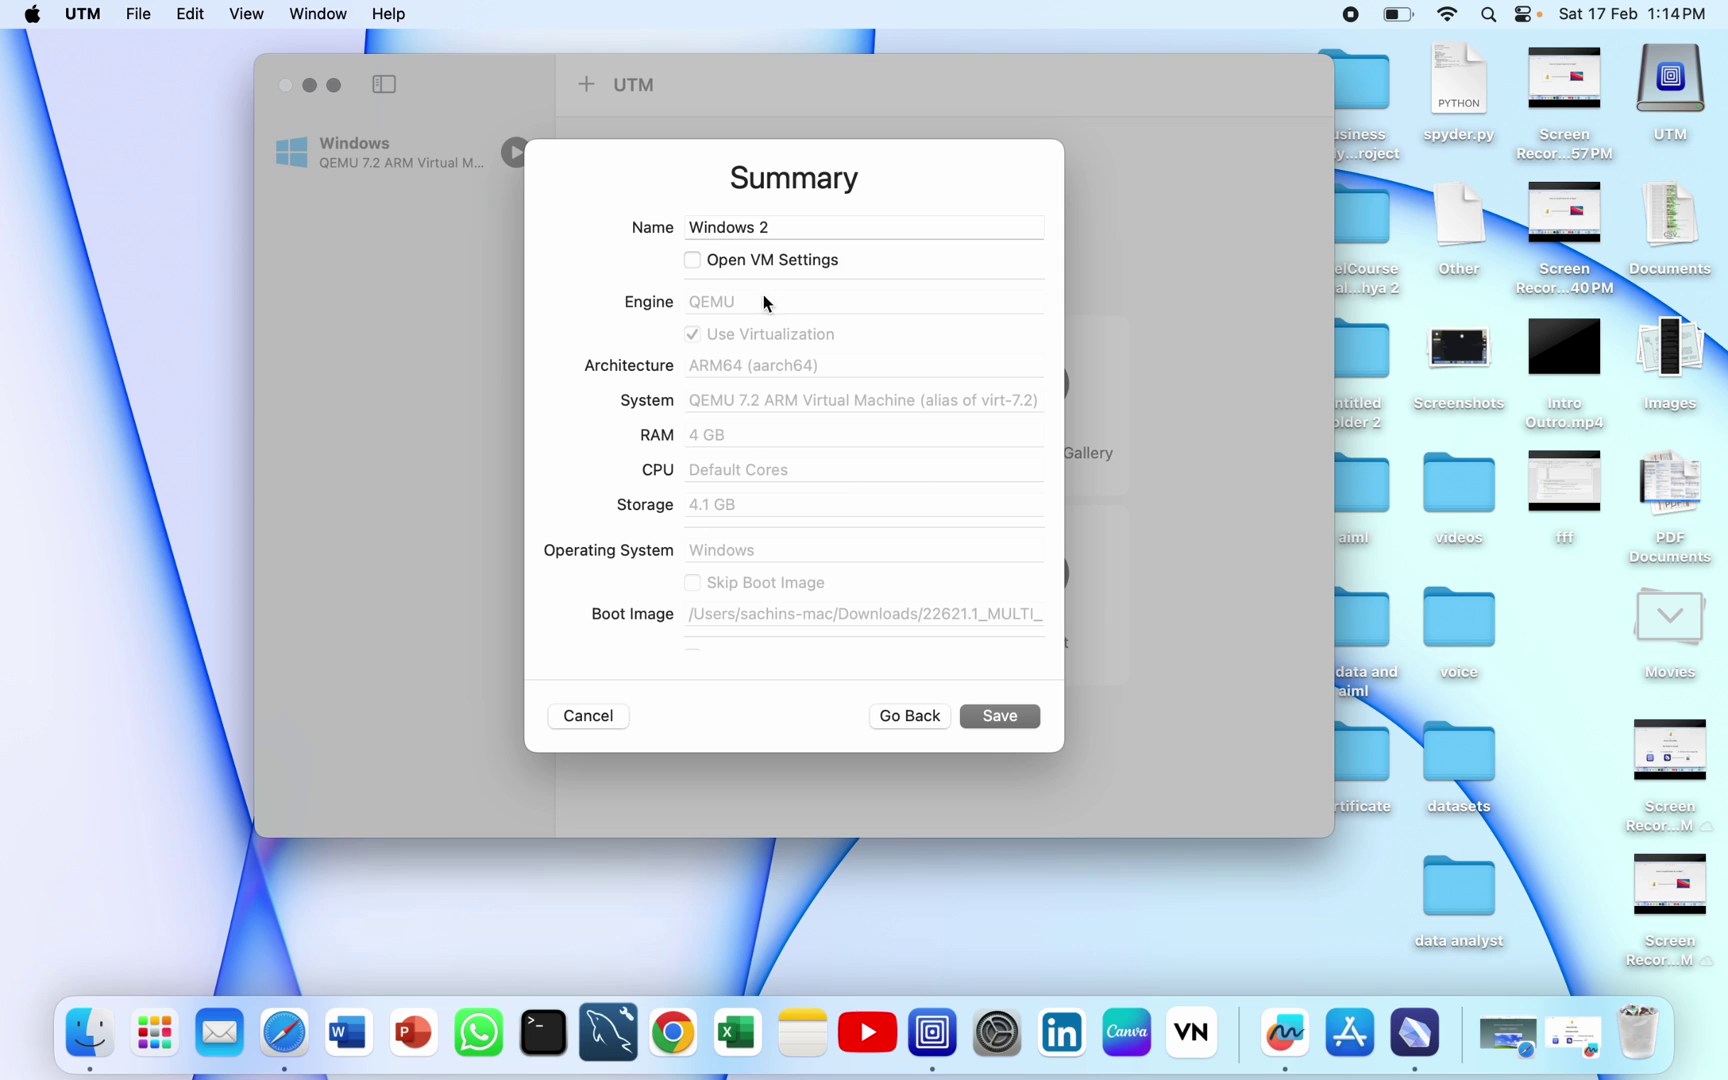
Step: Review the virtual machine summary, name the machine Windows 11, and save it
{"action": "scroll", "coordinate": [770, 330], "scroll_direction": "down", "scroll_amount": 3}
{"action": "scroll", "coordinate": [800, 350], "scroll_direction": "up", "scroll_amount": 3}
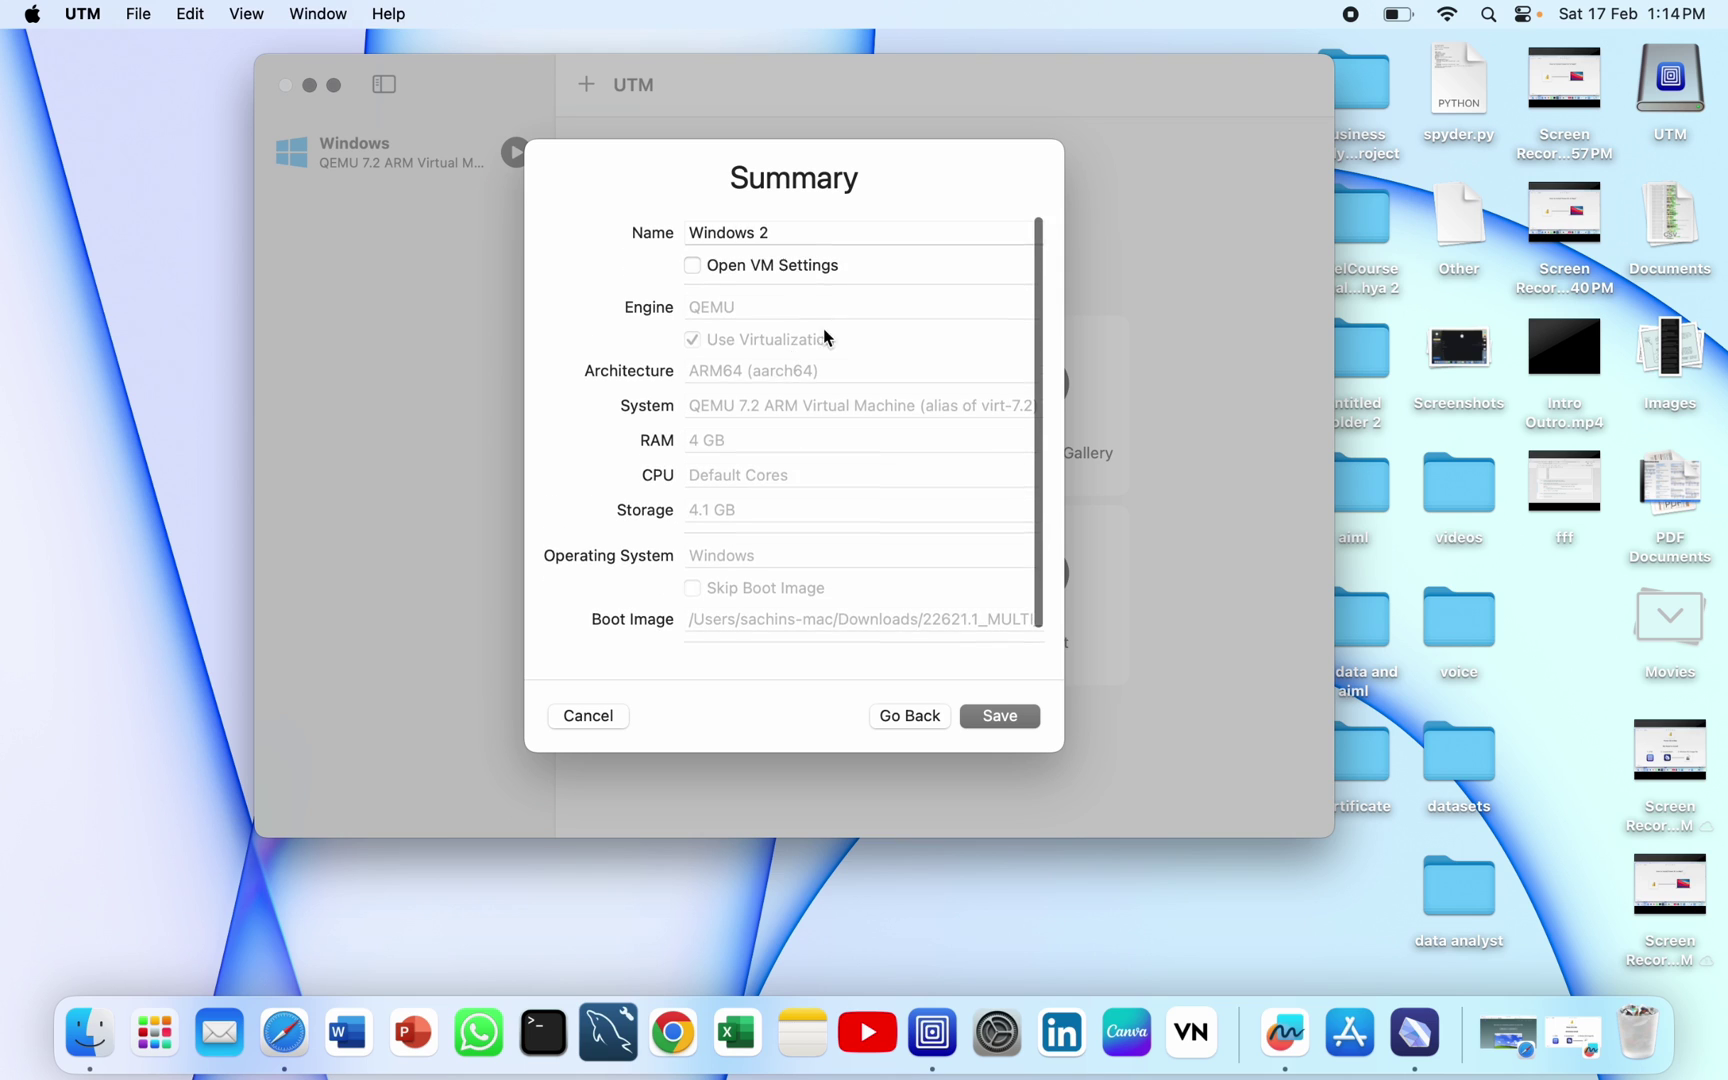
{"action": "triple_click", "coordinate": [794, 226]}
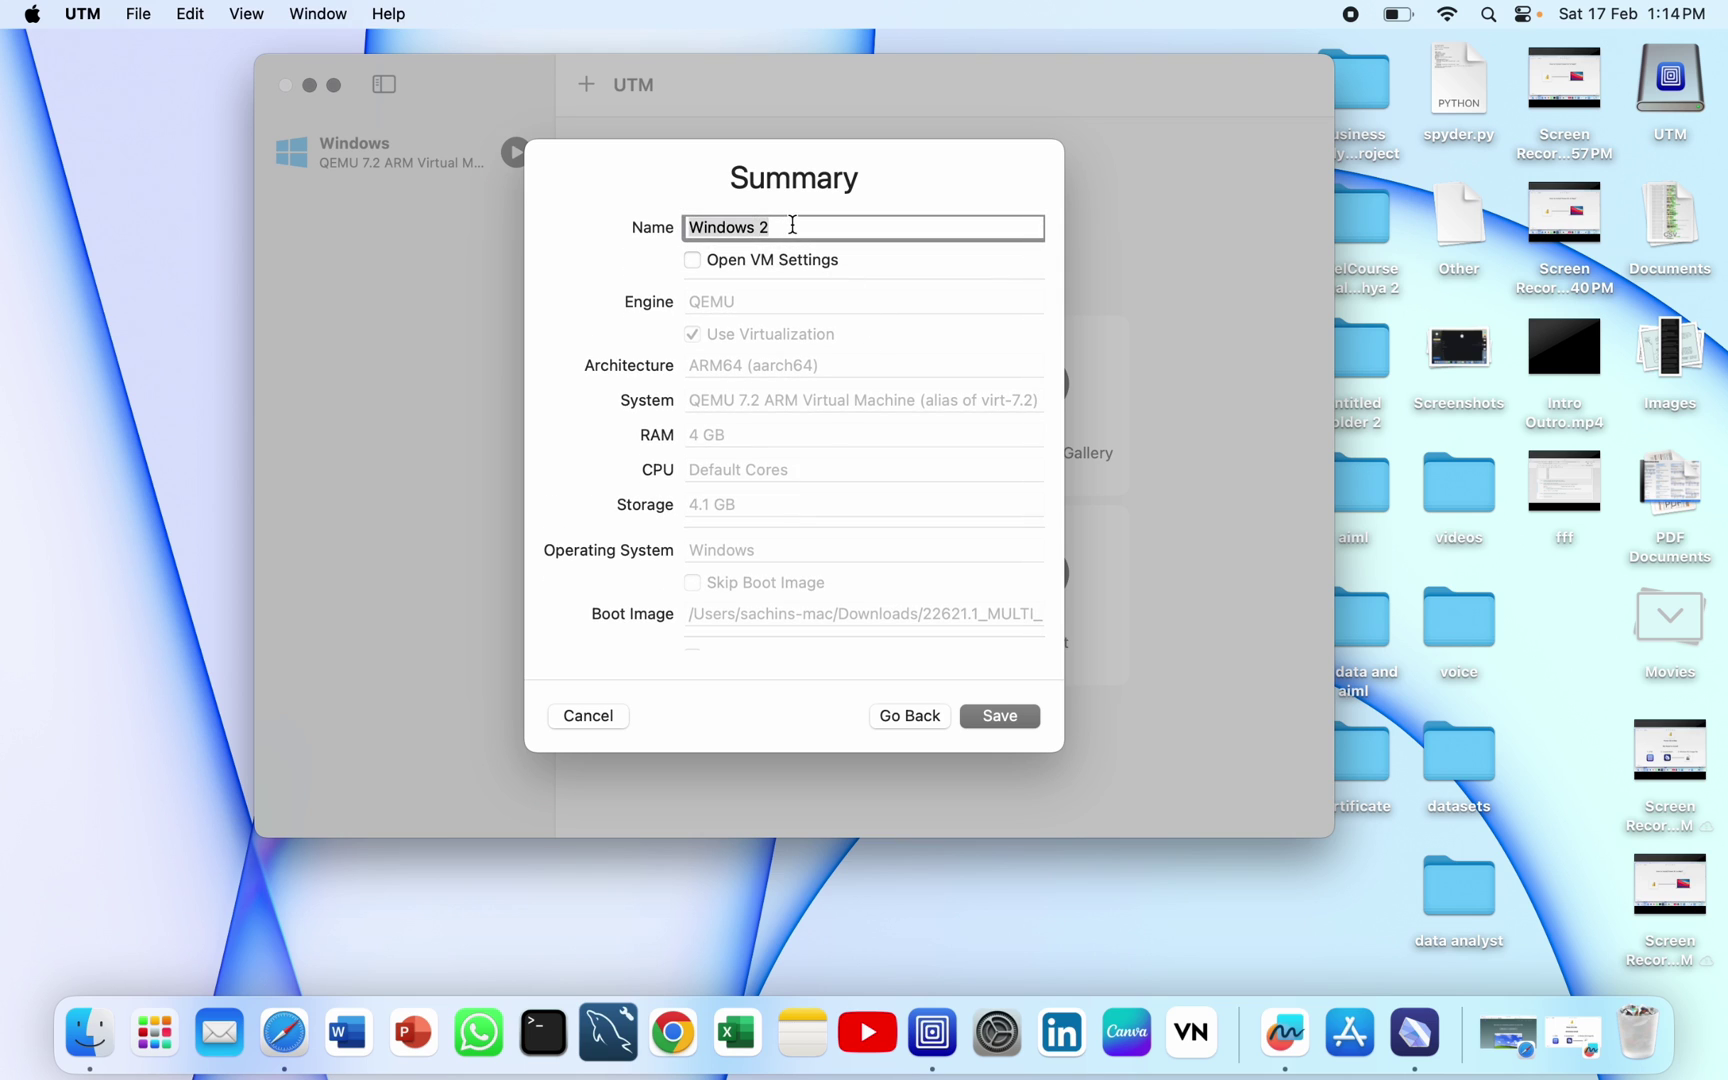
{"action": "left_click", "coordinate": [794, 226]}
{"action": "double_click", "coordinate": [790, 222]}
{"action": "type", "text": "11"}
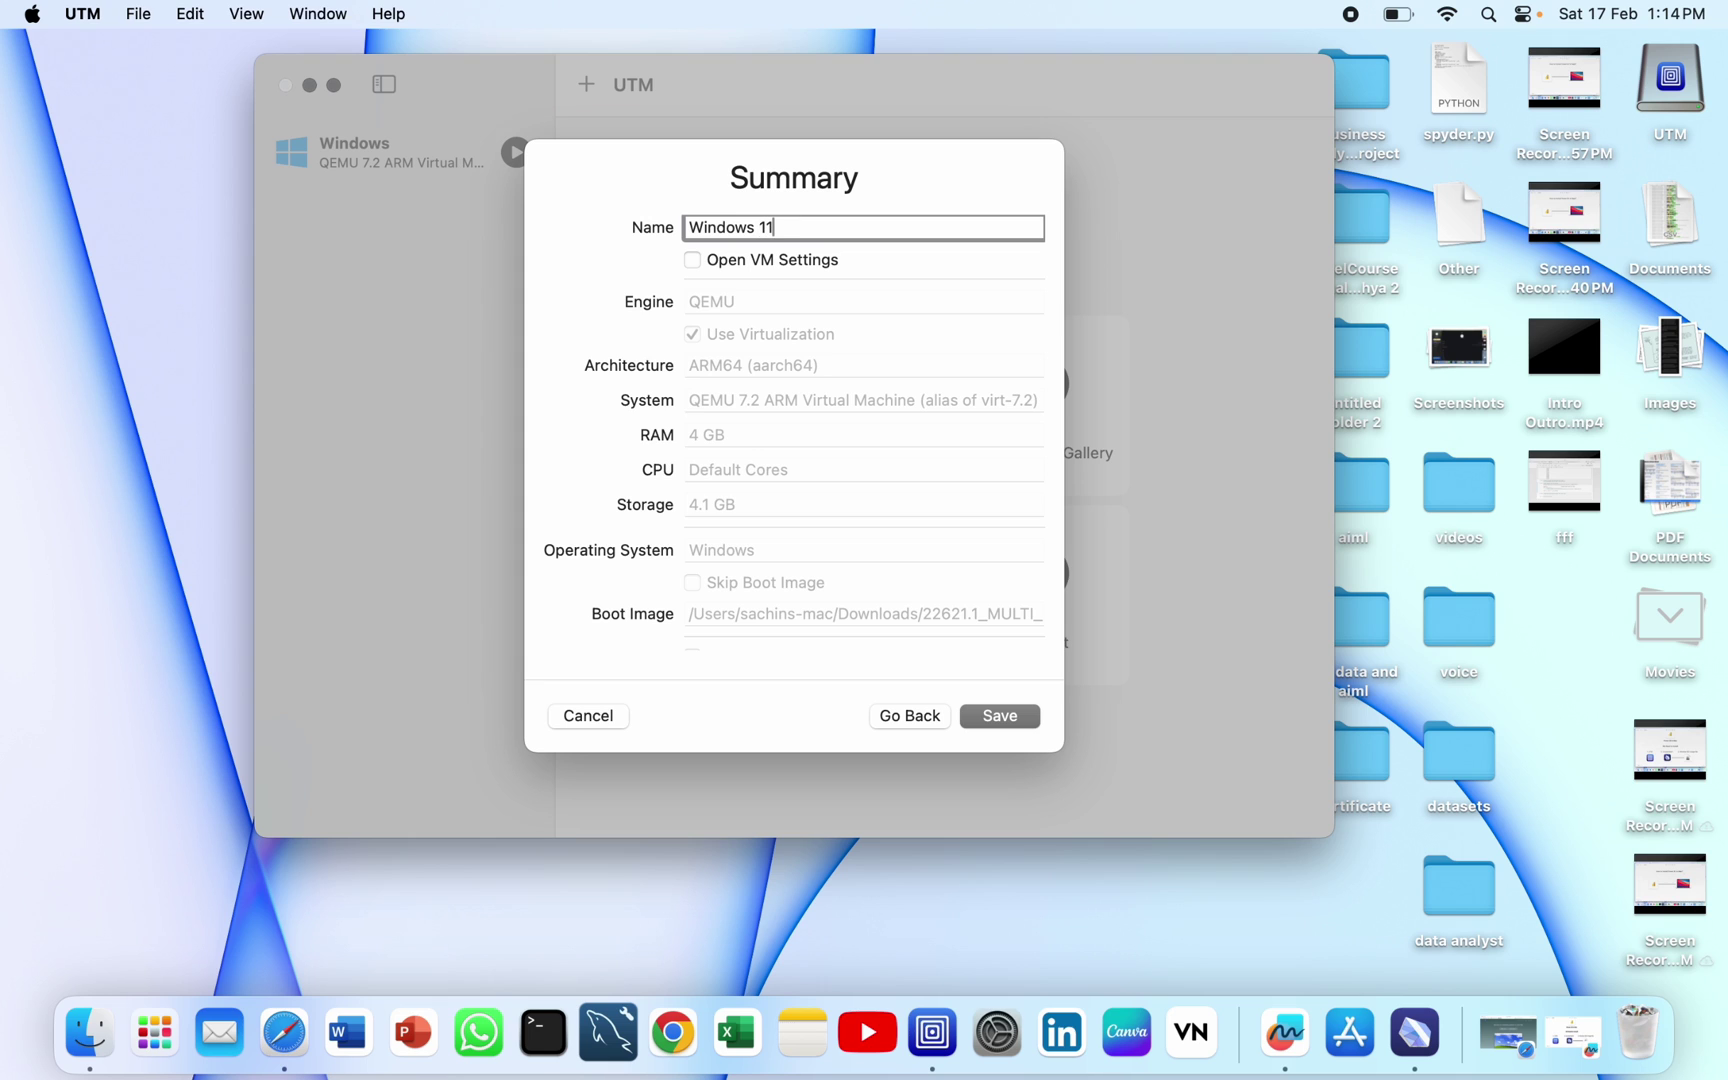
{"action": "left_click", "coordinate": [989, 713]}
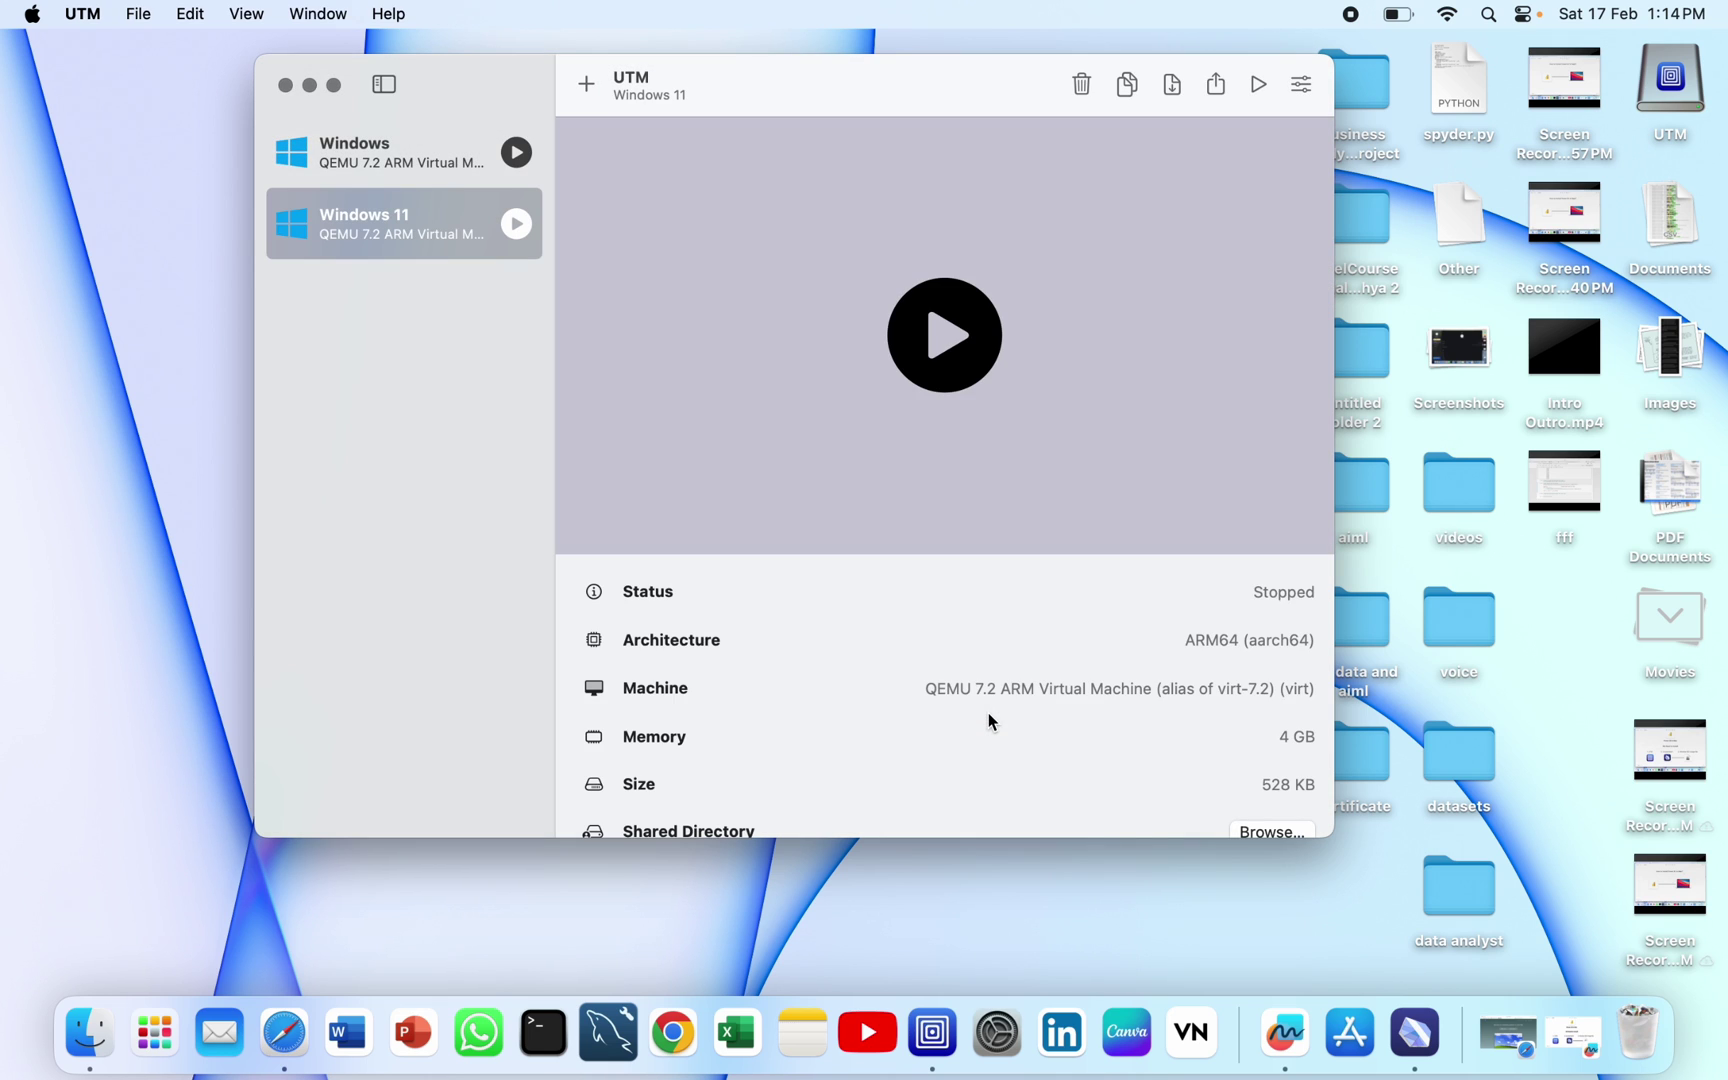
Step: Review the Windows 11 machine's details, expand the UTM window to full screen, and start the virtual machine
{"action": "scroll", "coordinate": [988, 711], "scroll_direction": "down", "scroll_amount": 3}
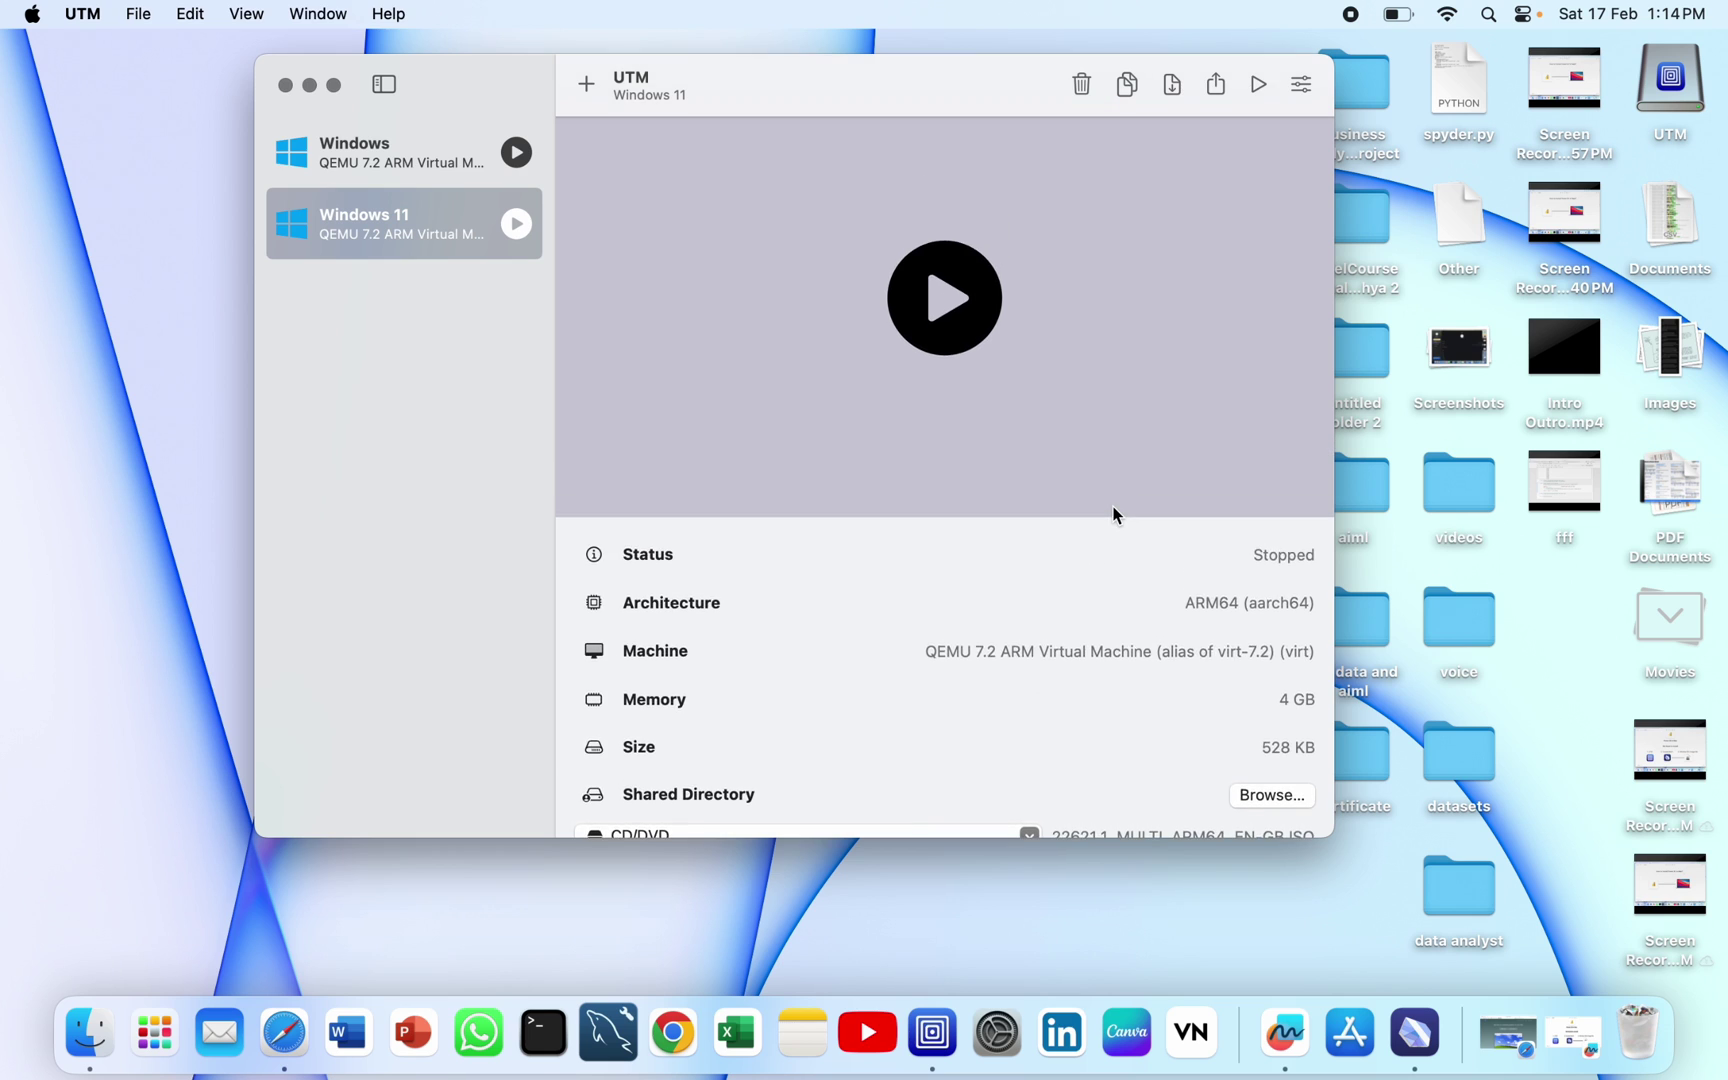
{"action": "scroll", "coordinate": [933, 509], "scroll_direction": "down", "scroll_amount": 3}
{"action": "scroll", "coordinate": [926, 505], "scroll_direction": "up", "scroll_amount": 2}
{"action": "scroll", "coordinate": [926, 505], "scroll_direction": "down", "scroll_amount": 3}
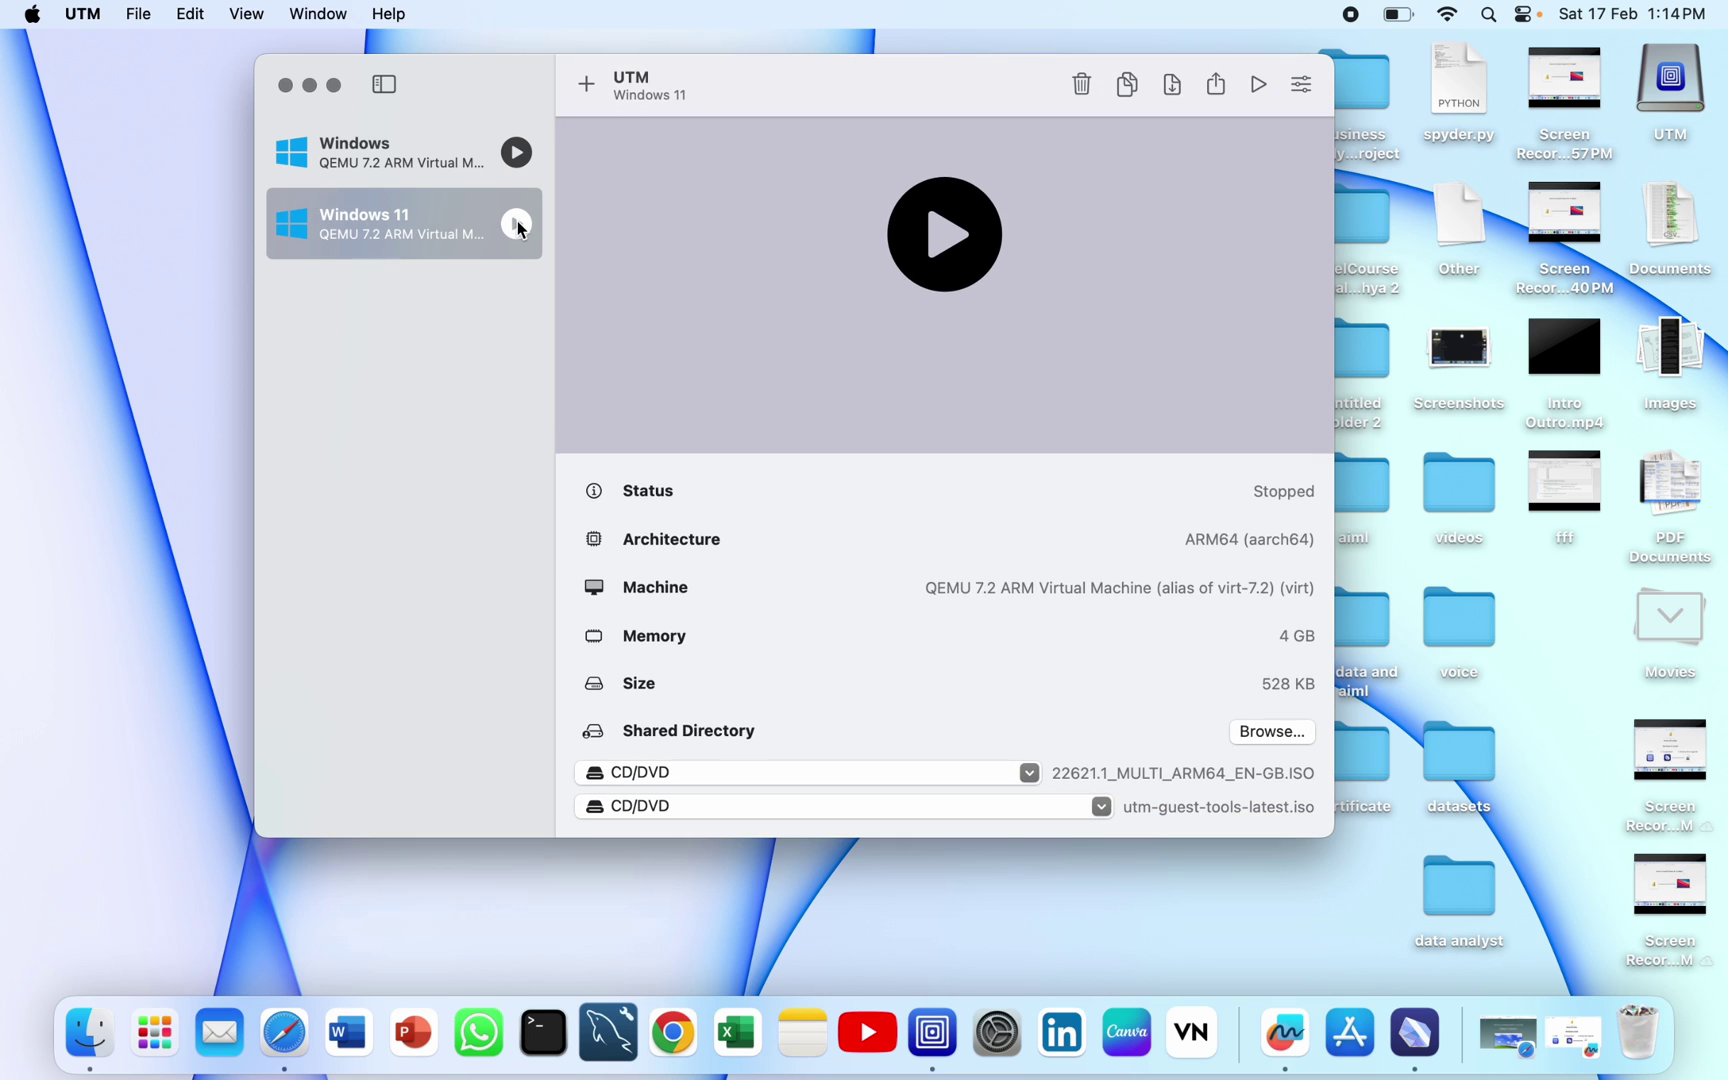
{"action": "left_click", "coordinate": [338, 83]}
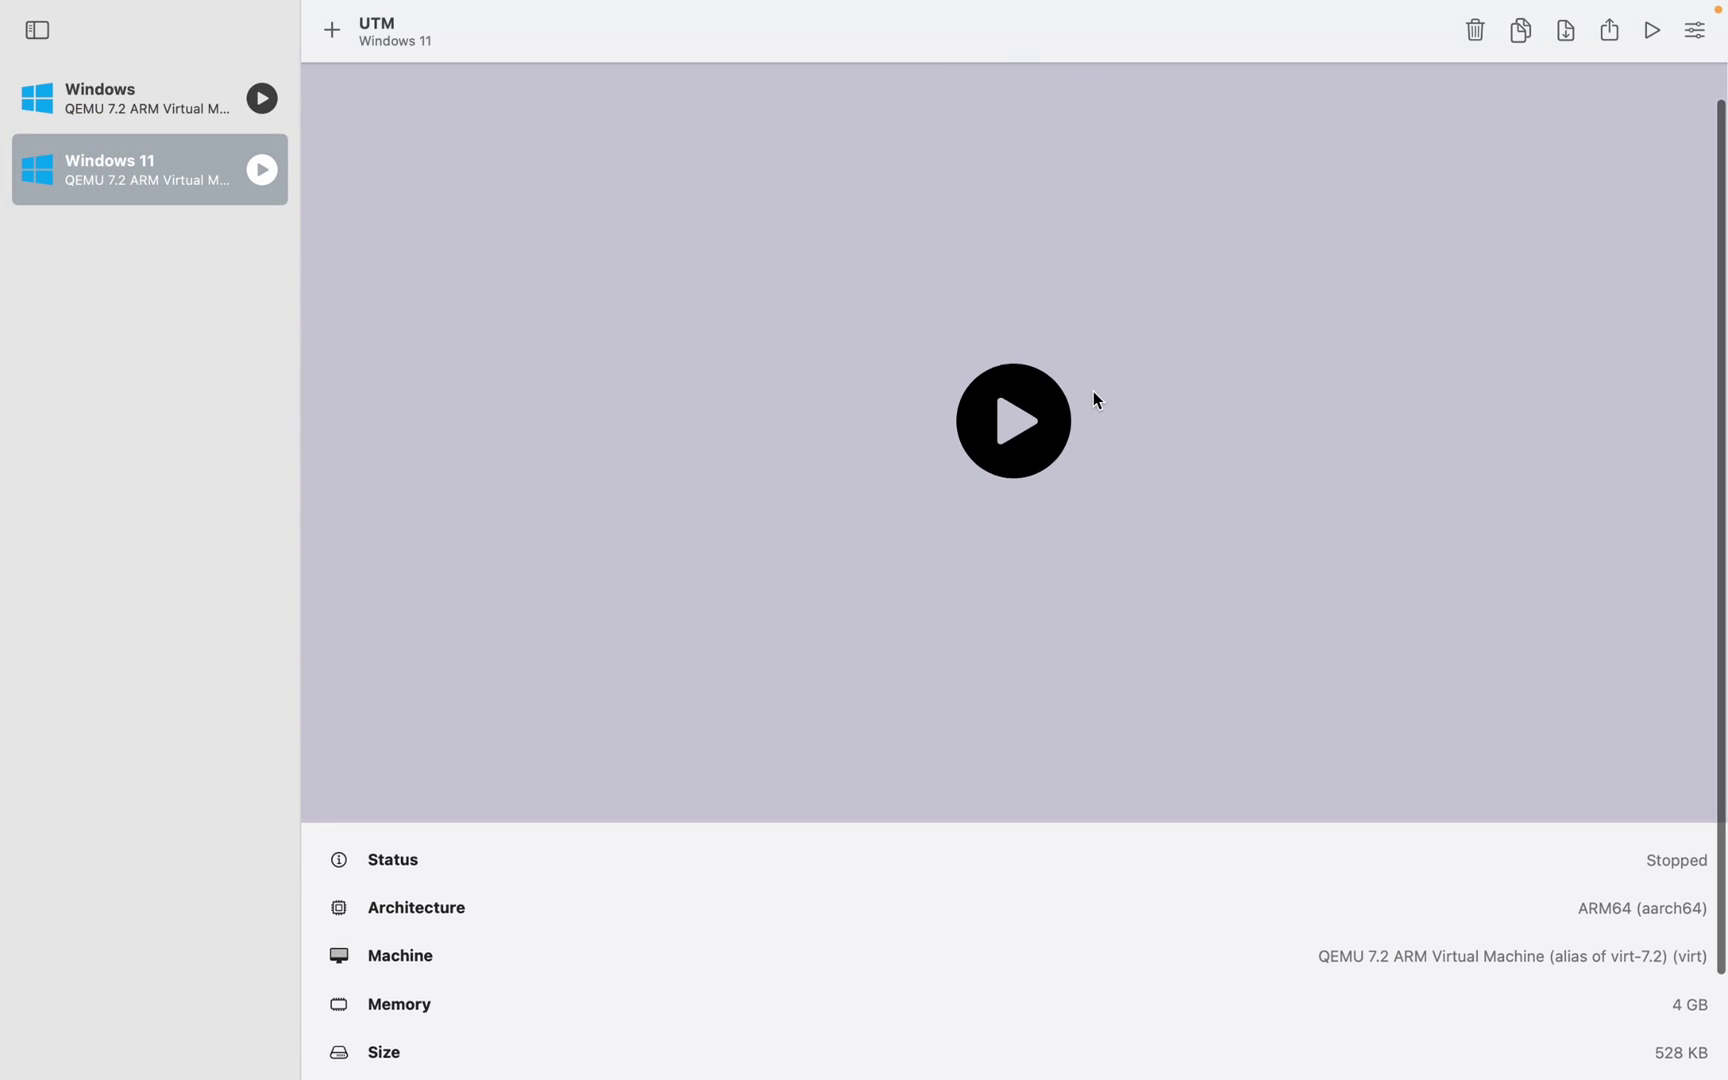
{"action": "left_click", "coordinate": [1010, 428]}
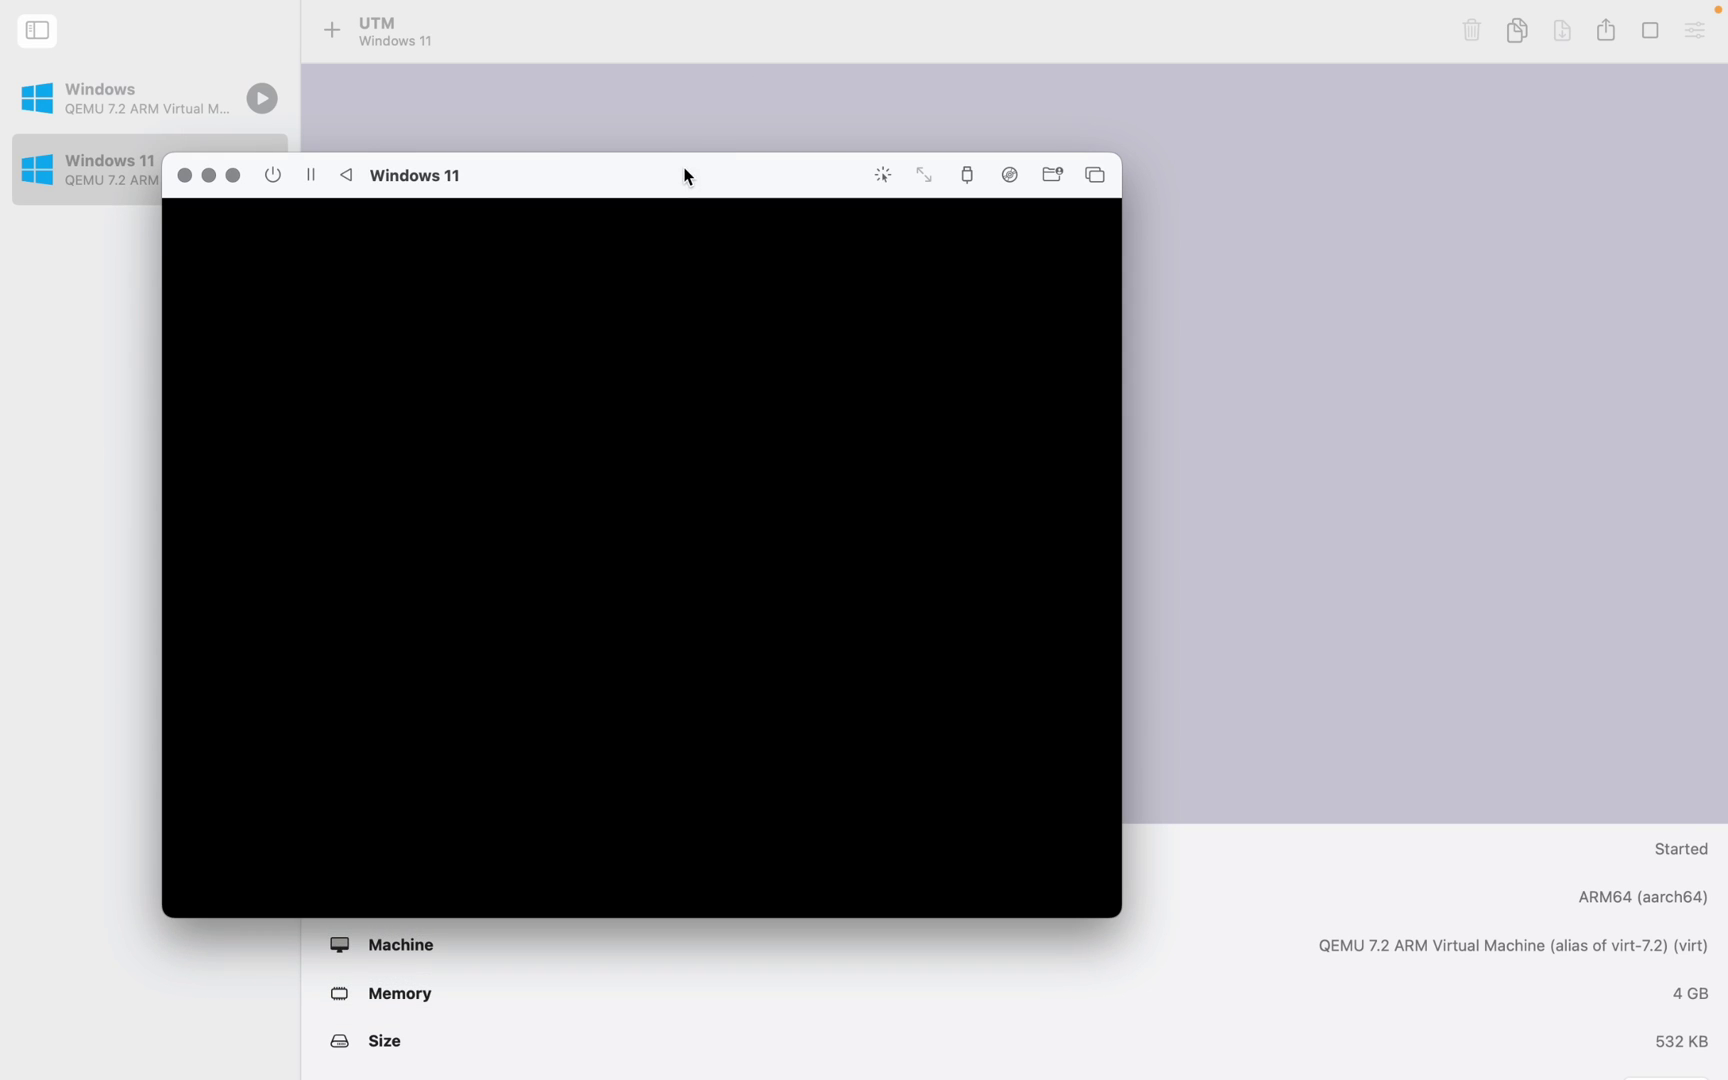
Step: Expand the Windows 11 virtual machine window to full screen and boot it into Windows Setup
{"action": "left_click_drag", "start_coordinate": [687, 174], "coordinate": [840, 175]}
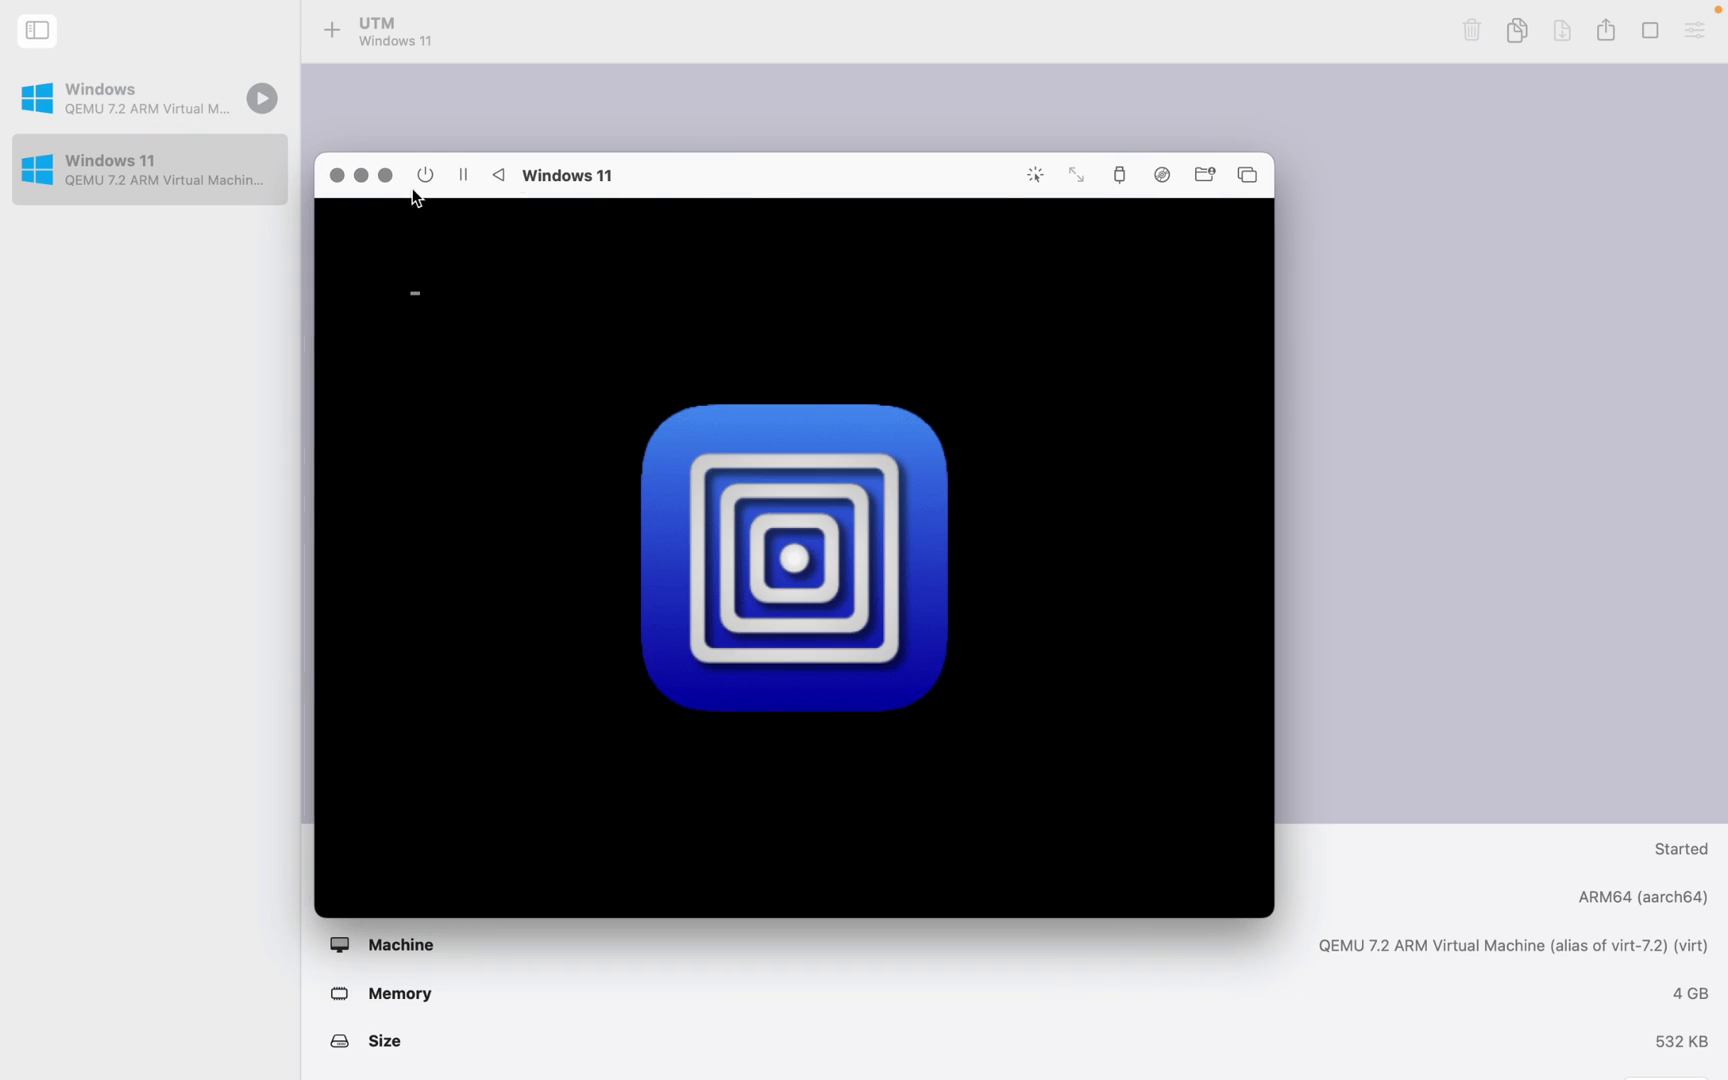
{"action": "left_click", "coordinate": [385, 175]}
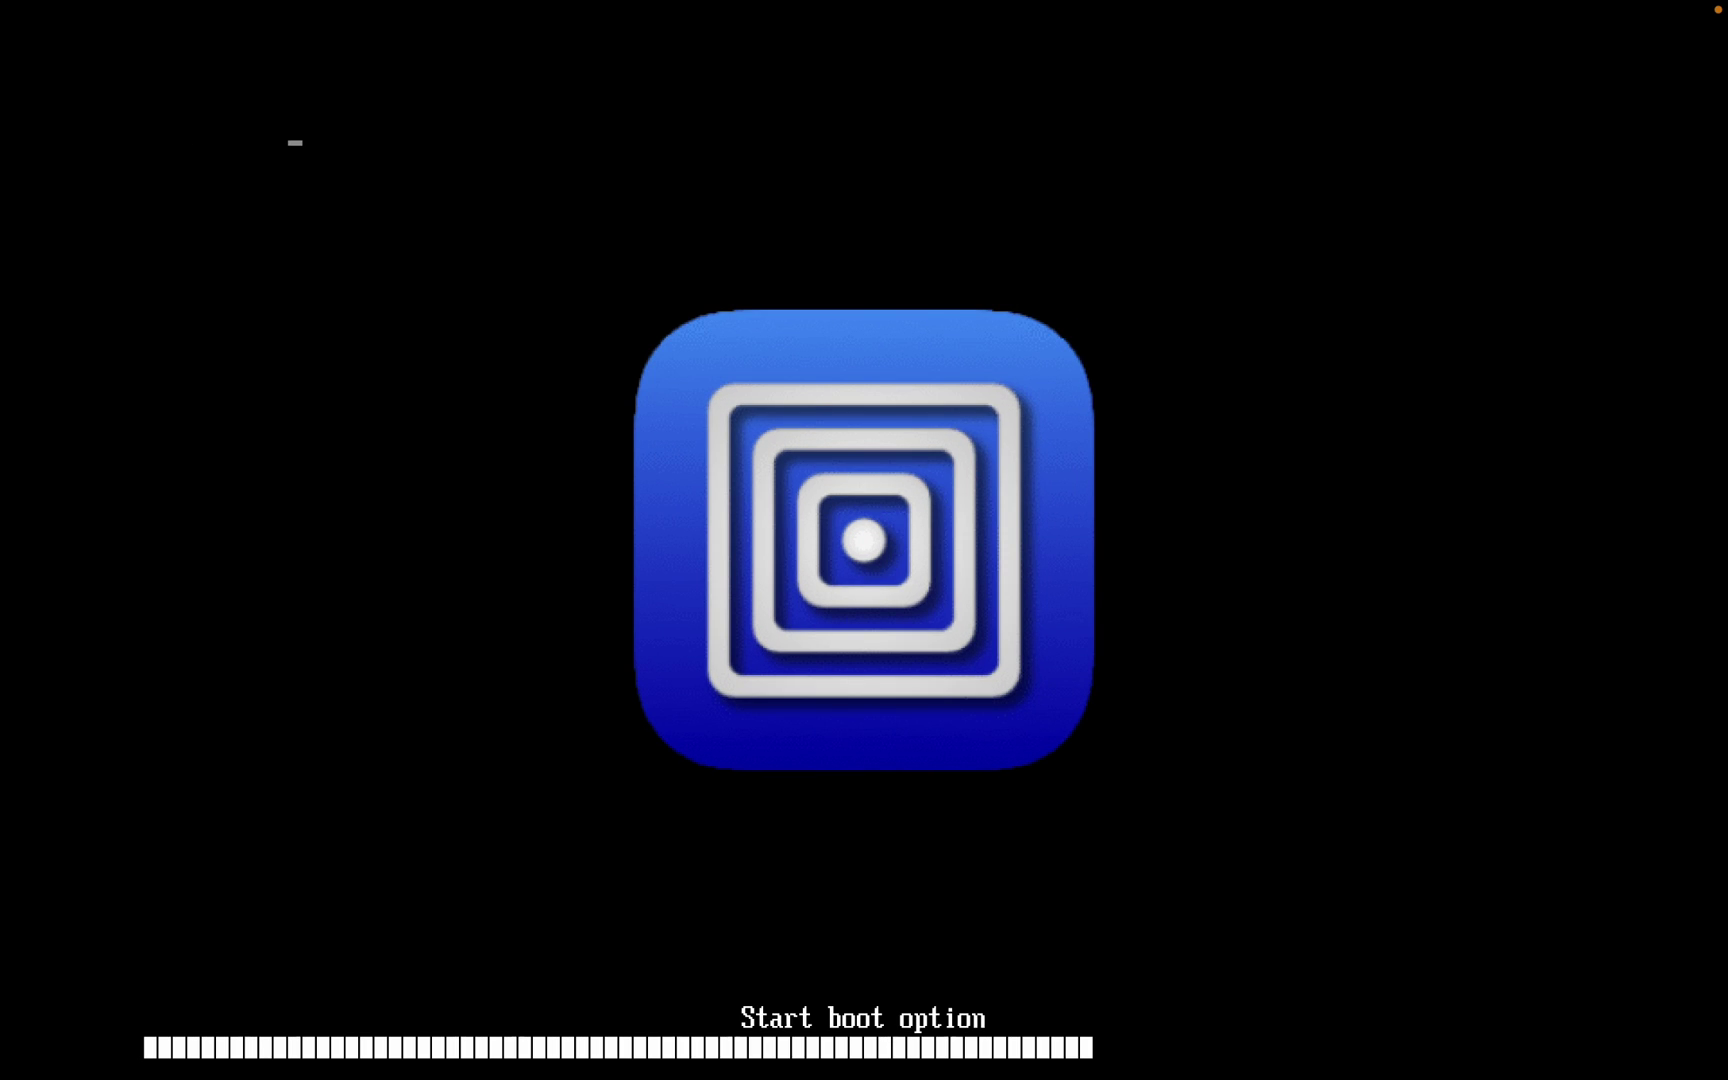
{"action": "key", "text": "Return"}
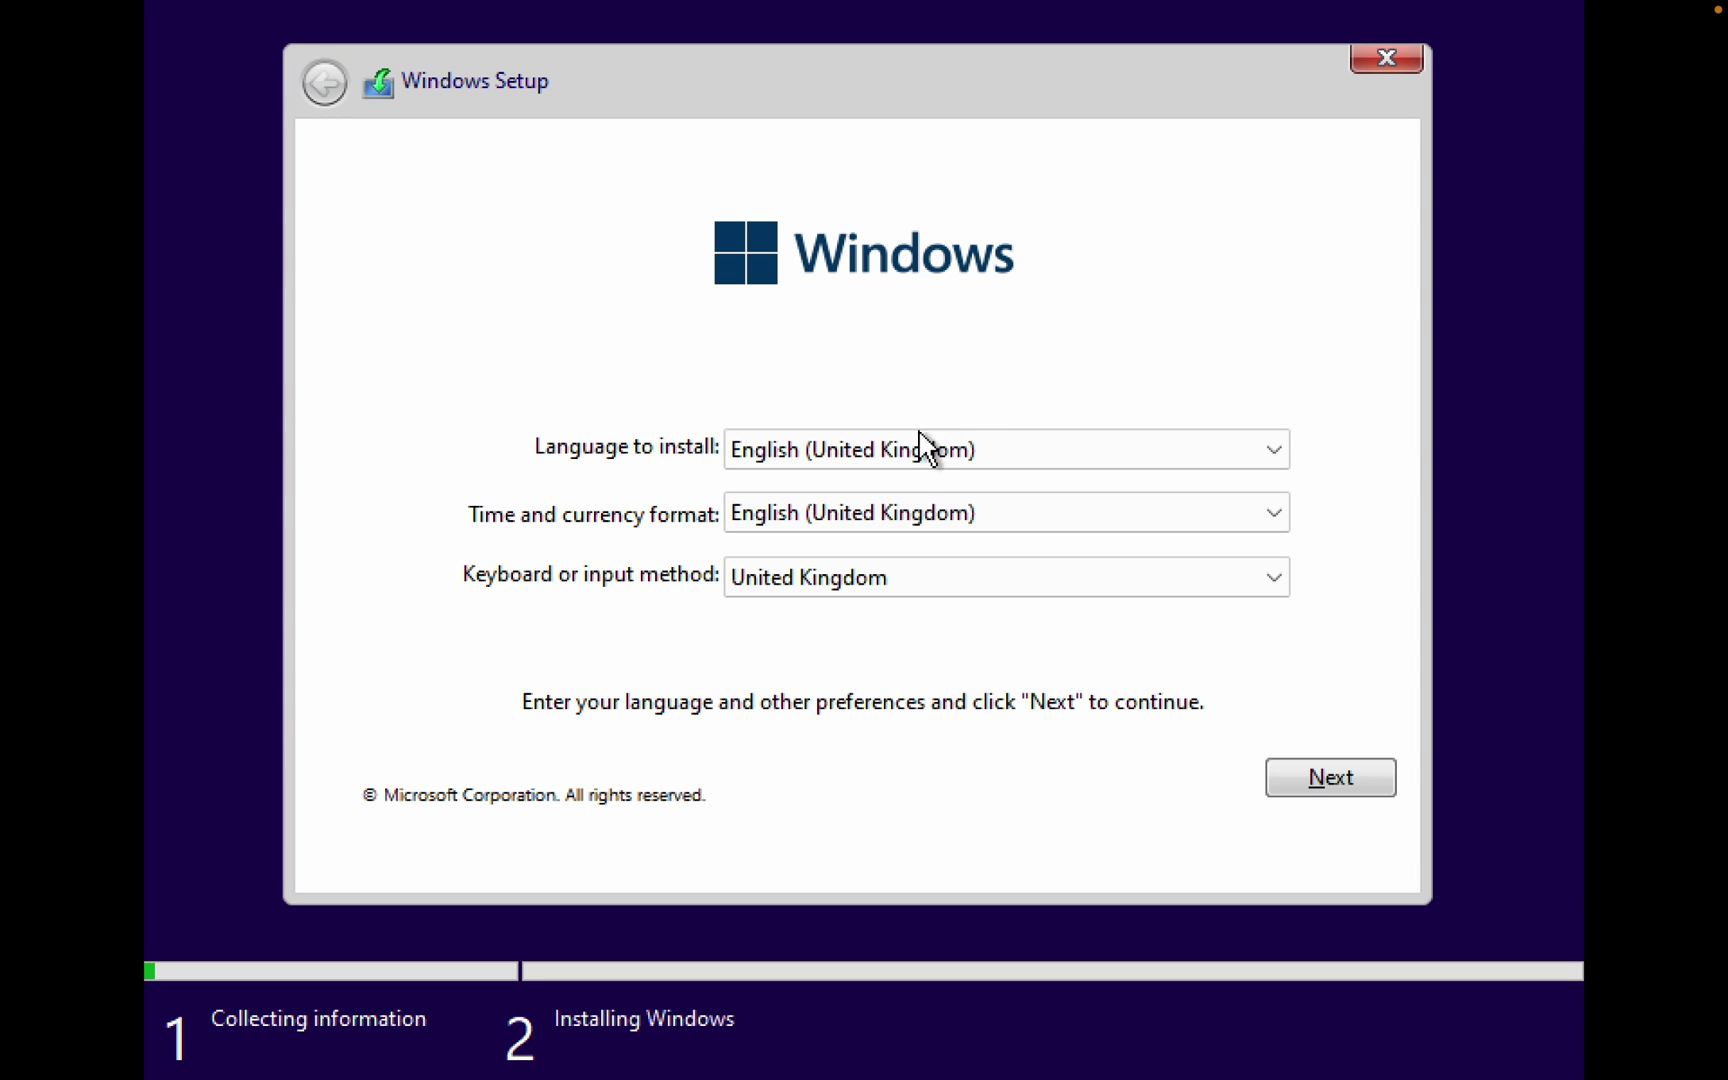
Step: In Windows Setup, keep English (United Kingdom) as the install language and set the time and currency format to English (India)
{"action": "left_click", "coordinate": [912, 448]}
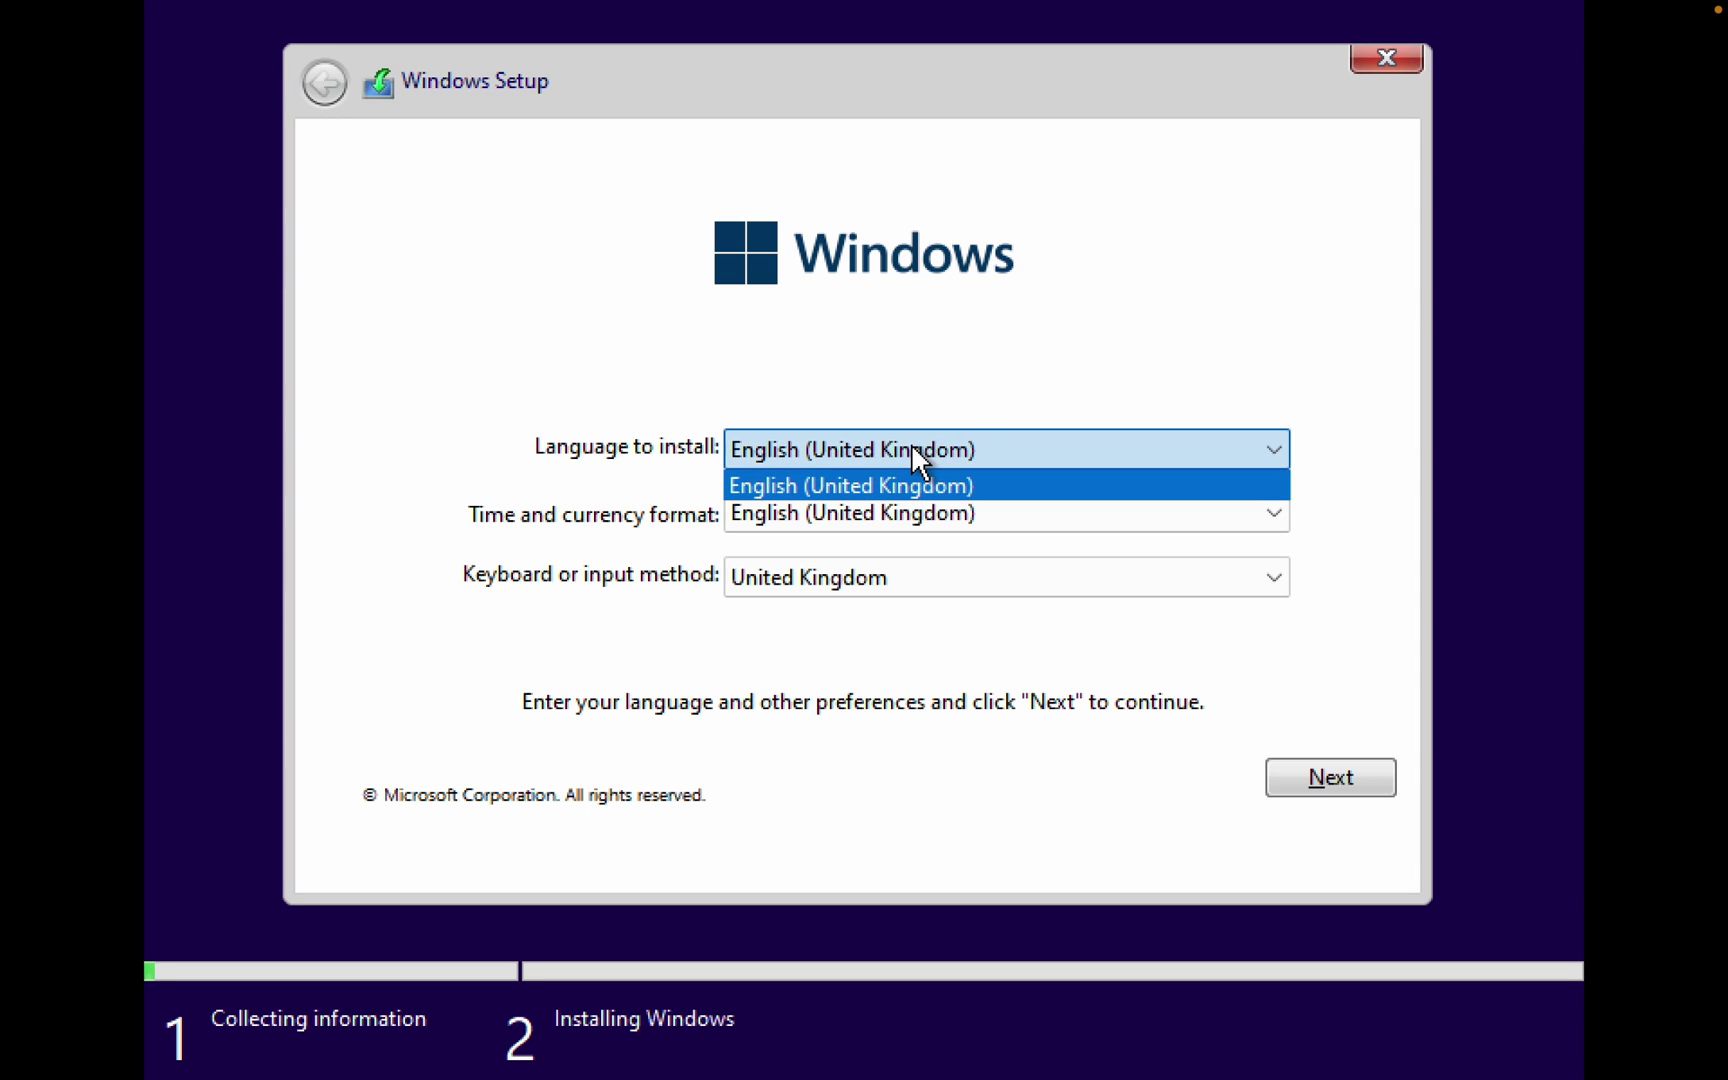
{"action": "left_click", "coordinate": [912, 448]}
{"action": "left_click", "coordinate": [965, 510]}
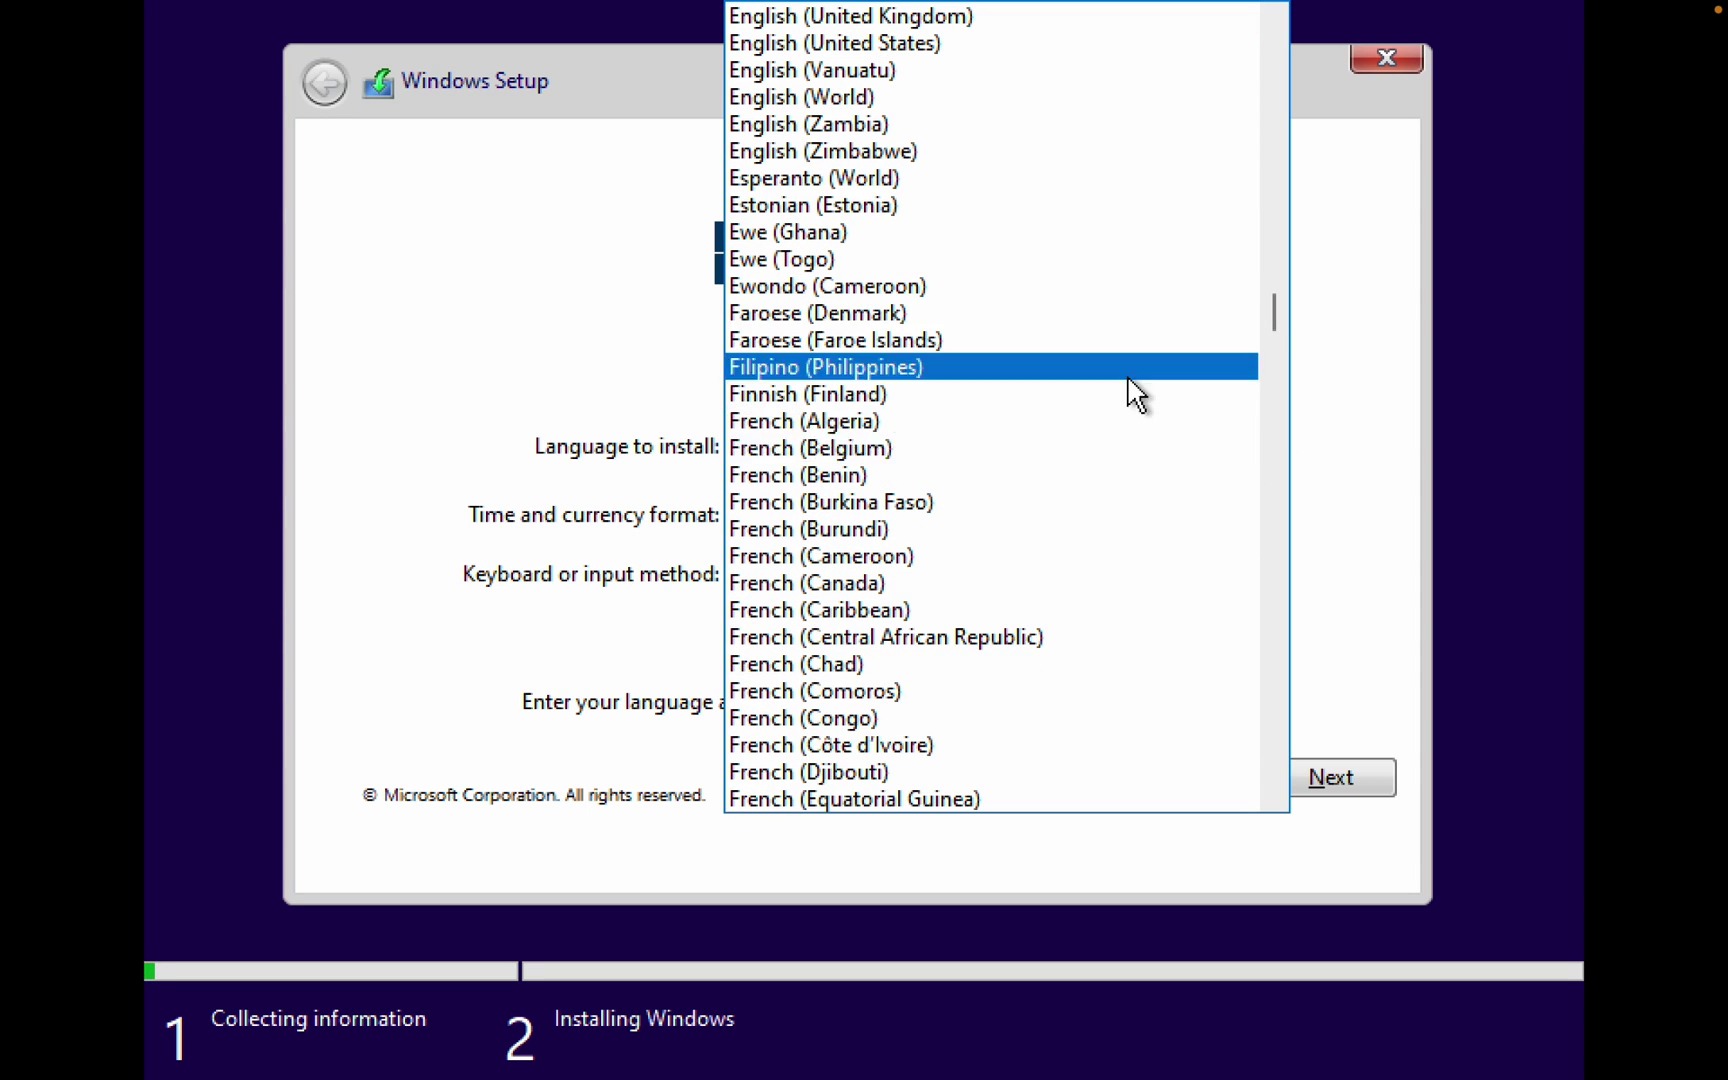
{"action": "scroll", "coordinate": [1226, 330], "scroll_direction": "down", "scroll_amount": 20}
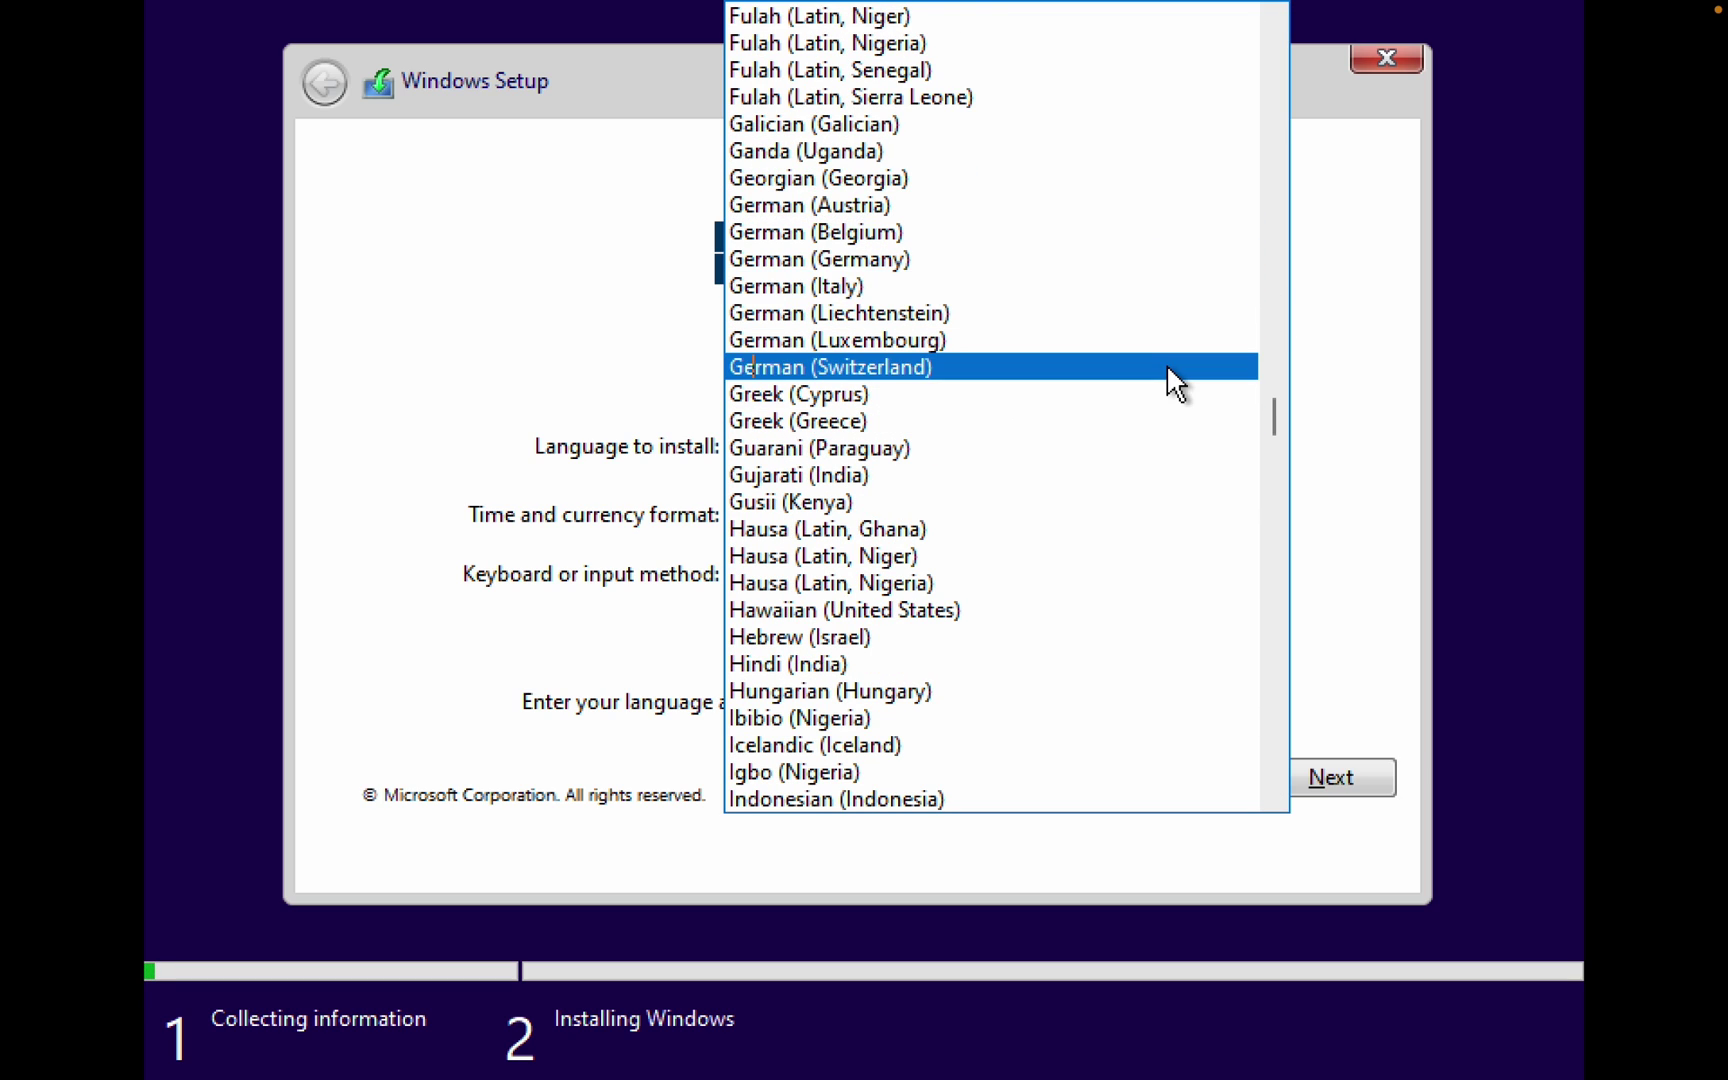
{"action": "scroll", "coordinate": [1170, 385], "scroll_direction": "up", "scroll_amount": 20}
{"action": "scroll", "coordinate": [1177, 385], "scroll_direction": "up", "scroll_amount": 7}
{"action": "mouse_move", "coordinate": [1273, 262]}
{"action": "left_mouse_down"}
{"action": "mouse_move", "coordinate": [1305, 152]}
{"action": "mouse_move", "coordinate": [1284, 208]}
{"action": "mouse_move", "coordinate": [1283, 182]}
{"action": "mouse_move", "coordinate": [1276, 286]}
{"action": "mouse_move", "coordinate": [1277, 228]}
{"action": "left_mouse_up"}
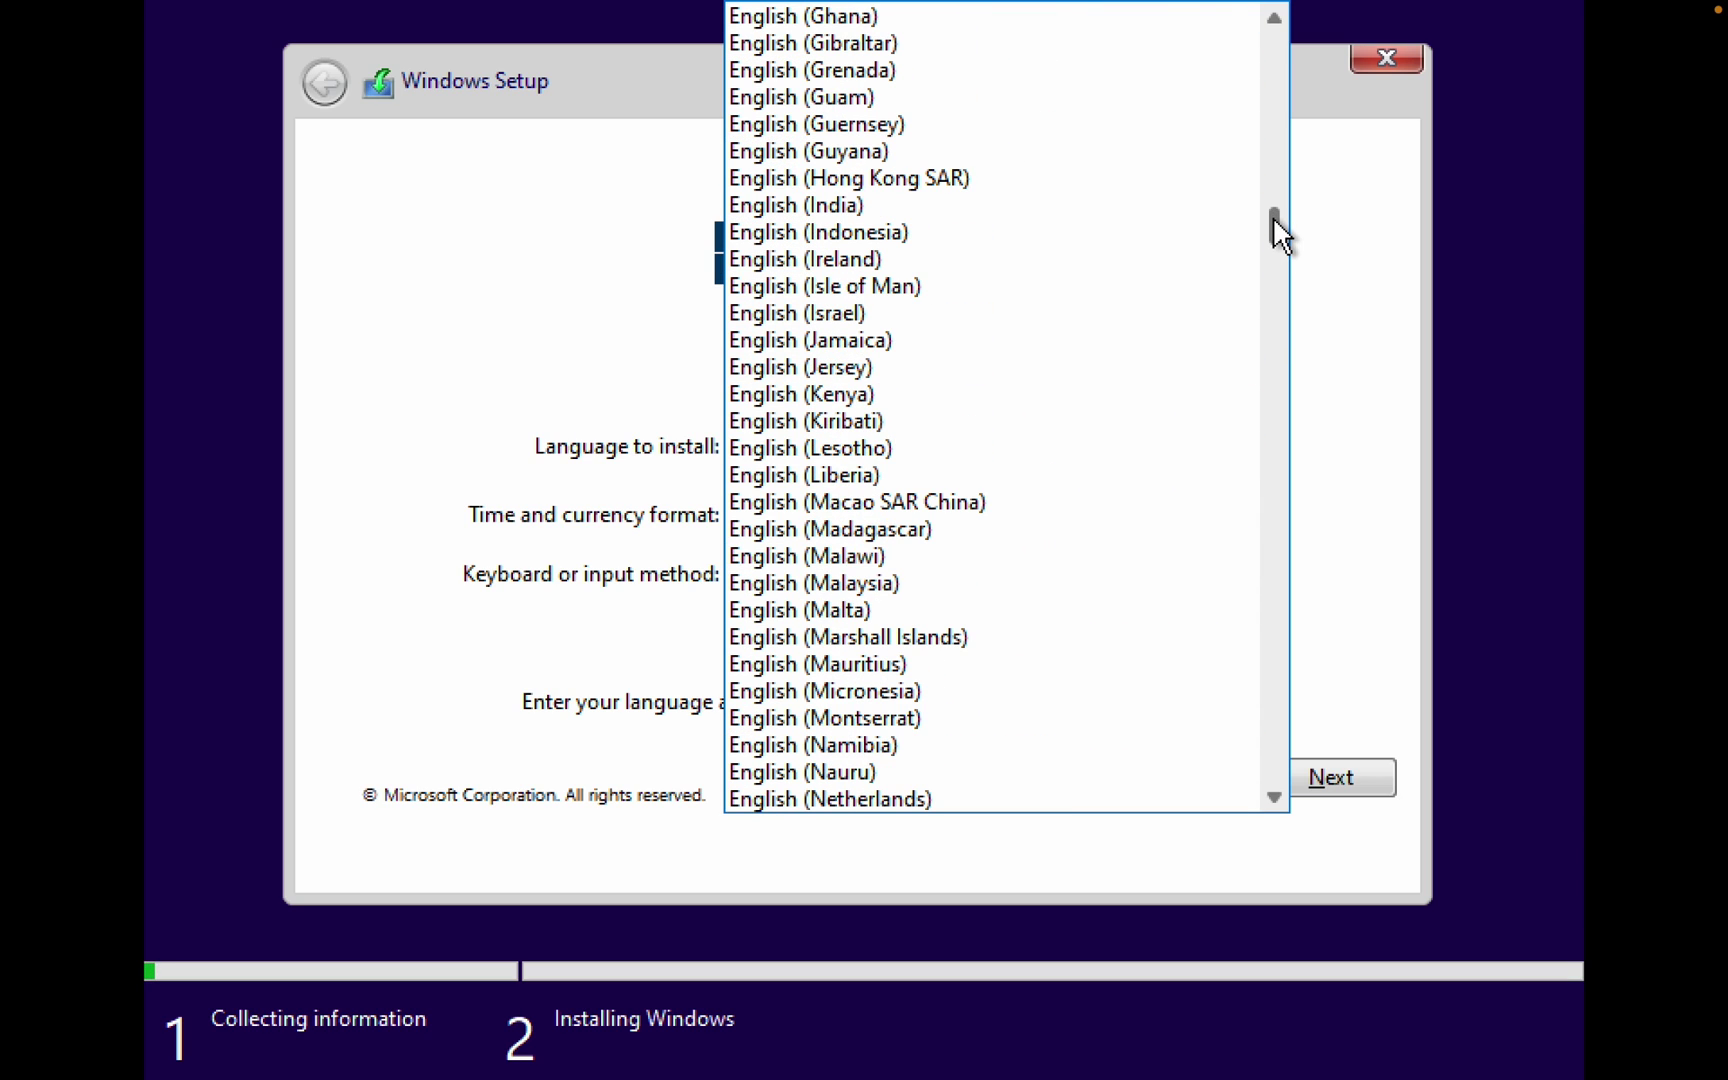
{"action": "left_click", "coordinate": [916, 203]}
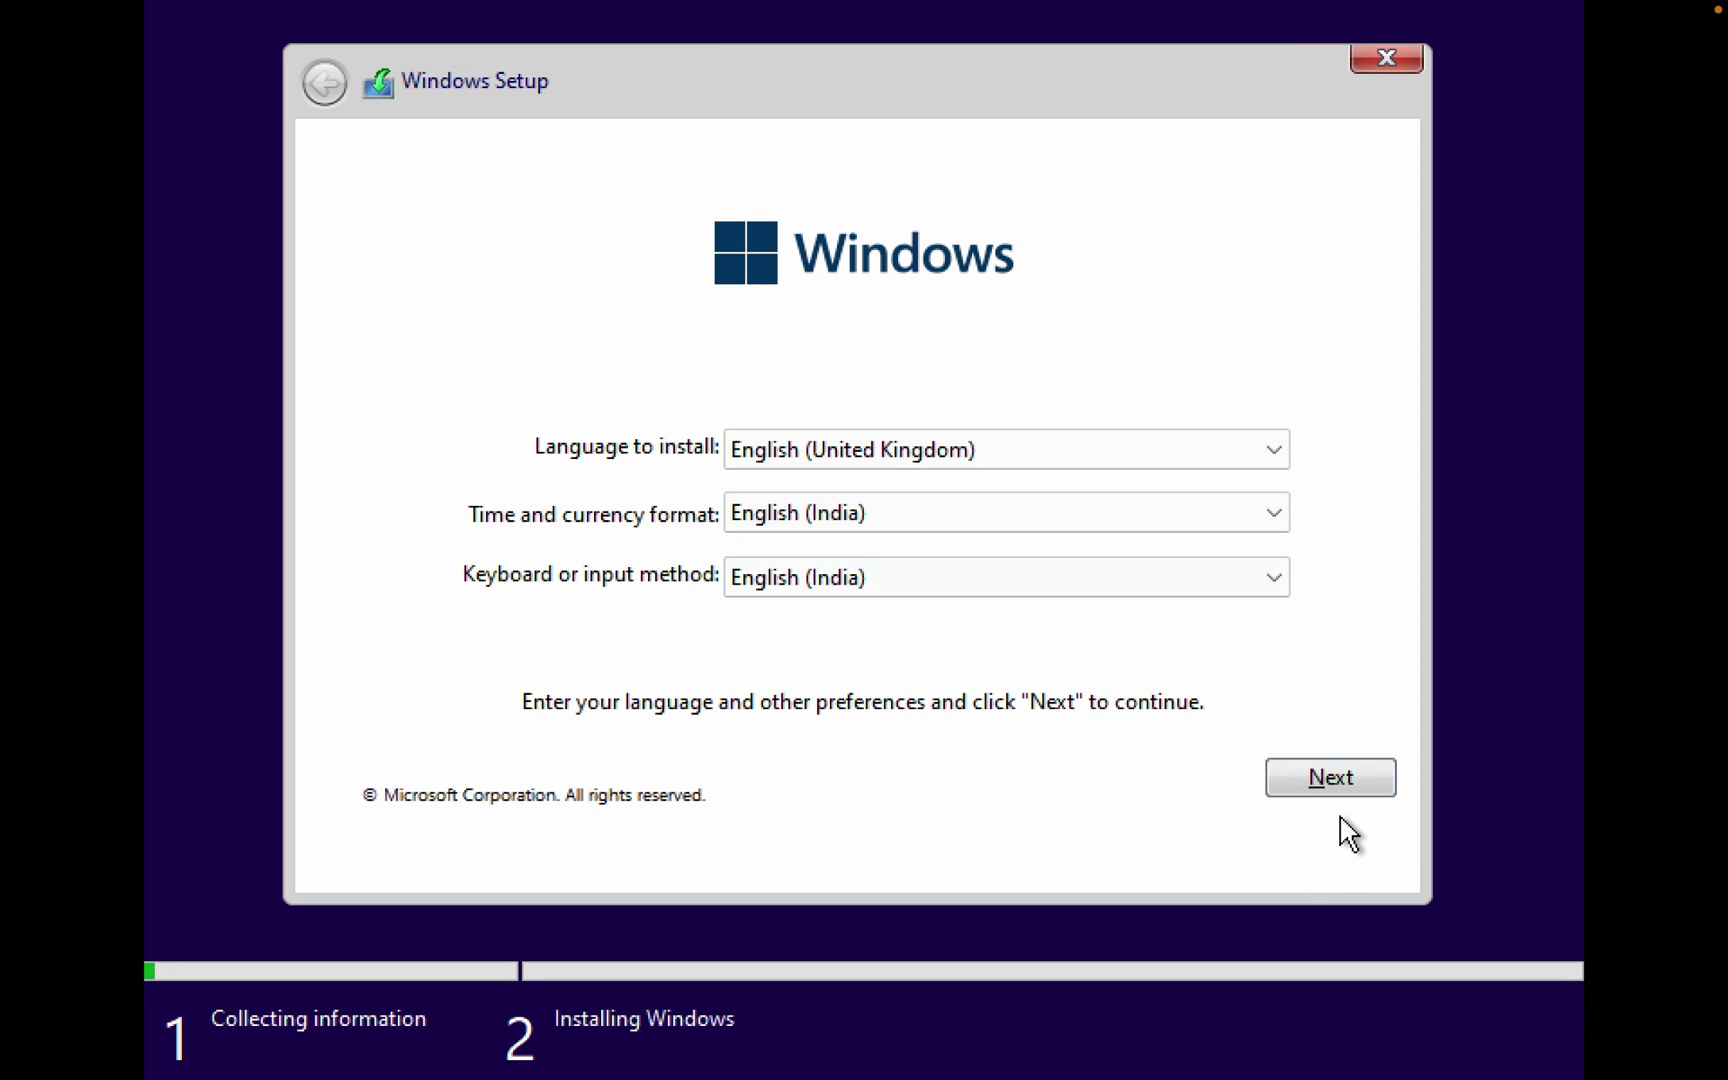
Step: Accept the language settings, continue without a product key, and choose Windows 11 Home Single Language as the operating system to install
{"action": "left_click", "coordinate": [1351, 771]}
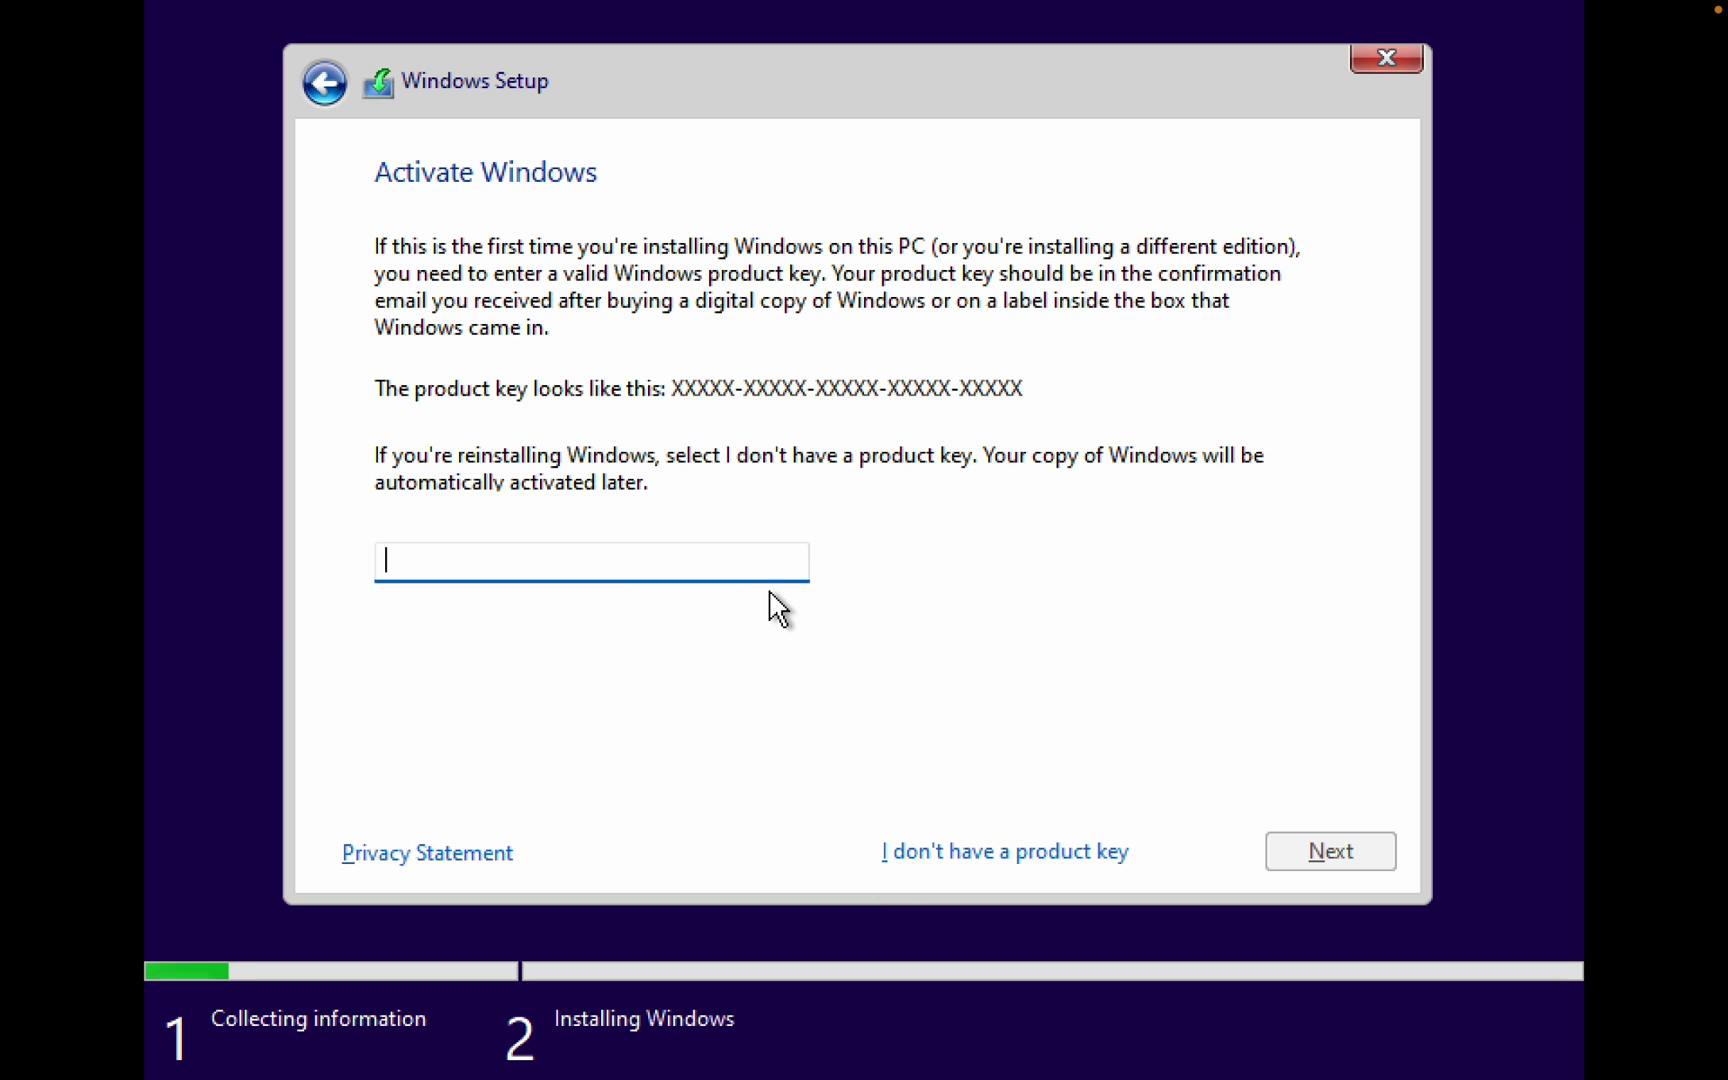
{"action": "left_click", "coordinate": [951, 854]}
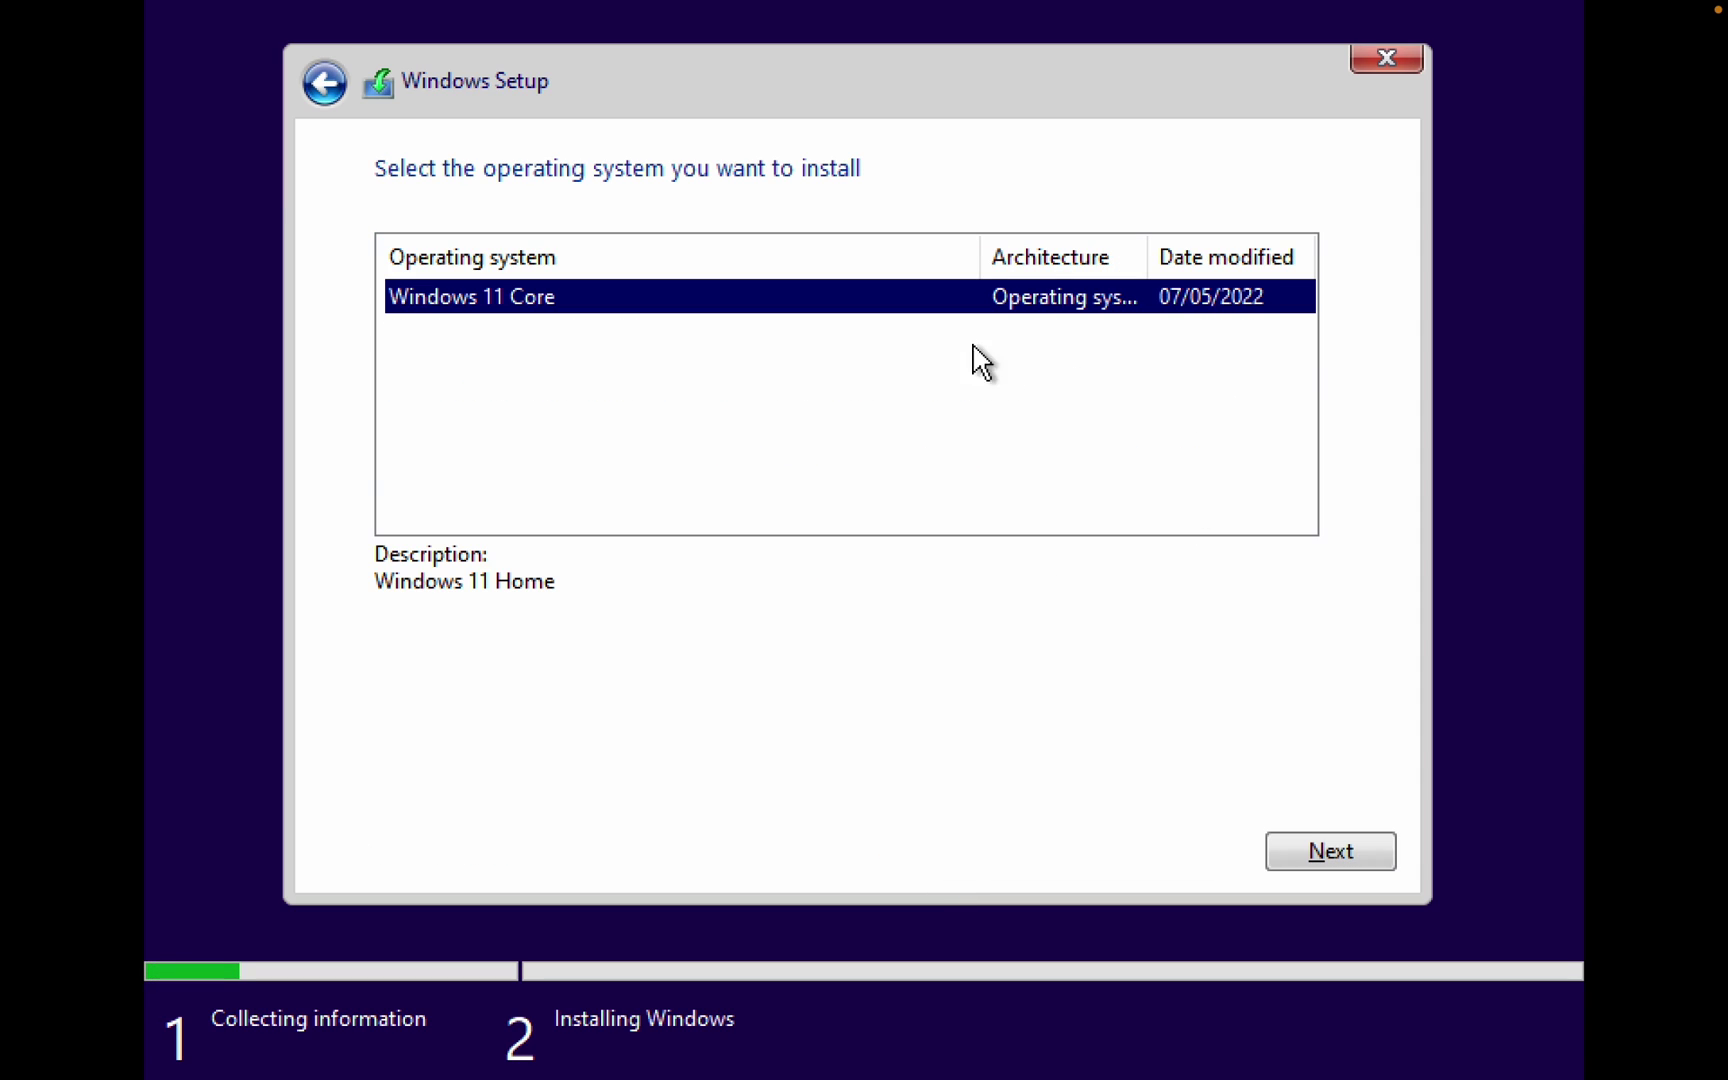
{"action": "left_click", "coordinate": [790, 348]}
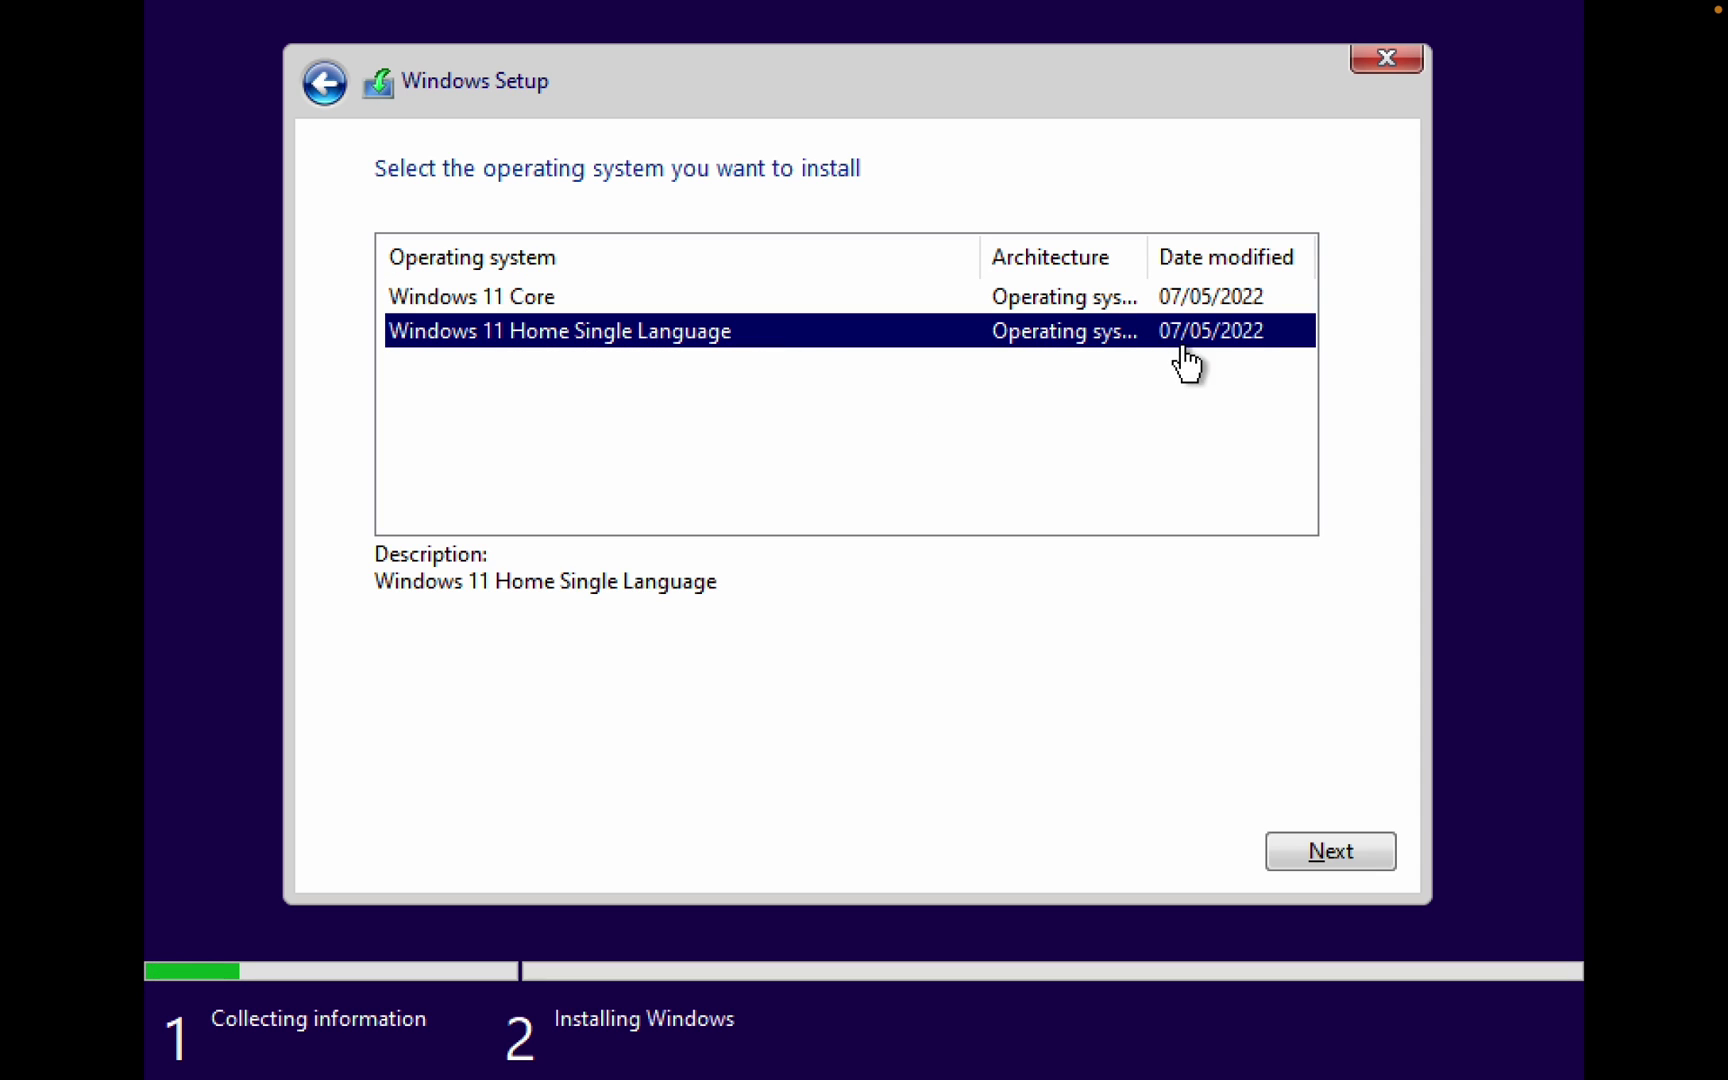
{"action": "left_click", "coordinate": [1318, 842]}
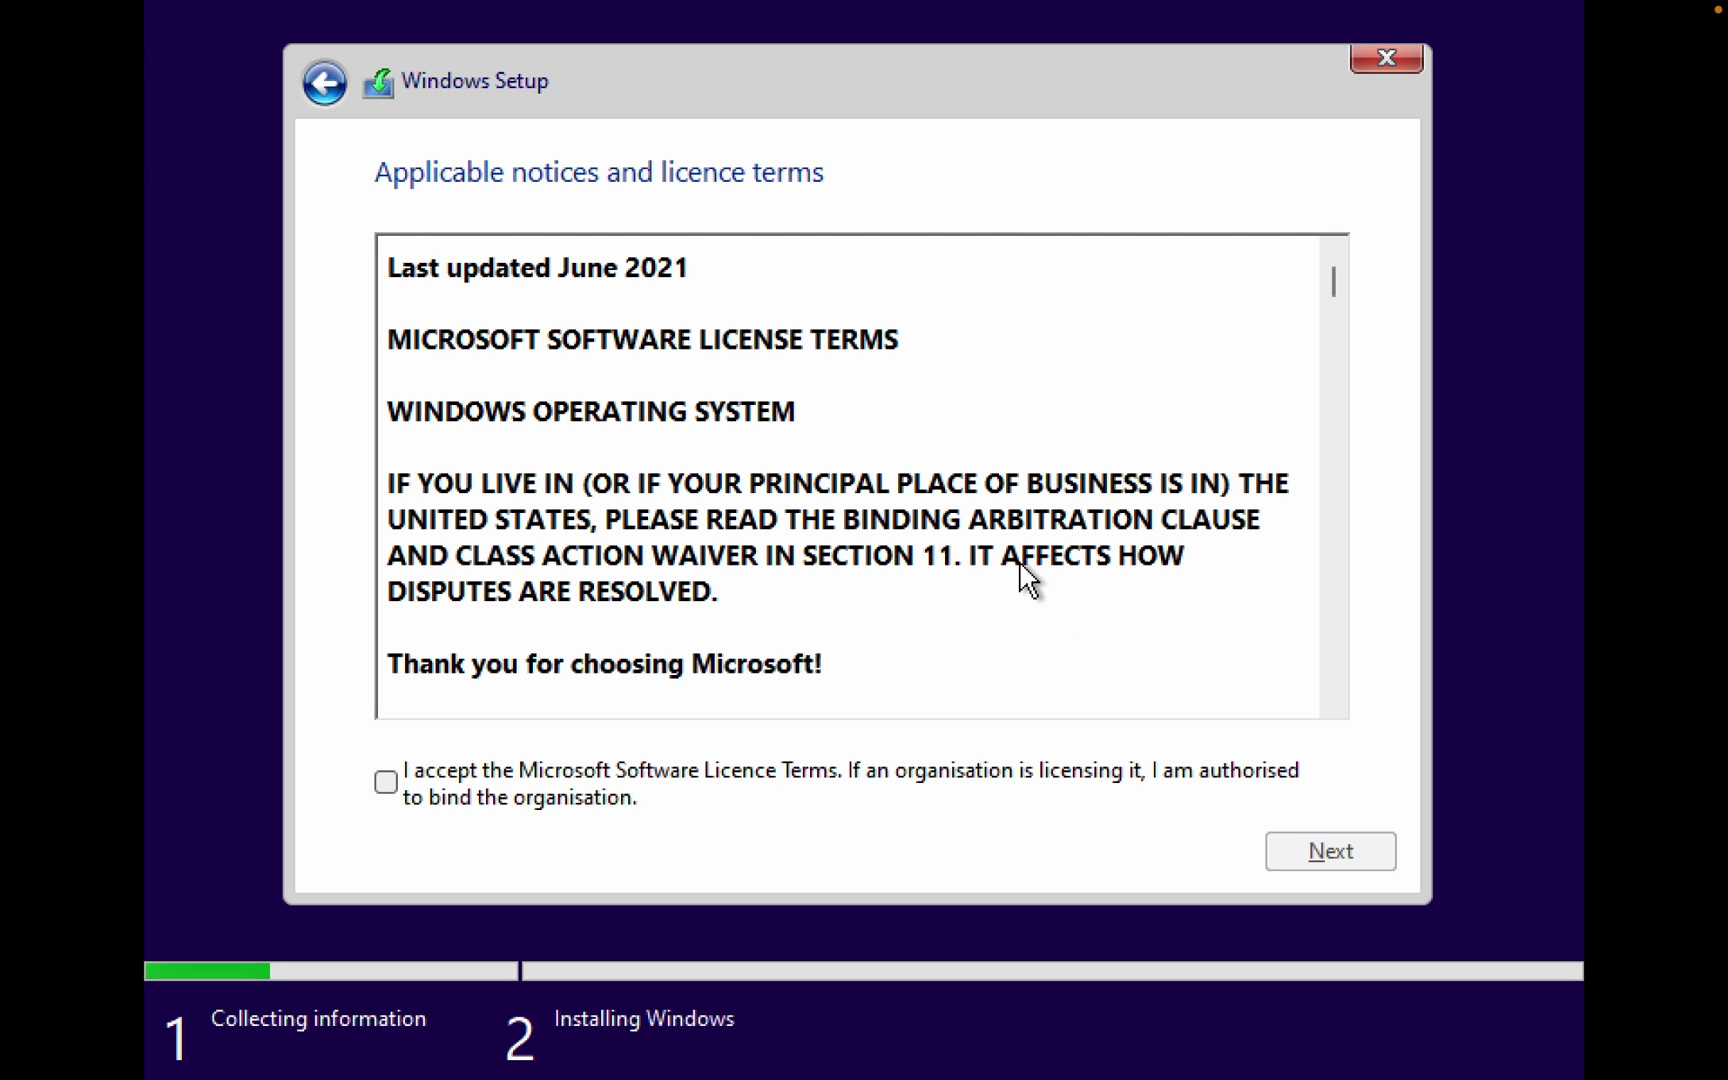
Step: Accept the Microsoft Software Licence Terms and start installing Windows on Drive 0 Unallocated Space
{"action": "left_click", "coordinate": [386, 782]}
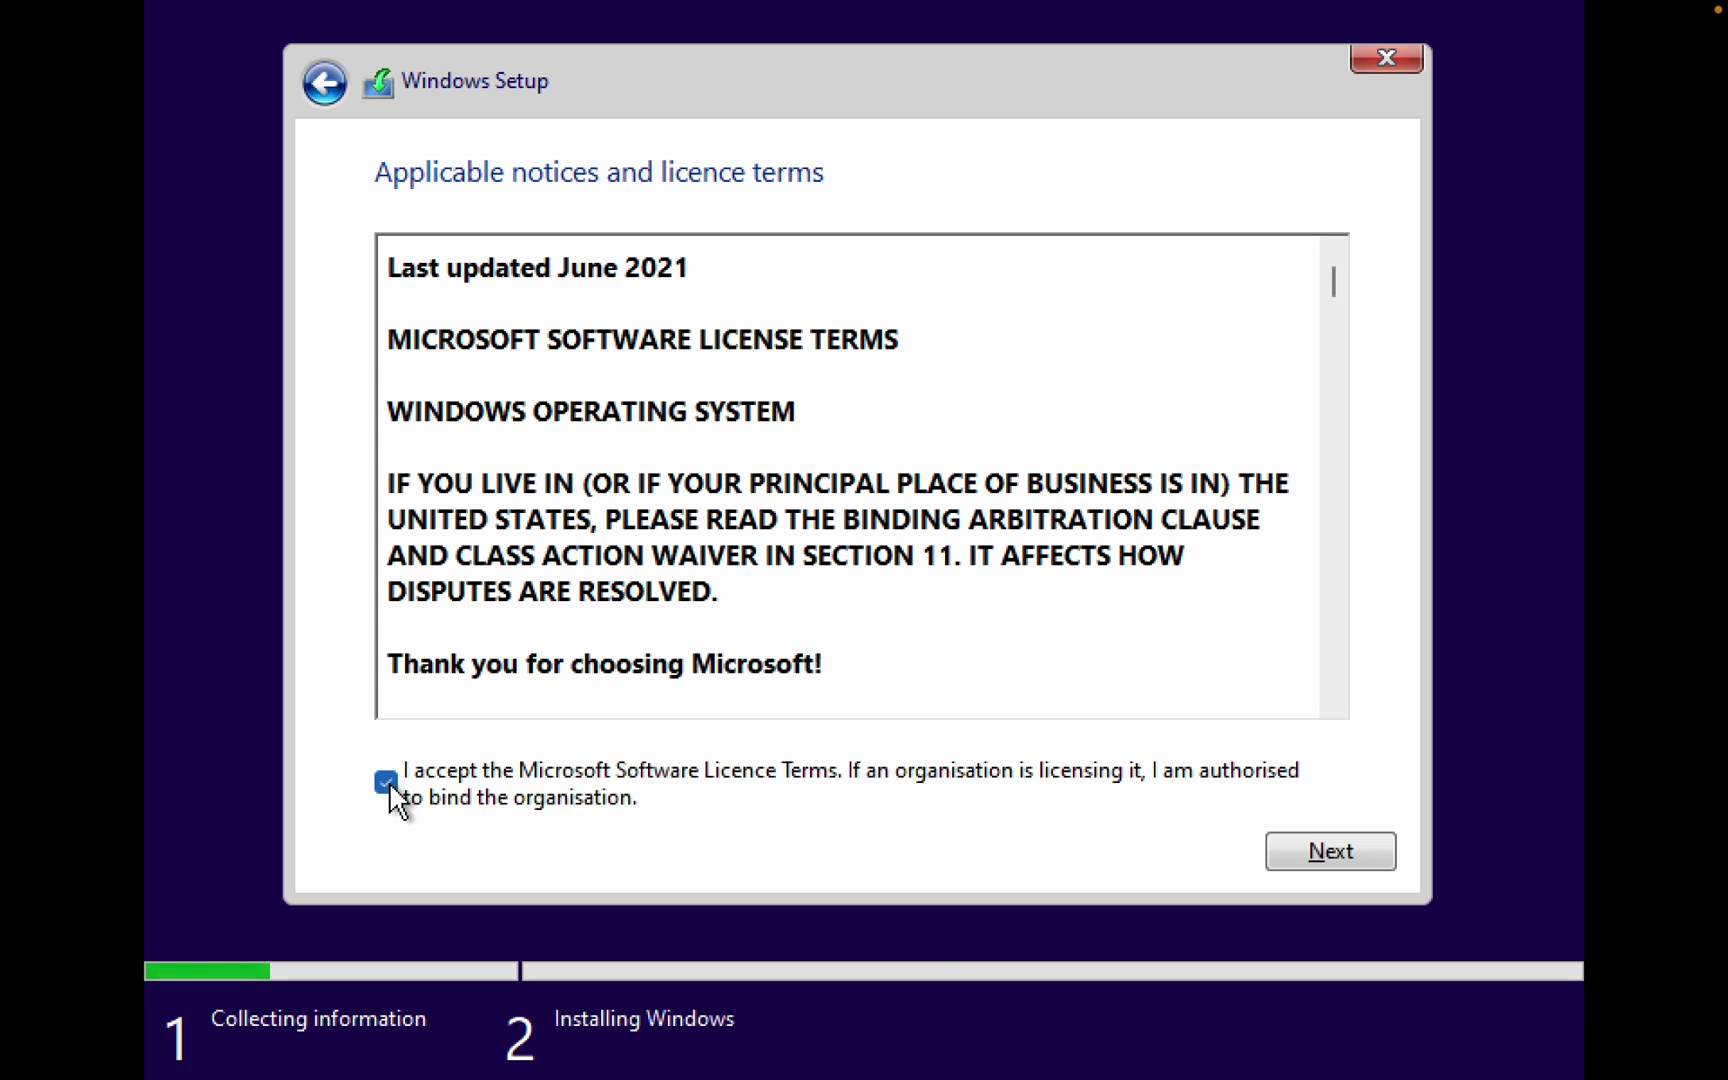
{"action": "left_click", "coordinate": [1296, 870]}
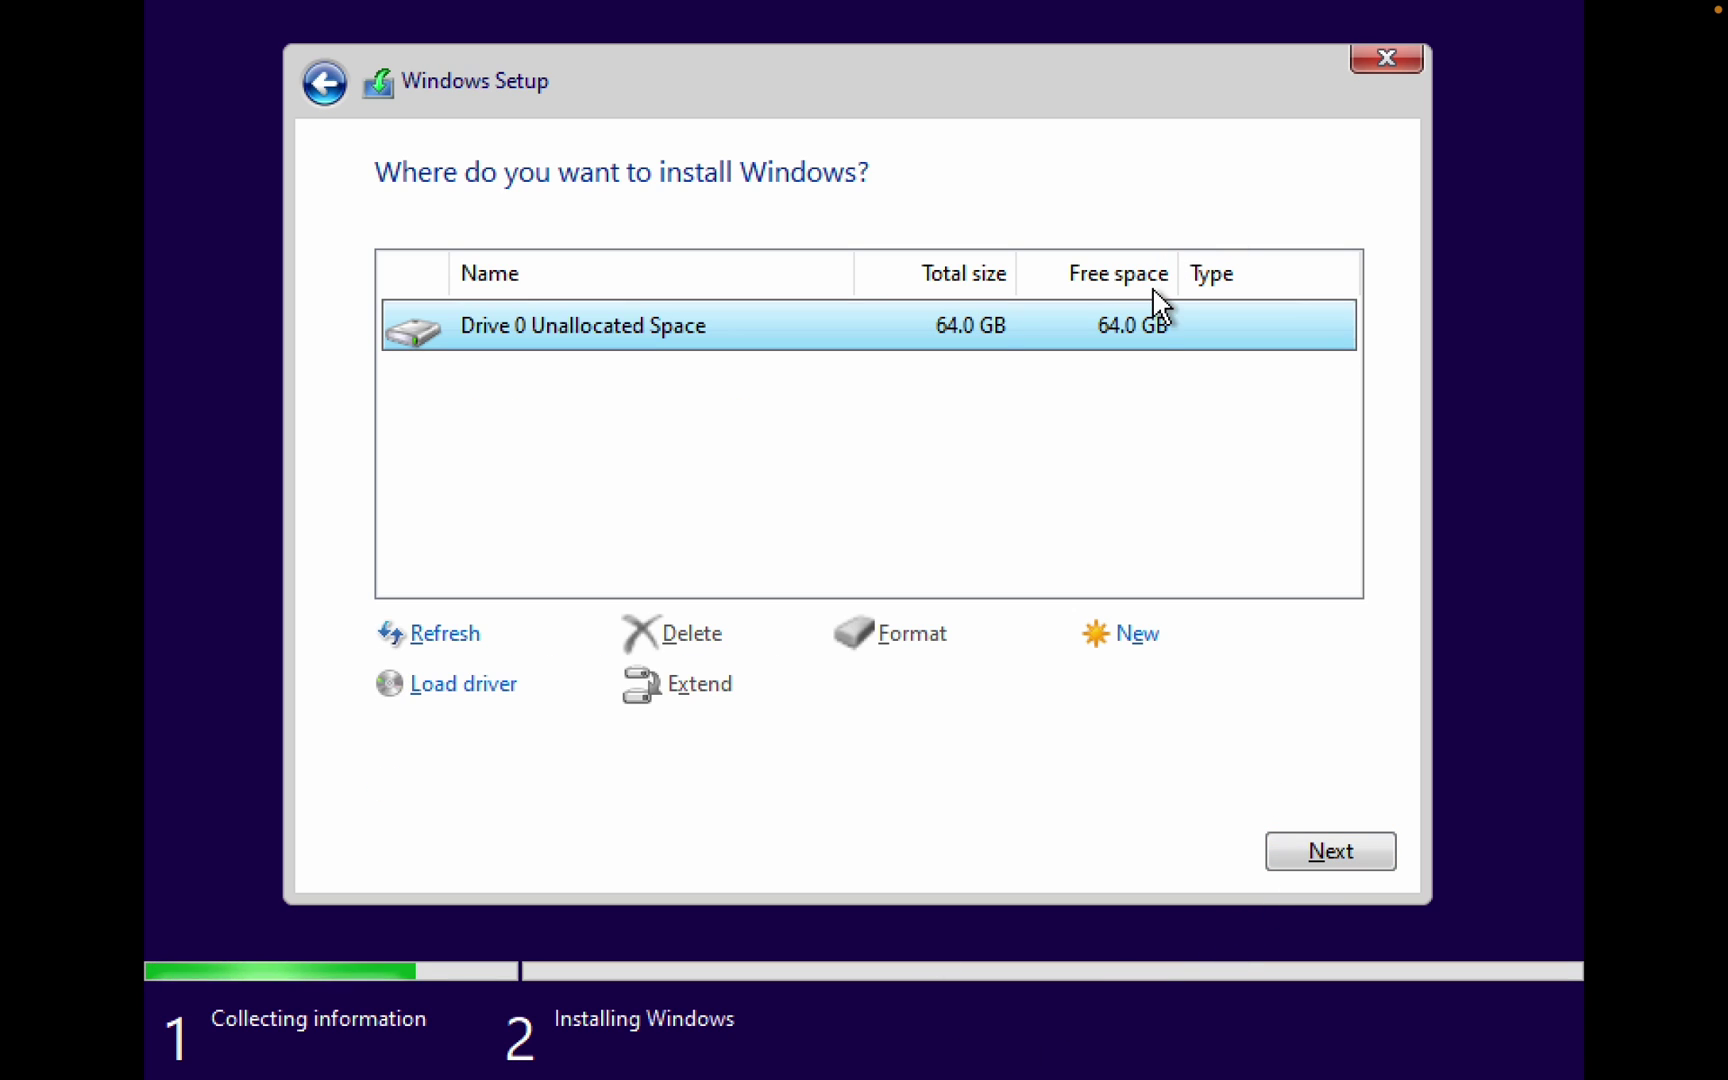
{"action": "left_click", "coordinate": [1376, 853]}
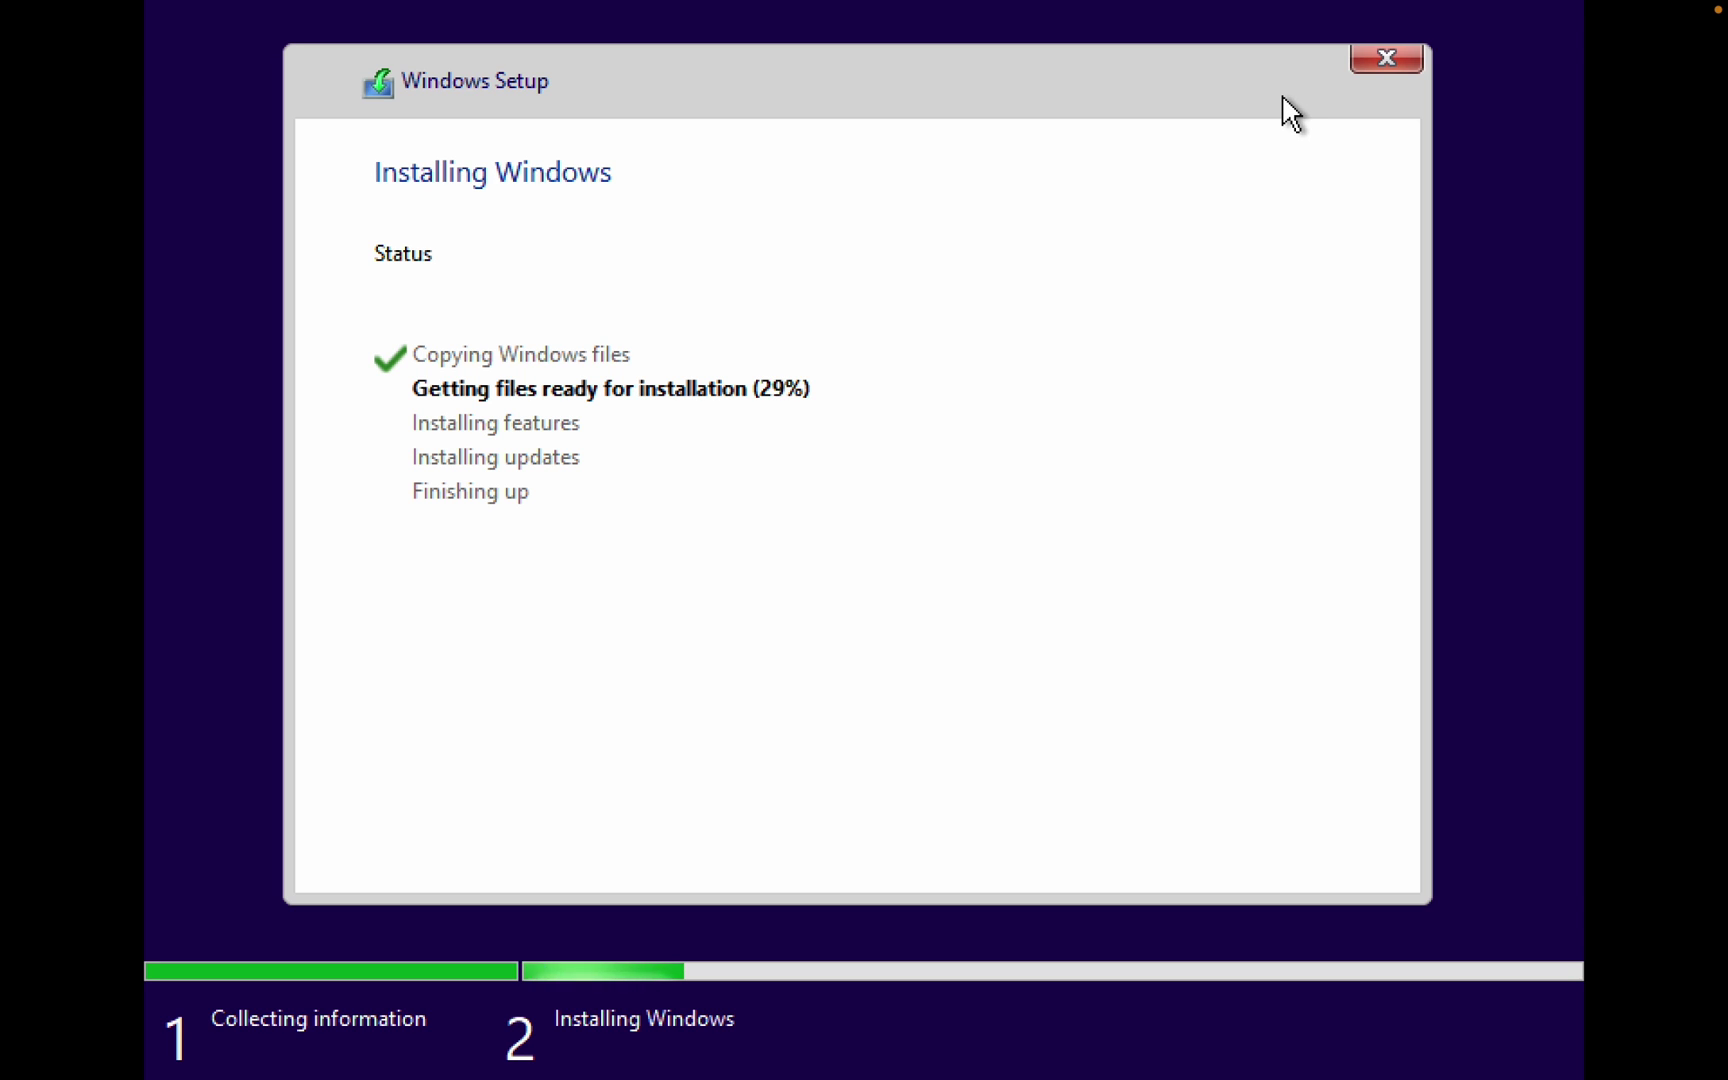
Step: Capture the mouse cursor in the Windows 11 virtual machine during installation, and briefly view the overview of open spaces
{"action": "mouse_move", "coordinate": [1190, 10]}
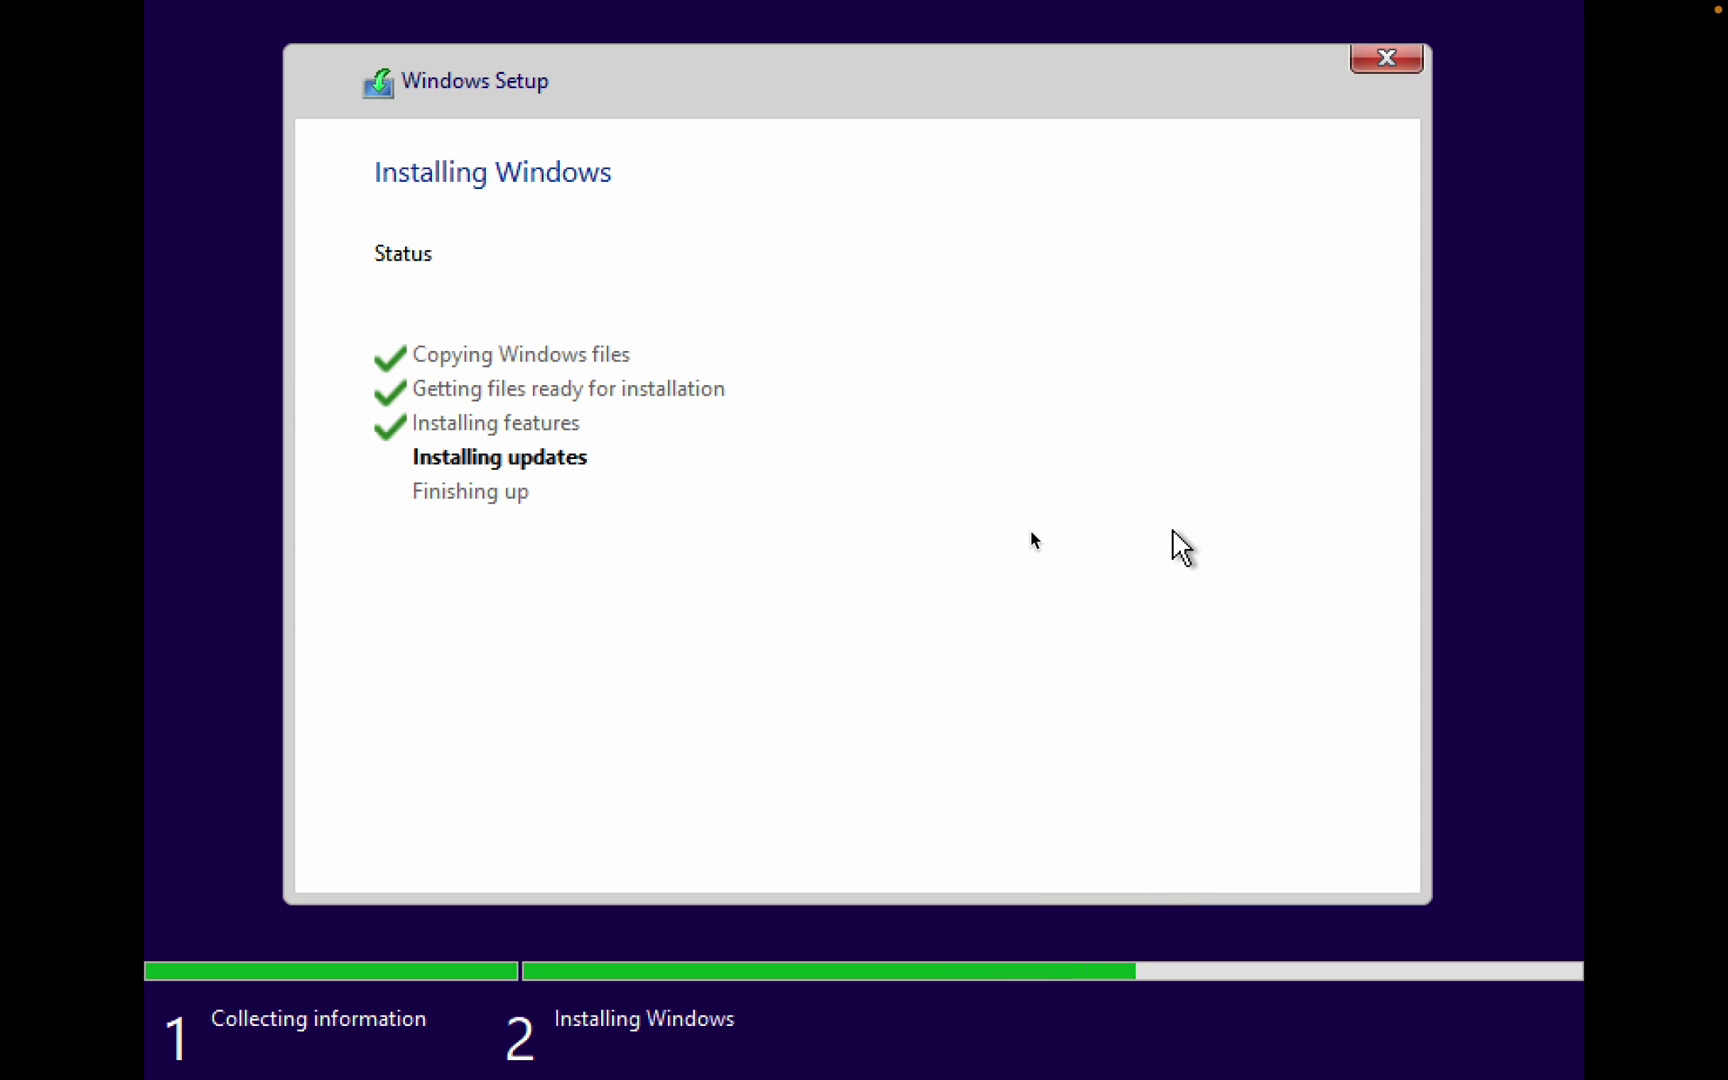
{"action": "mouse_move", "coordinate": [1277, 4]}
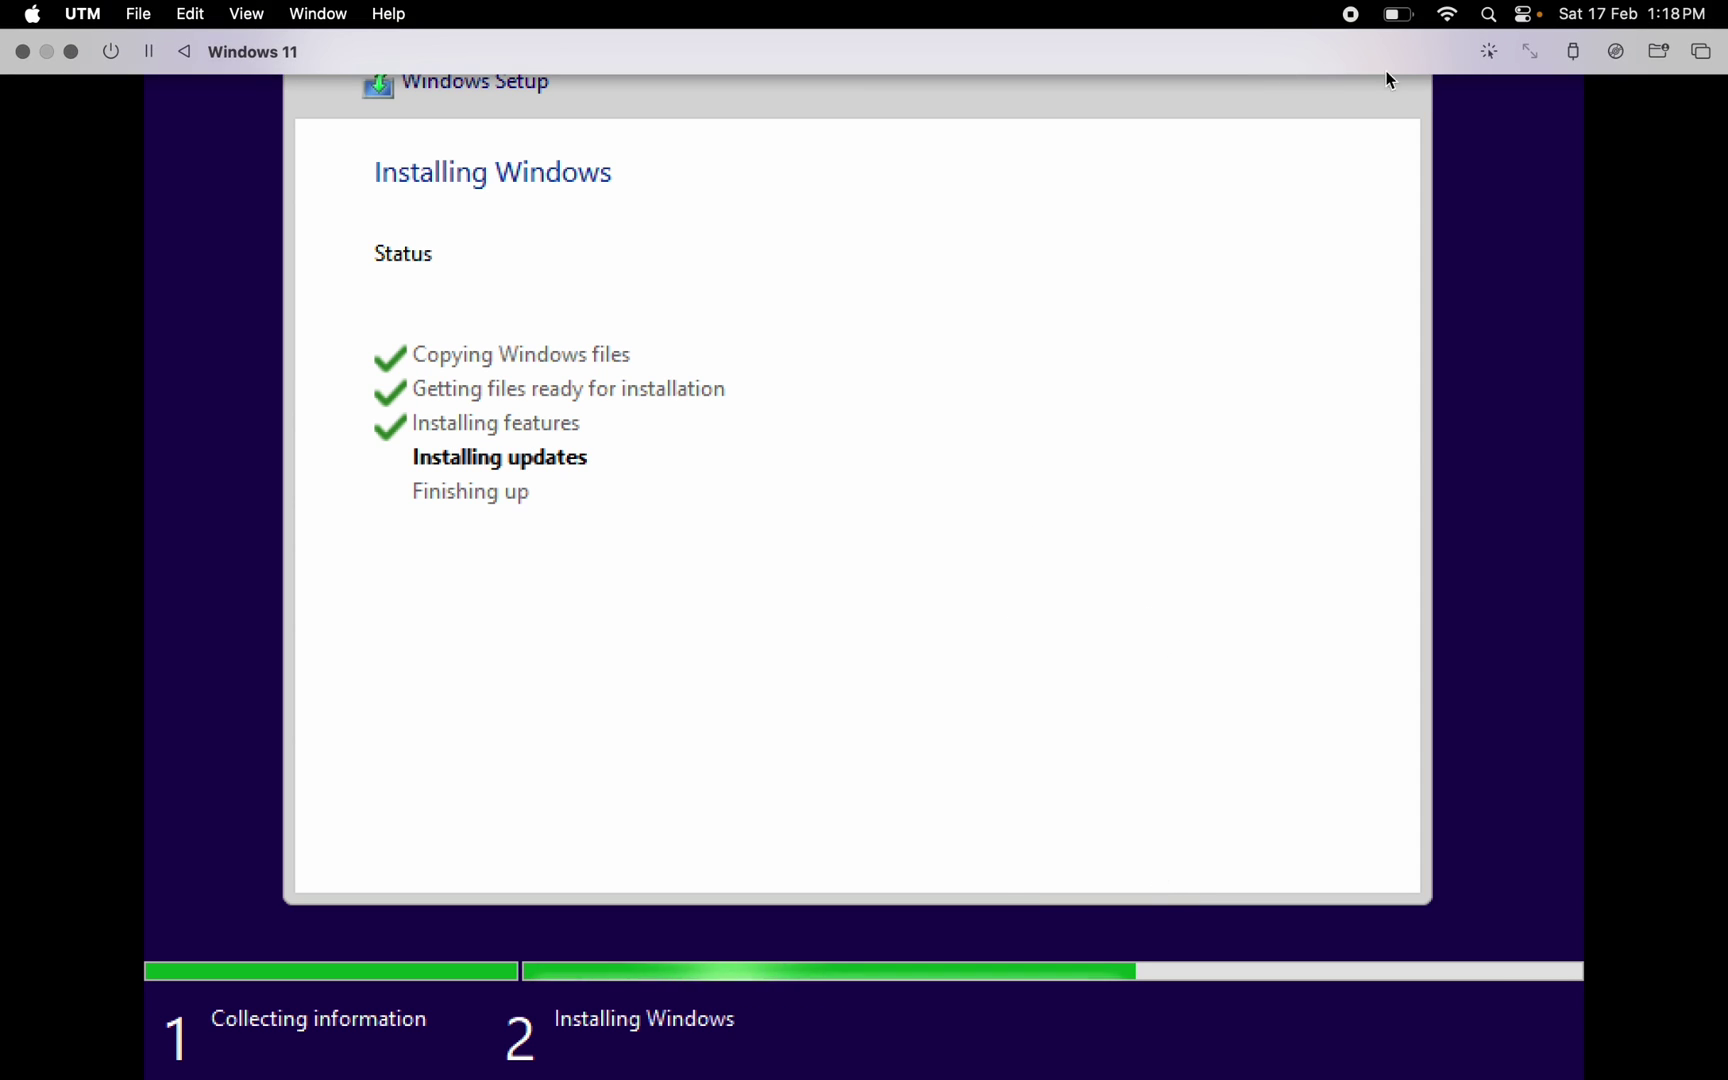
{"action": "left_click", "coordinate": [1490, 52]}
{"action": "left_click", "coordinate": [879, 612]}
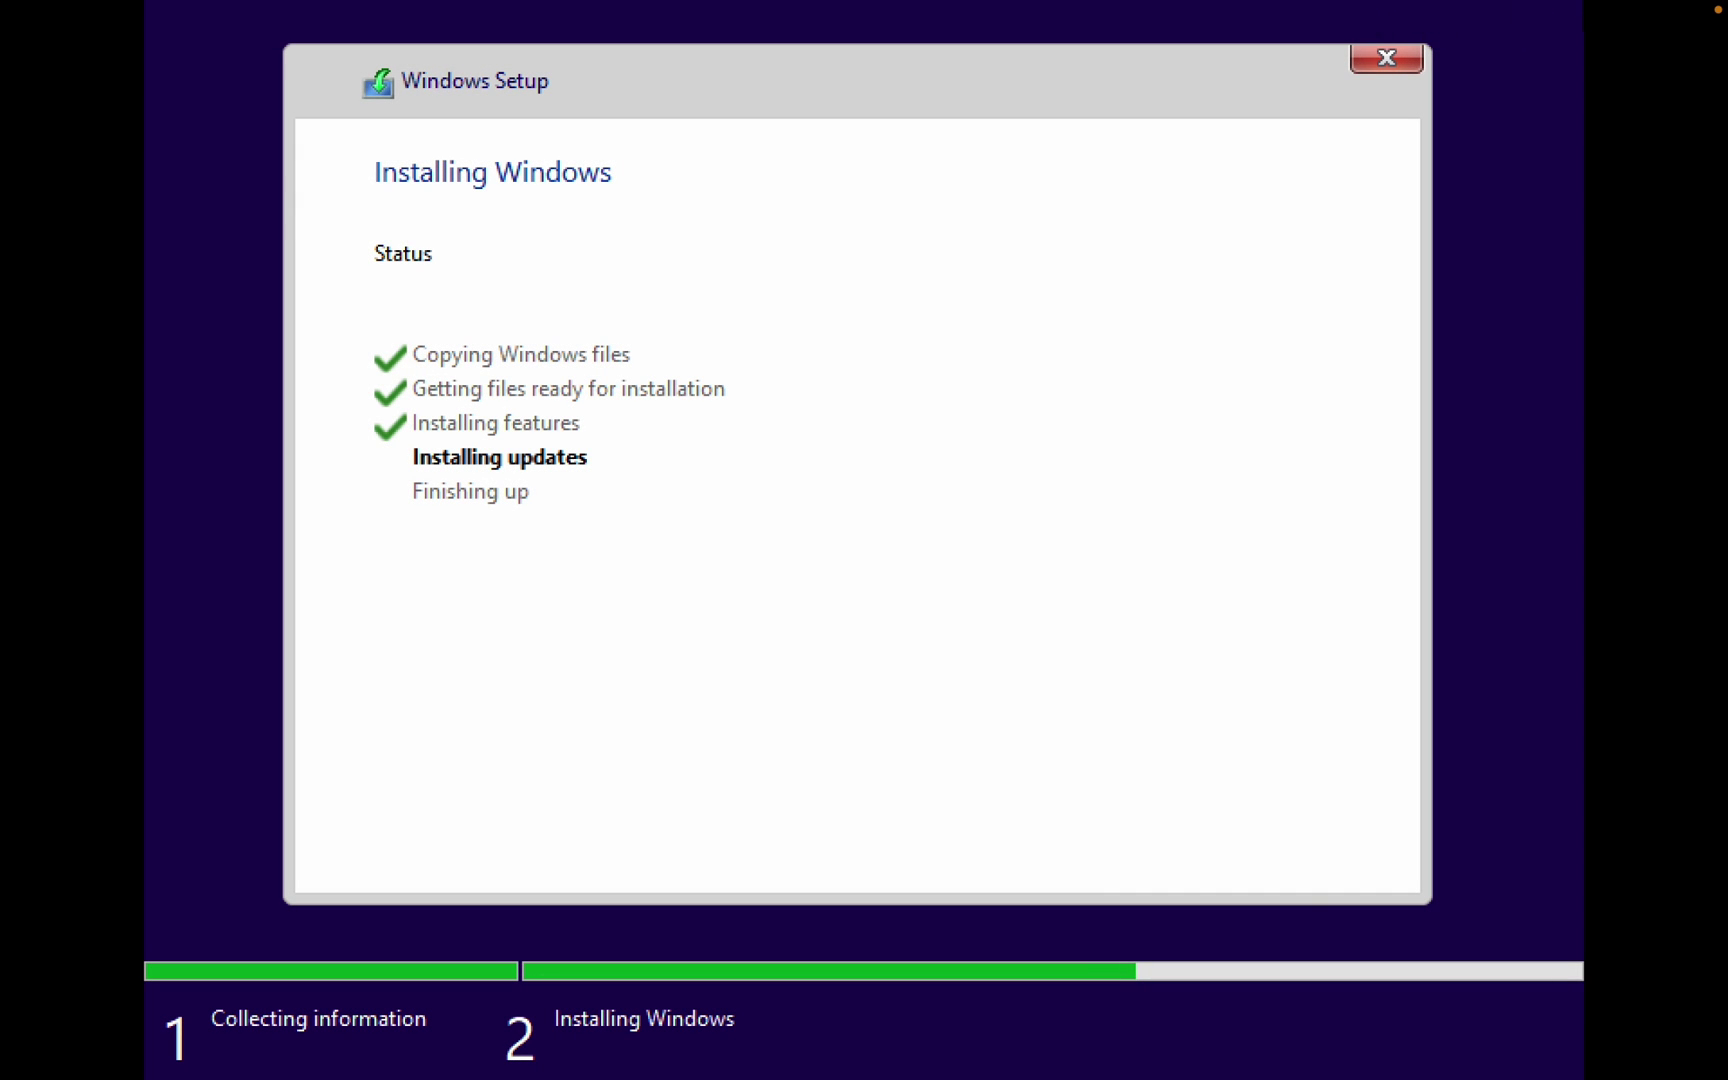
{"action": "key", "text": "ctrl+Up"}
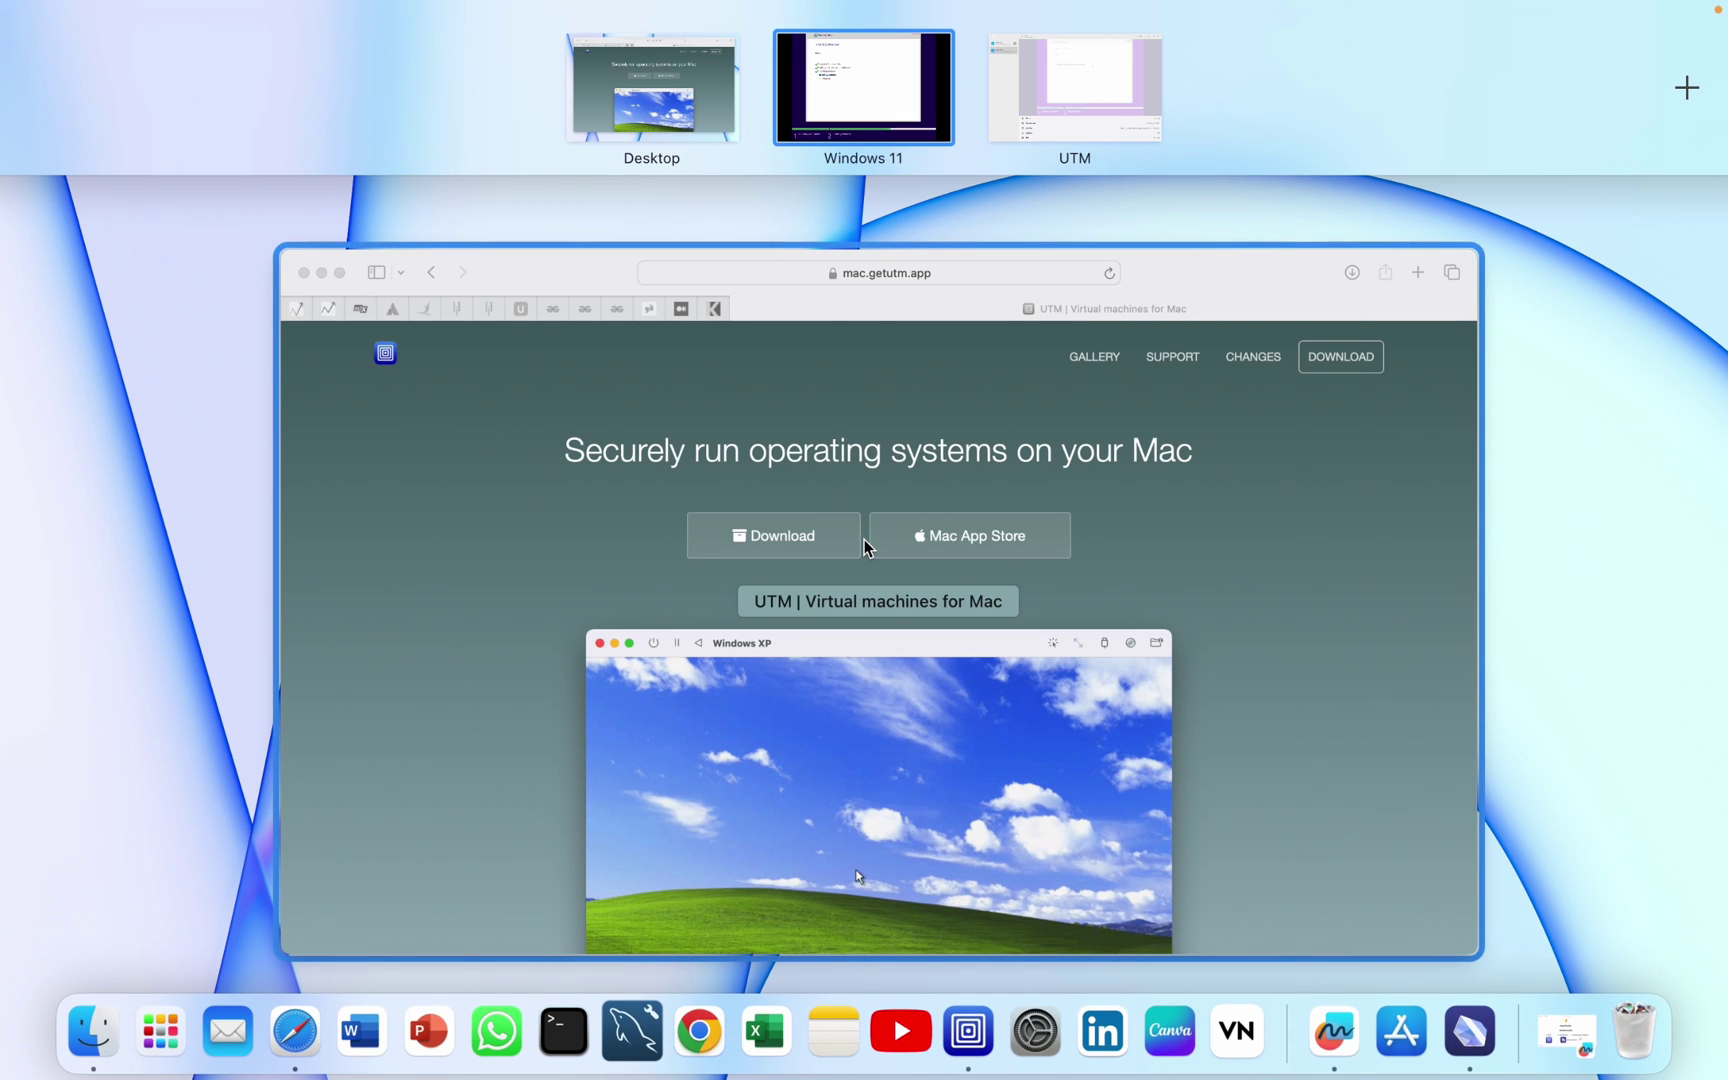
{"action": "key", "text": "ctrl+Up"}
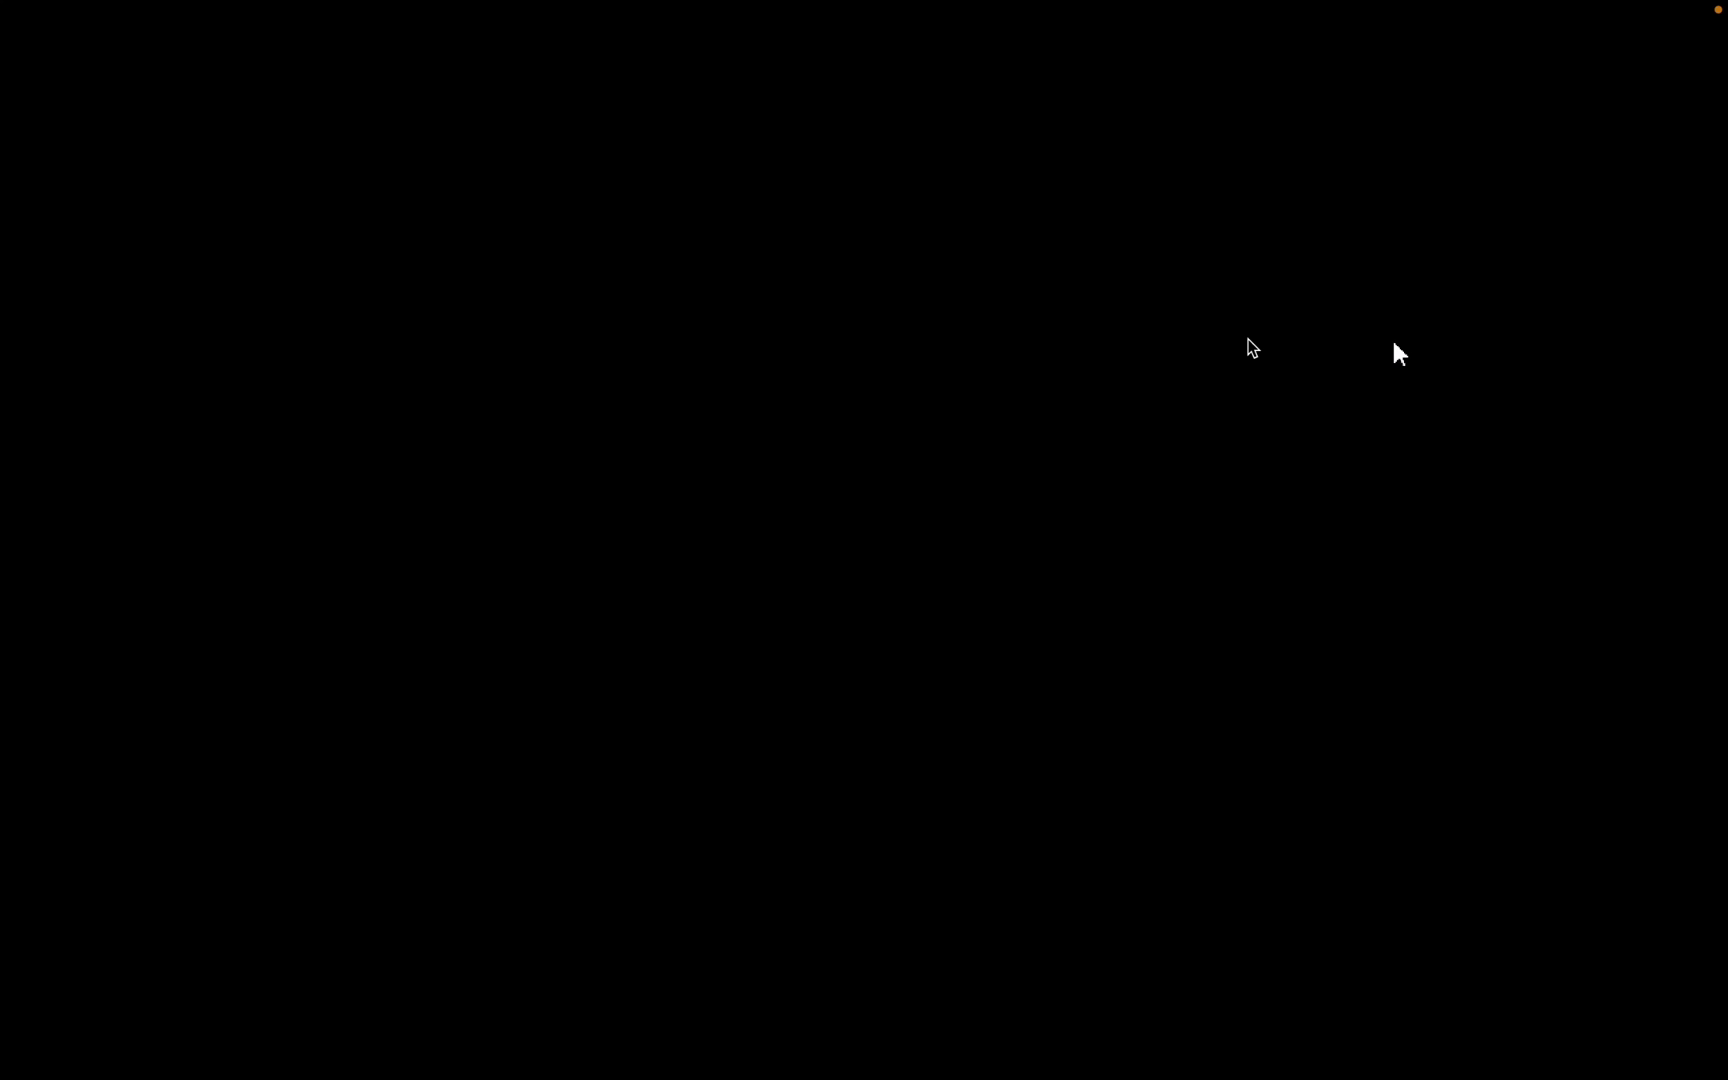
Step: Capture the mouse cursor in the blank Windows 11 virtual machine display again and acknowledge the capture notice
{"action": "mouse_move", "coordinate": [1418, 8]}
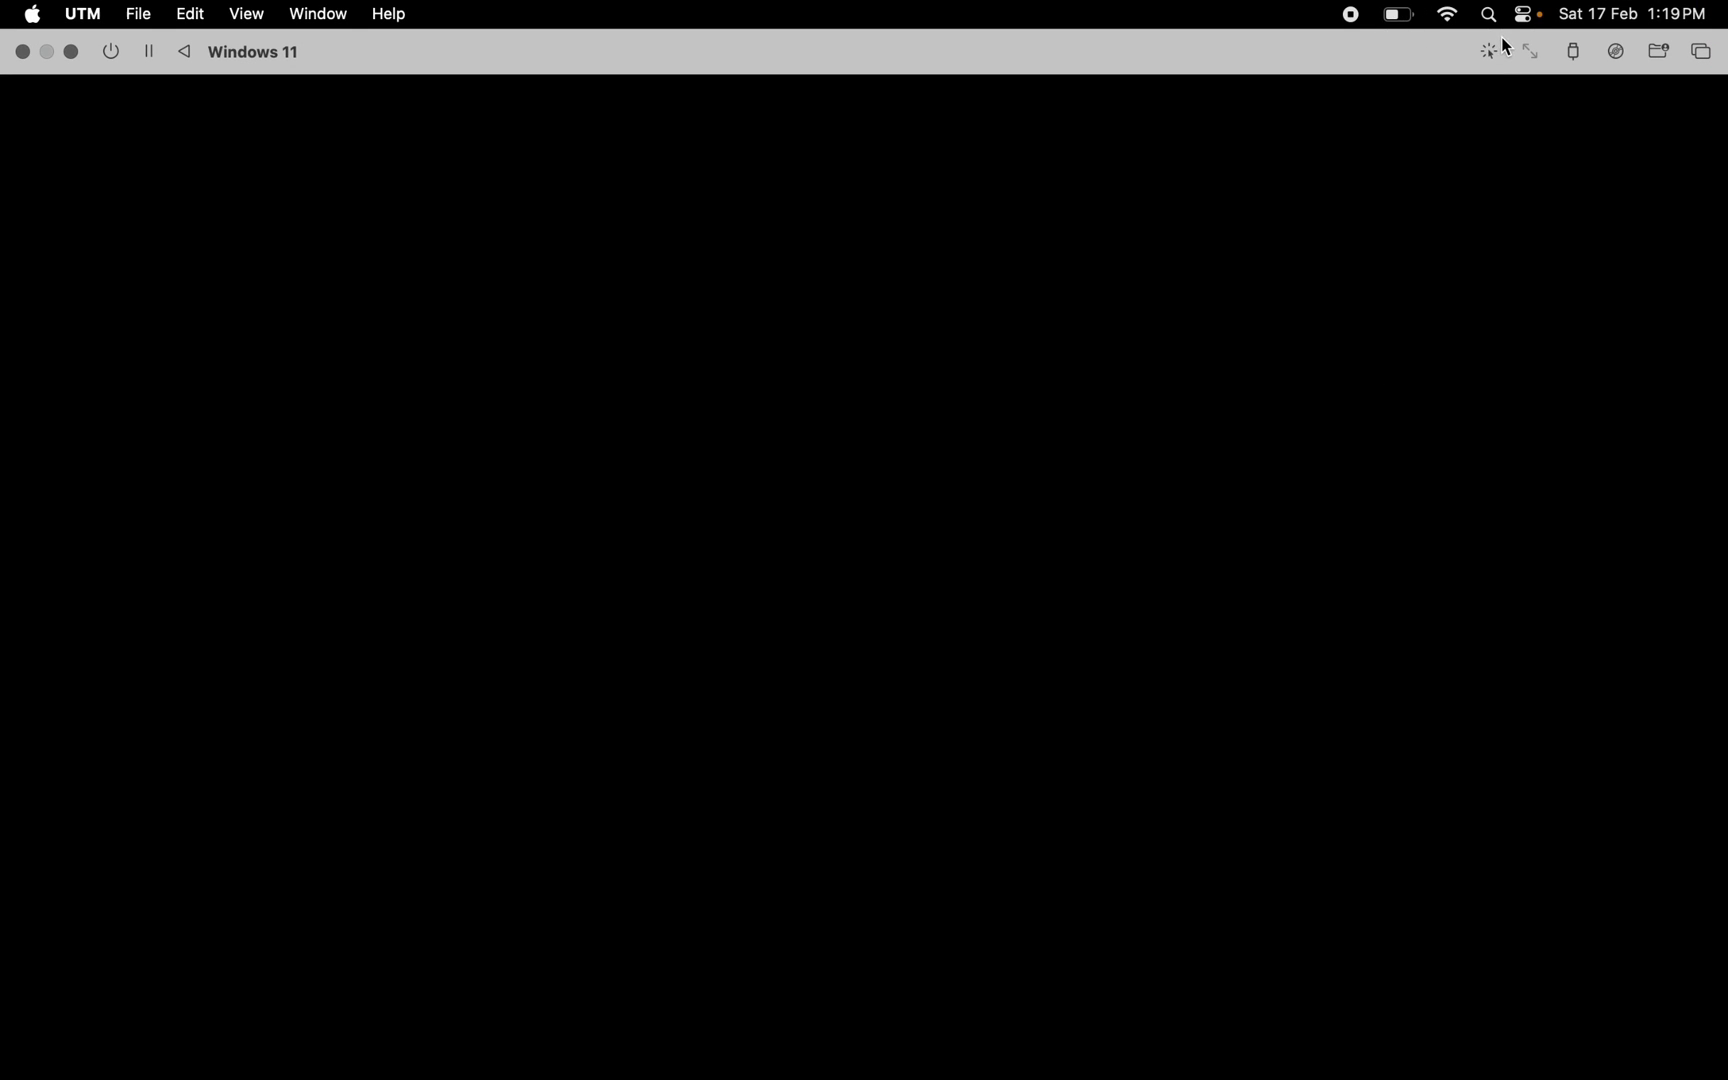
{"action": "left_click", "coordinate": [1490, 51]}
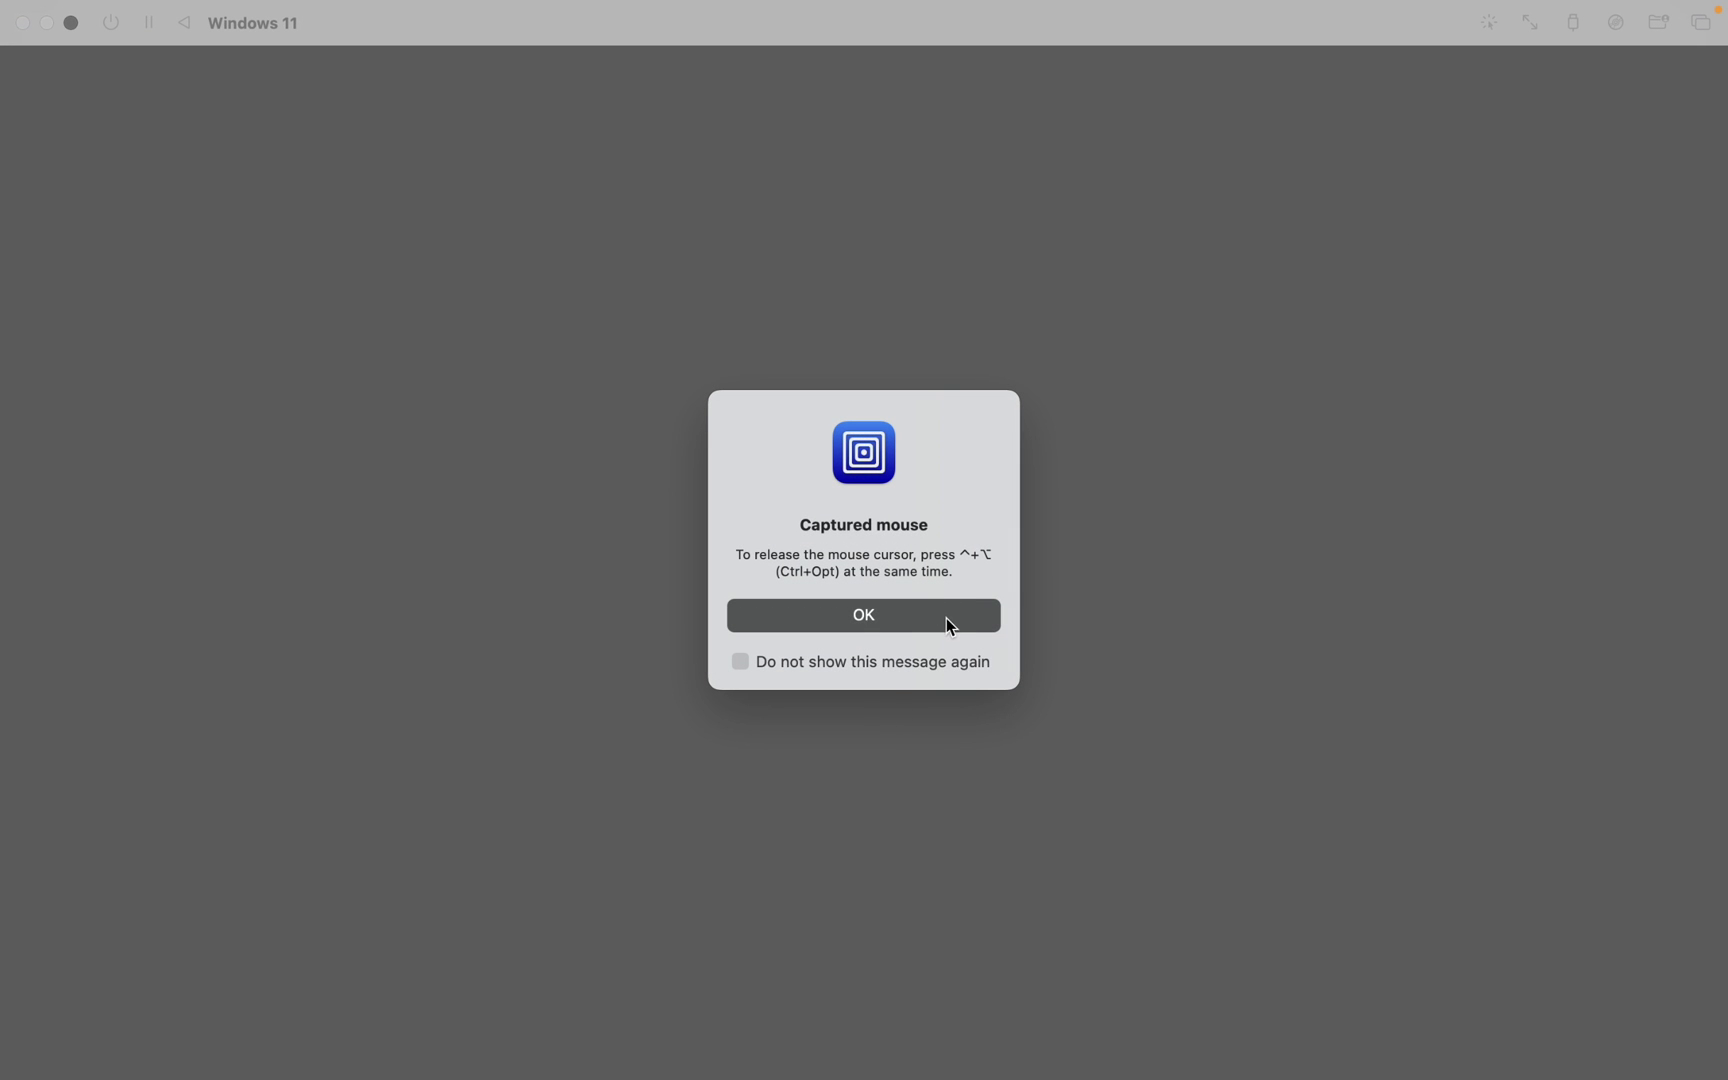
{"action": "left_click", "coordinate": [946, 618]}
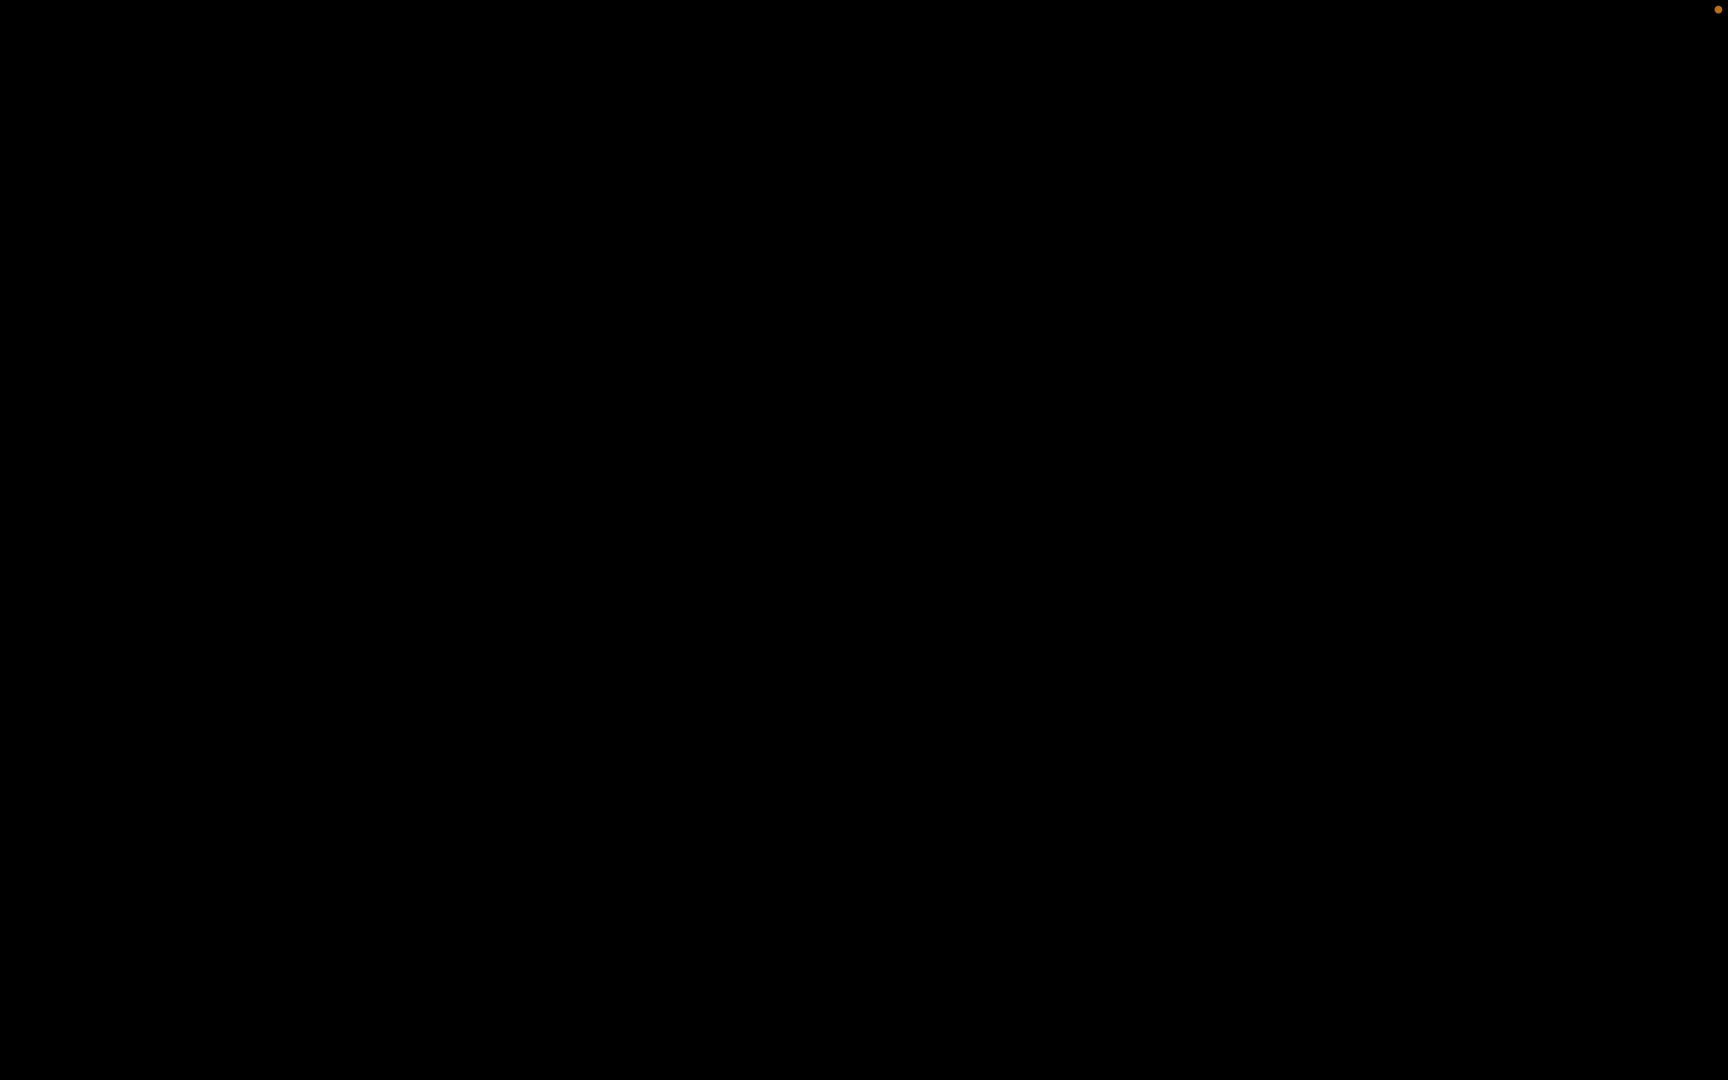
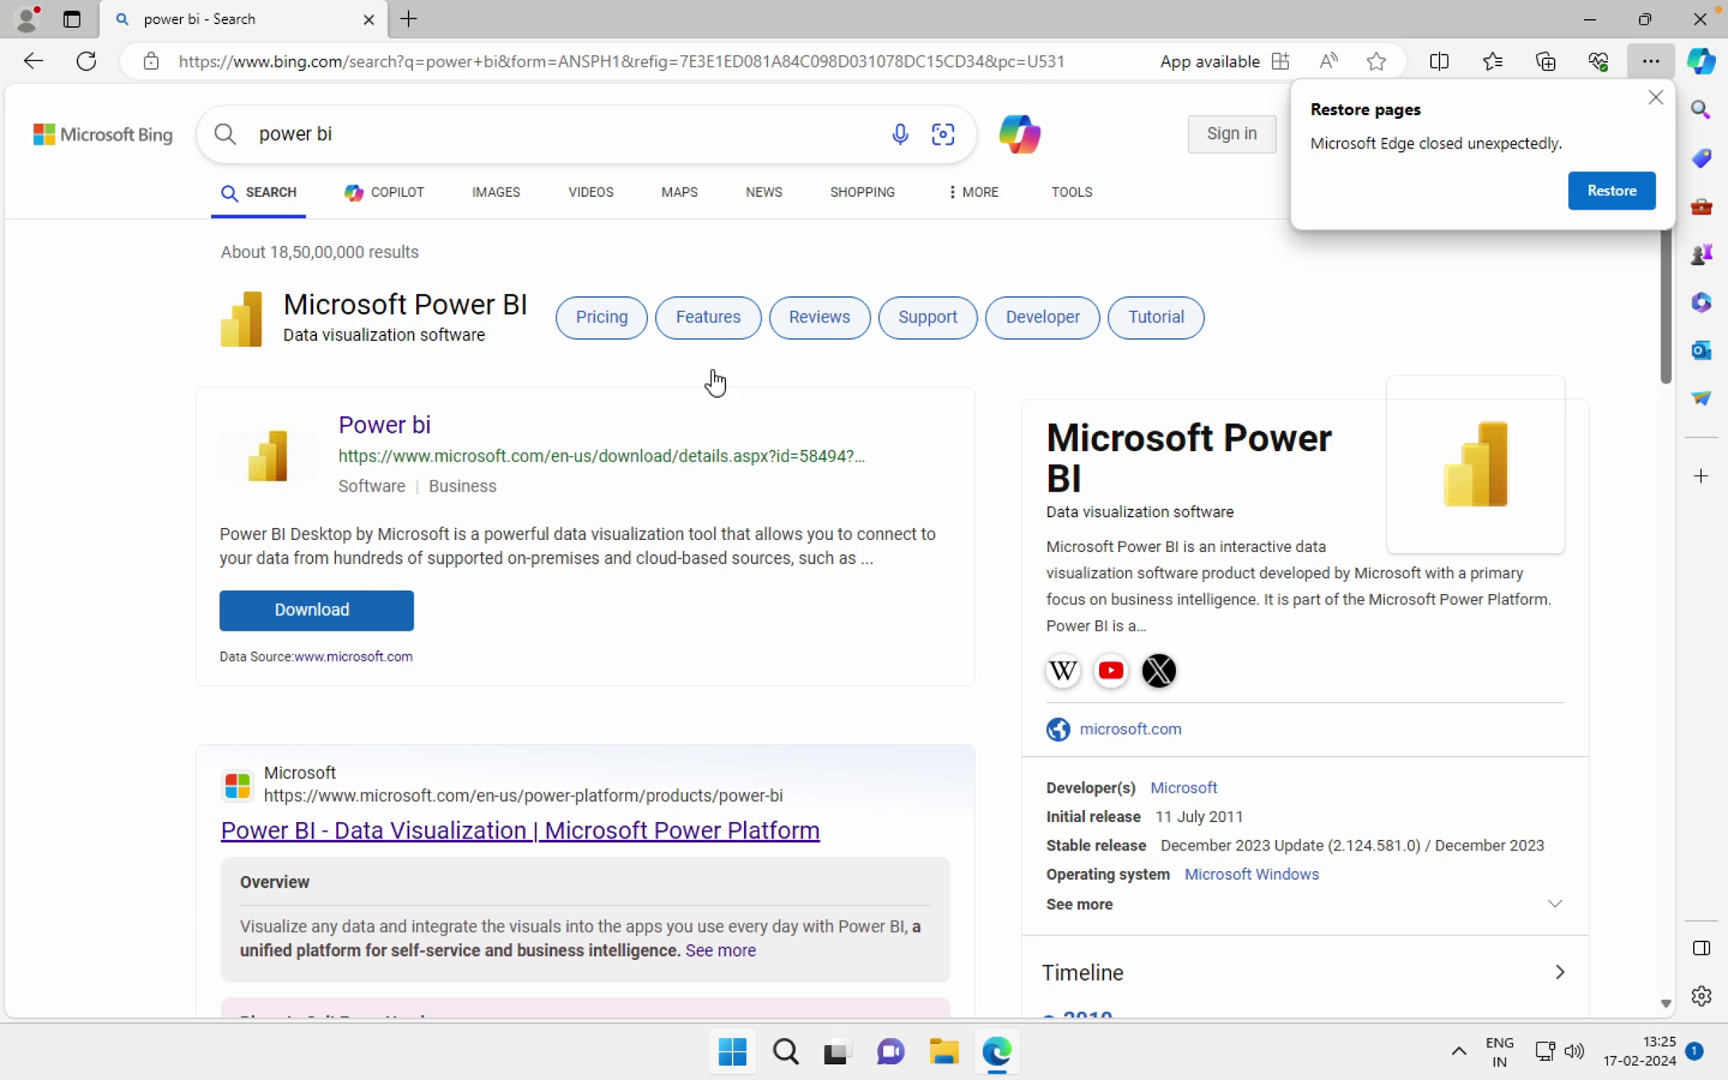
Step: From the Power BI search result, dismiss the restore-pages prompt, start downloading PBIDesktopSetup.exe from Microsoft's Download Center, and pause the download
{"action": "left_click", "coordinate": [333, 608]}
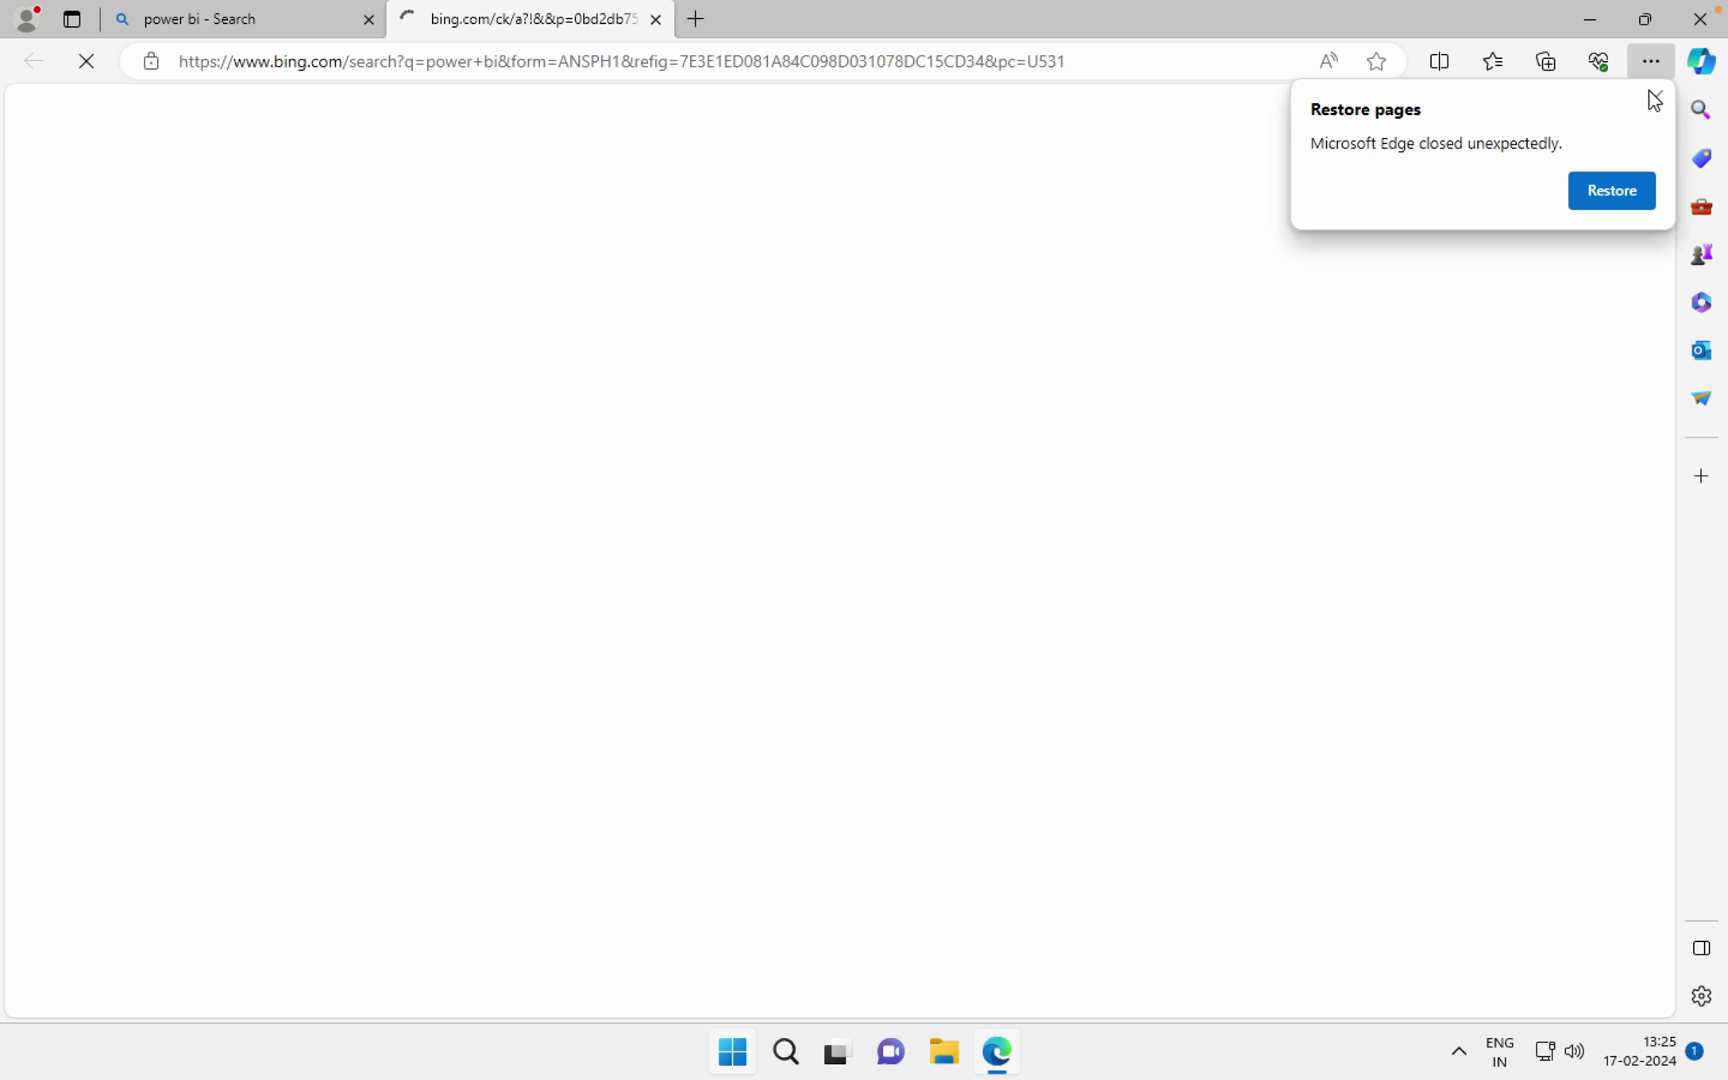
{"action": "left_click", "coordinate": [1656, 97]}
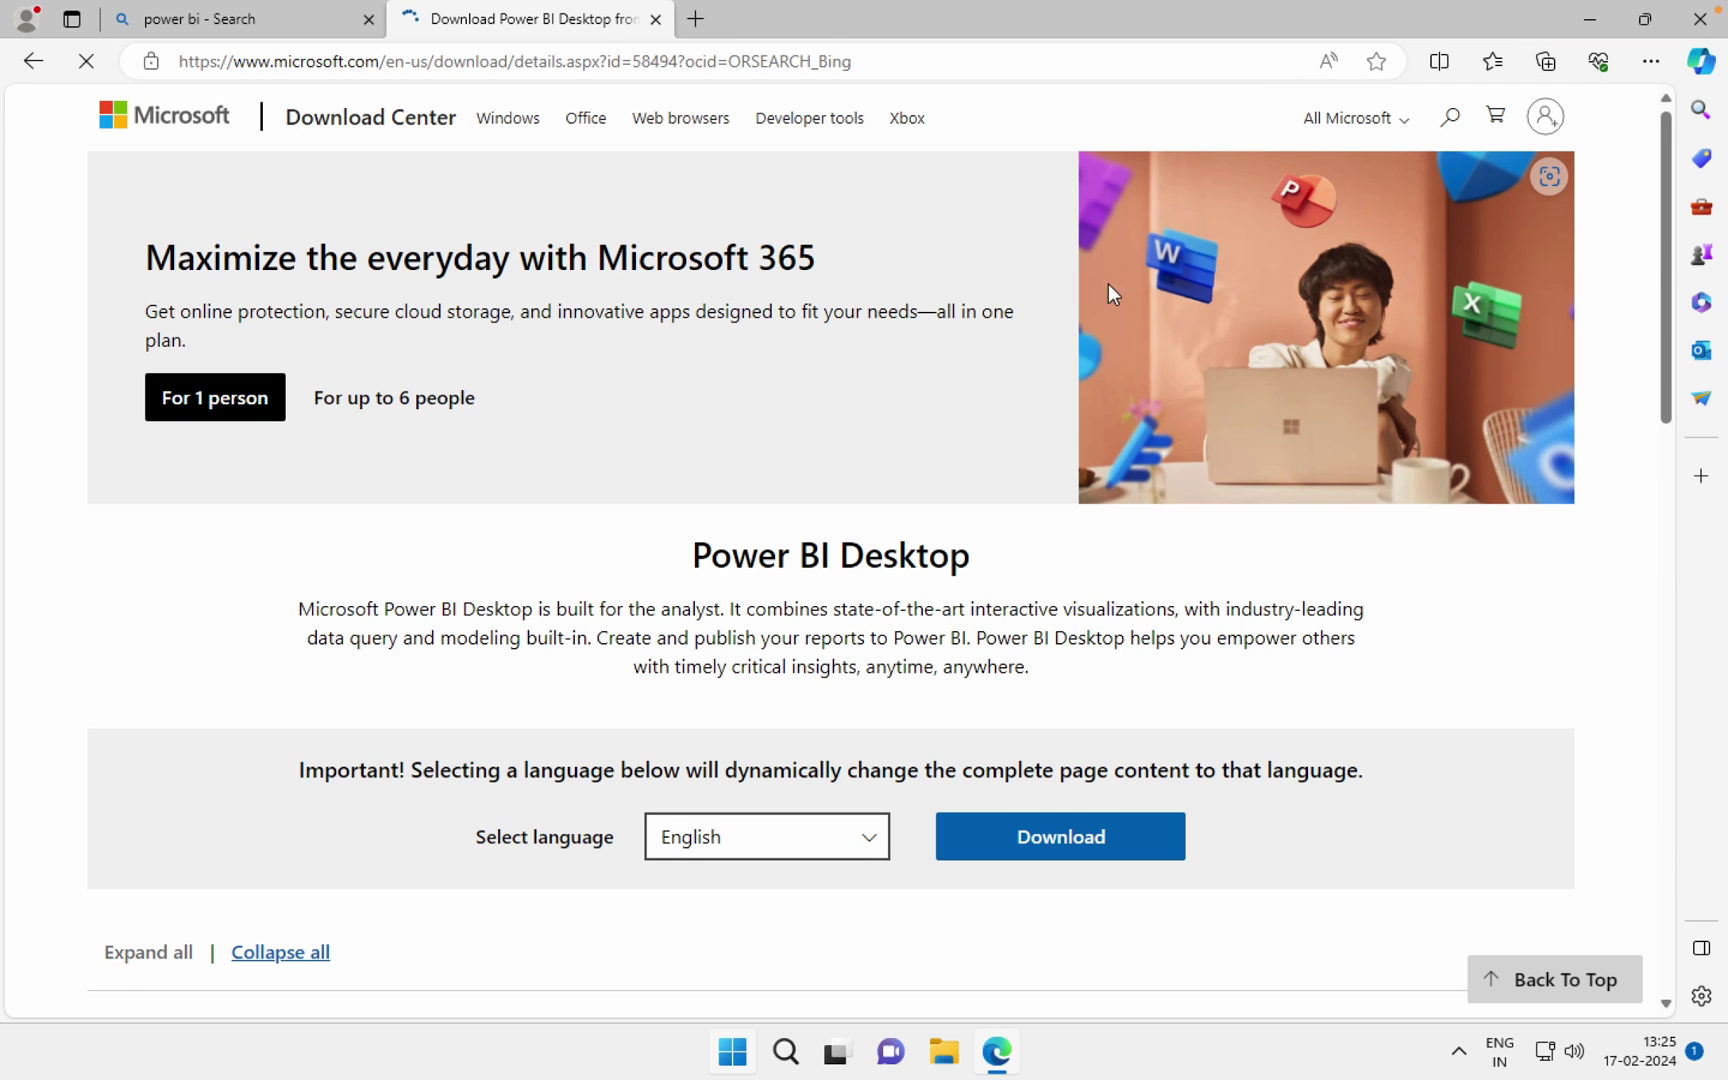
{"action": "left_click", "coordinate": [1100, 838]}
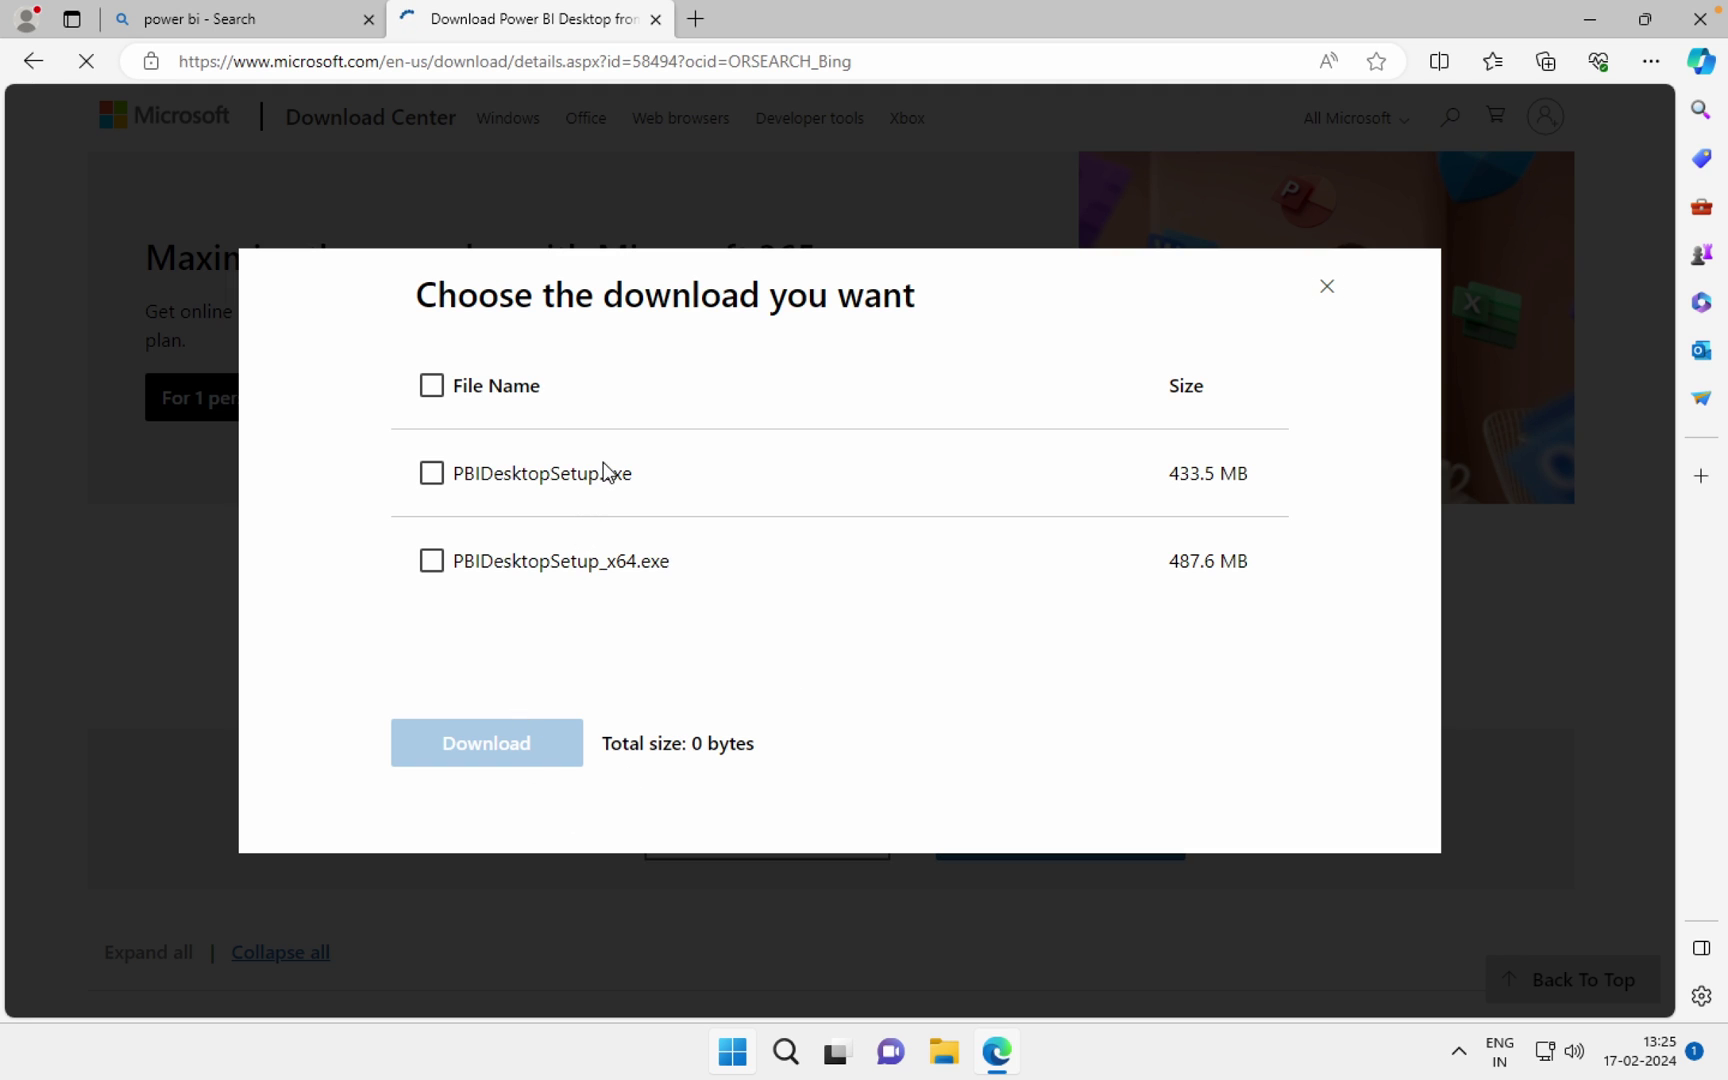
{"action": "left_click", "coordinate": [603, 473]}
{"action": "left_click", "coordinate": [528, 752]}
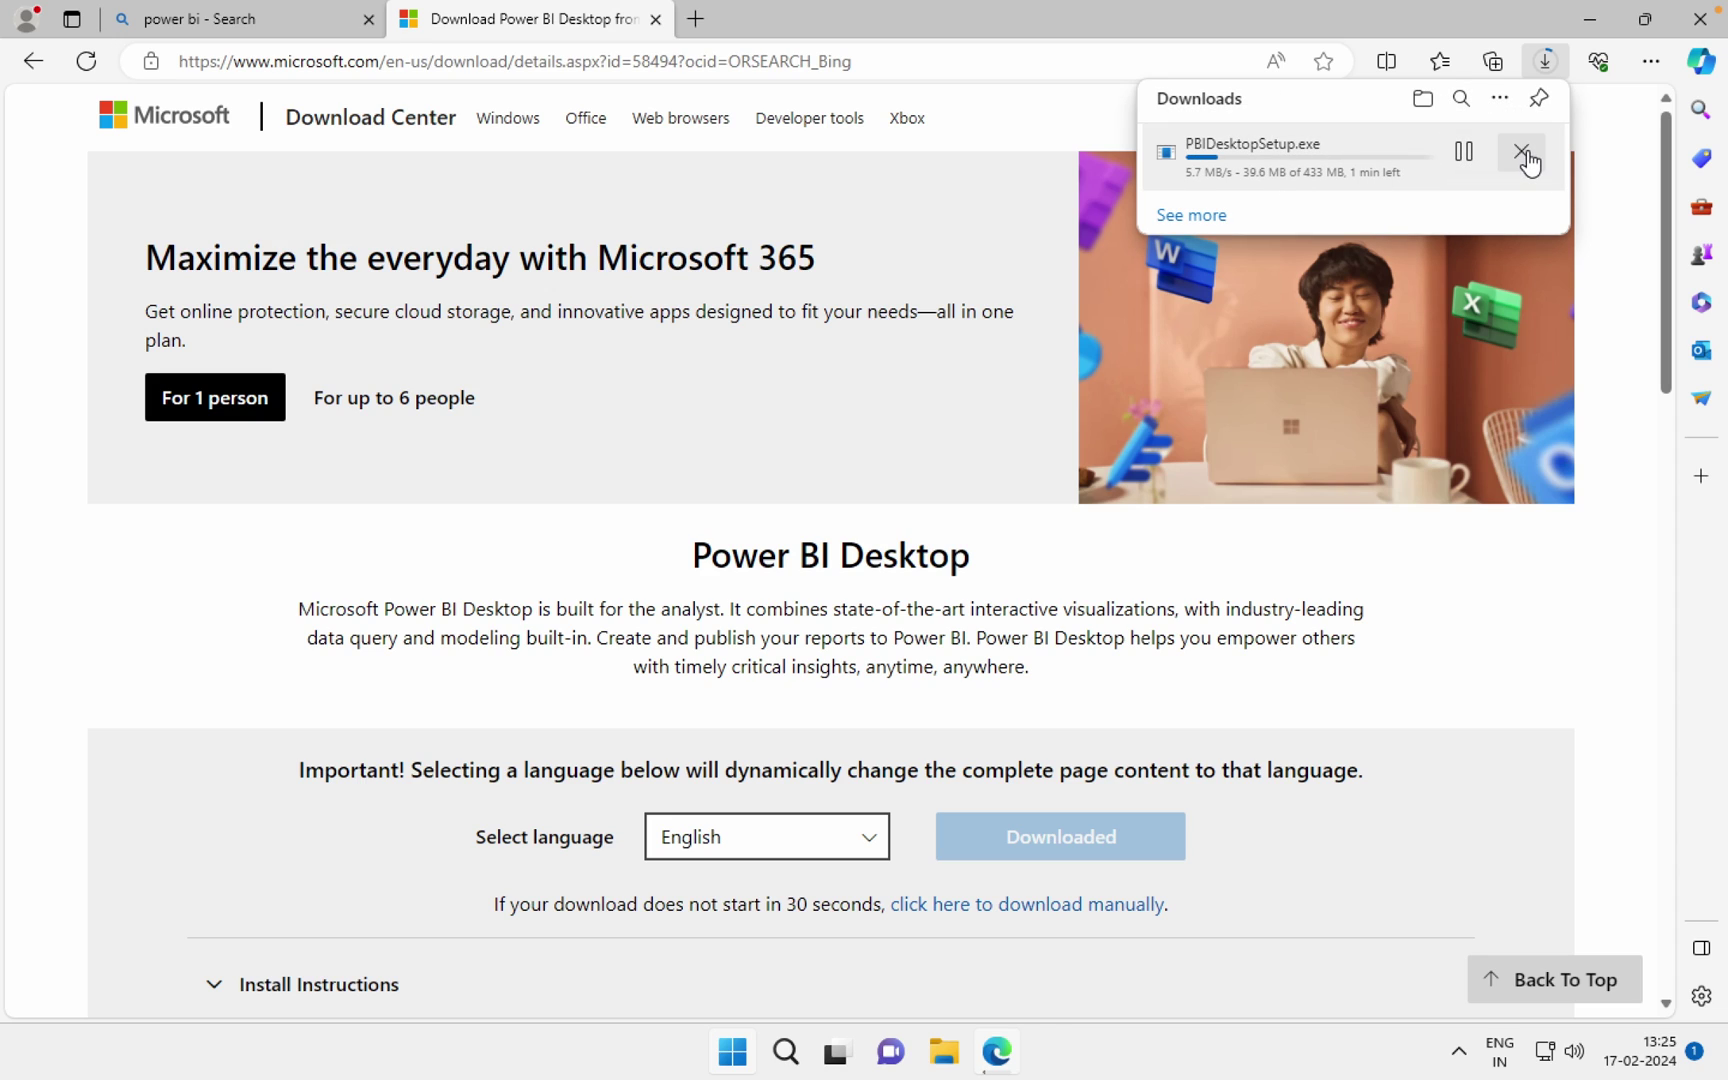
{"action": "left_click", "coordinate": [1462, 153]}
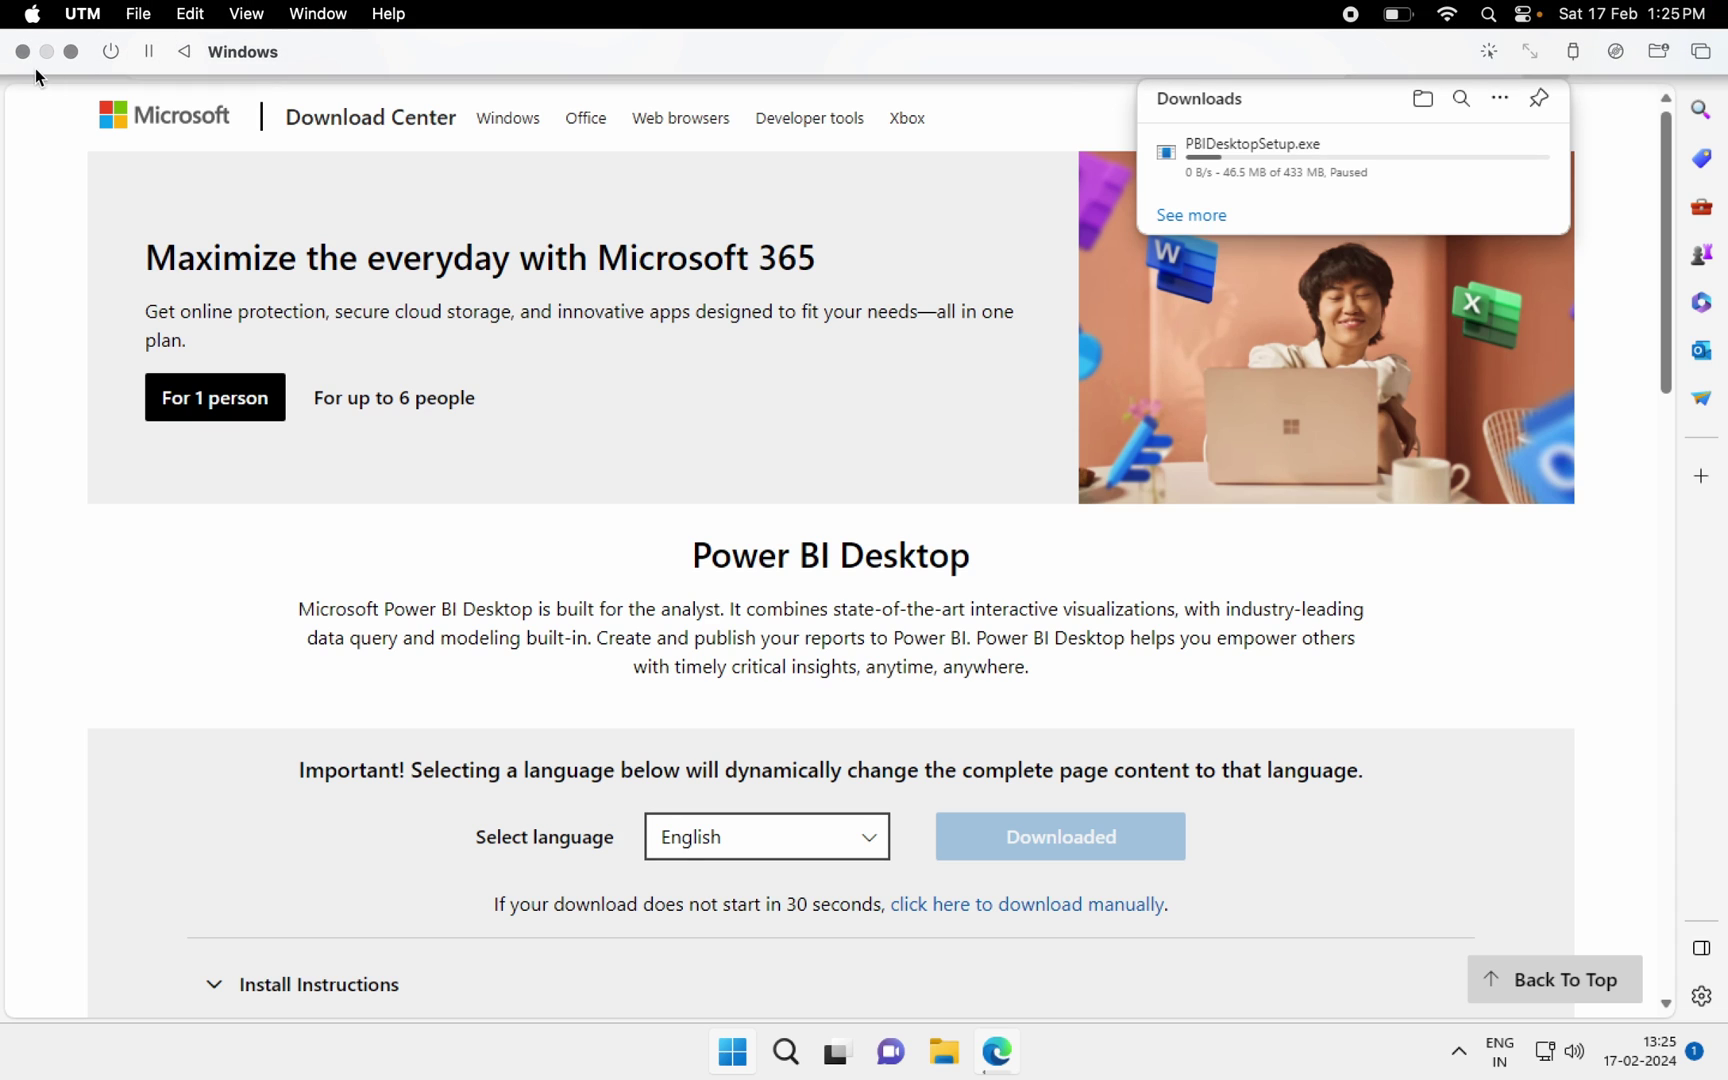
Step: Close the running Windows virtual machine, start it again in full screen, and boot it
{"action": "left_click", "coordinate": [22, 51]}
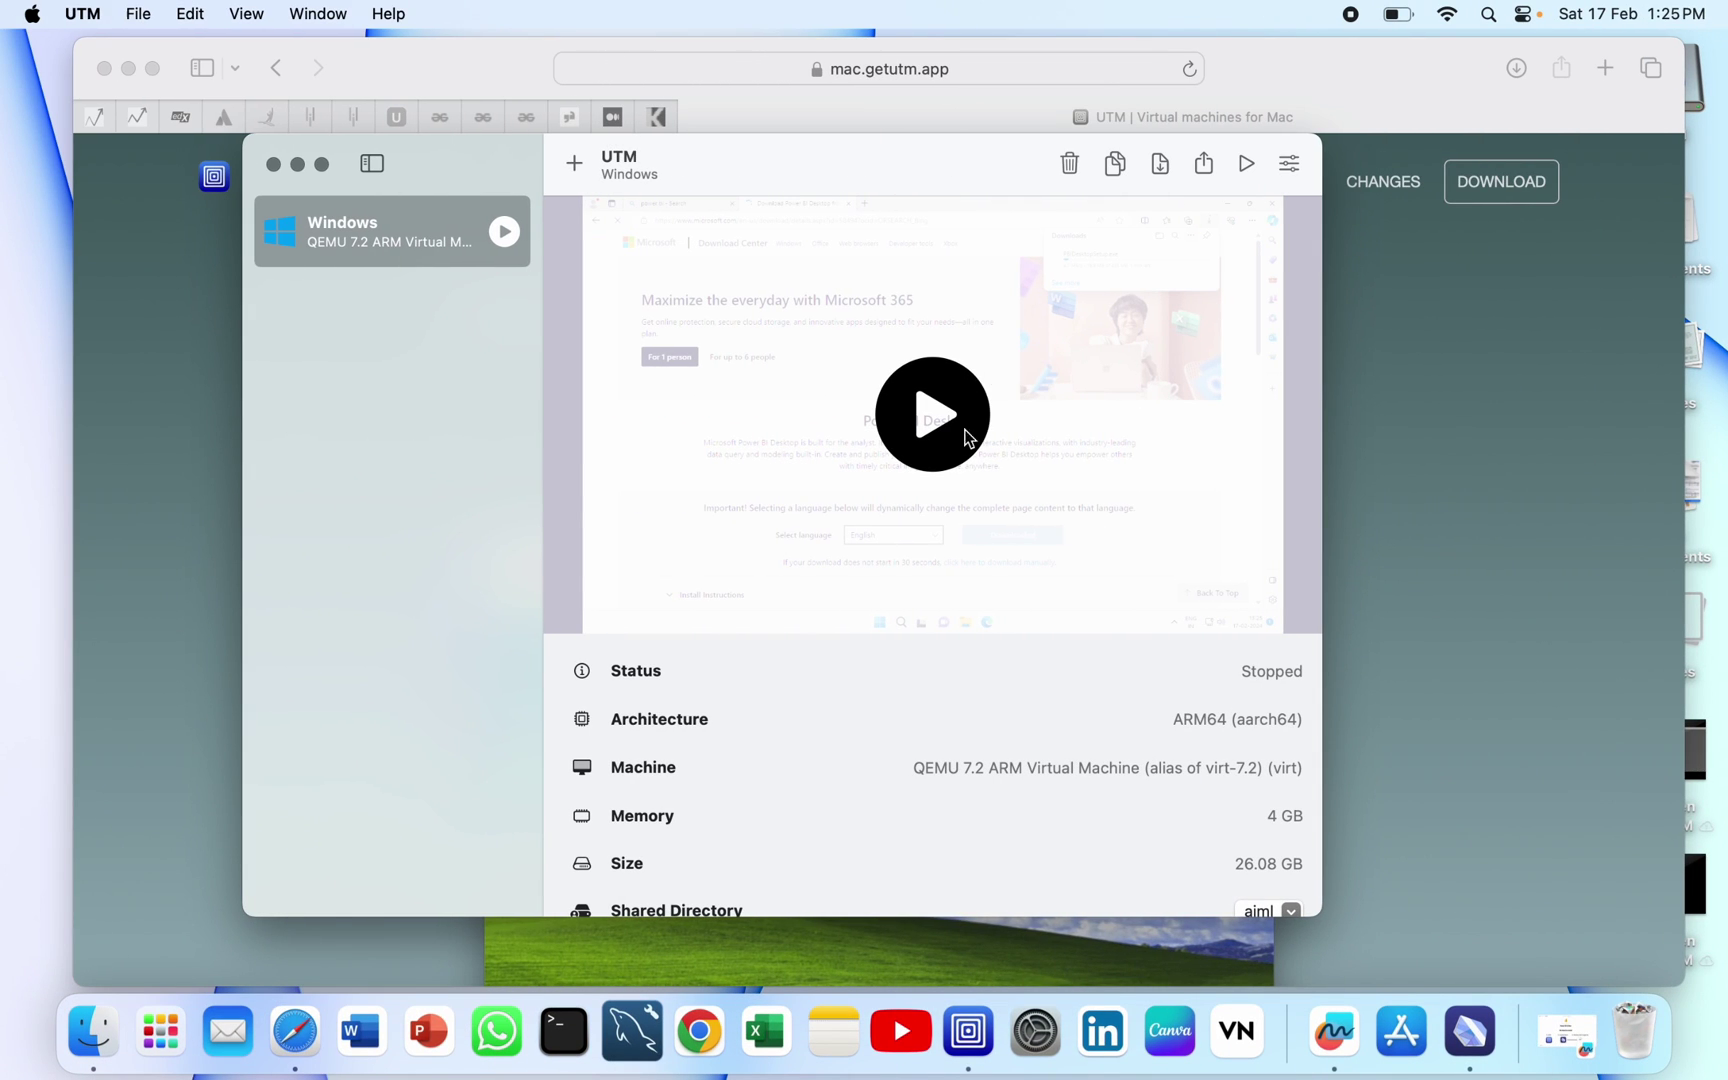
{"action": "left_click", "coordinate": [956, 462]}
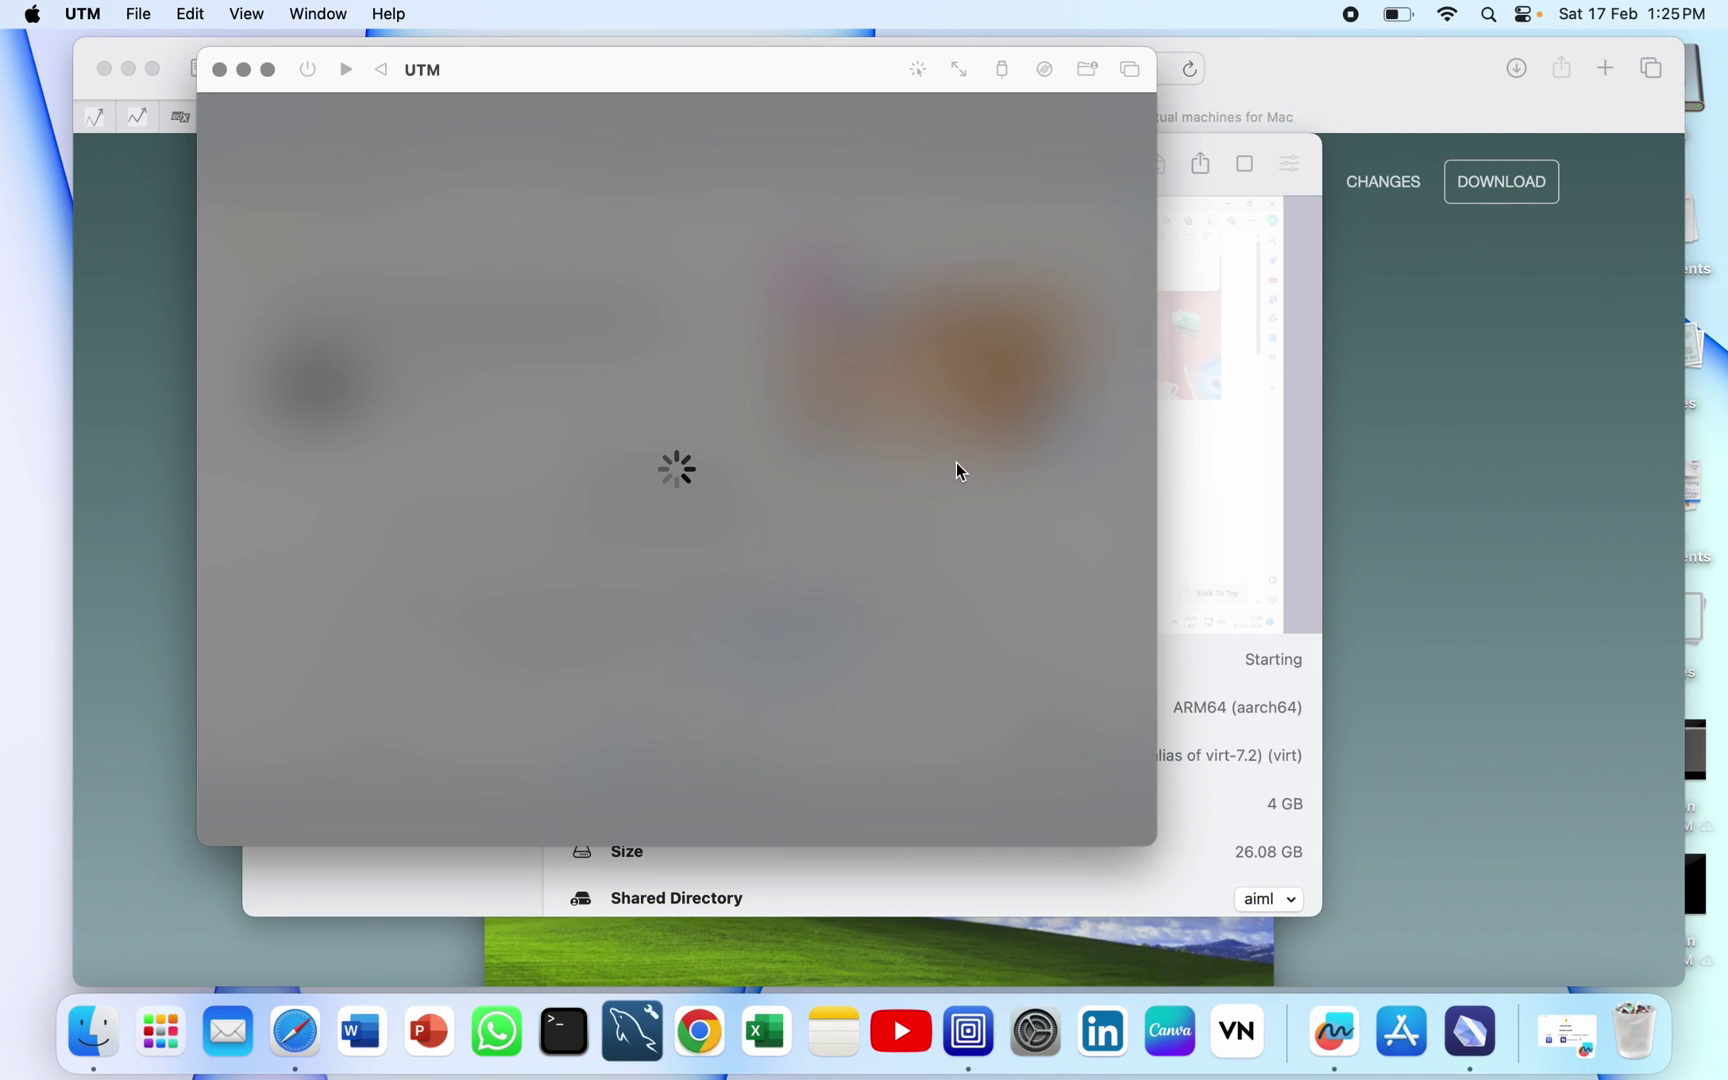
{"action": "left_click", "coordinate": [267, 69]}
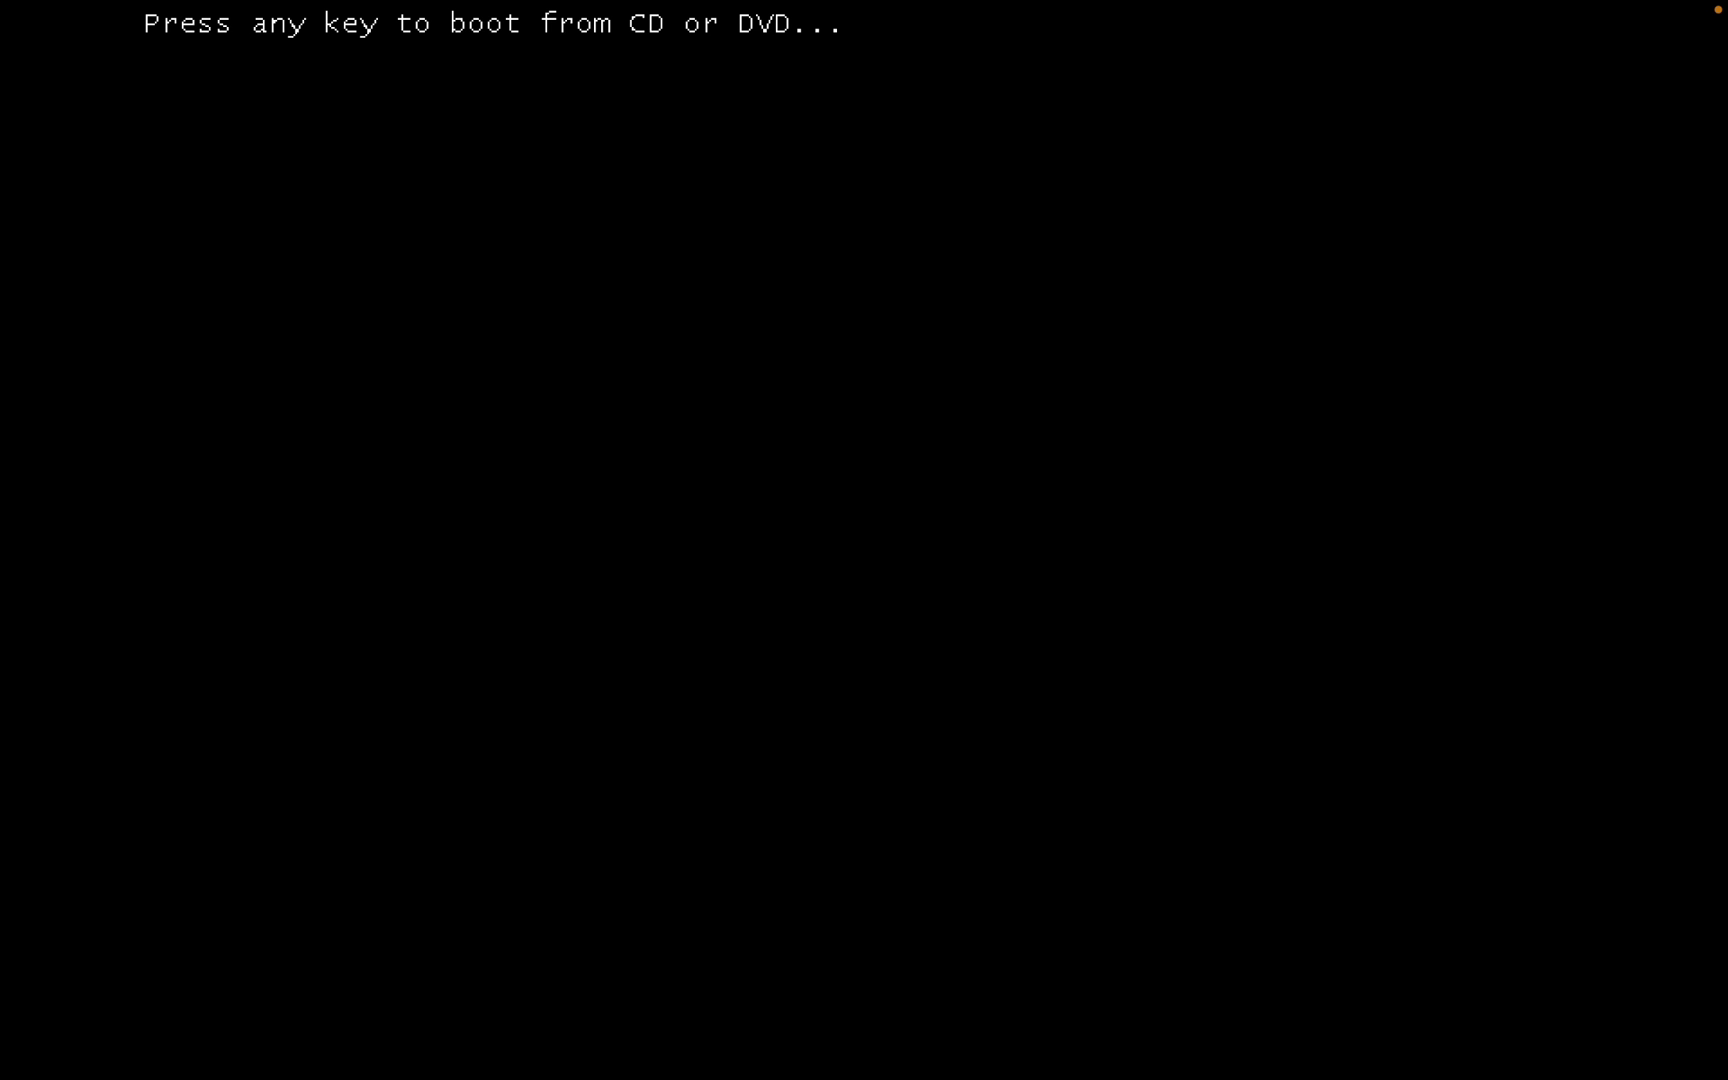
{"action": "key", "text": "Return"}
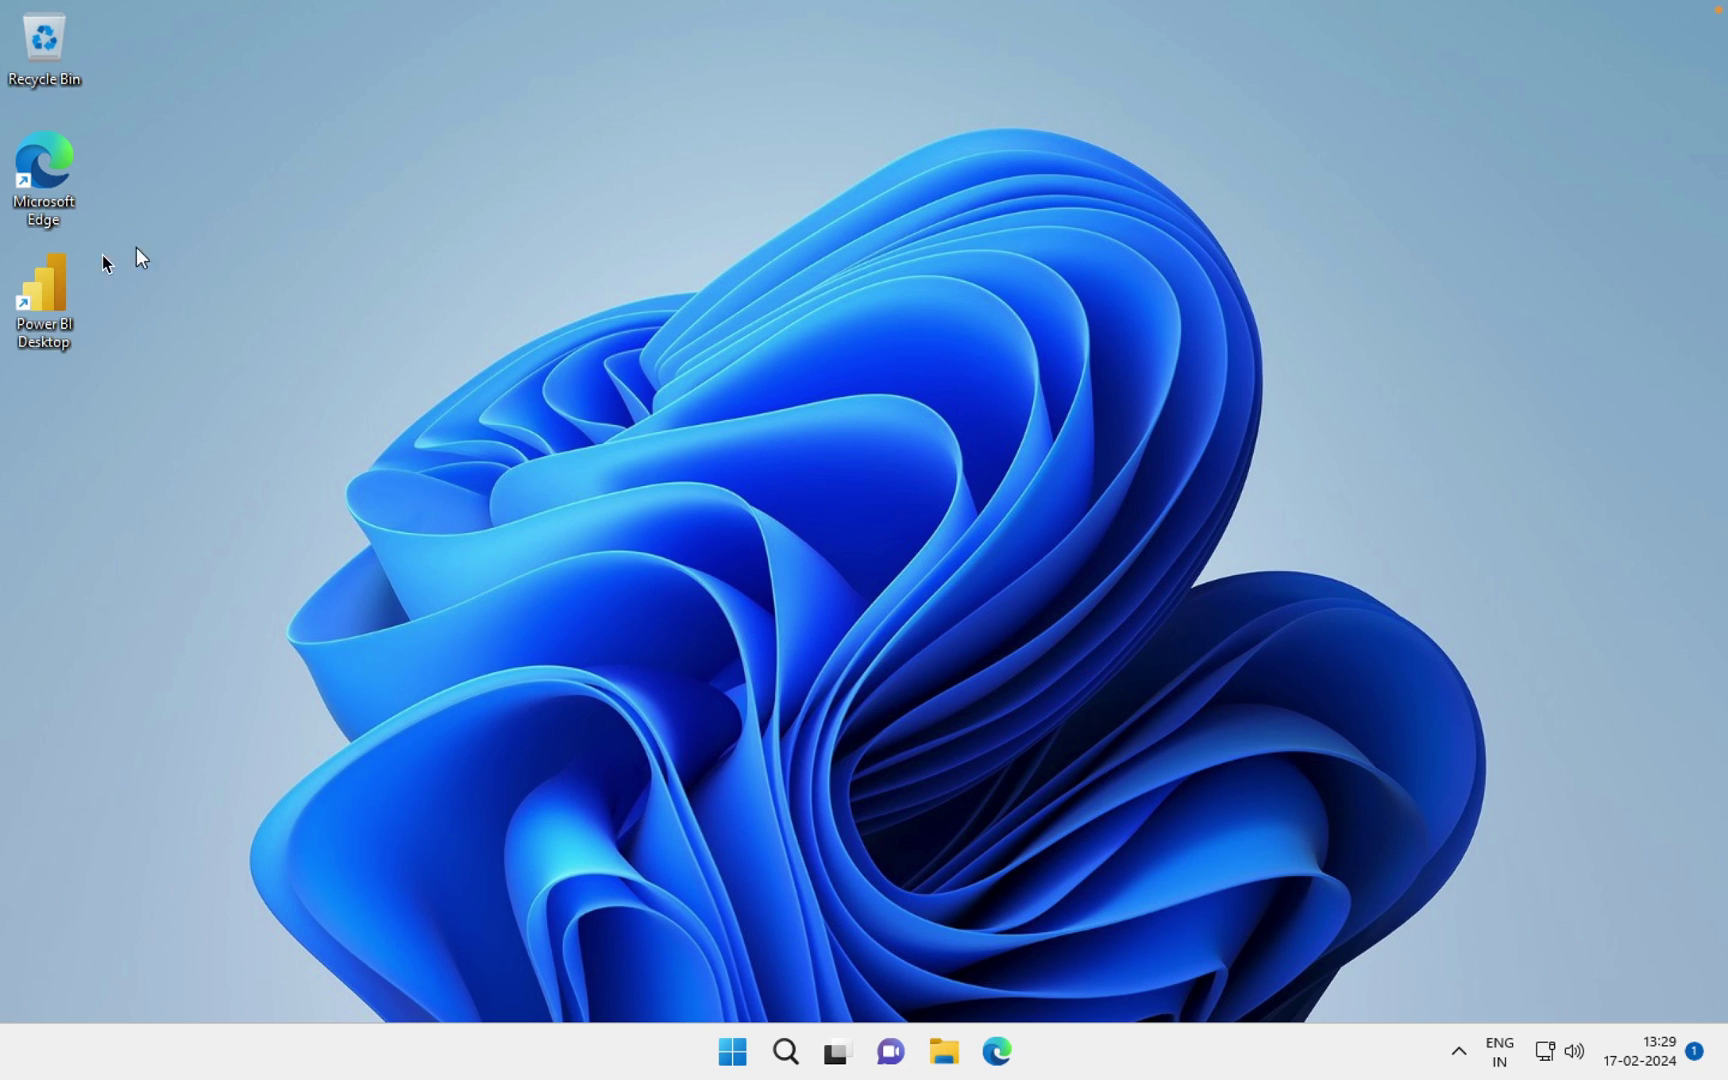
Step: Launch Power BI Desktop from its shortcut on the Windows desktop
{"action": "left_click", "coordinate": [57, 288]}
{"action": "double_click", "coordinate": [57, 288]}
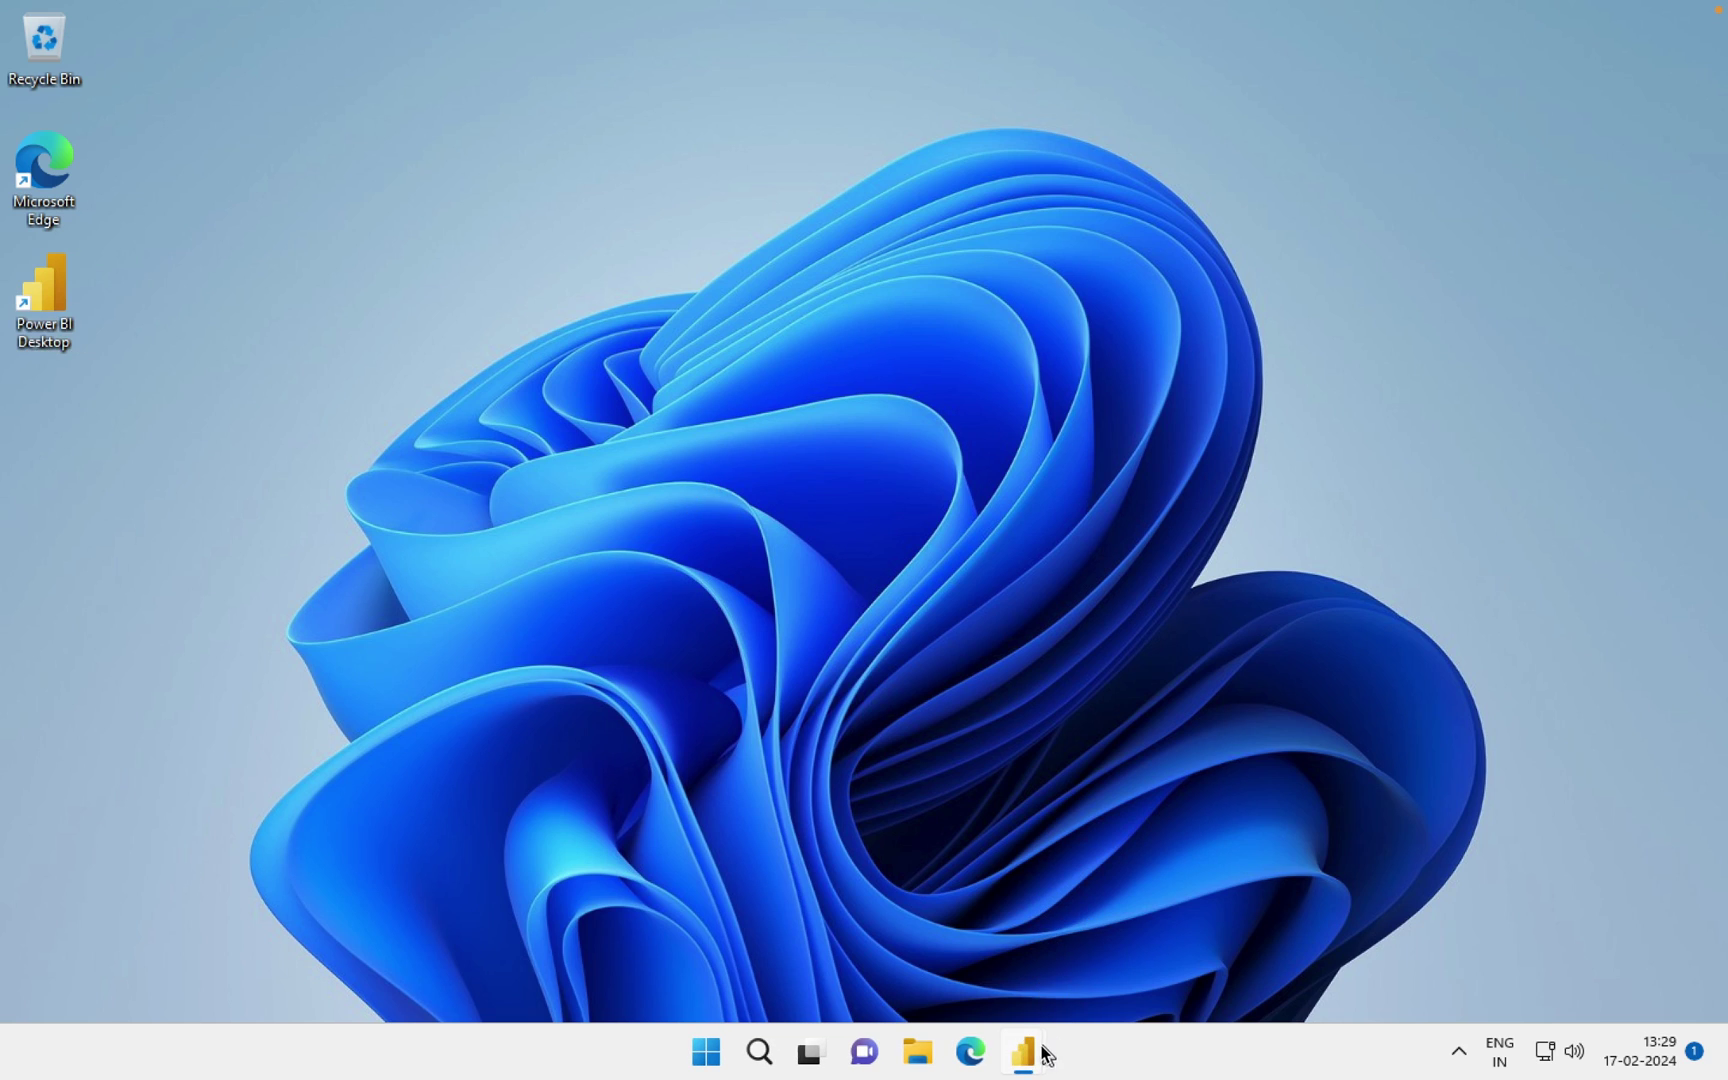
{"action": "mouse_move", "coordinate": [1036, 1036]}
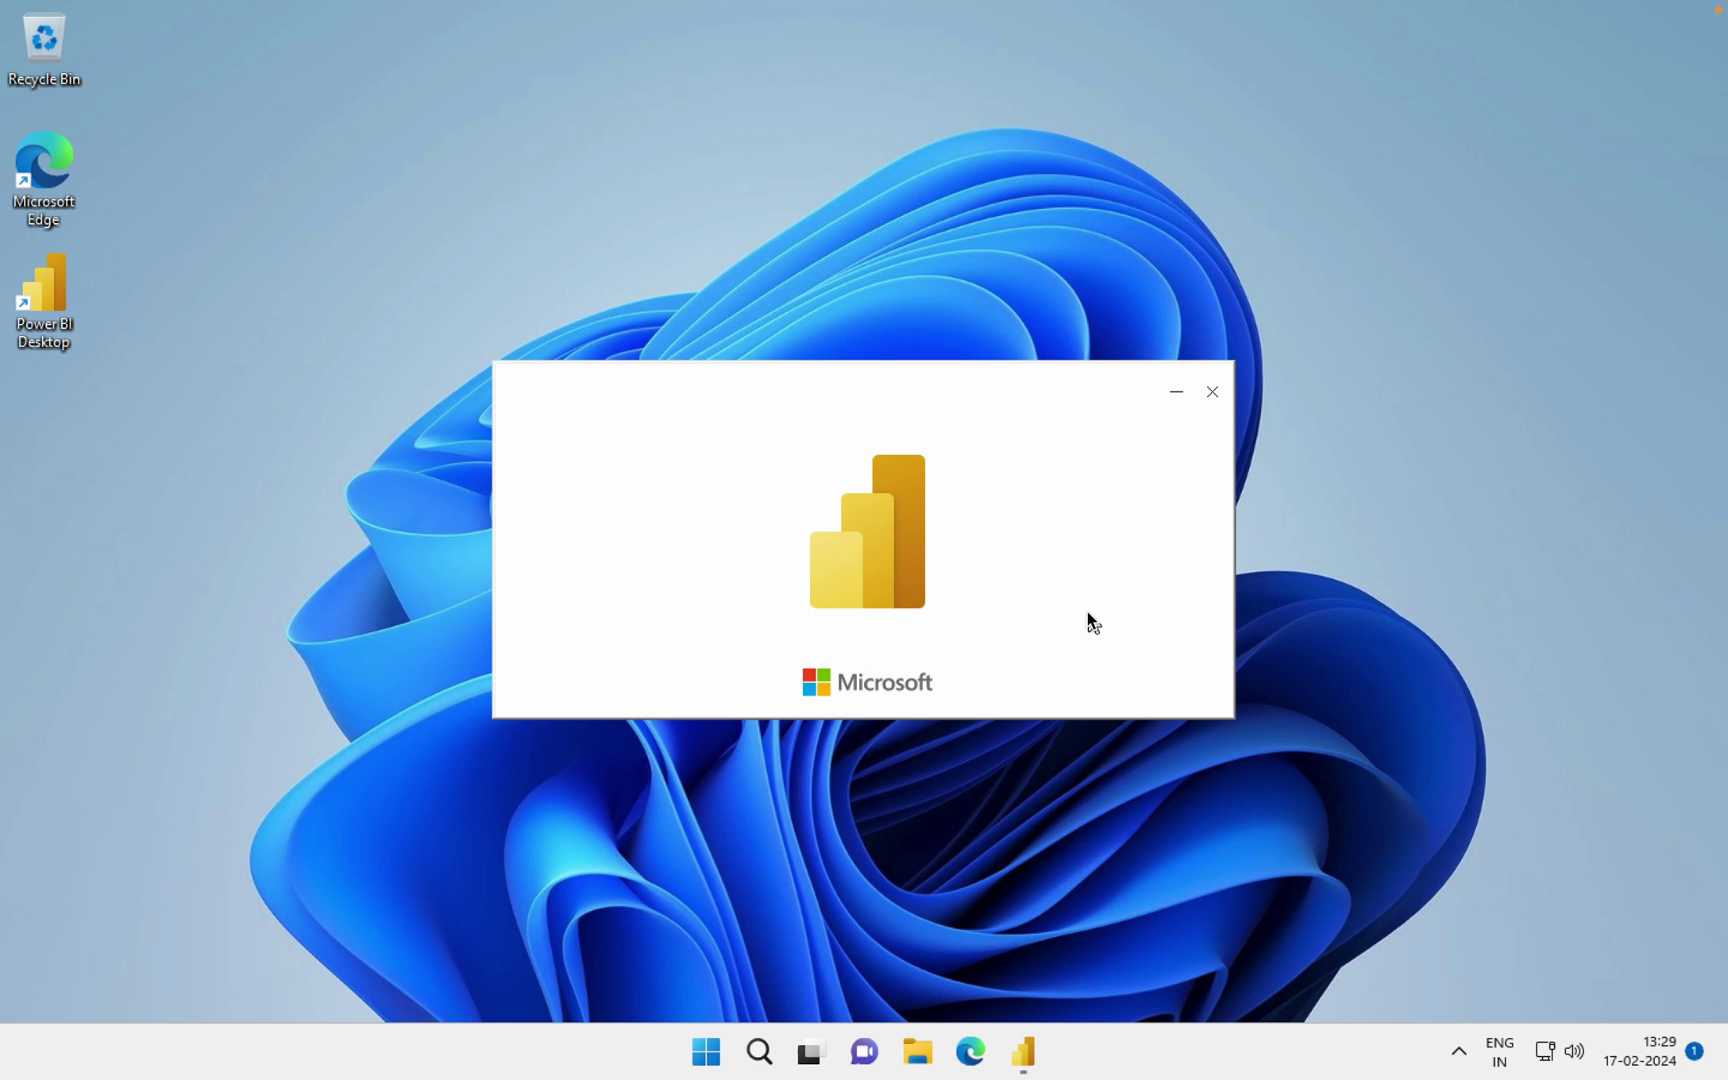
Step: Switch to the Mac desktop, minimise the Safari window with the UTM website, and return to the full-screen Windows space
{"action": "key", "text": "ctrl+Up"}
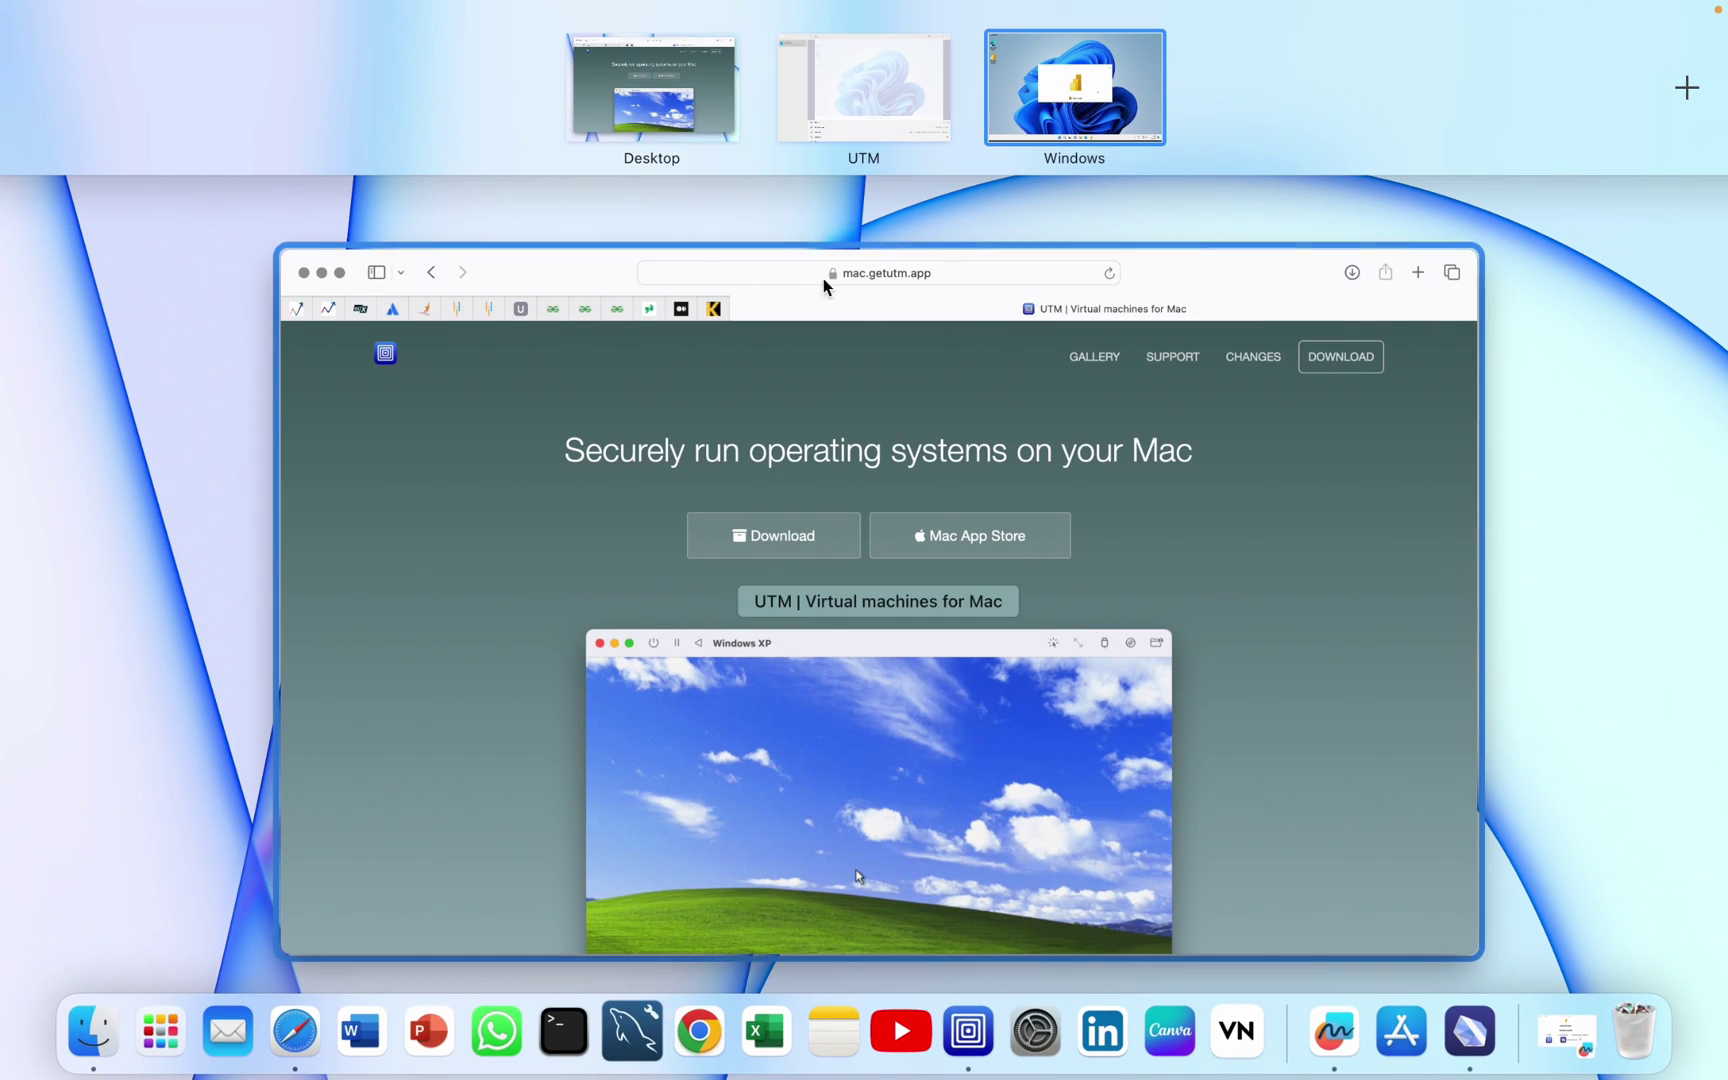
{"action": "left_click", "coordinate": [75, 411]}
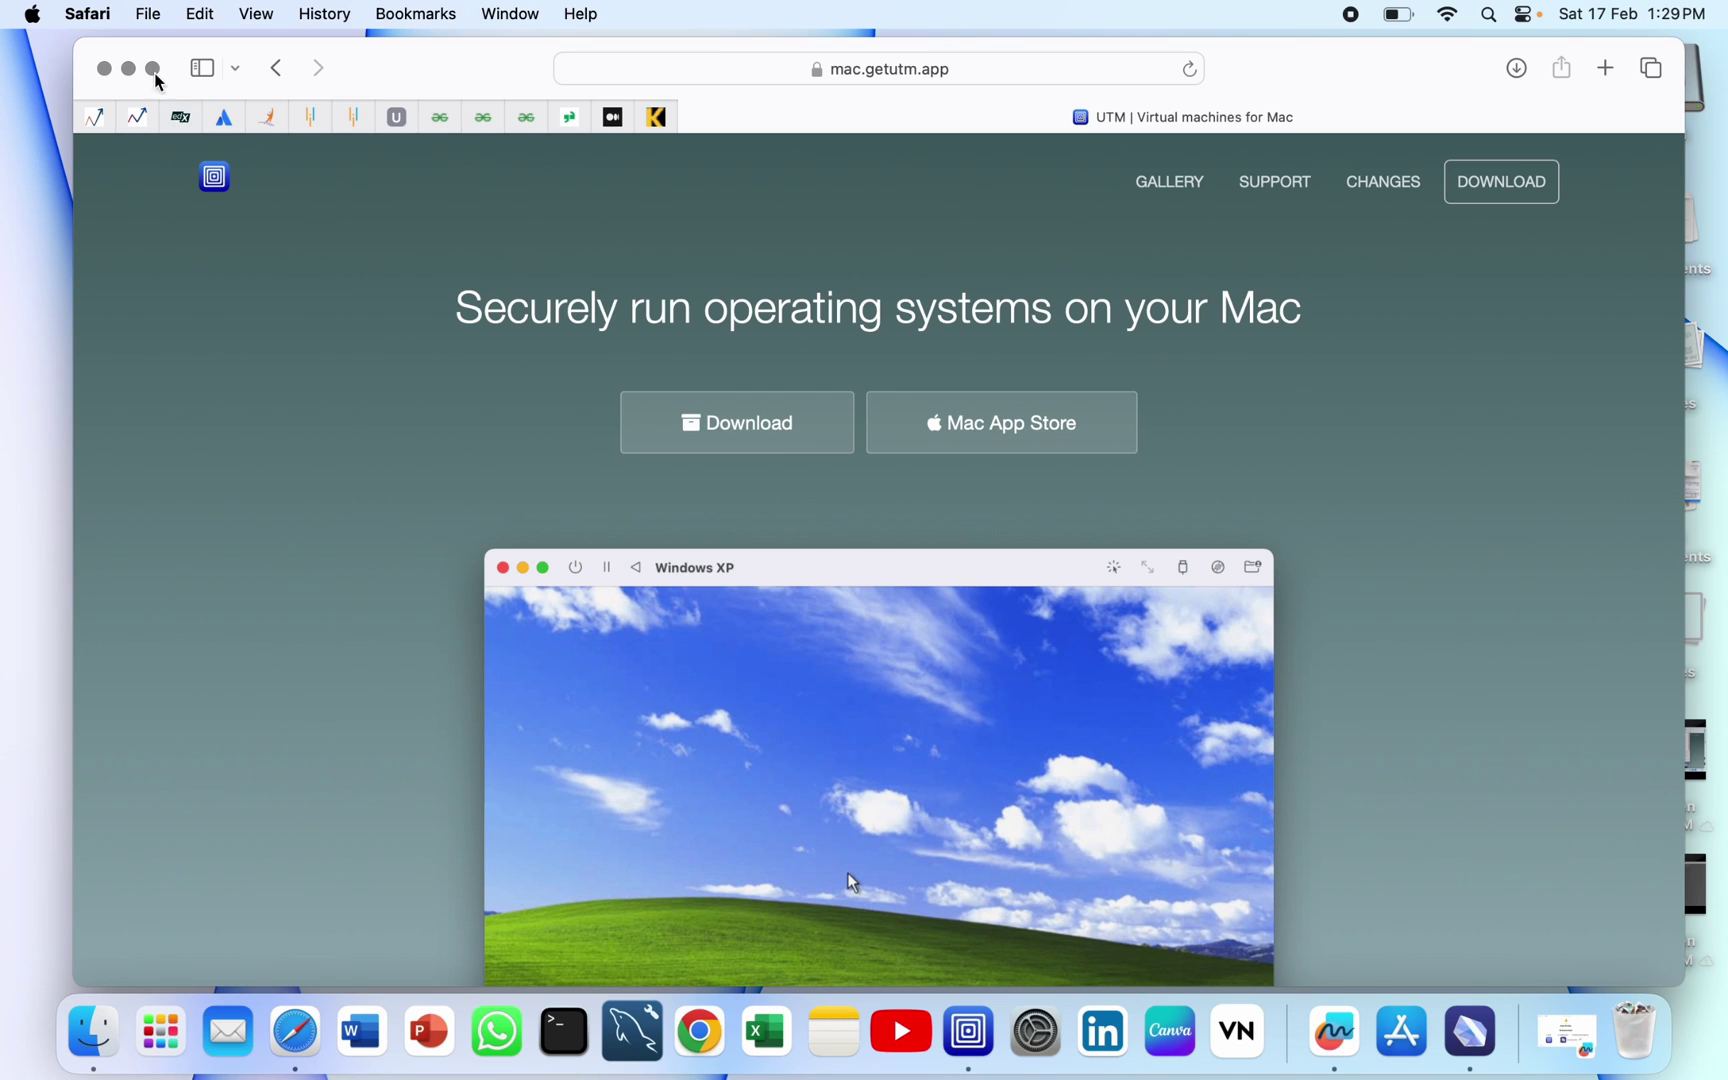
{"action": "left_click", "coordinate": [120, 69]}
{"action": "key", "text": "ctrl+Right"}
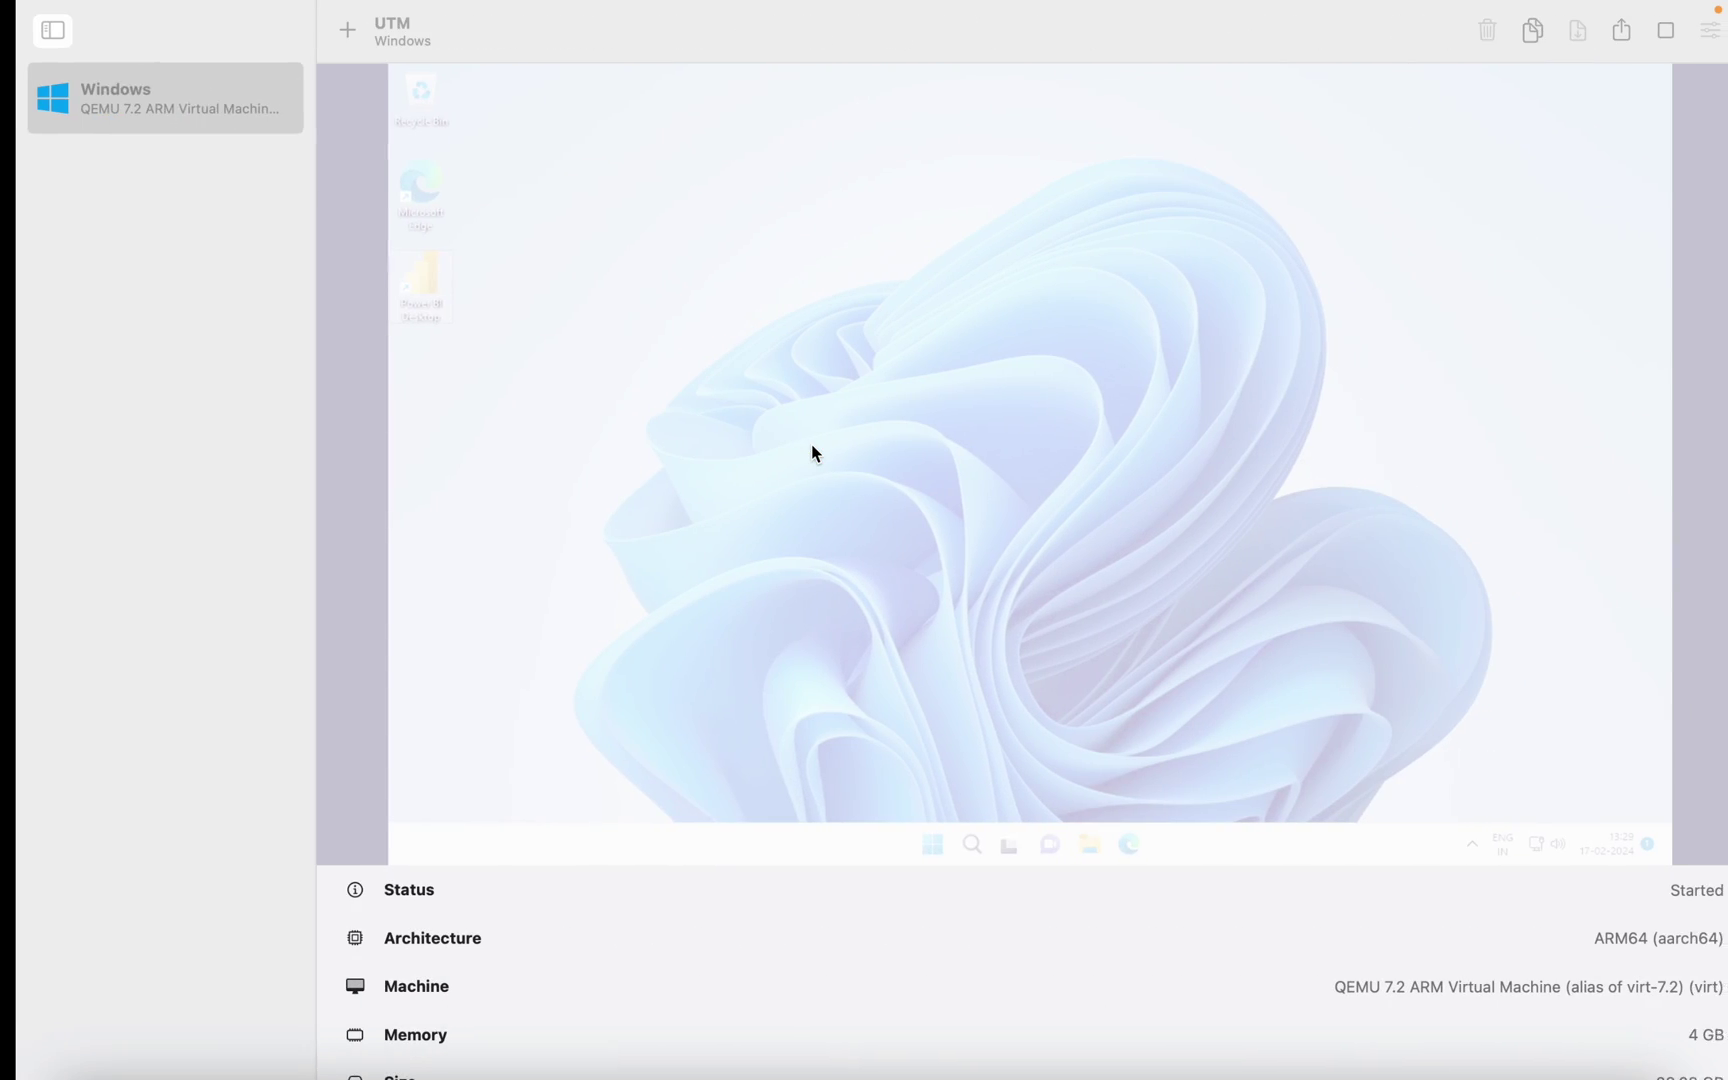
{"action": "key", "text": "ctrl+Up"}
{"action": "left_click", "coordinate": [1076, 158]}
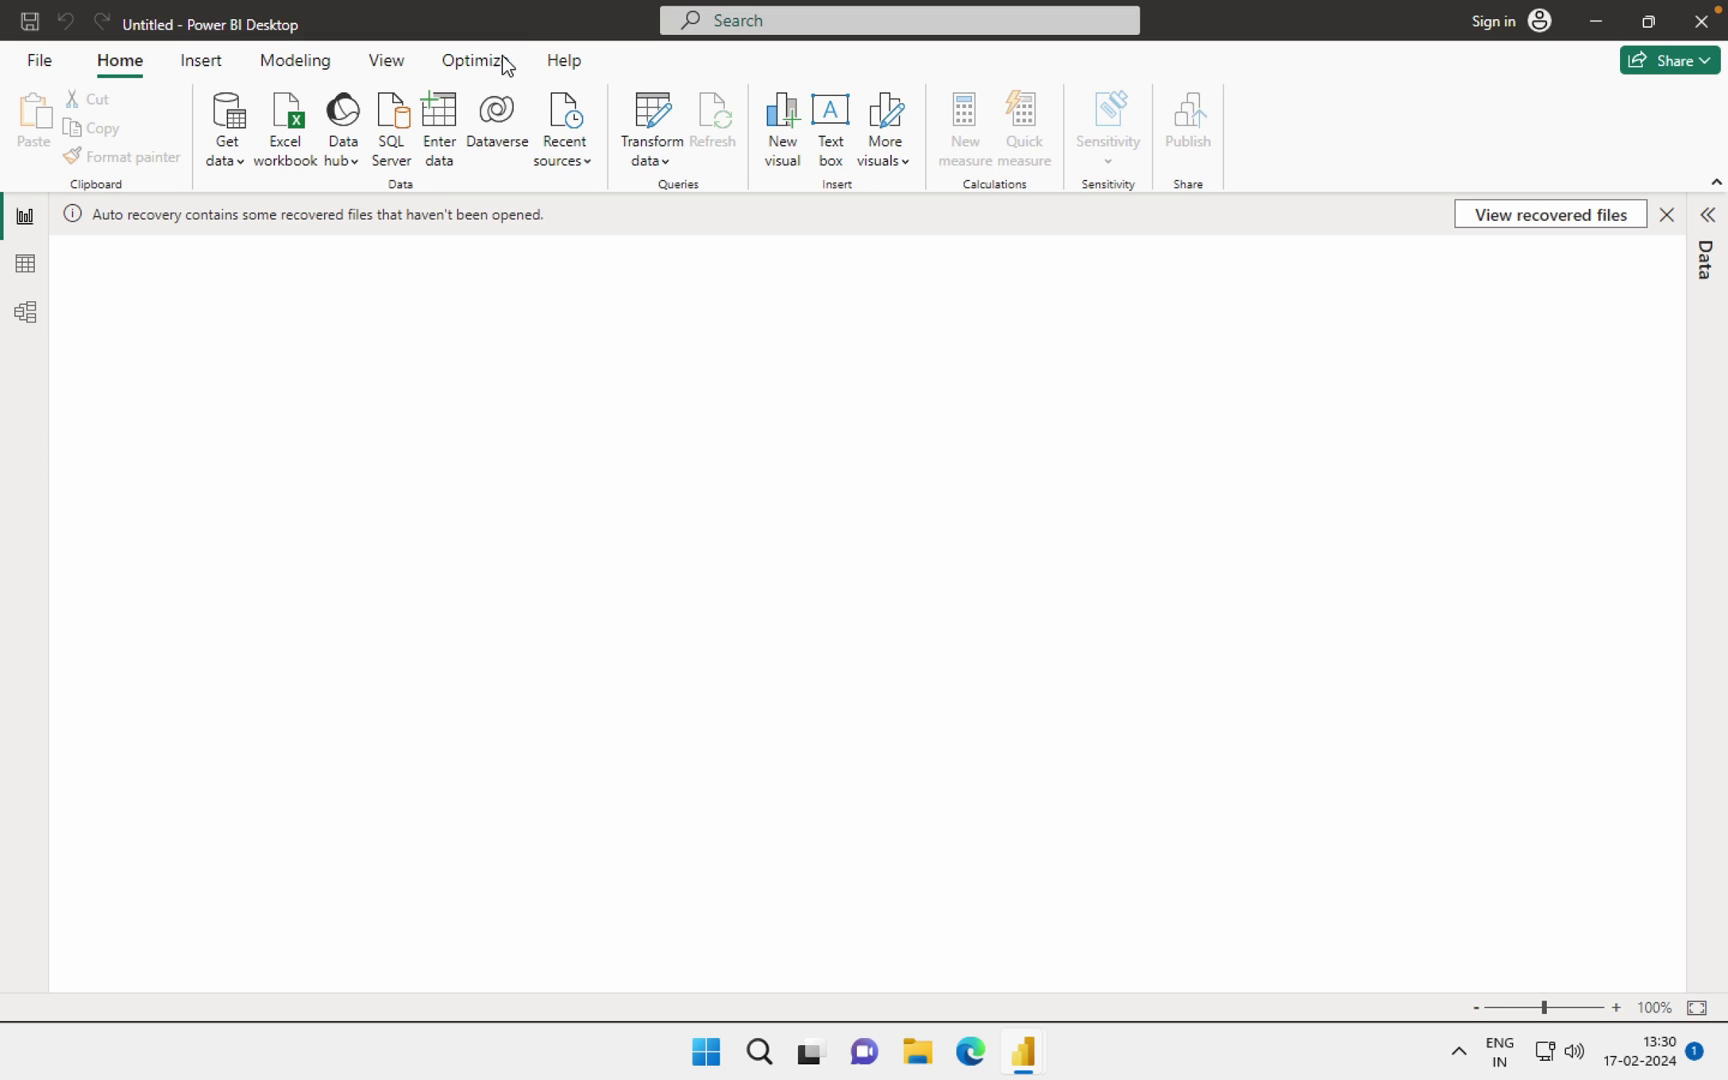
Step: Return to the Mac desktop, restore the minimised Freeform board, and review the required installs, selecting the Power BI in Mac heading
{"action": "key", "text": "ctrl+Up"}
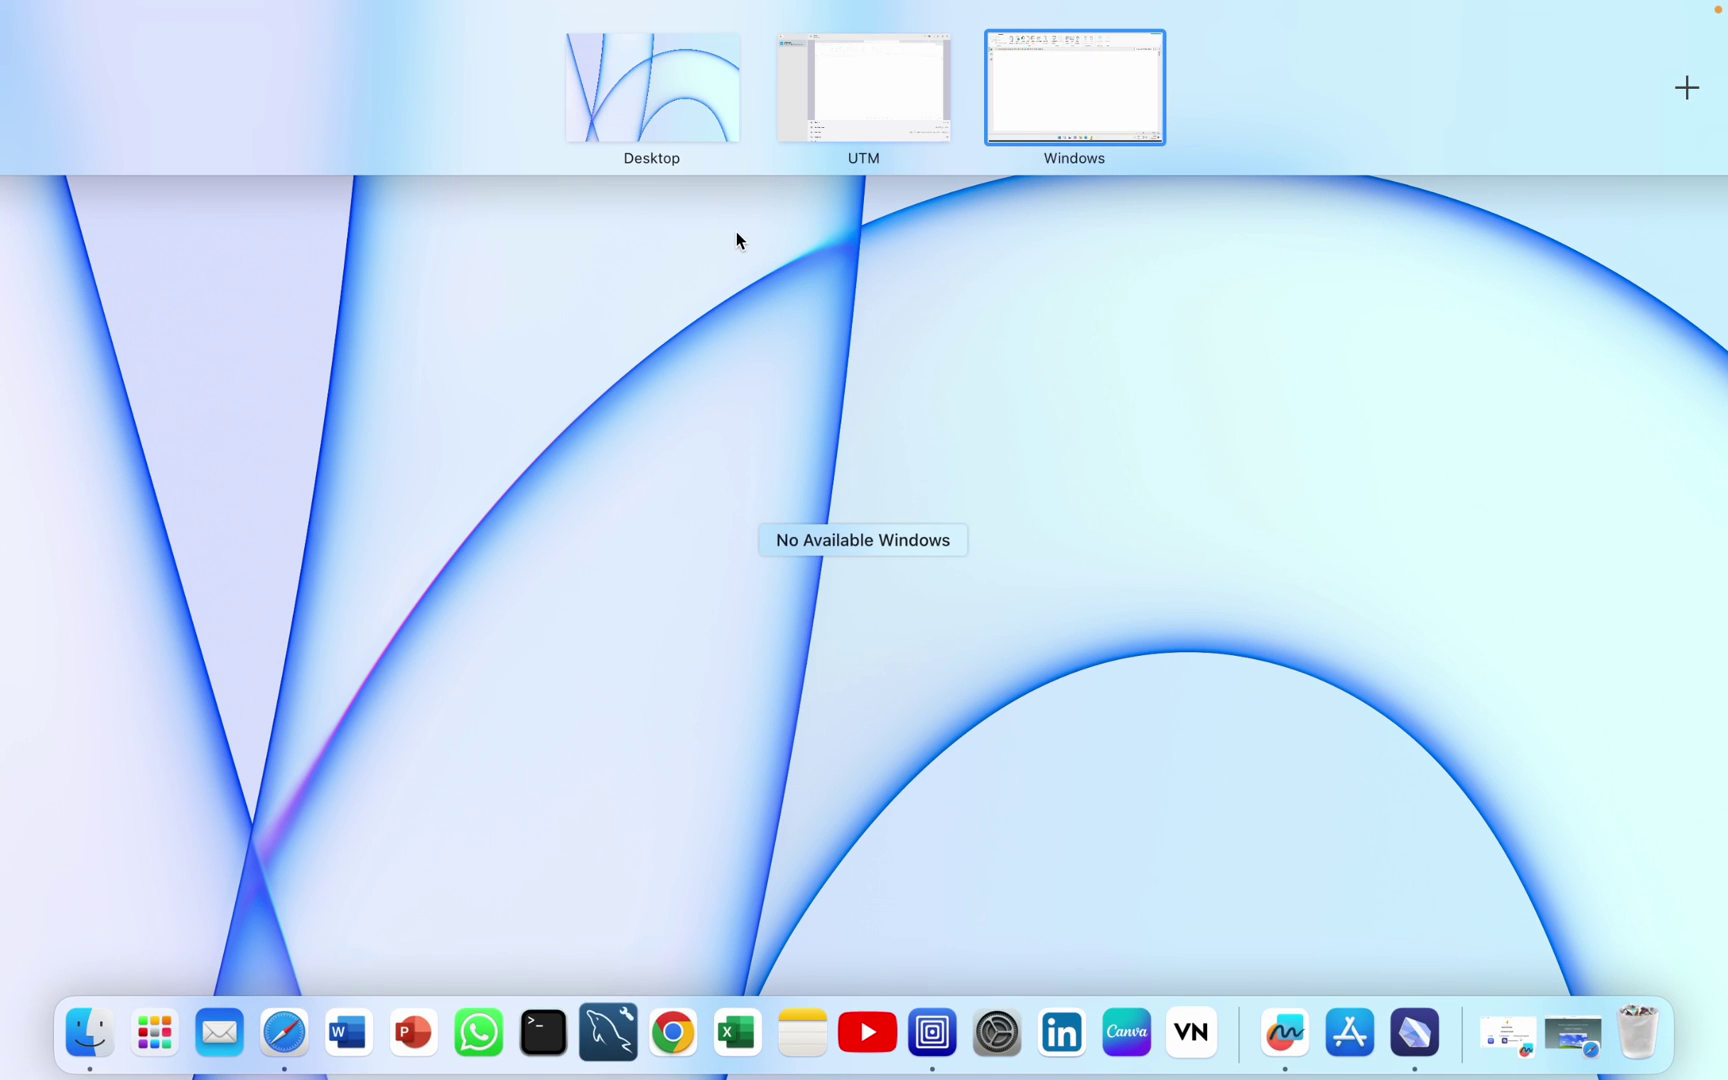
{"action": "key", "text": "ctrl+Left"}
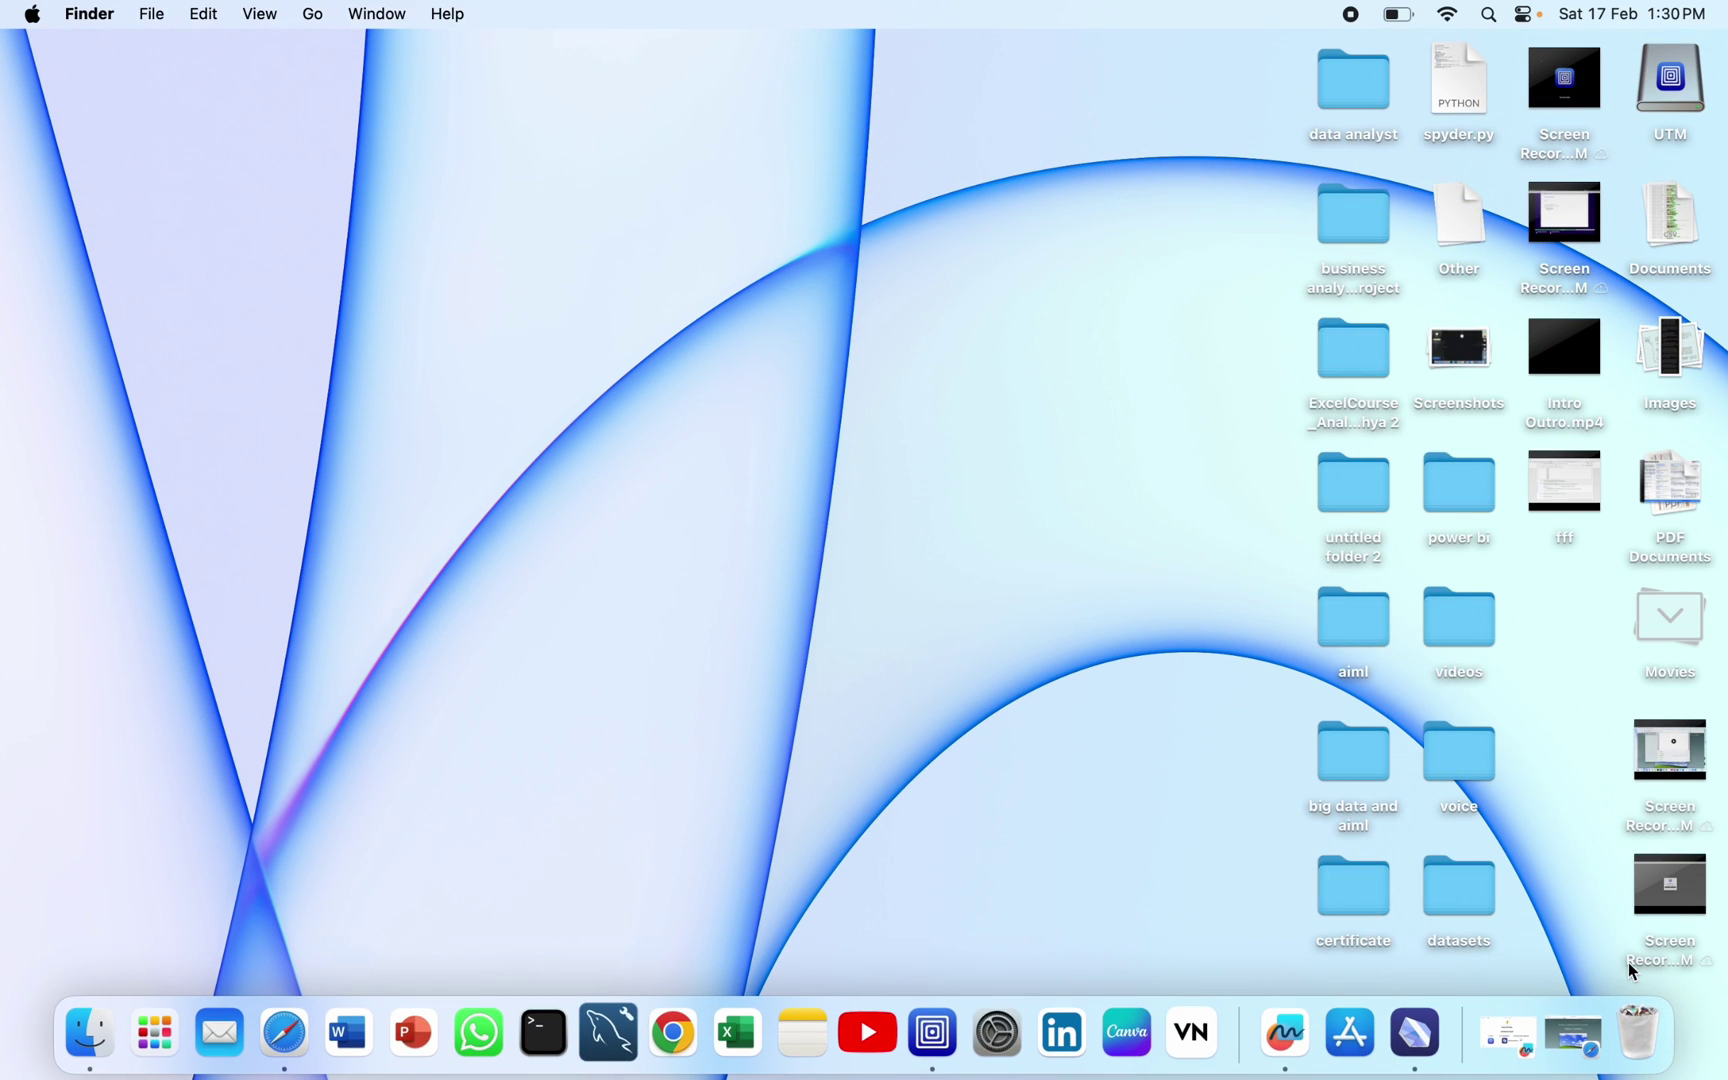
{"action": "left_click", "coordinate": [1505, 1035]}
{"action": "scroll", "coordinate": [976, 628], "scroll_direction": "down", "scroll_amount": 1}
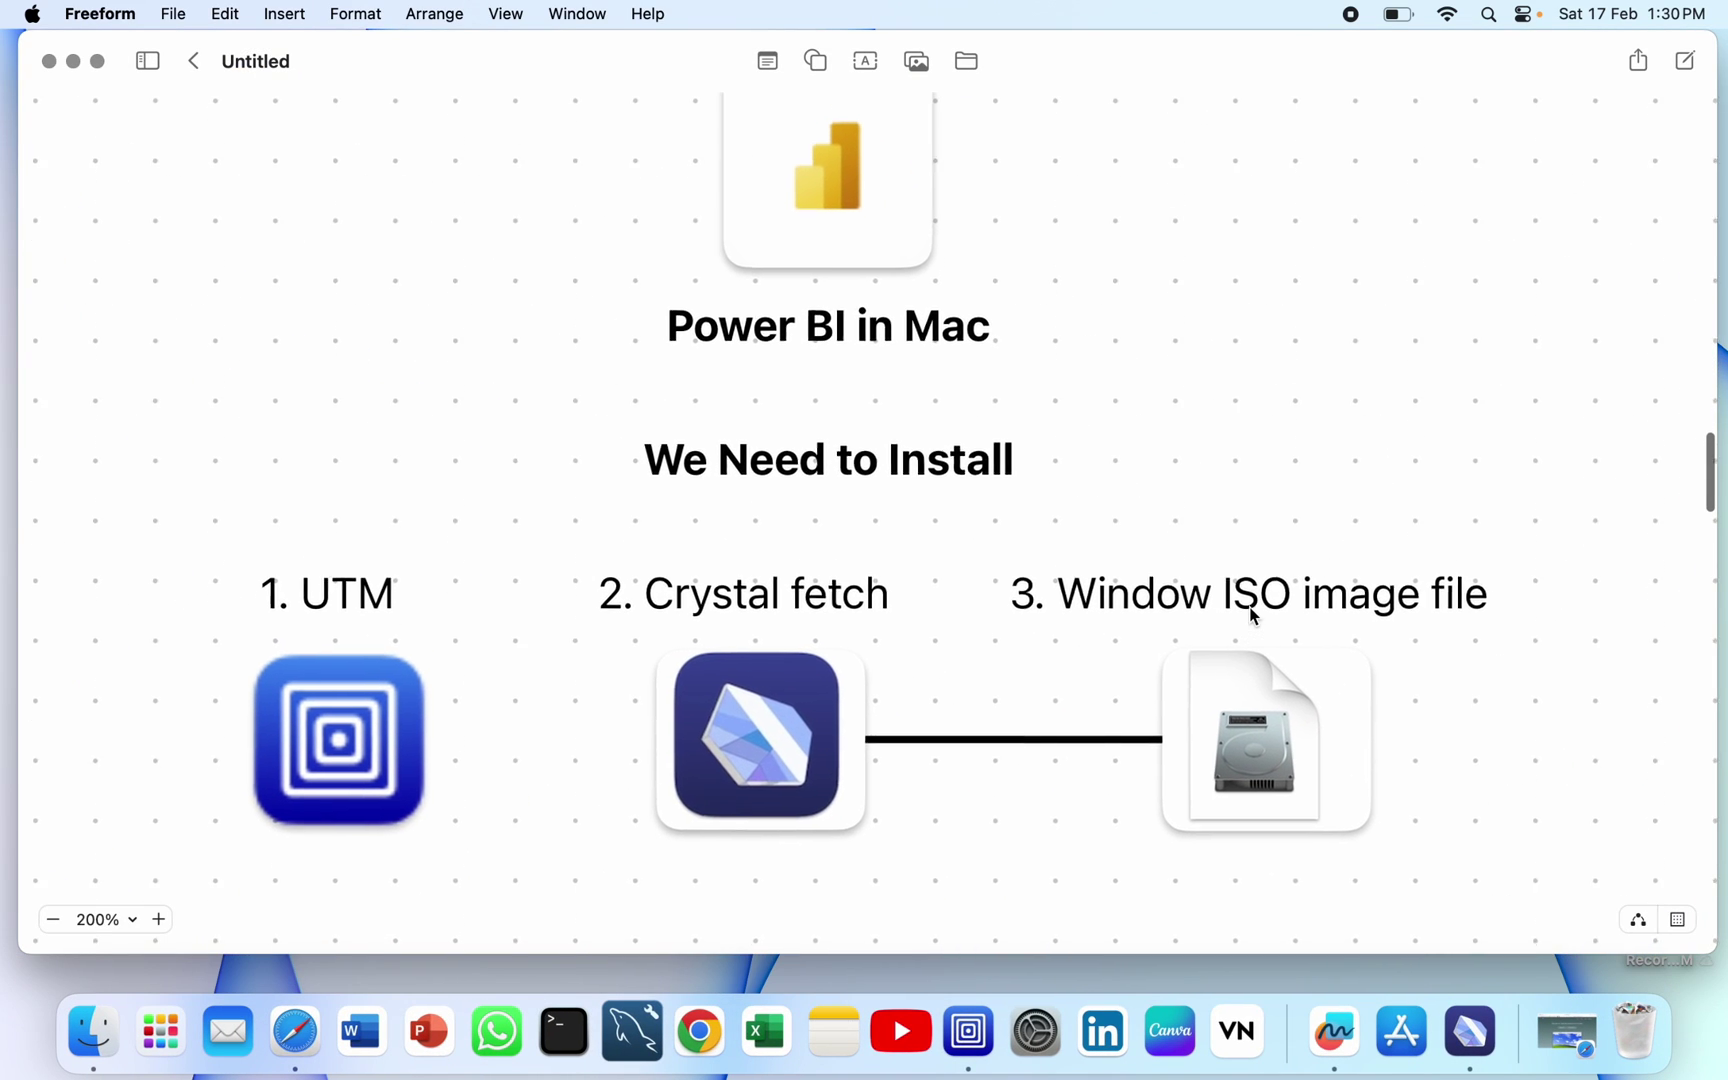
{"action": "left_click", "coordinate": [875, 348]}
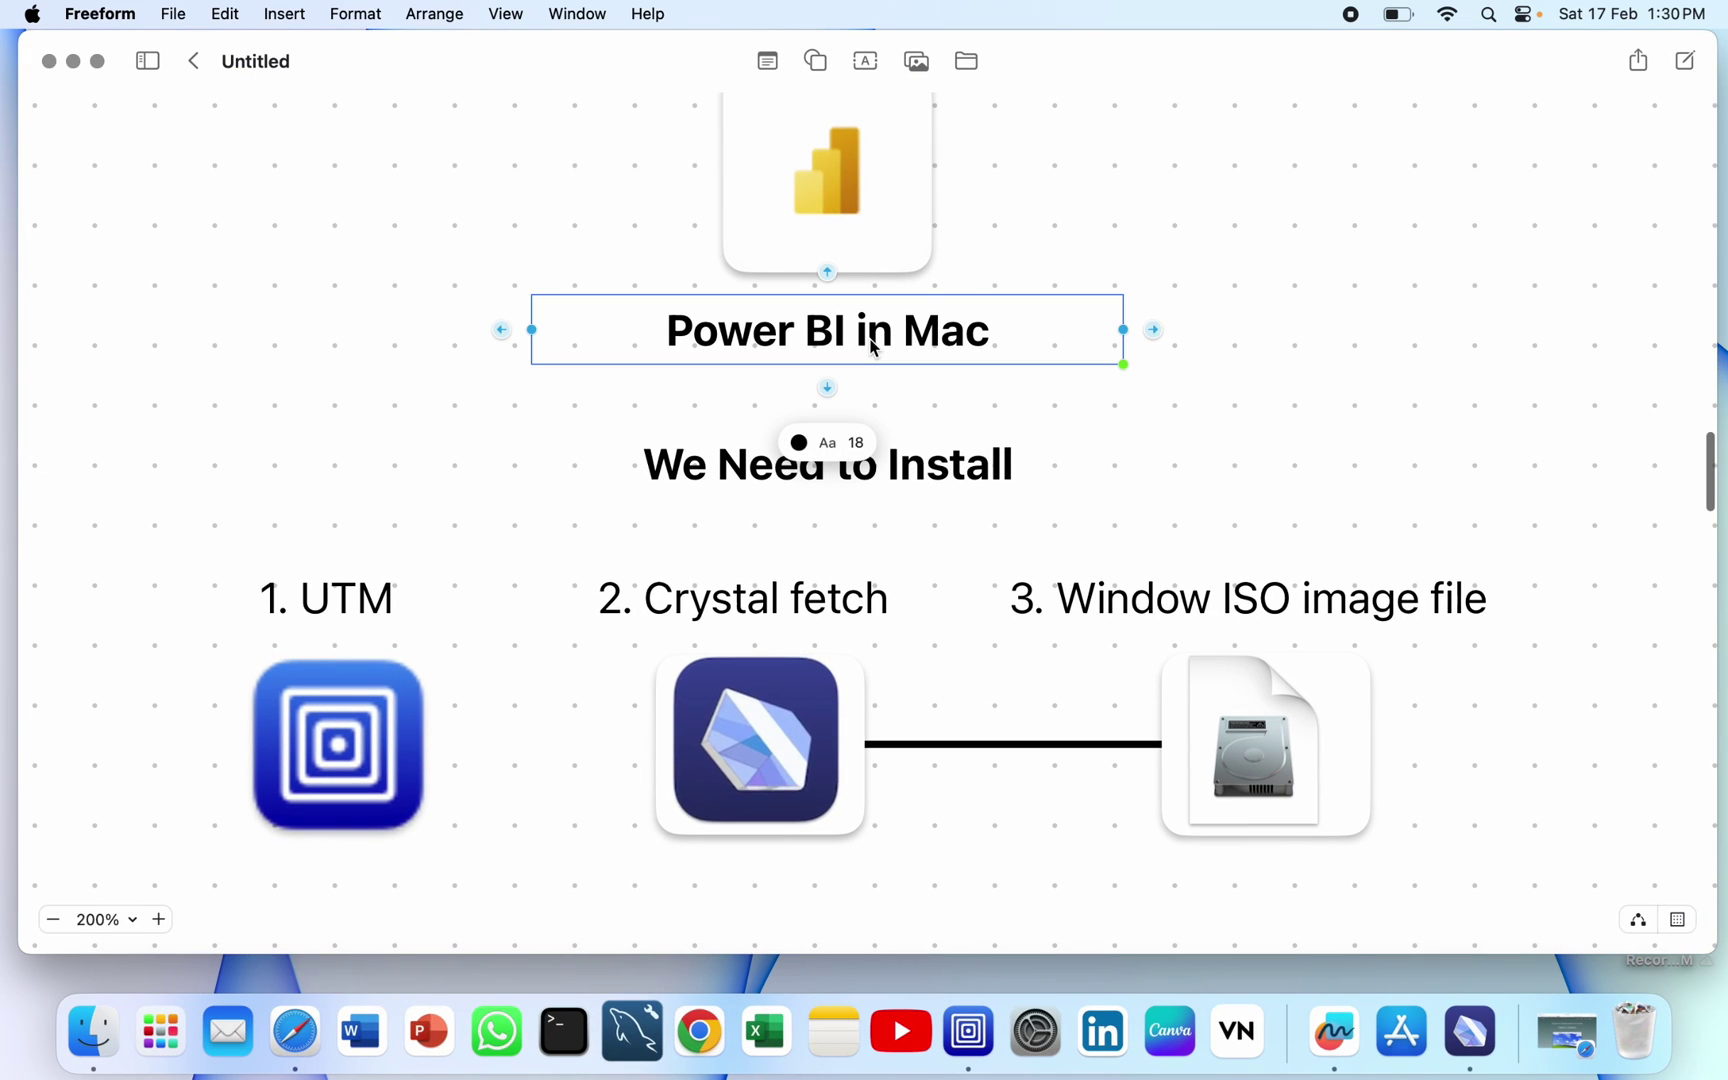
Step: Review the required installs on the Freeform board, highlighting UTM, Crystal fetch, the Window ISO image file and the Power BI in Mac heading
{"action": "left_click", "coordinate": [1228, 264]}
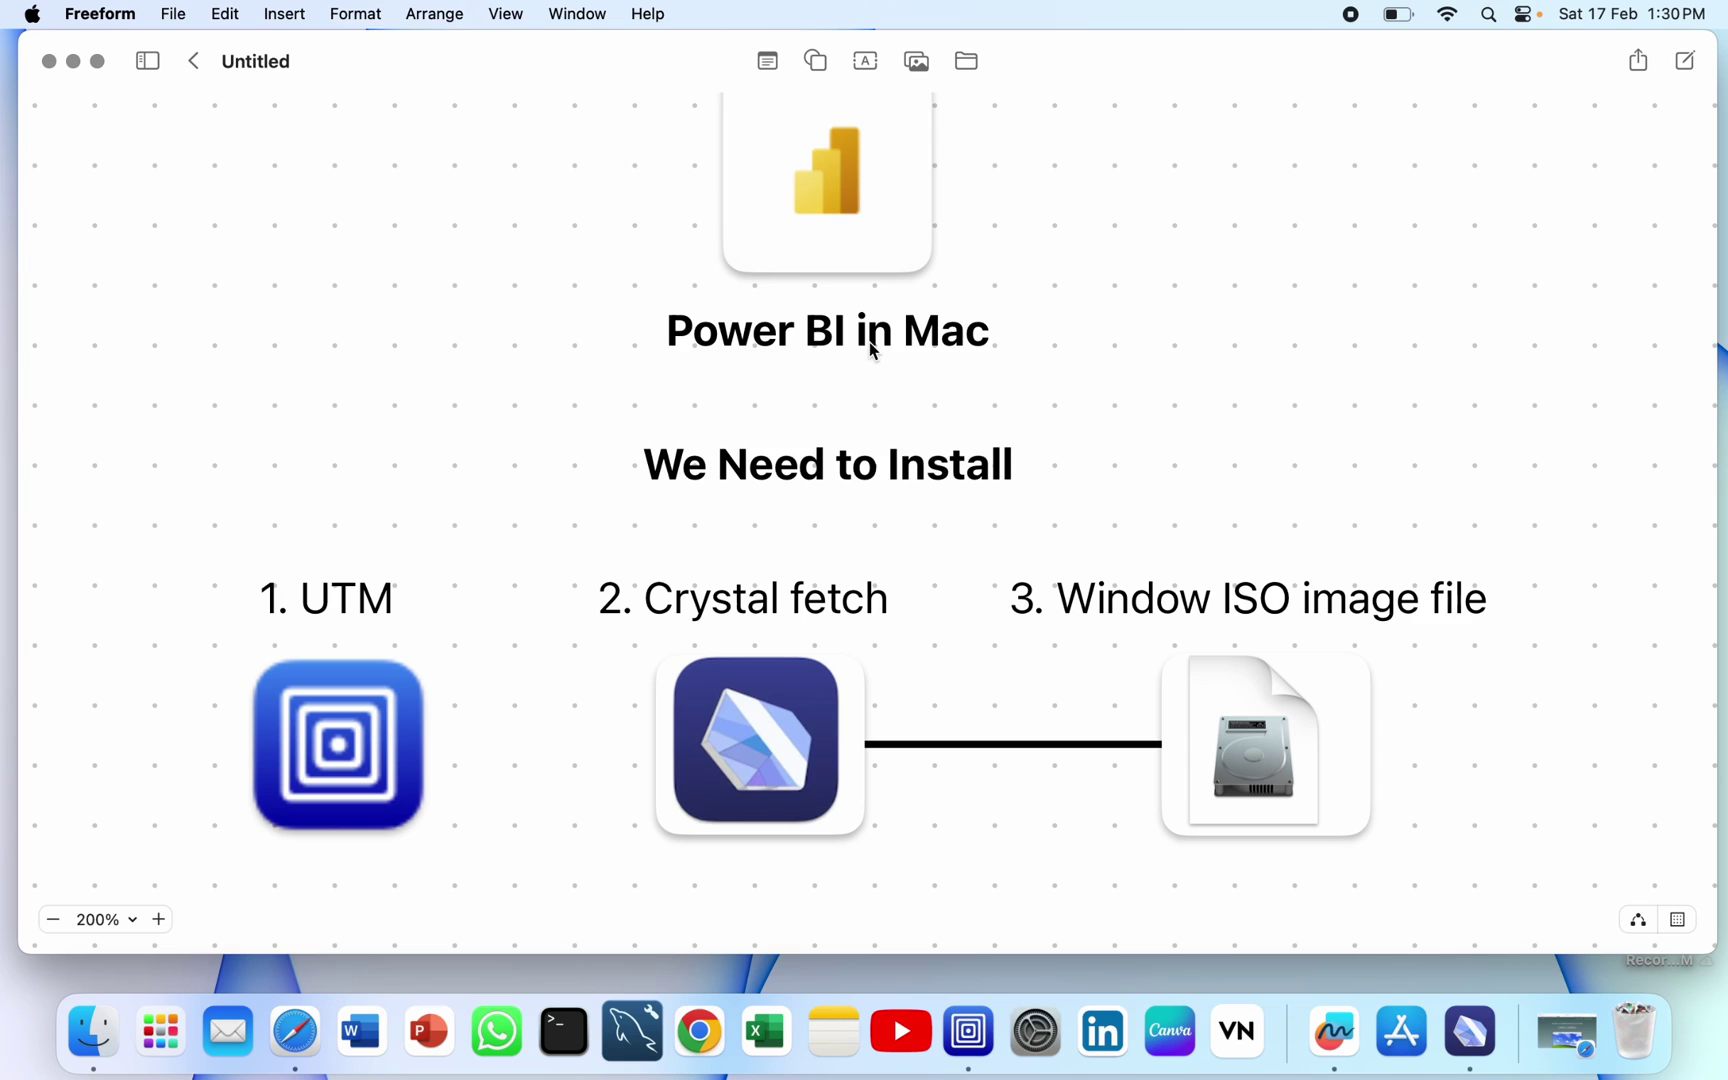
{"action": "left_click", "coordinate": [759, 750]}
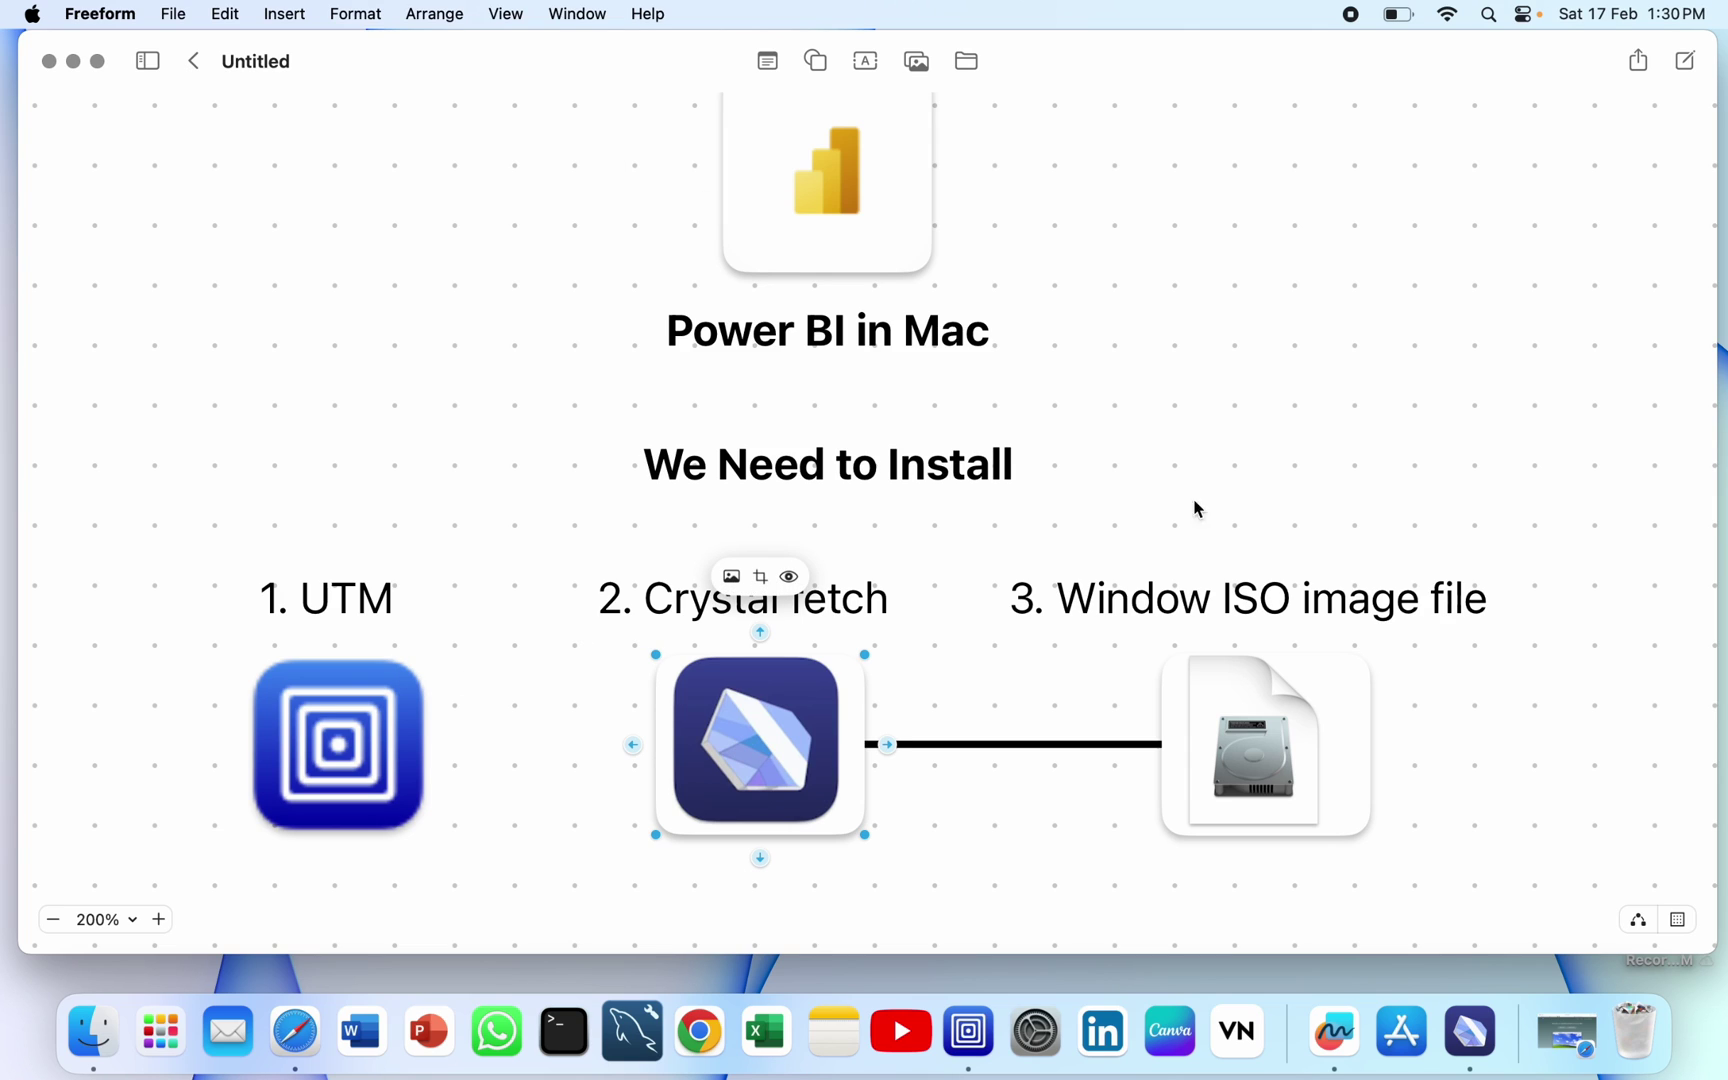
{"action": "left_click", "coordinate": [1248, 505]}
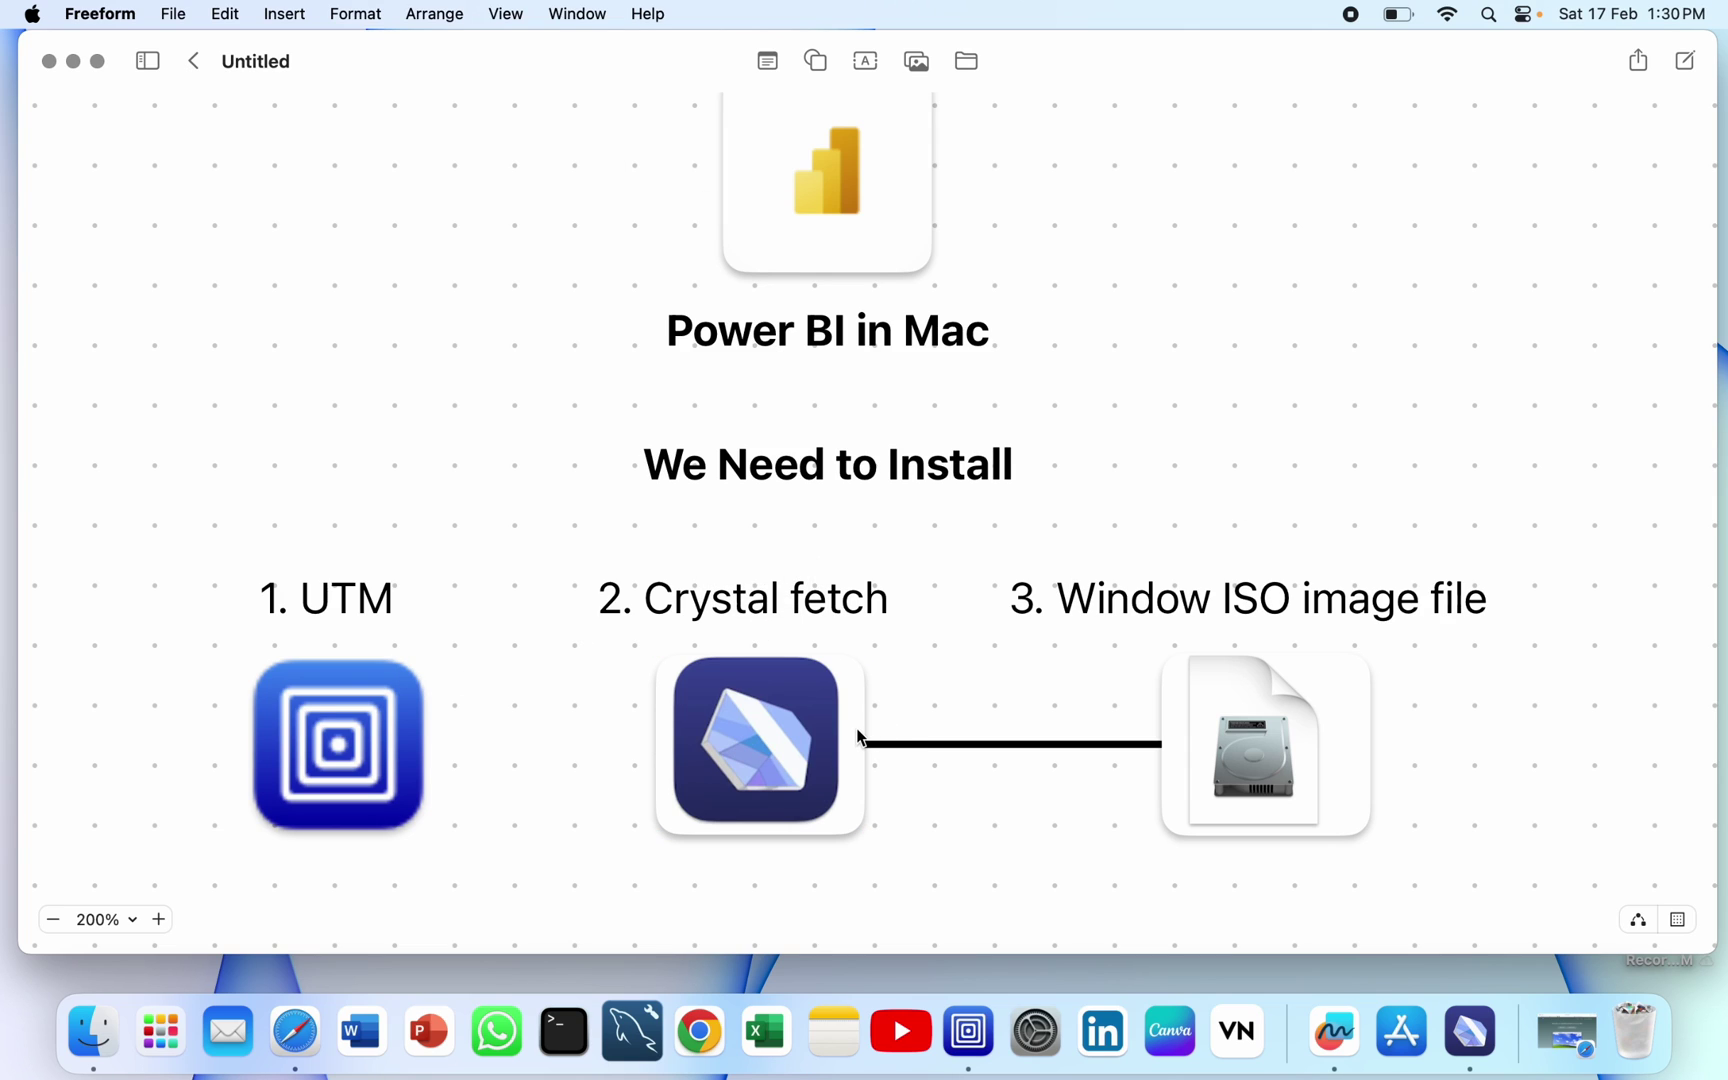
{"action": "left_click", "coordinate": [1283, 628]}
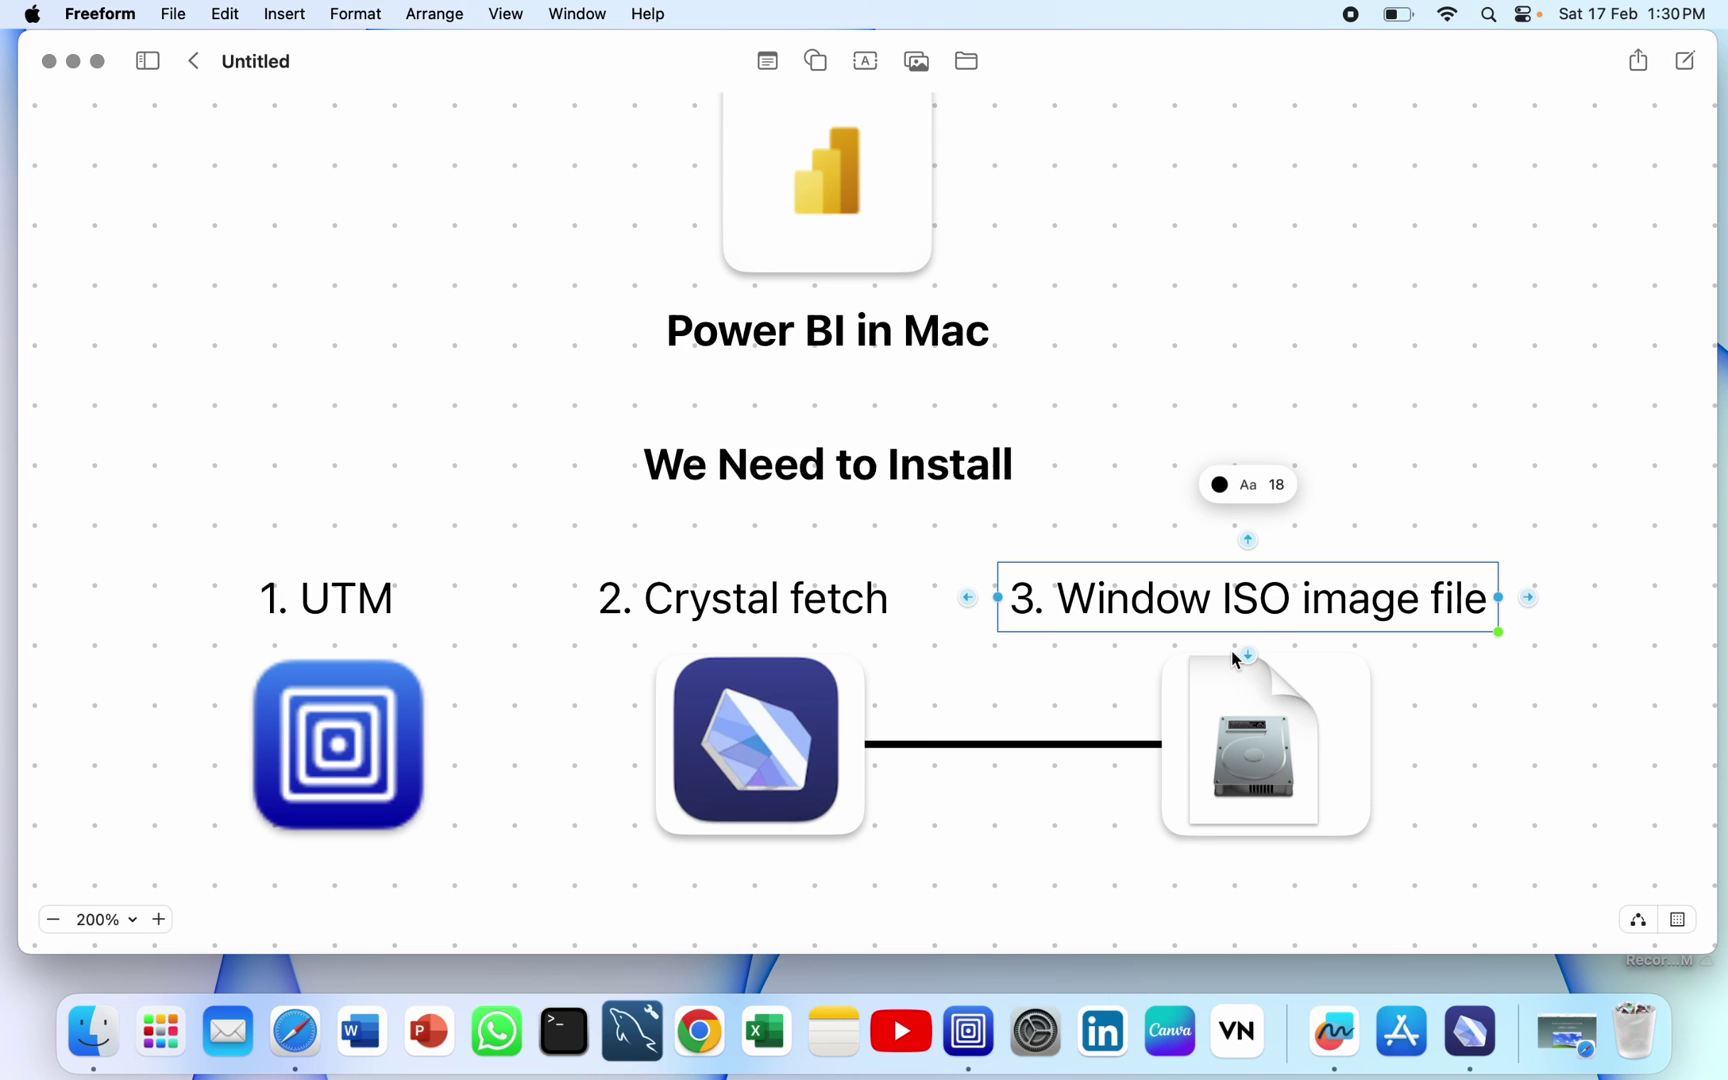
{"action": "left_click", "coordinate": [1330, 315]}
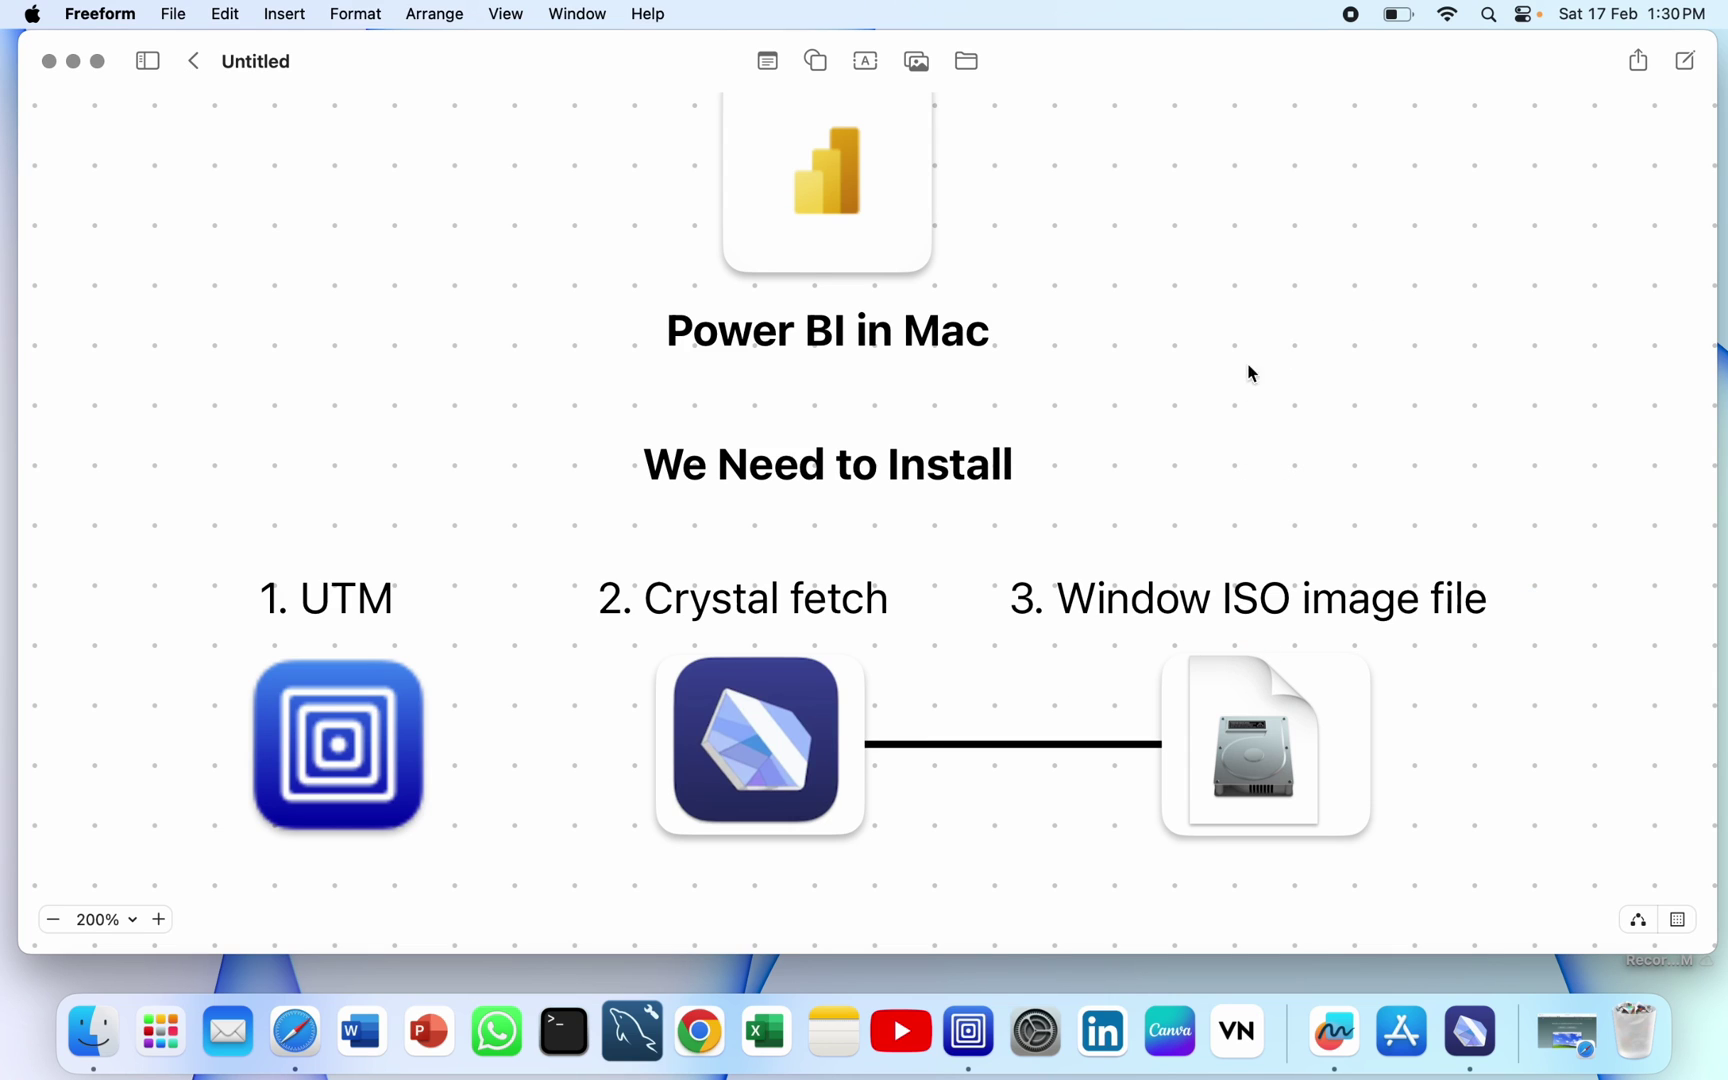
{"action": "left_click", "coordinate": [348, 606]}
{"action": "left_click", "coordinate": [536, 334]}
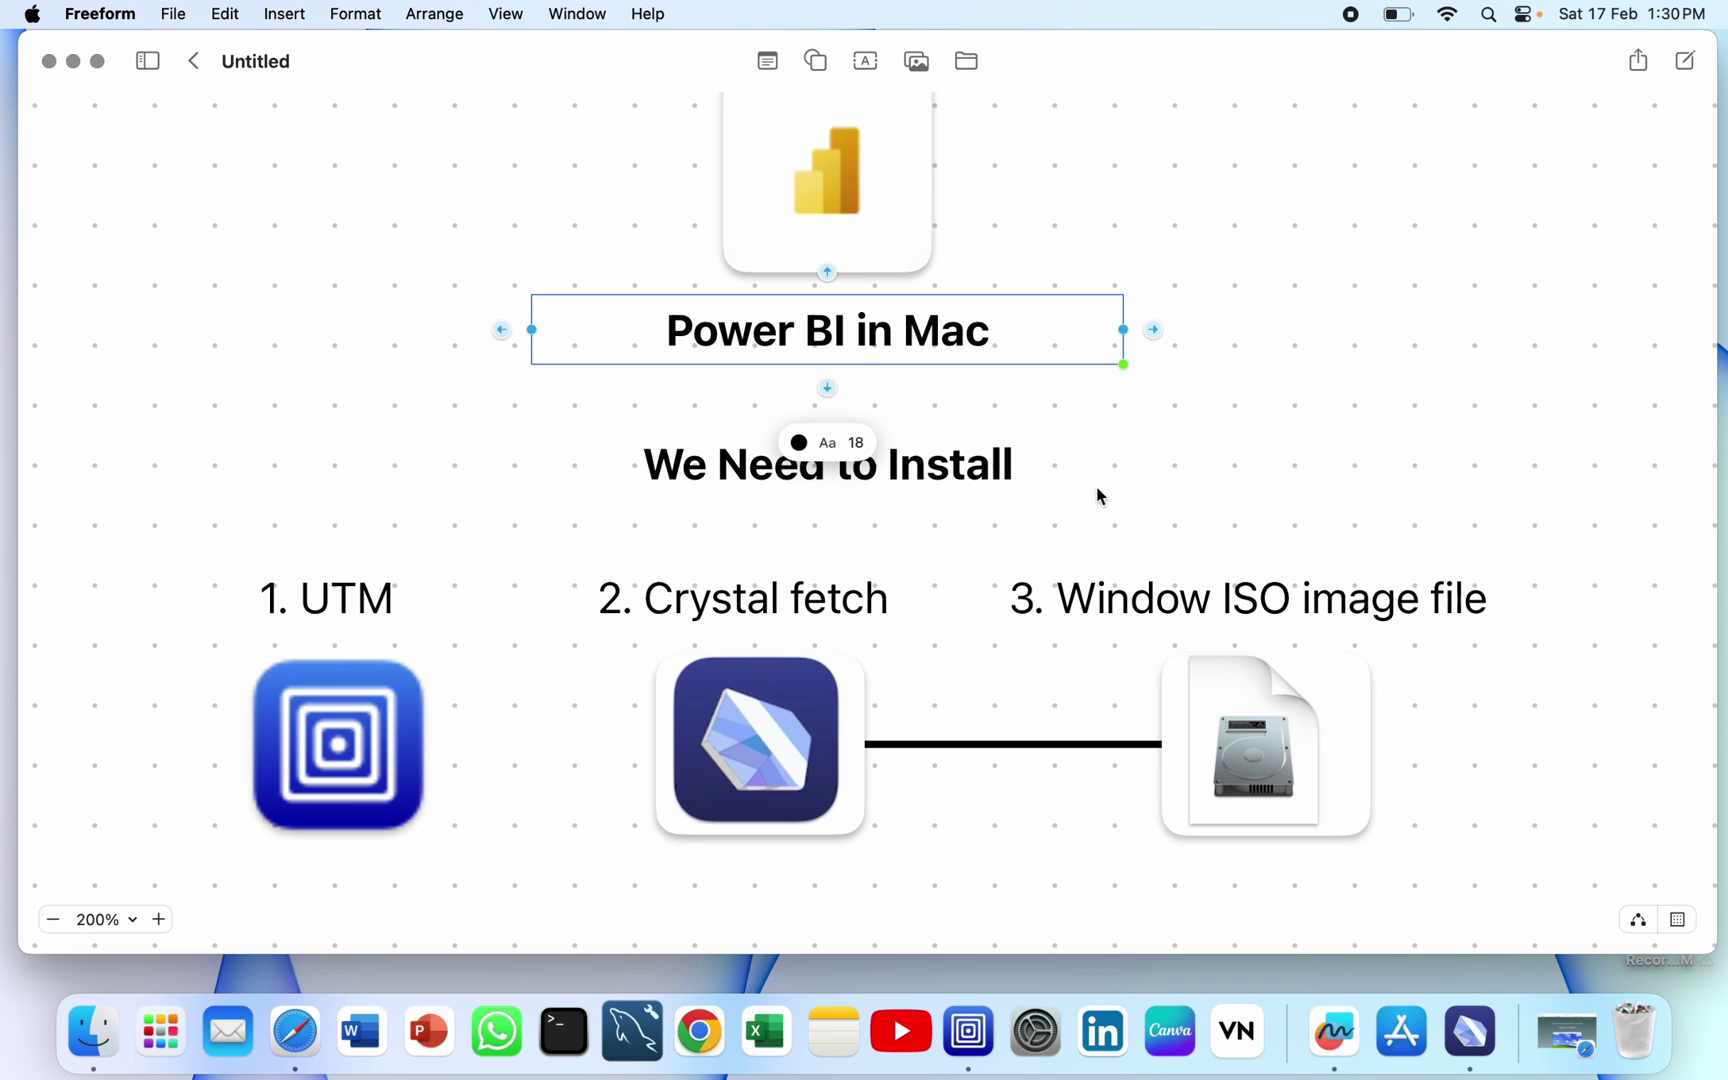
{"action": "left_click", "coordinate": [1096, 572]}
{"action": "left_click", "coordinate": [405, 667]}
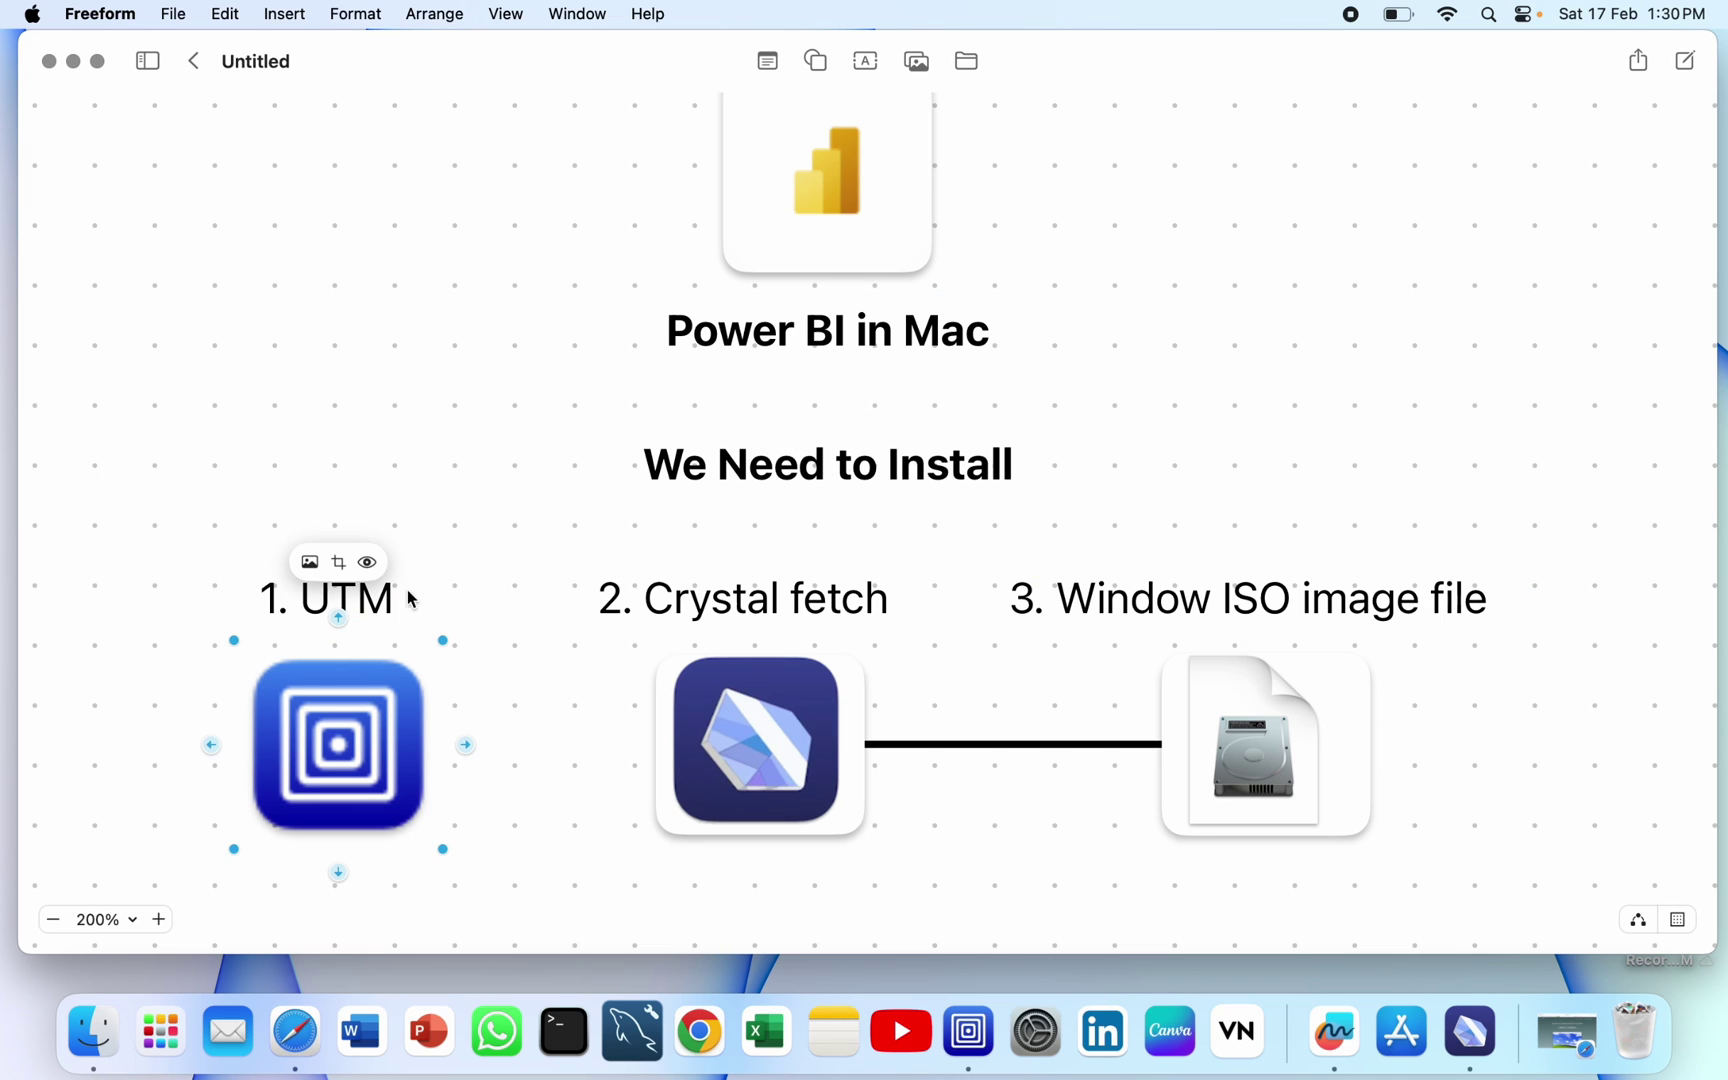
{"action": "left_click", "coordinate": [476, 450]}
Step: Switch to the UTM space to view the Windows virtual machine, and go on to the full-screen Windows space
{"action": "key", "text": "ctrl+Right"}
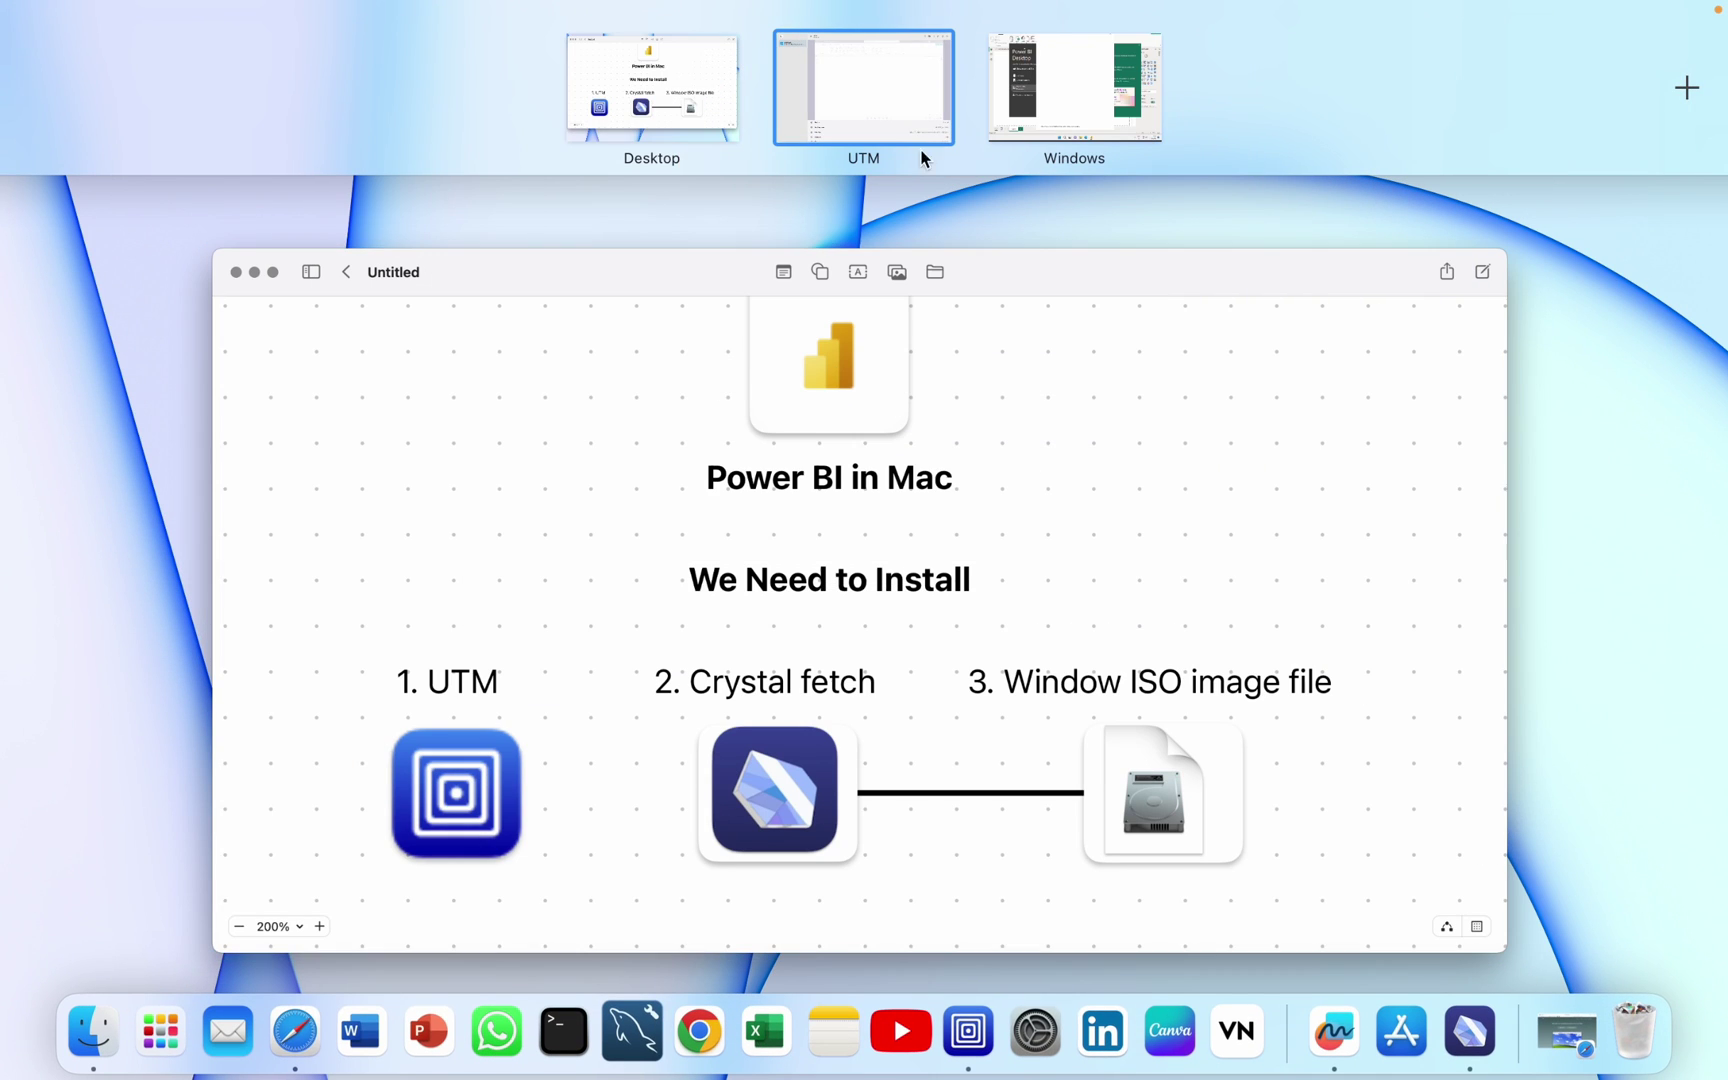
{"action": "left_click", "coordinate": [899, 85]}
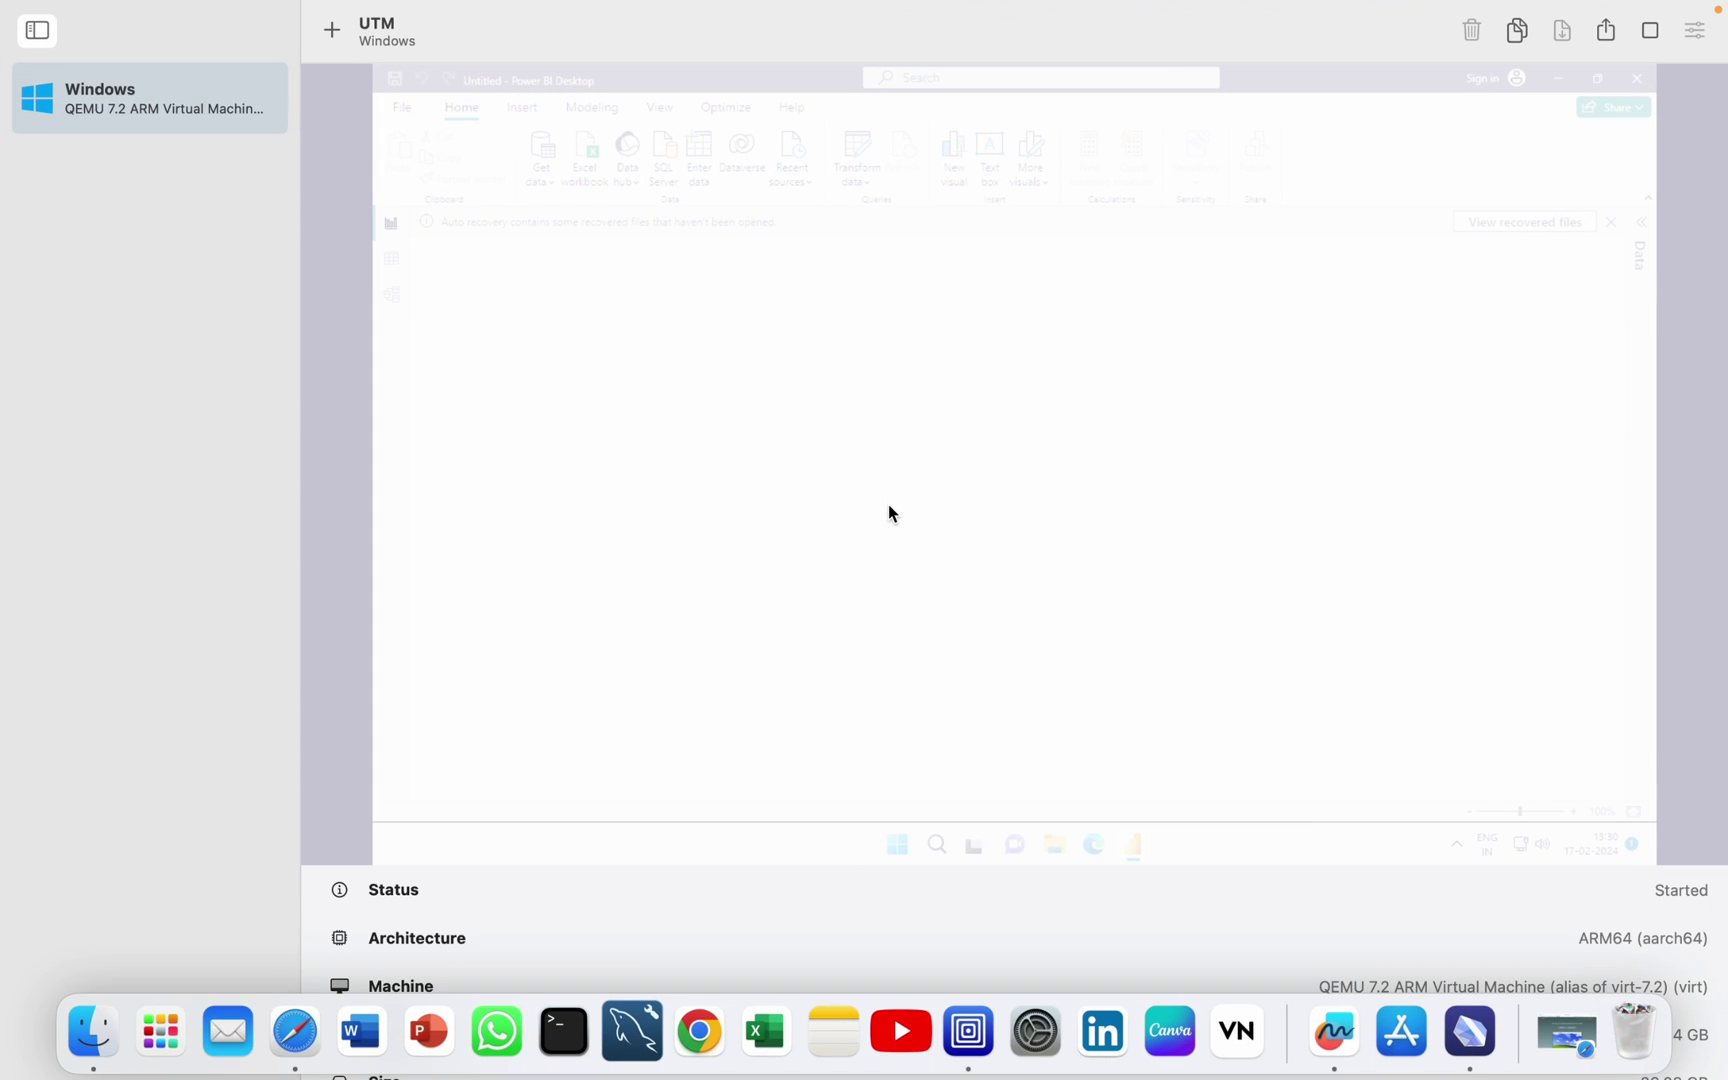
{"action": "key", "text": "ctrl+Up"}
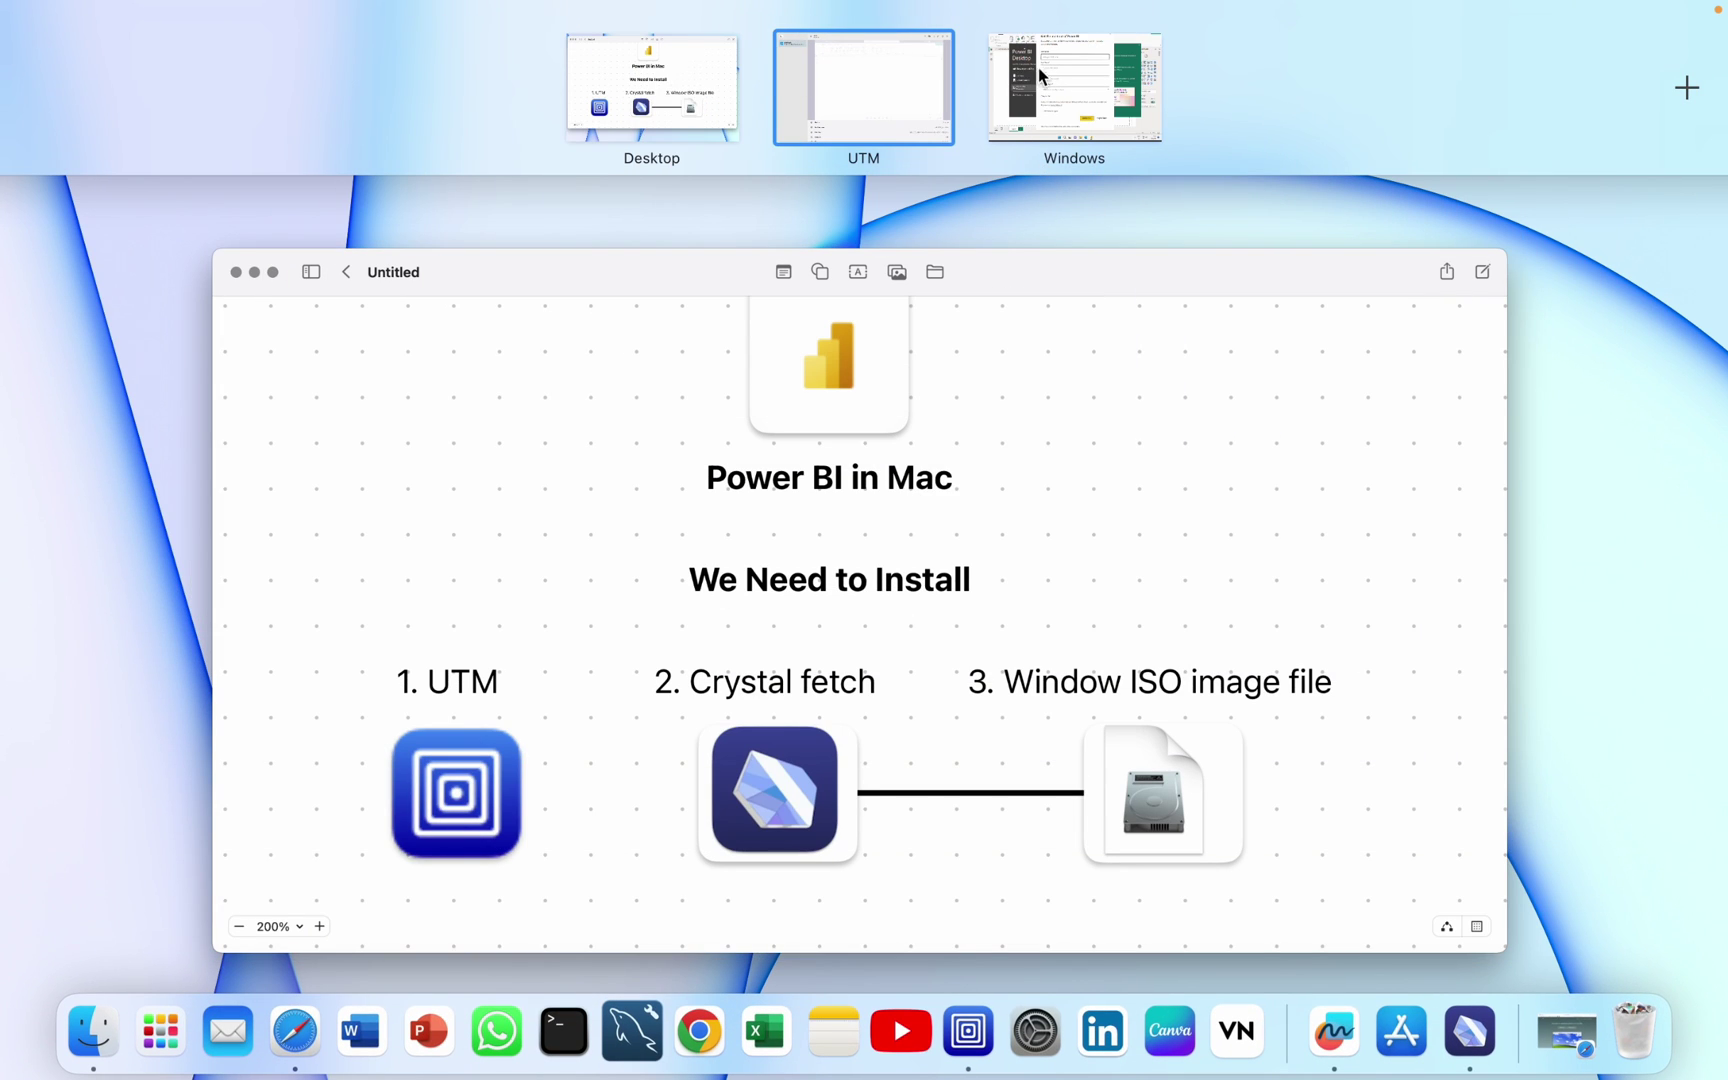
{"action": "left_click", "coordinate": [1040, 70]}
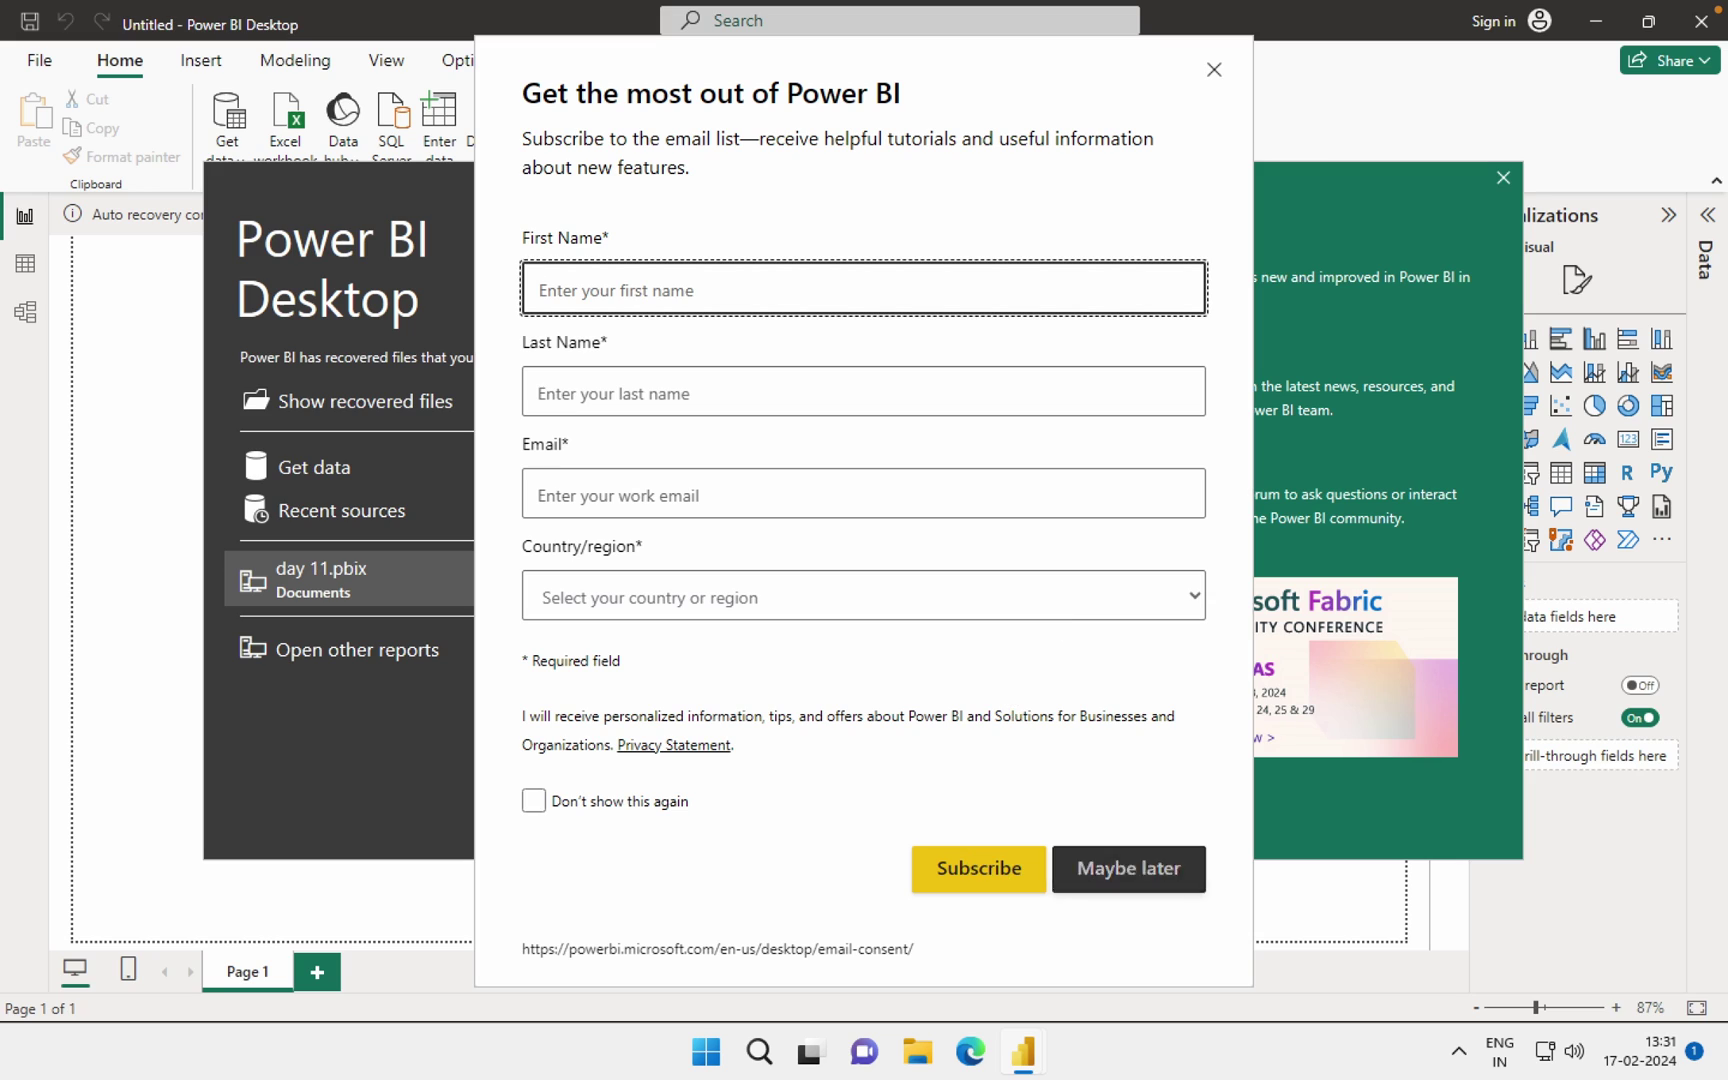
Step: Postpone the Power BI email subscription offer and close the start screen to reach the blank report
{"action": "left_click", "coordinate": [1098, 872]}
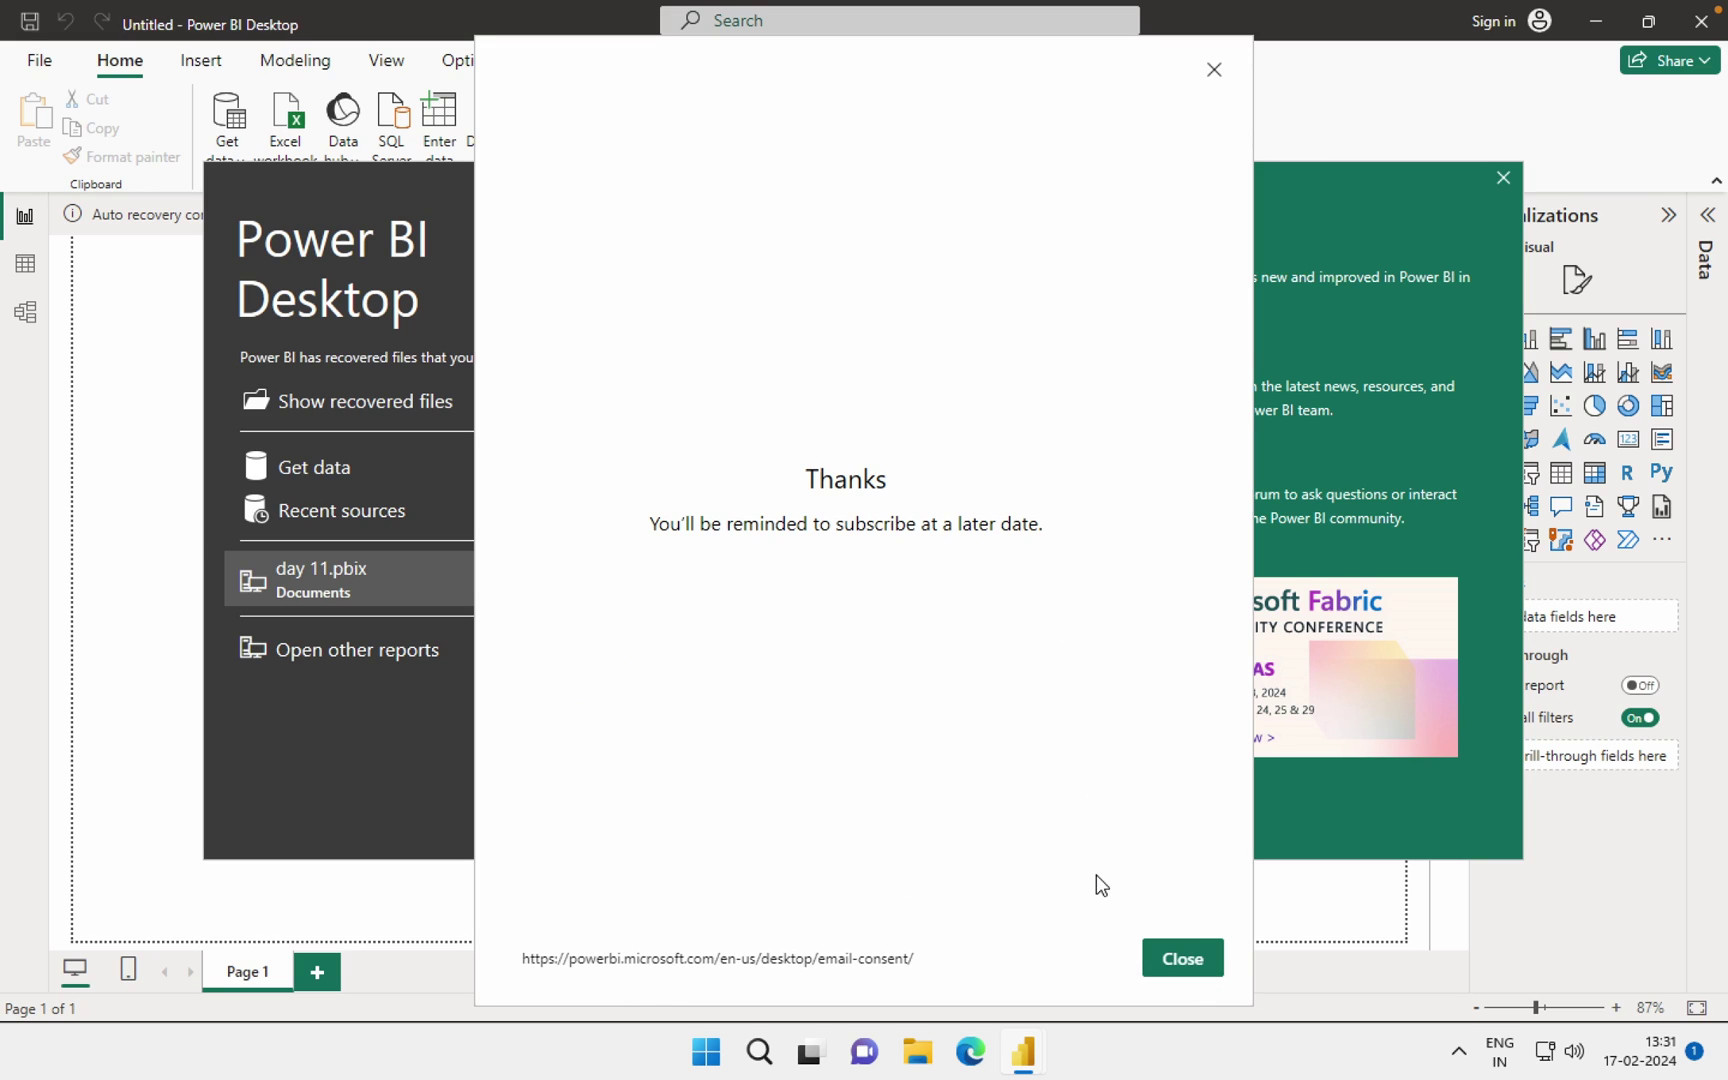
{"action": "left_click", "coordinate": [1180, 960]}
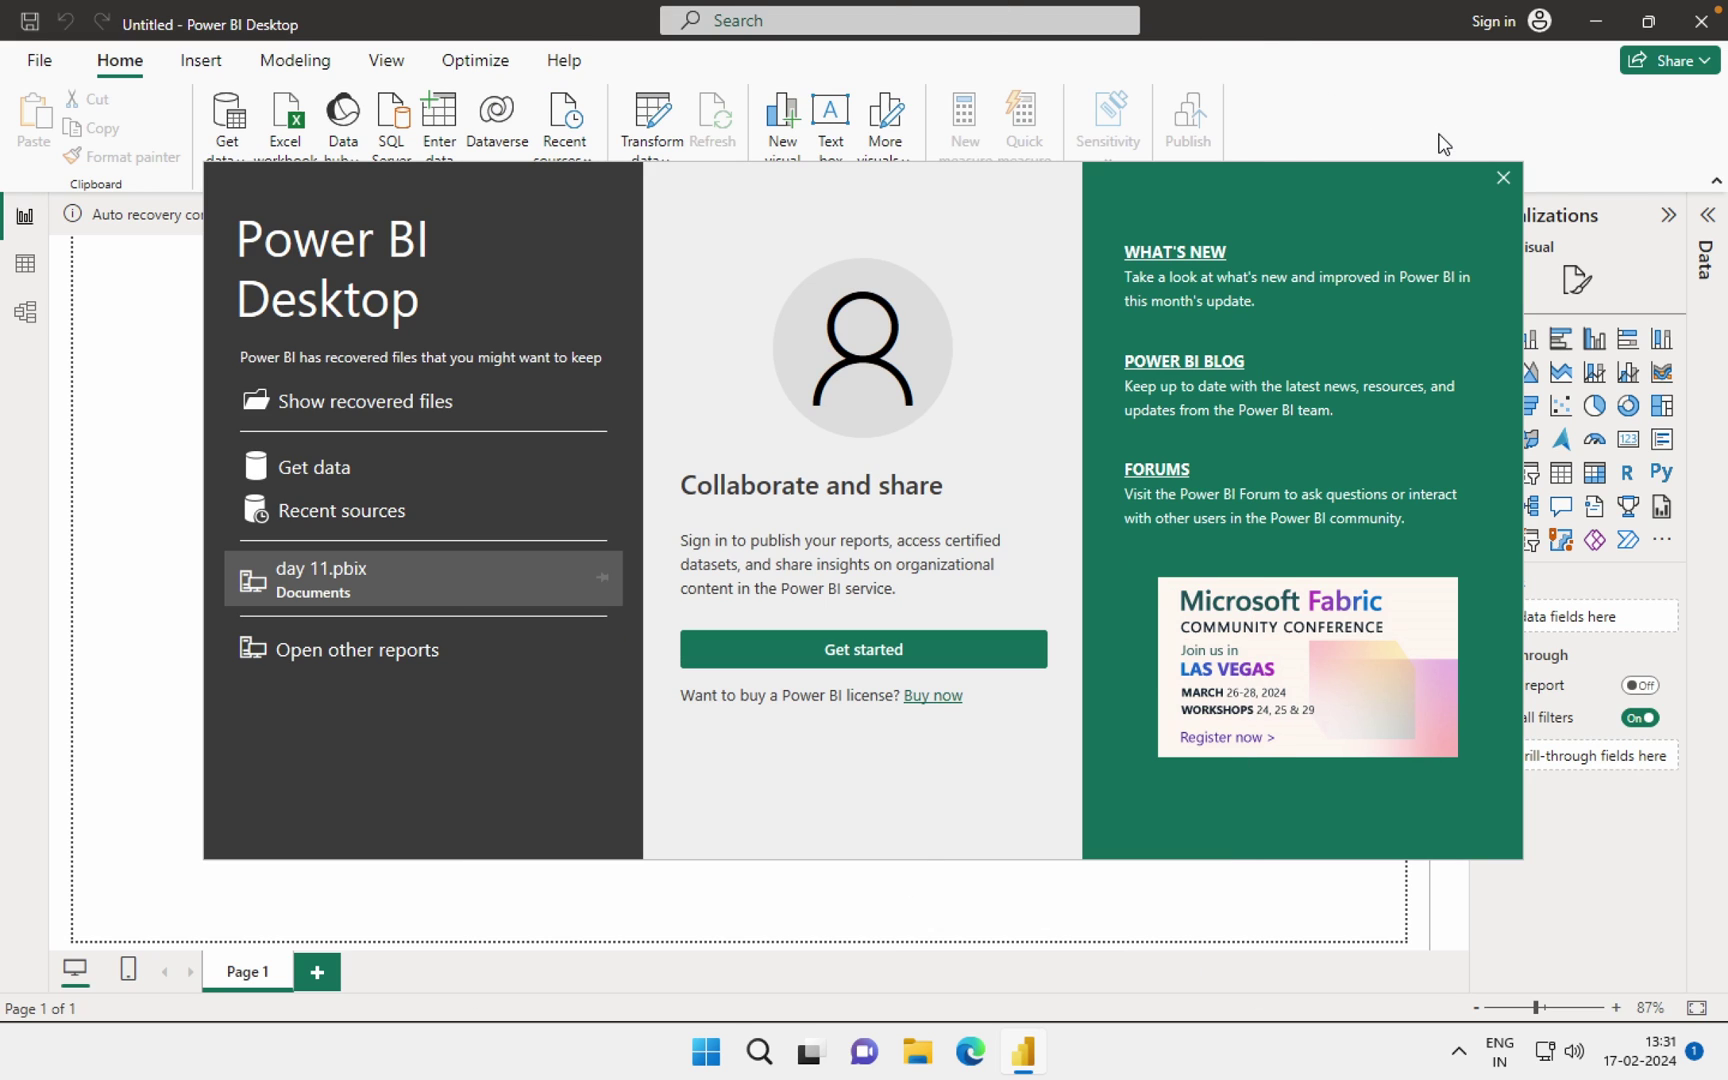
{"action": "left_click", "coordinate": [1503, 179]}
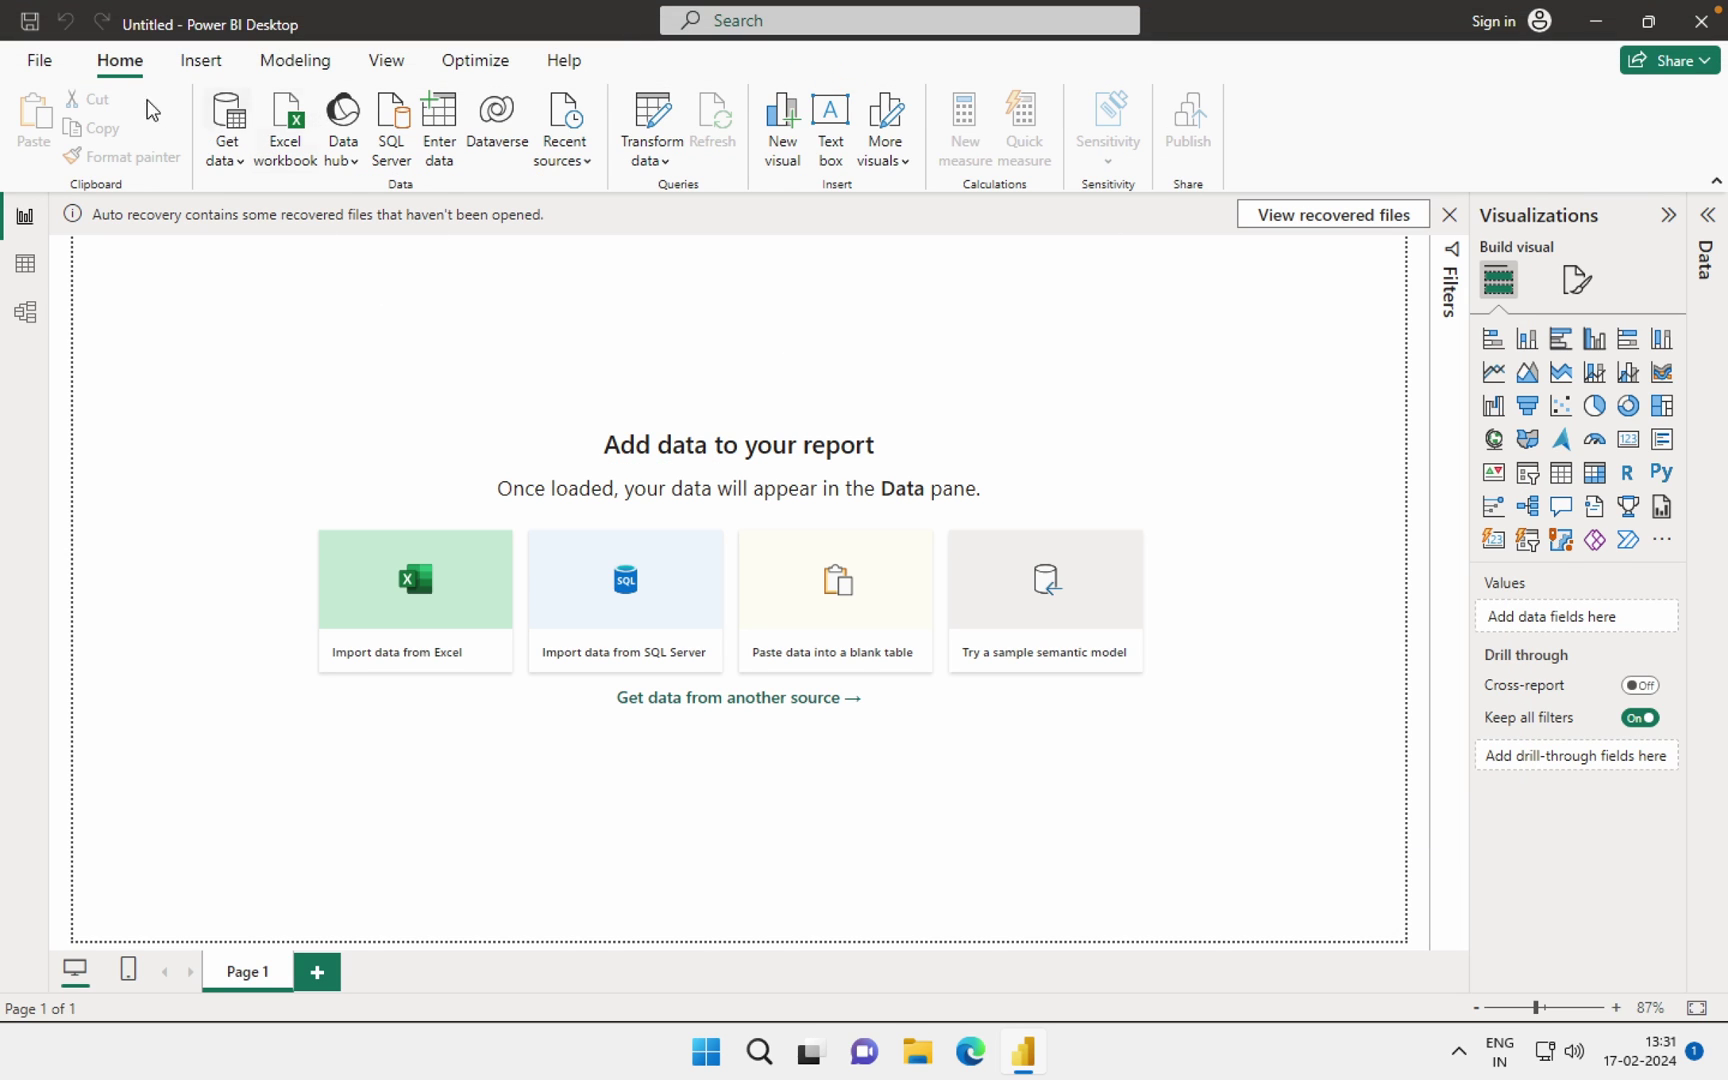
Step: Look over Power BI's file options and recent reports, return to the blank report, and show the Insert commands
{"action": "left_click", "coordinate": [40, 62]}
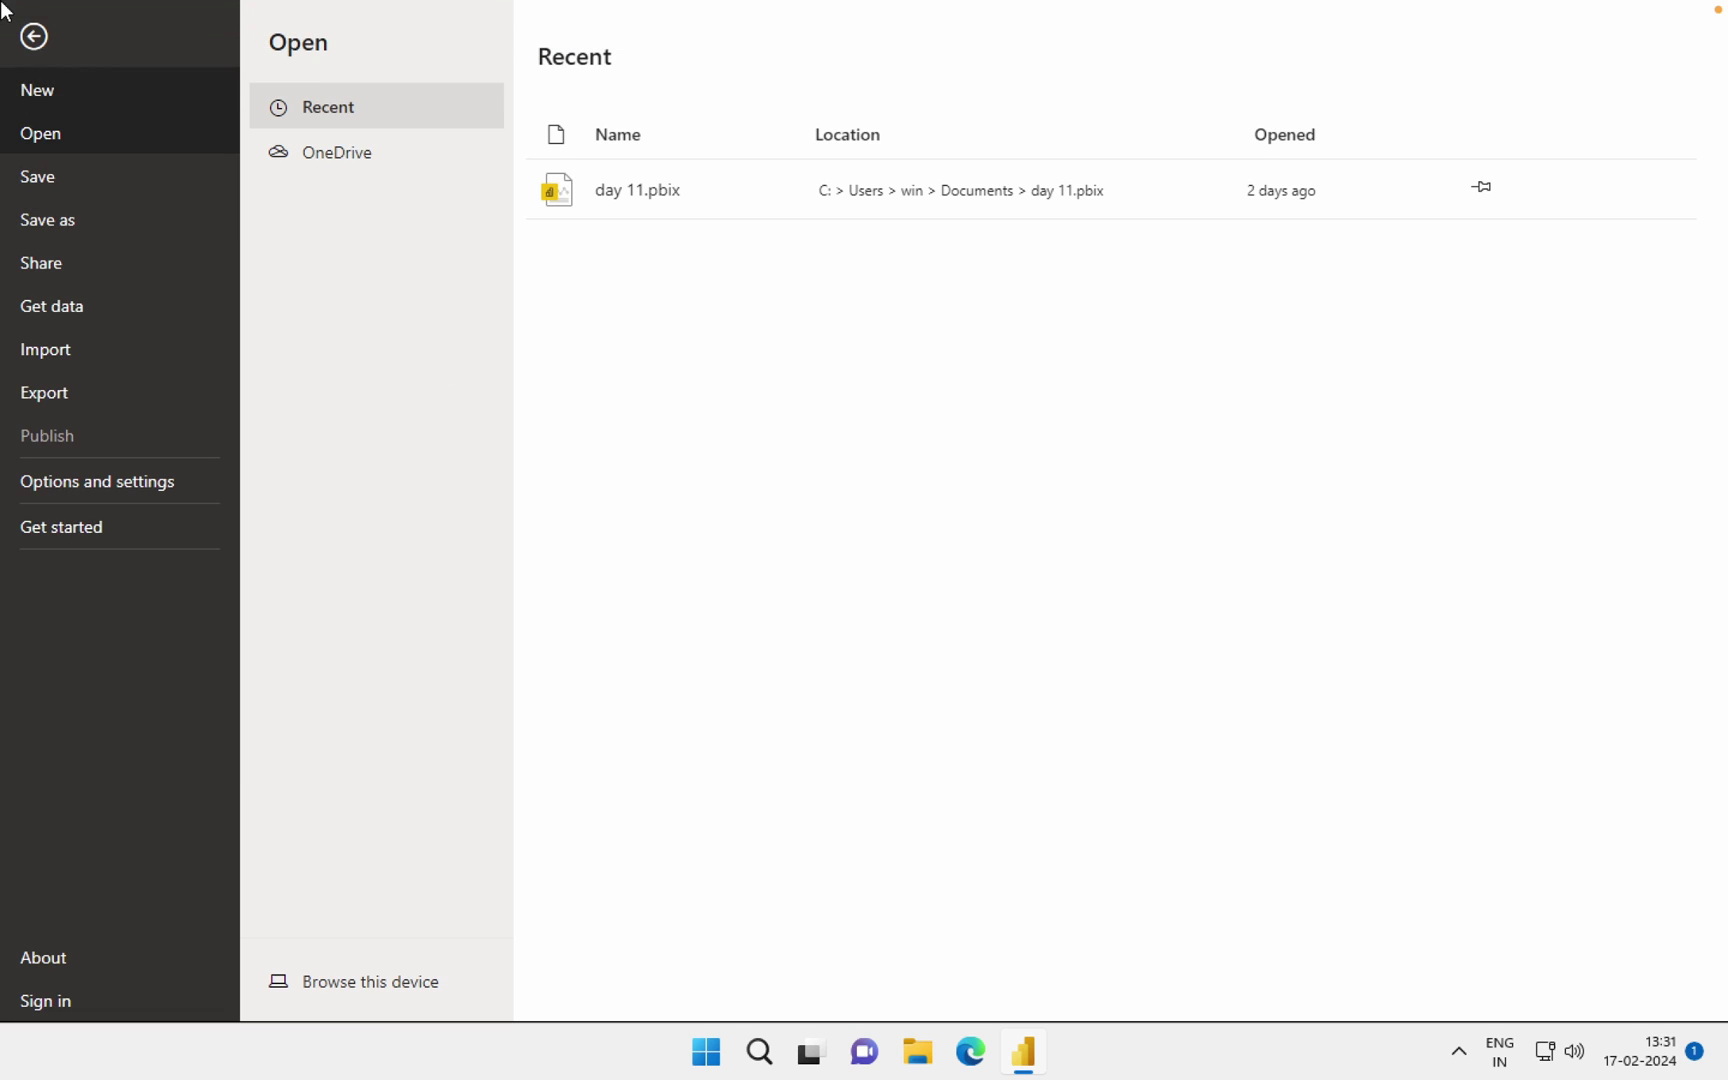
{"action": "left_click", "coordinate": [31, 48]}
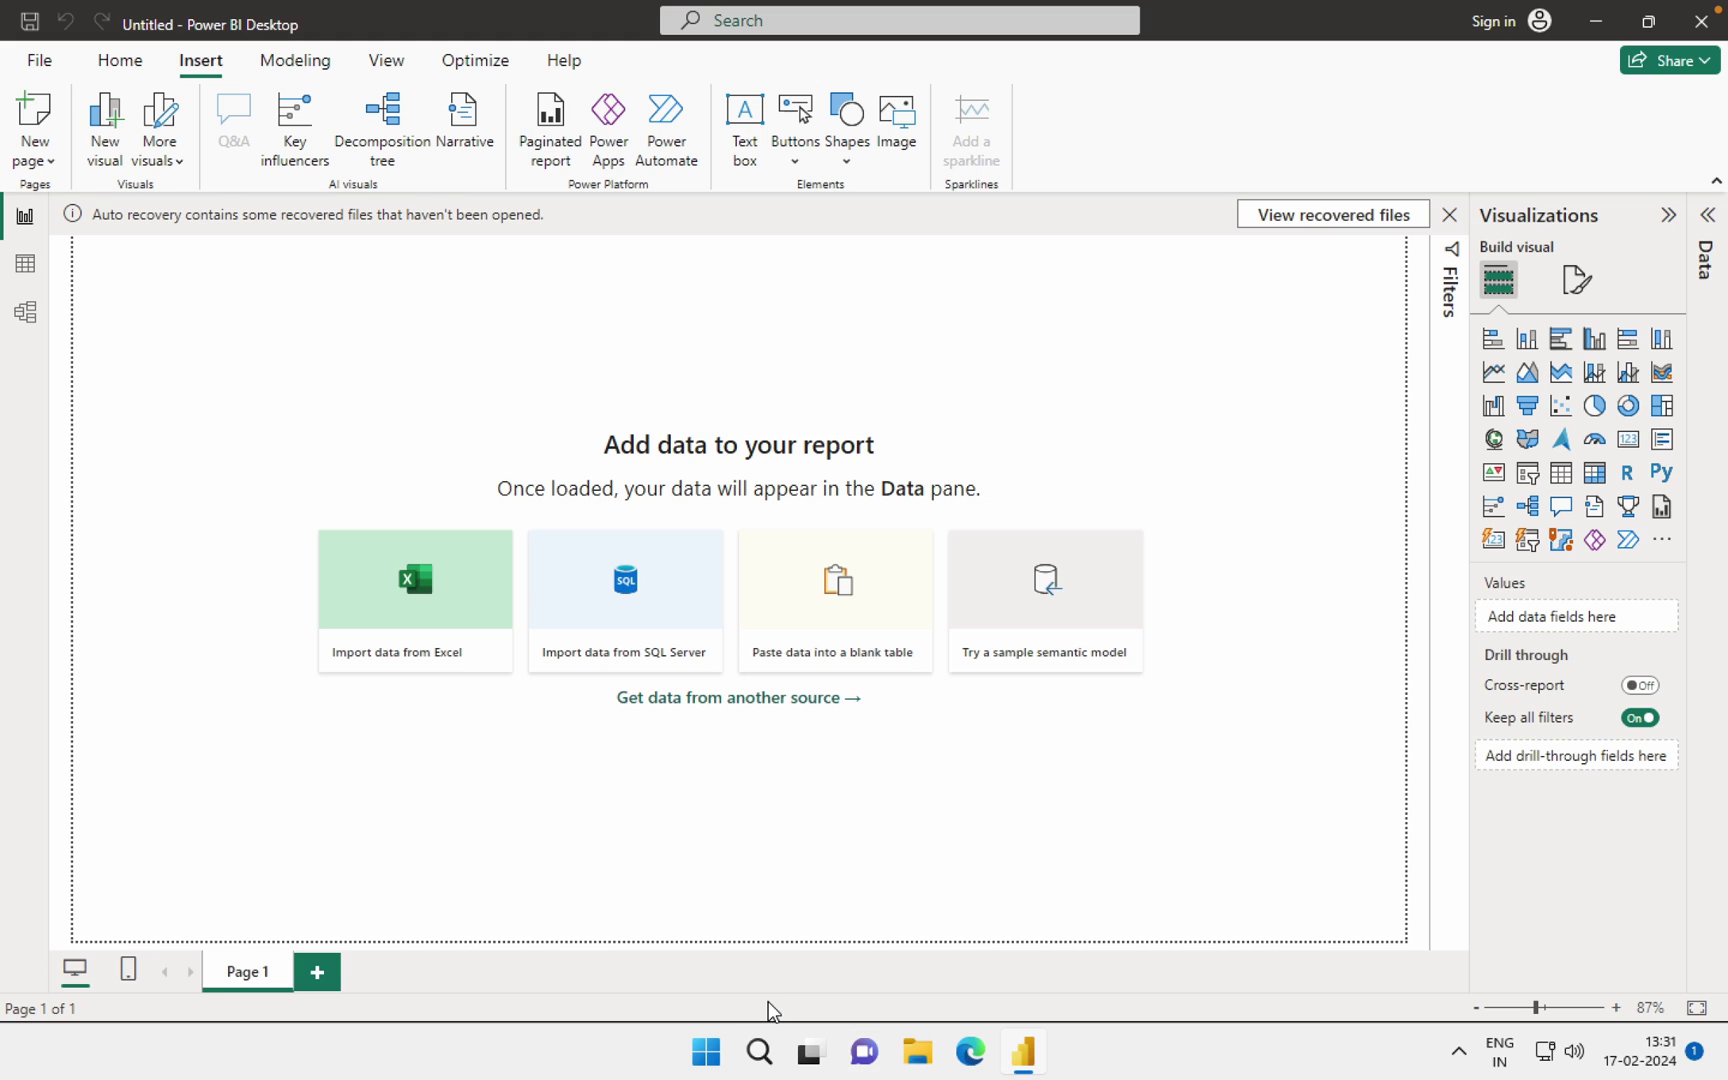
Step: Leave the Windows space to view the Mac desktop and UTM spaces, and return to Power BI in full-screen Windows
{"action": "key", "text": "ctrl+Up"}
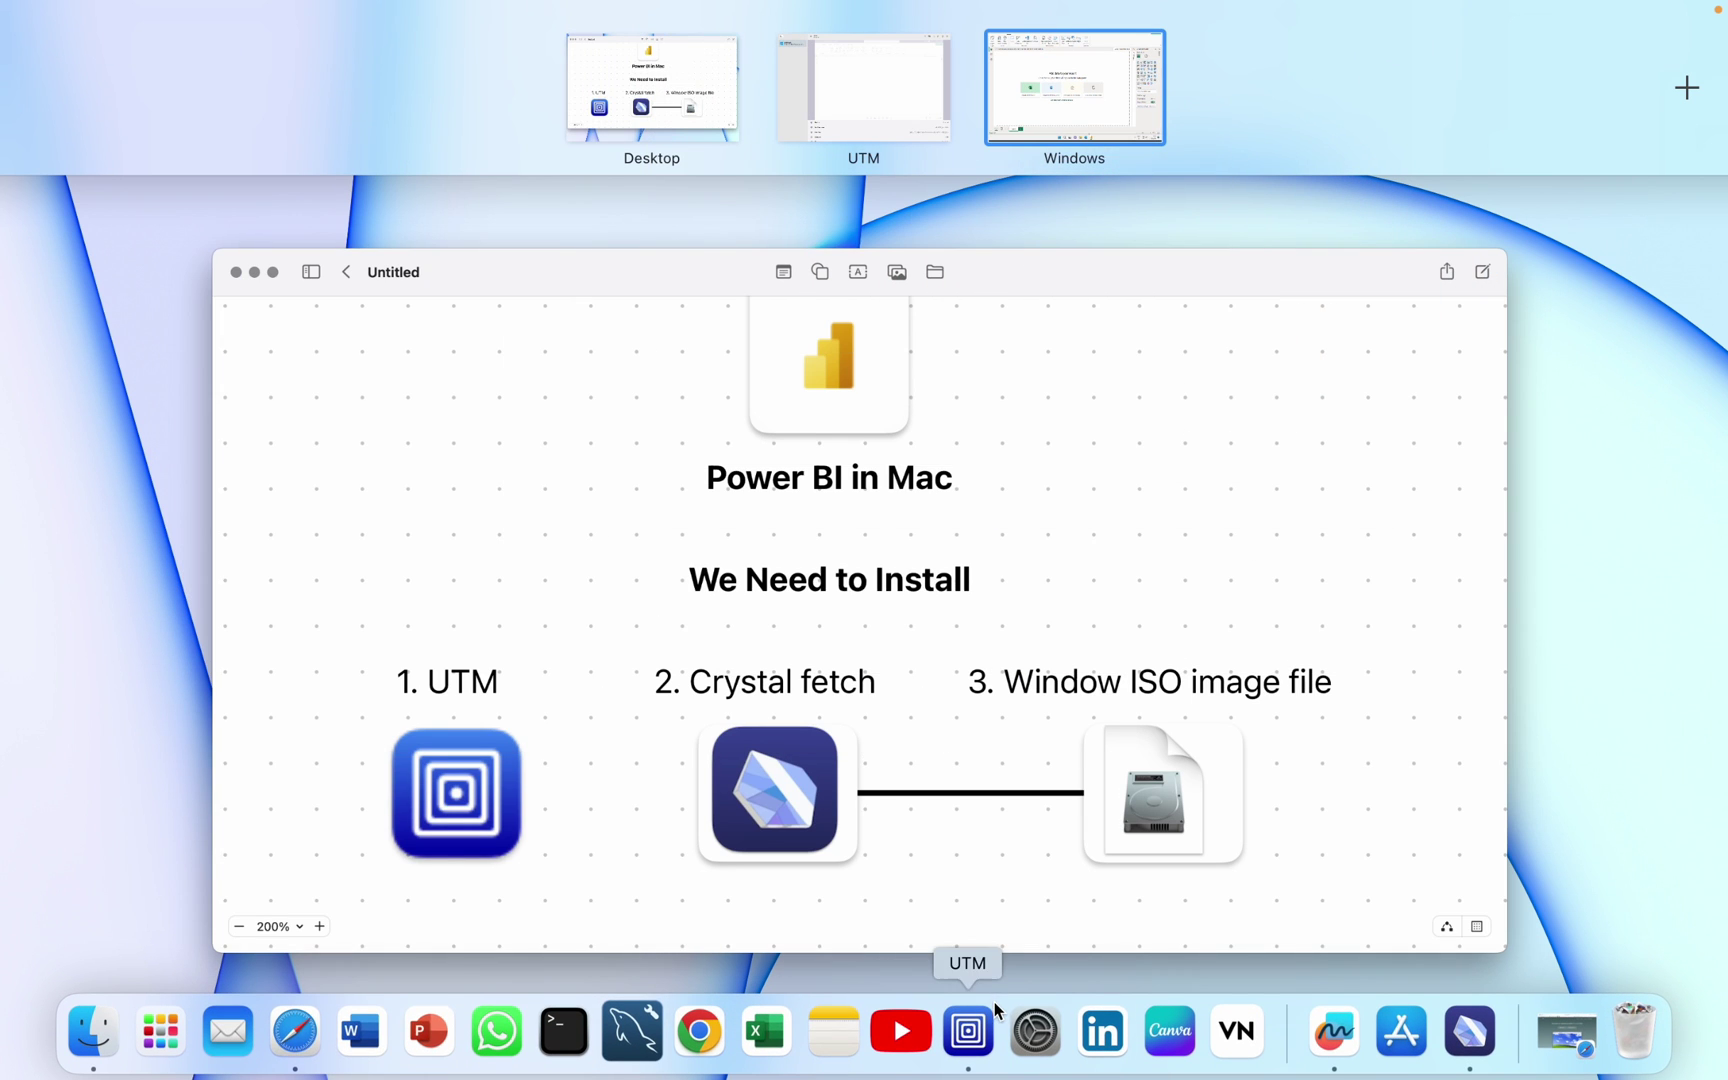
{"action": "left_click", "coordinate": [1468, 347]}
{"action": "key", "text": "ctrl+Right"}
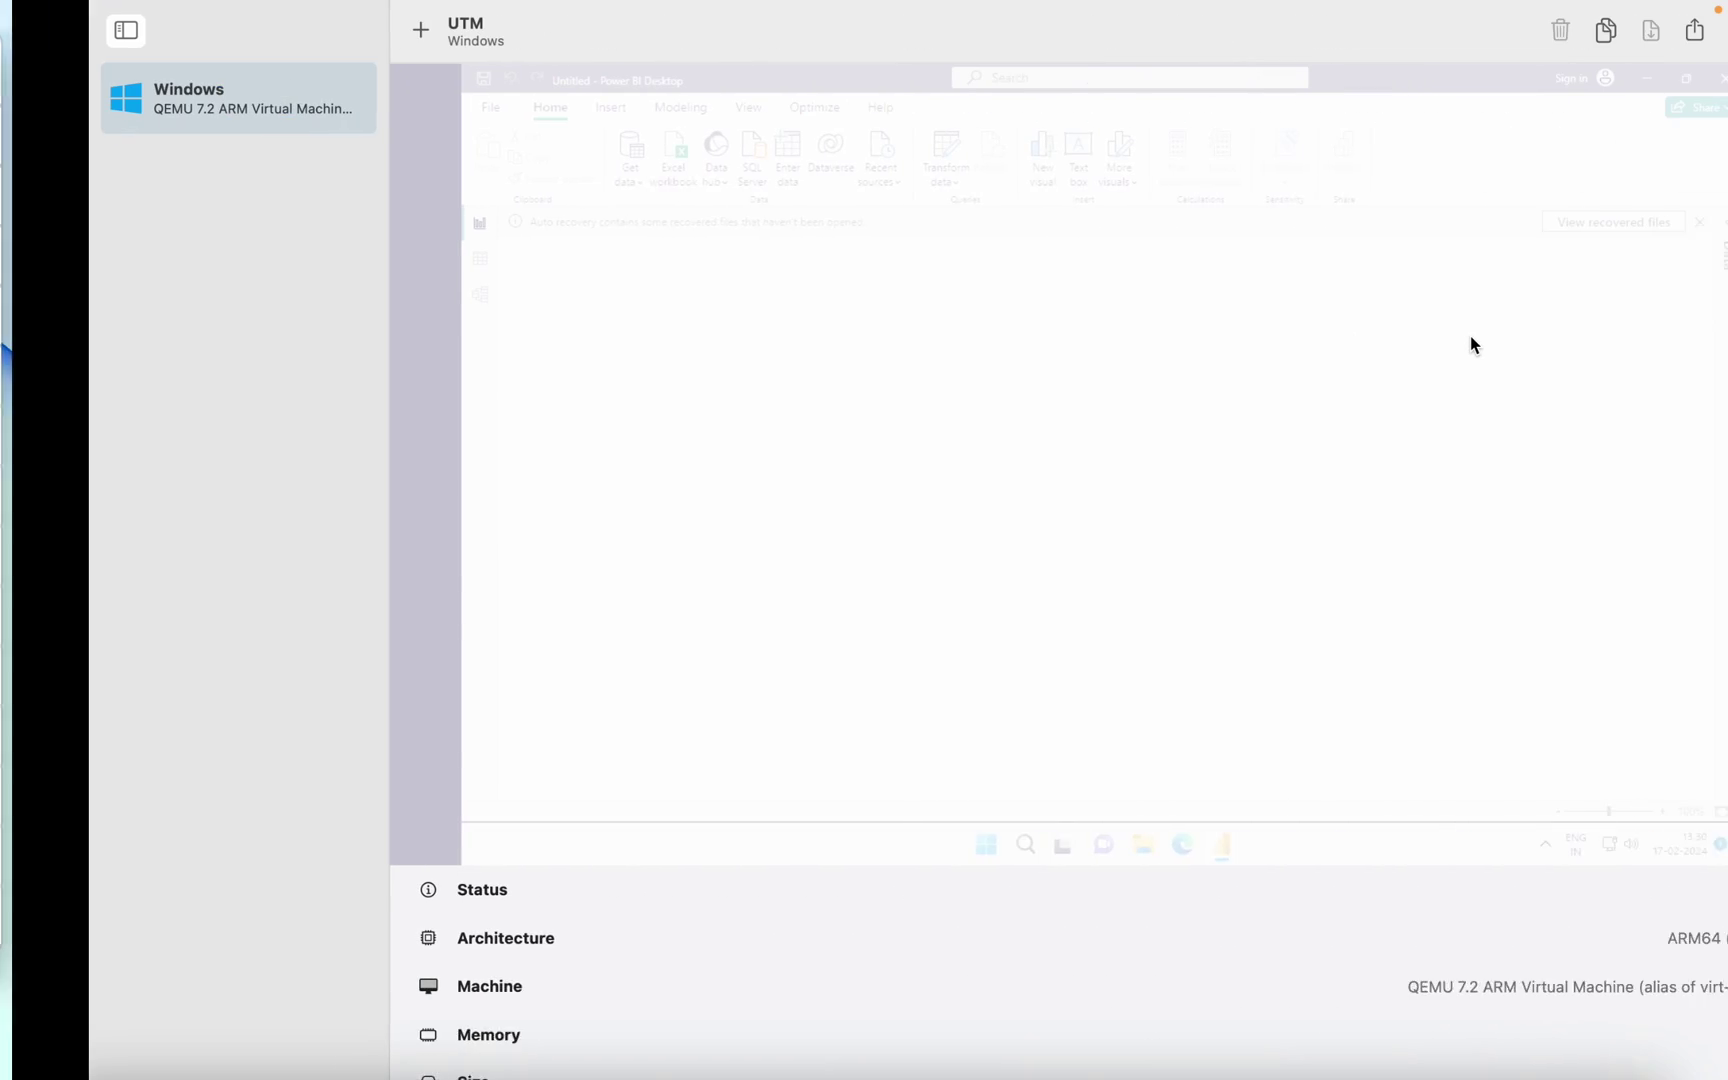
{"action": "key", "text": "ctrl+Up"}
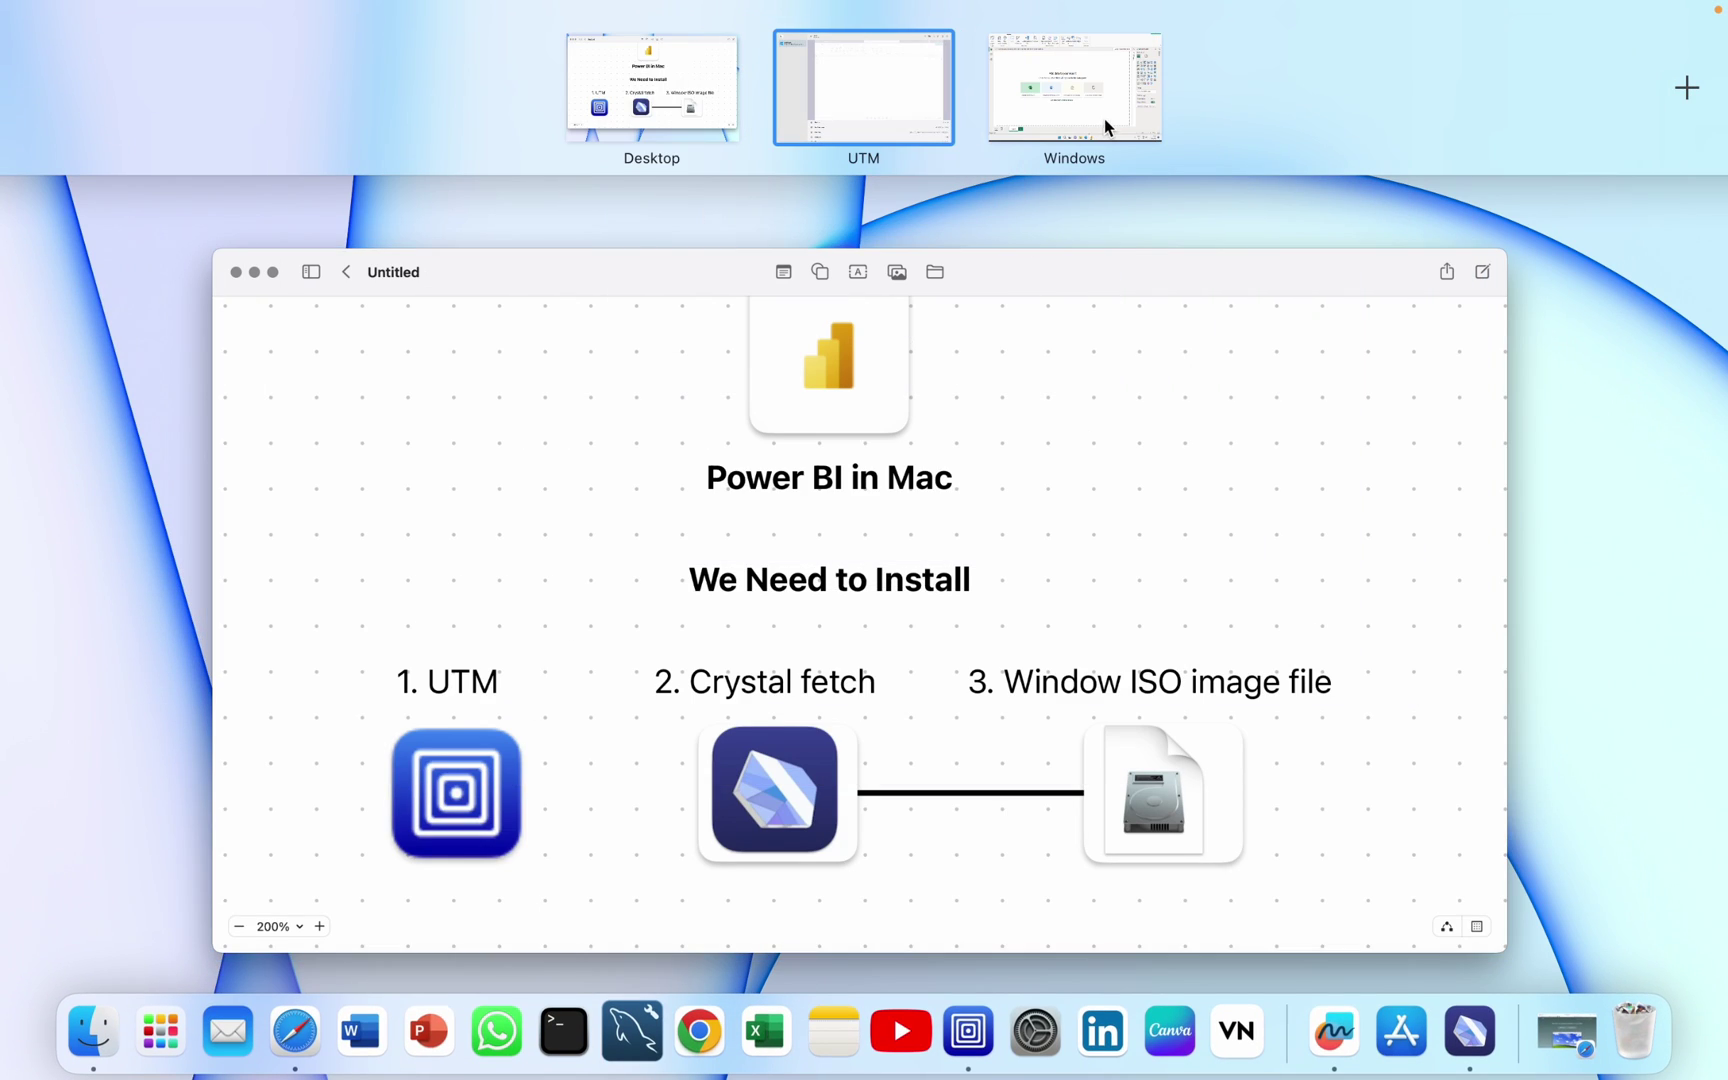
{"action": "left_click", "coordinate": [1104, 117]}
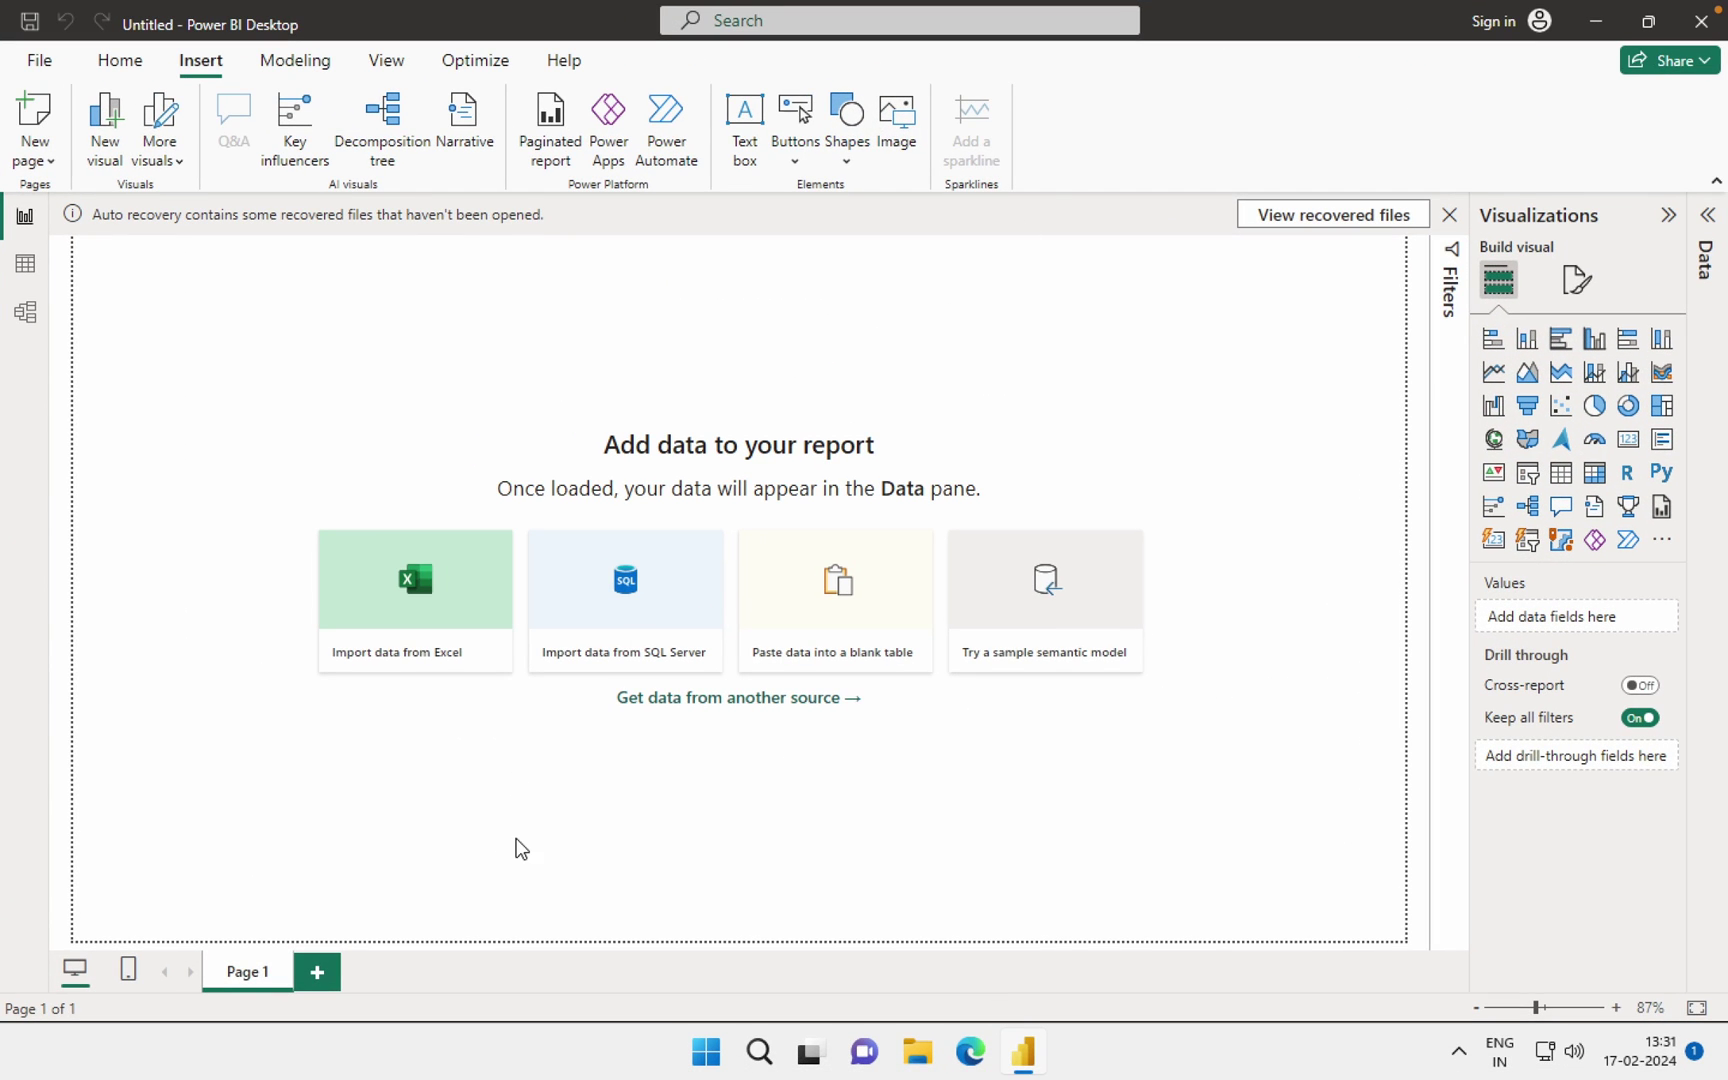
Step: Switch from the full-screen Windows space to the UTM space with the virtual machine's details
{"action": "mouse_move", "coordinate": [1041, 1052]}
{"action": "key", "text": "ctrl+Up"}
{"action": "left_click", "coordinate": [846, 96]}
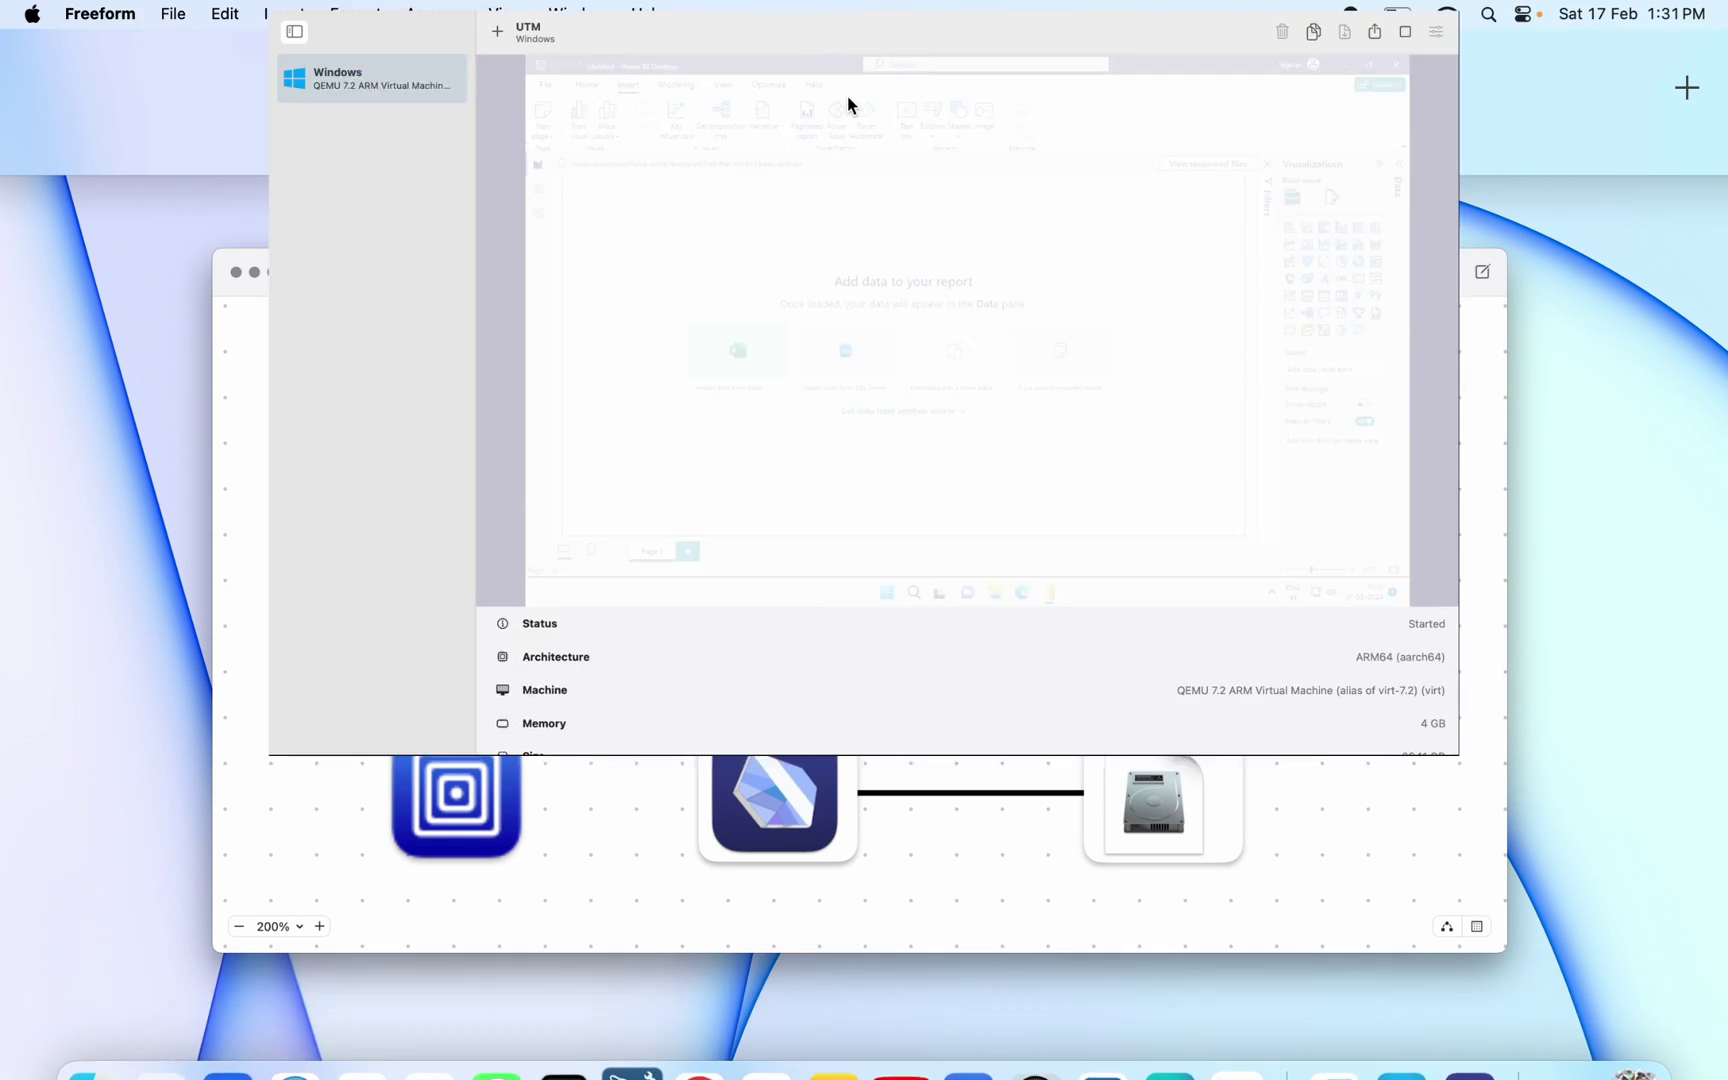